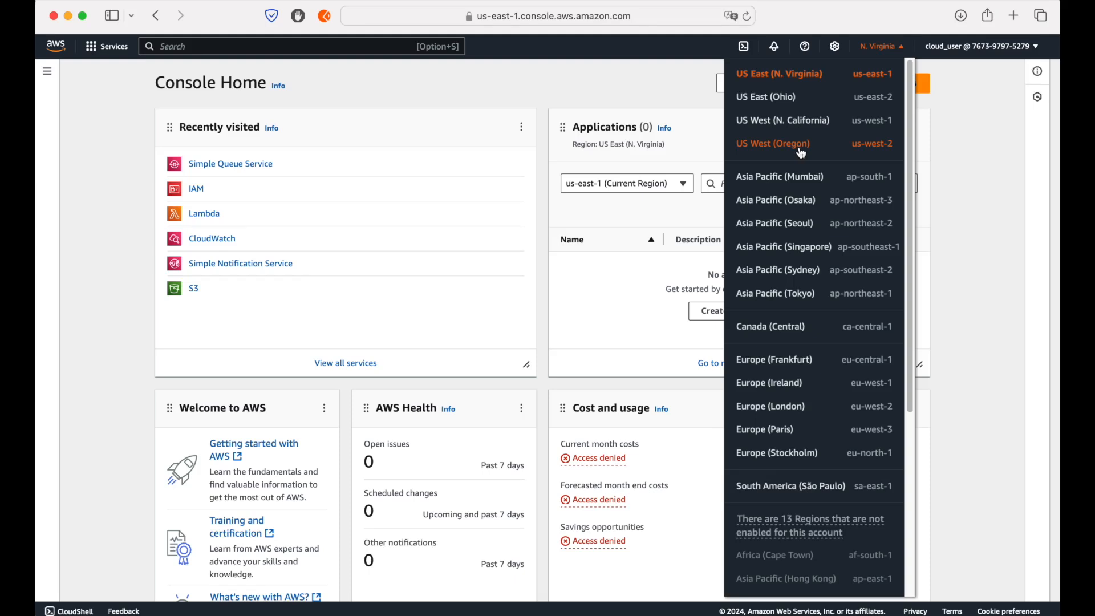
Step: Open the S3 service in the US East (N. Virginia) region and start creating a new bucket
left_click(409, 135)
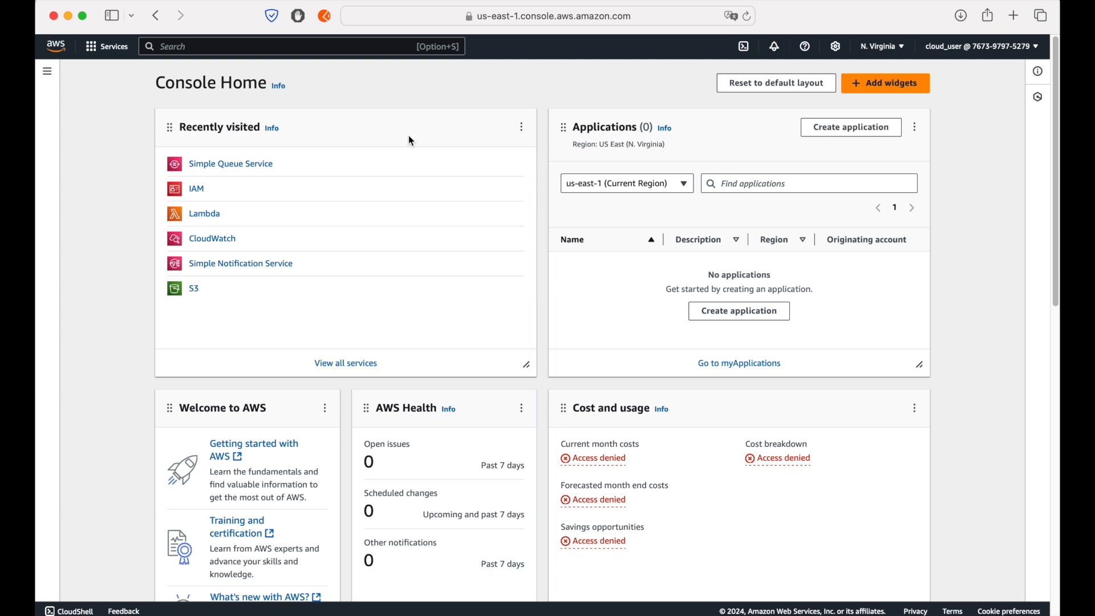
left_click(194, 290)
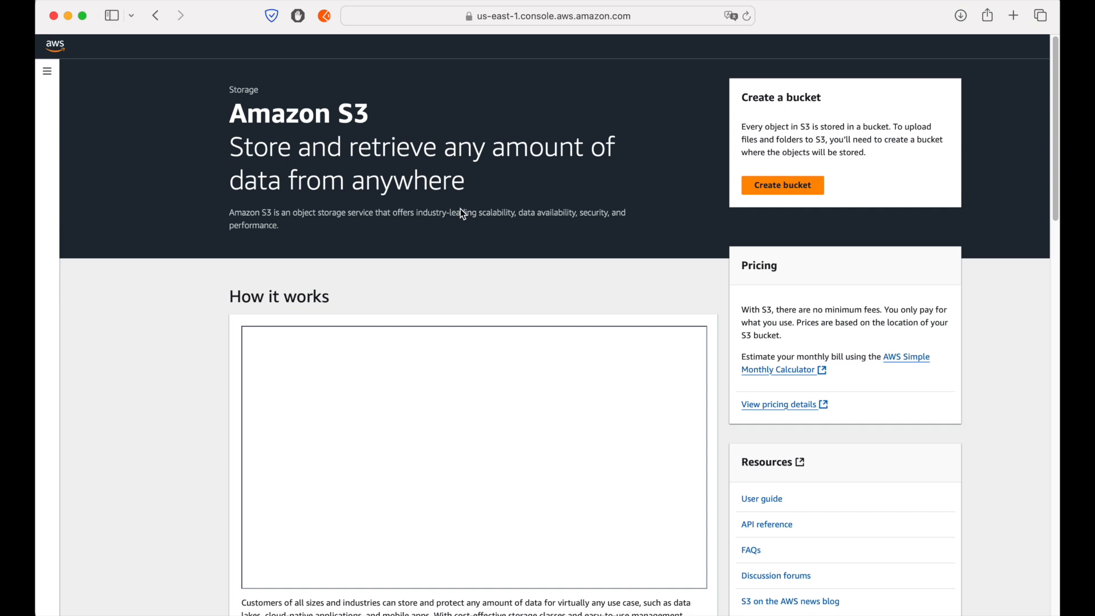
left_click(770, 184)
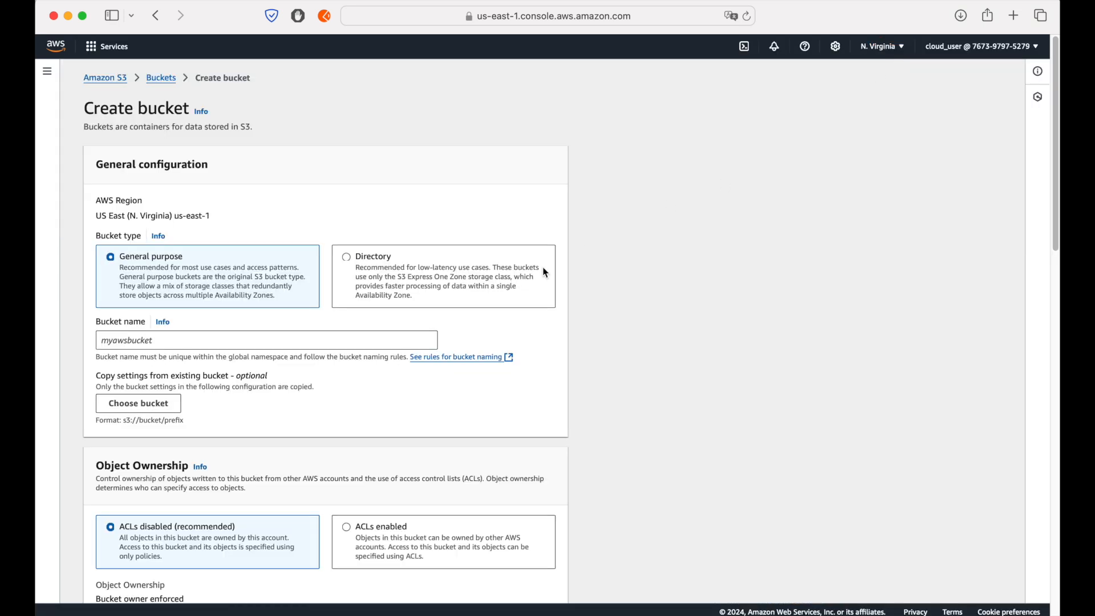
Step: Try to create a general purpose bucket named testbucketnvirginia with the default settings
left_click(405, 346)
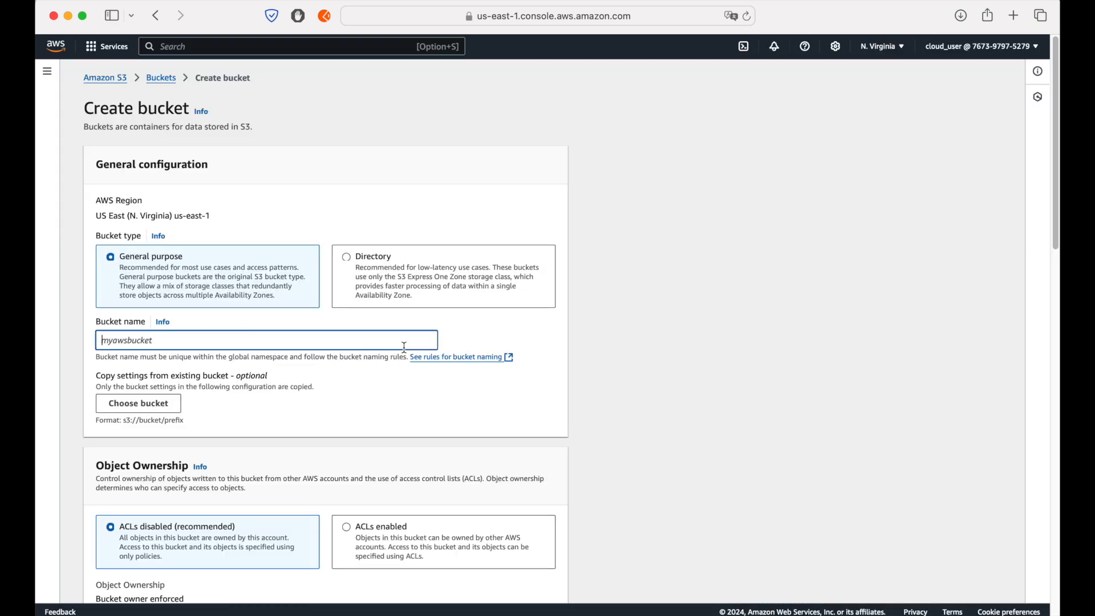
type("testbucketnvir")
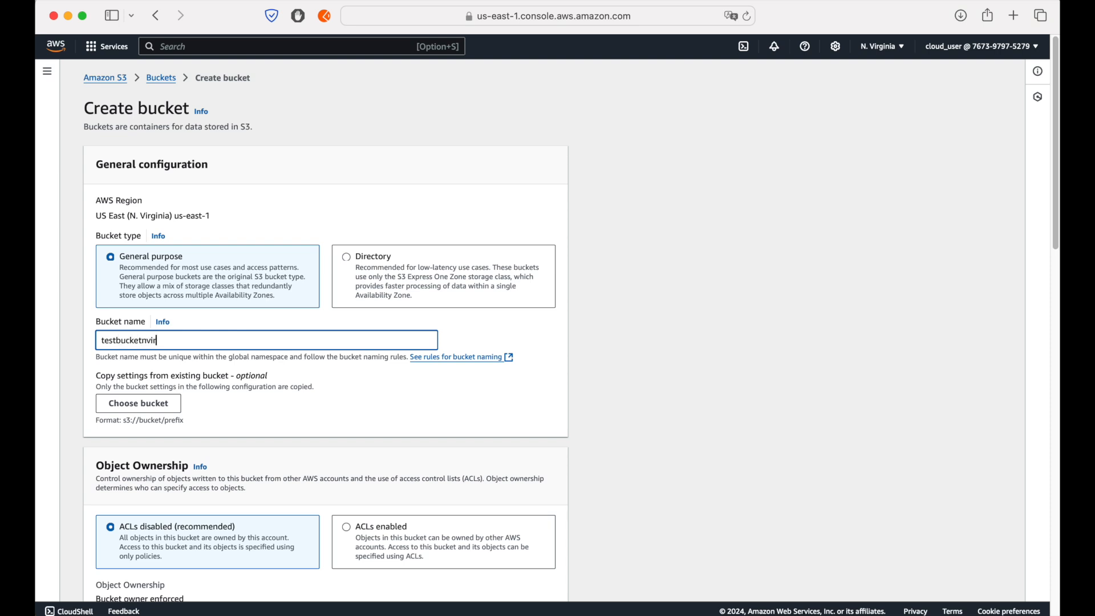
type("ginia")
scroll(651, 403, "down", 15)
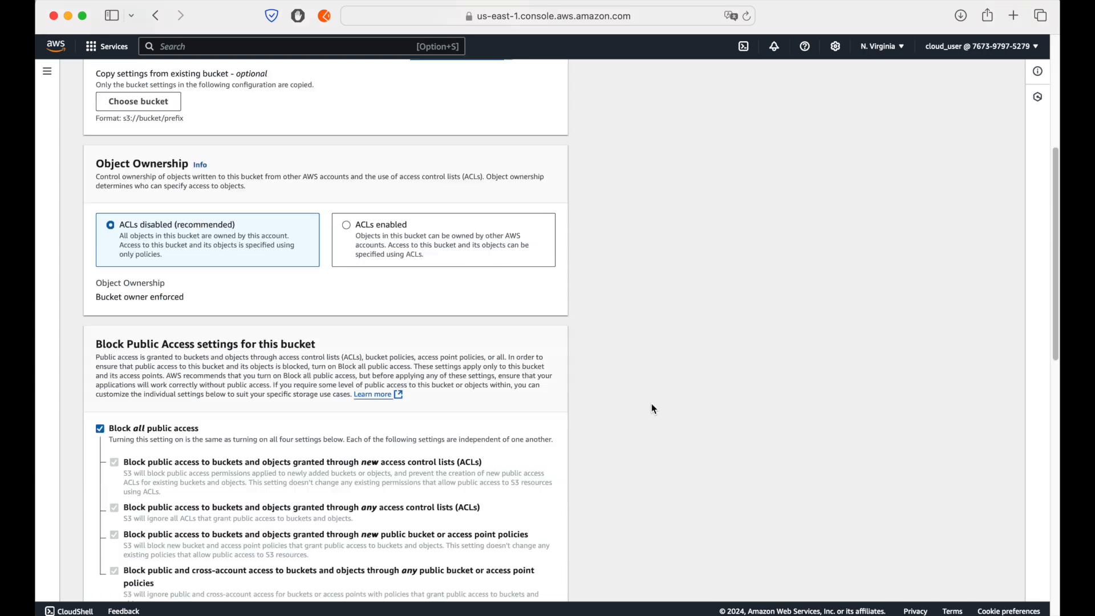
left_click(562, 588)
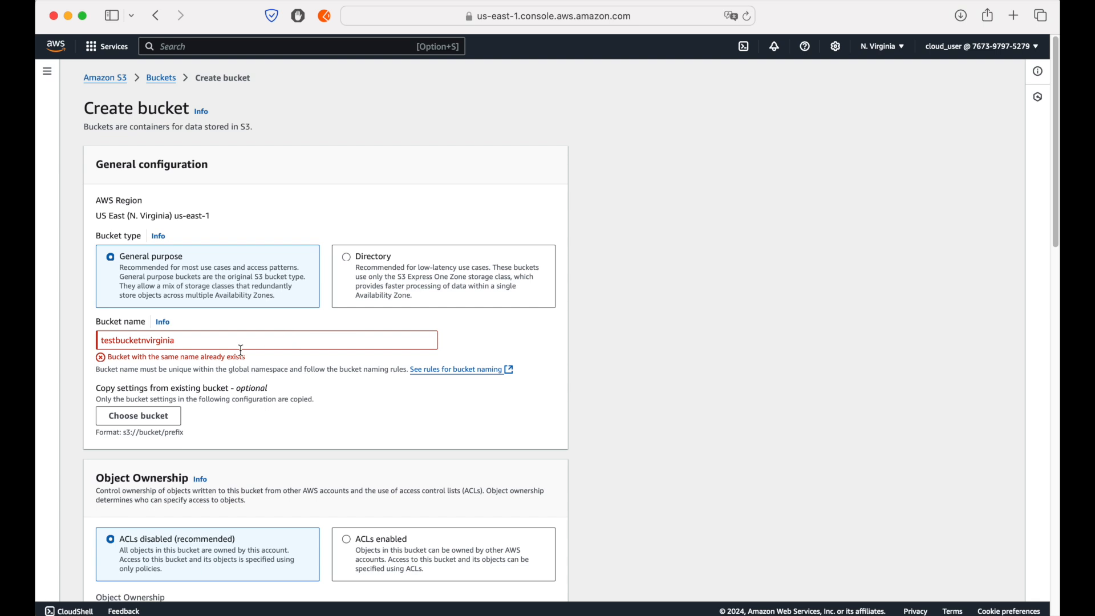
Step: Change the bucket name to testbucketnvirginia-btc, create the bucket and dismiss the notification
left_click(243, 343)
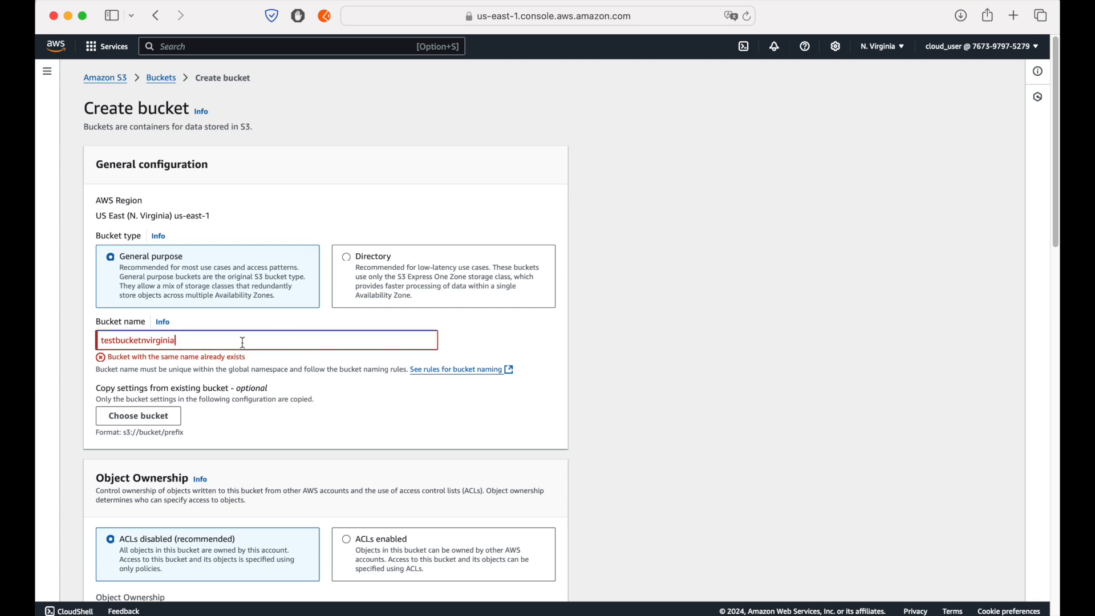
type("btc")
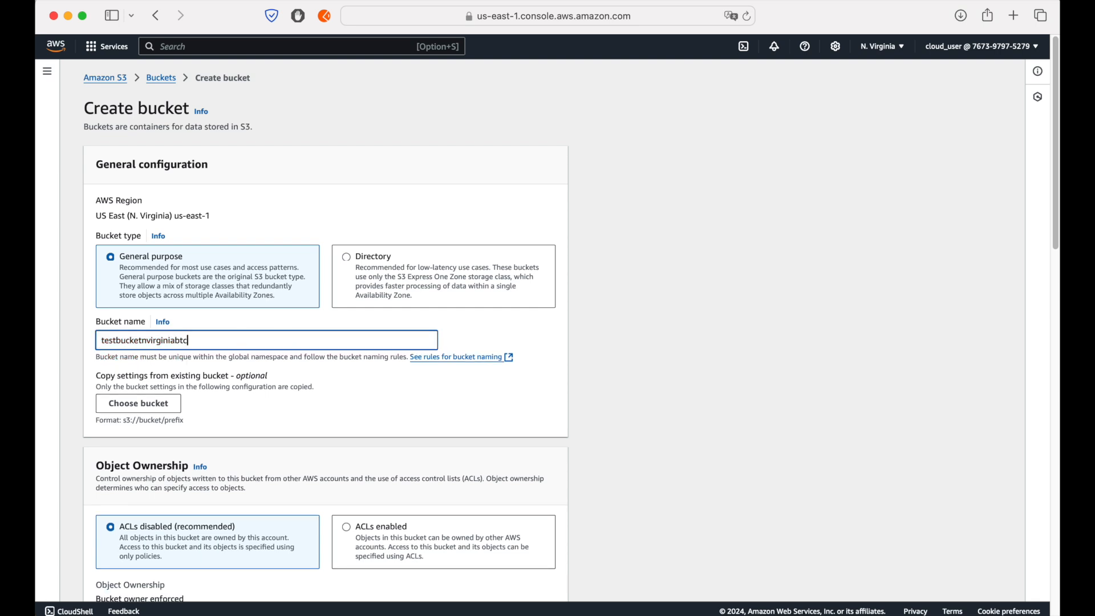
left_click(175, 339)
type("-")
scroll(323, 382, "down", 20)
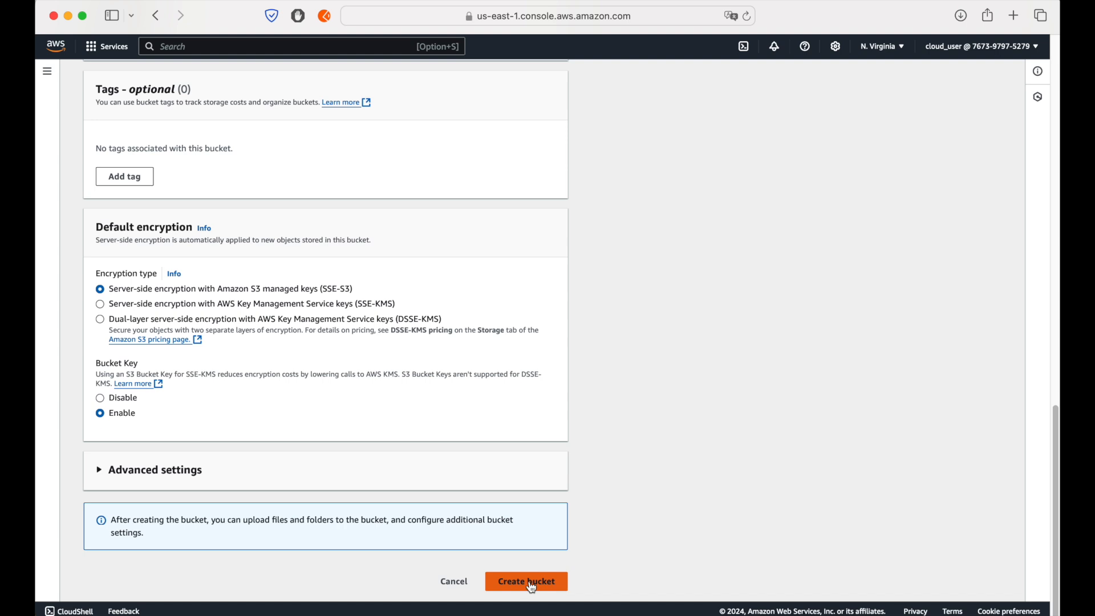
left_click(528, 582)
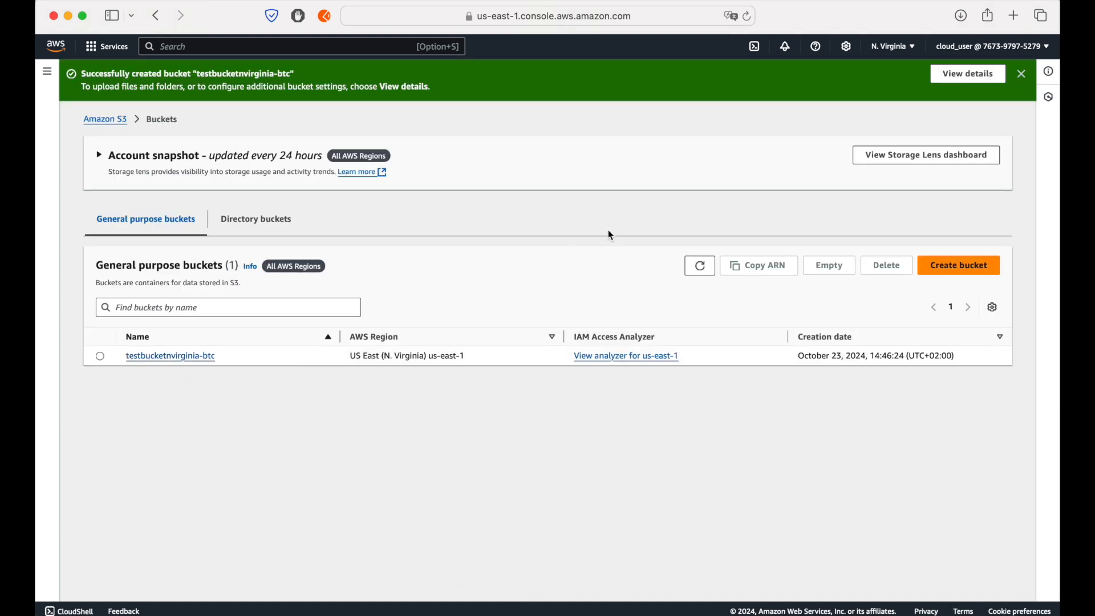
left_click(1021, 74)
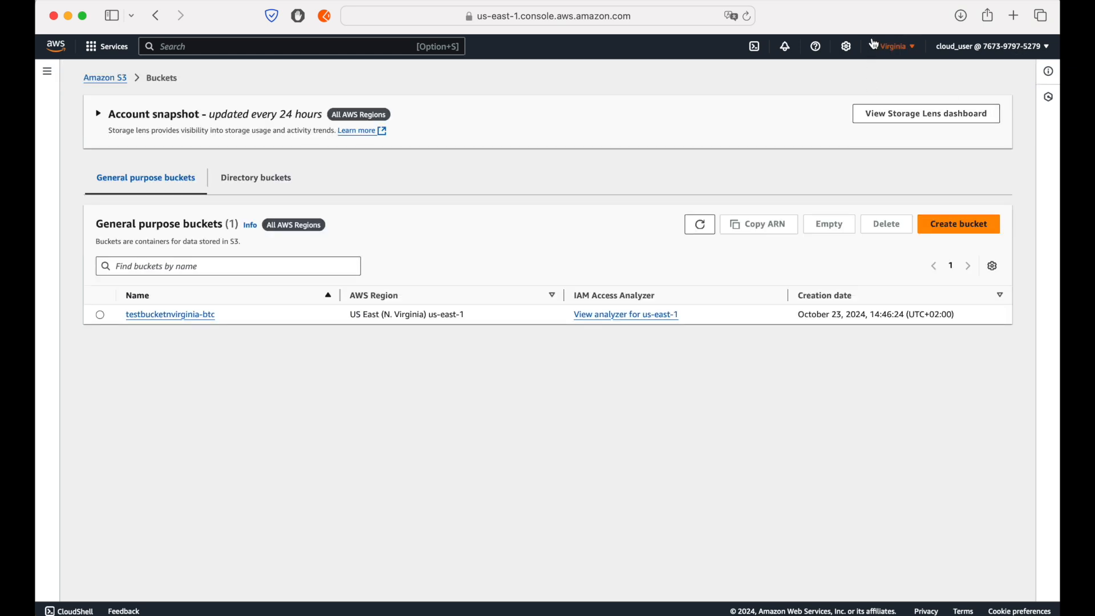
Step: Switch the console region to US West (Oregon) and start creating another S3 bucket
left_click(873, 44)
left_click(791, 147)
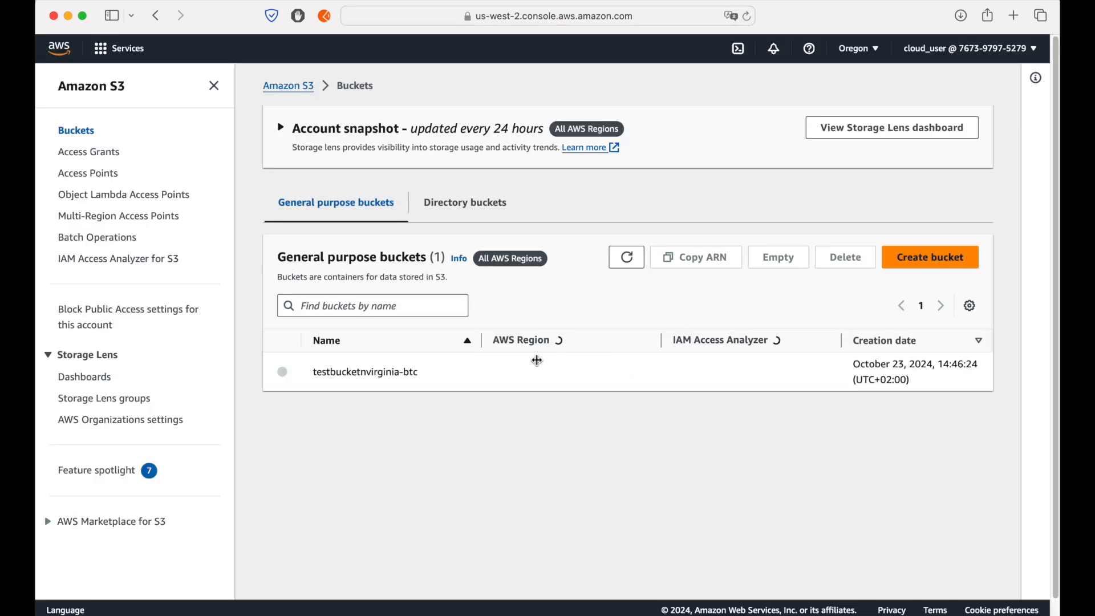
left_click(930, 257)
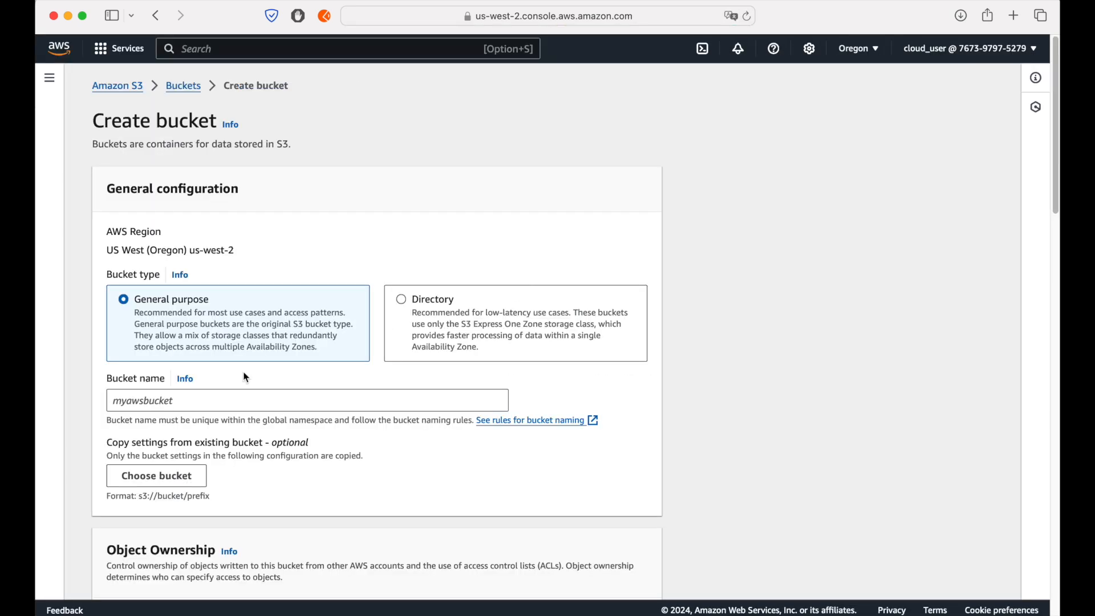
Step: Name the bucket testbucketoregon-btc, create it with the default settings and dismiss the notification
left_click(244, 399)
type("testbucket")
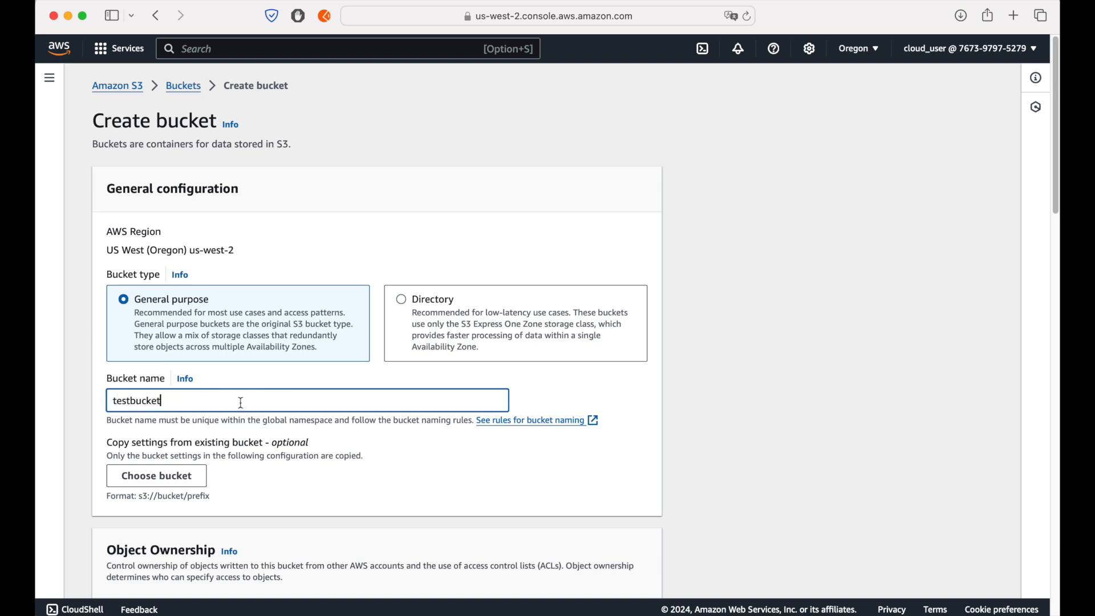
type("oregon-btc")
scroll(605, 433, "down", 20)
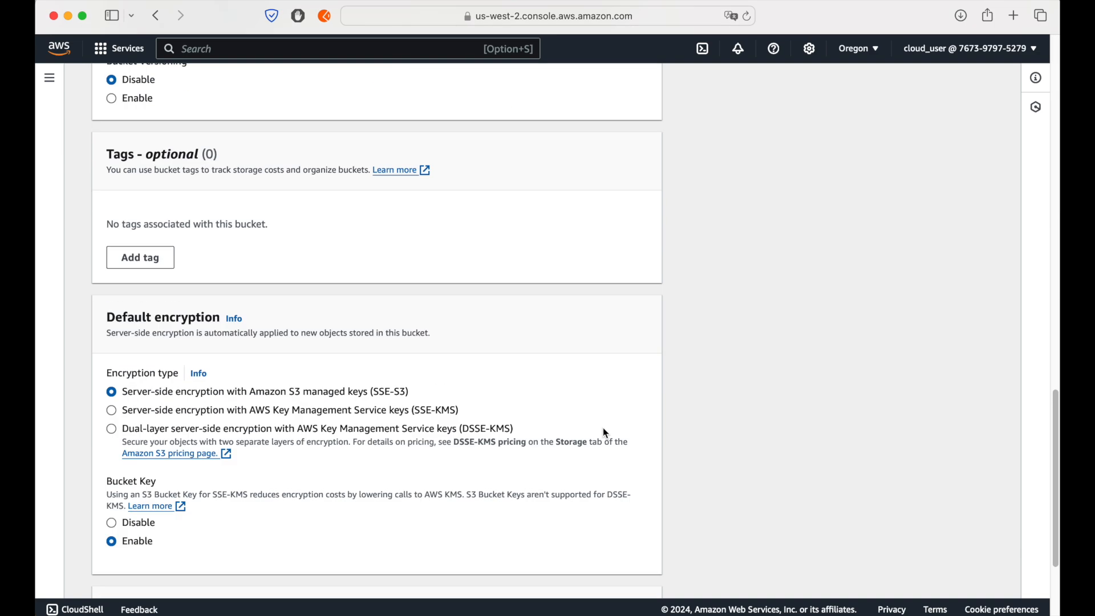
scroll(606, 433, "down", 3)
left_click(629, 567)
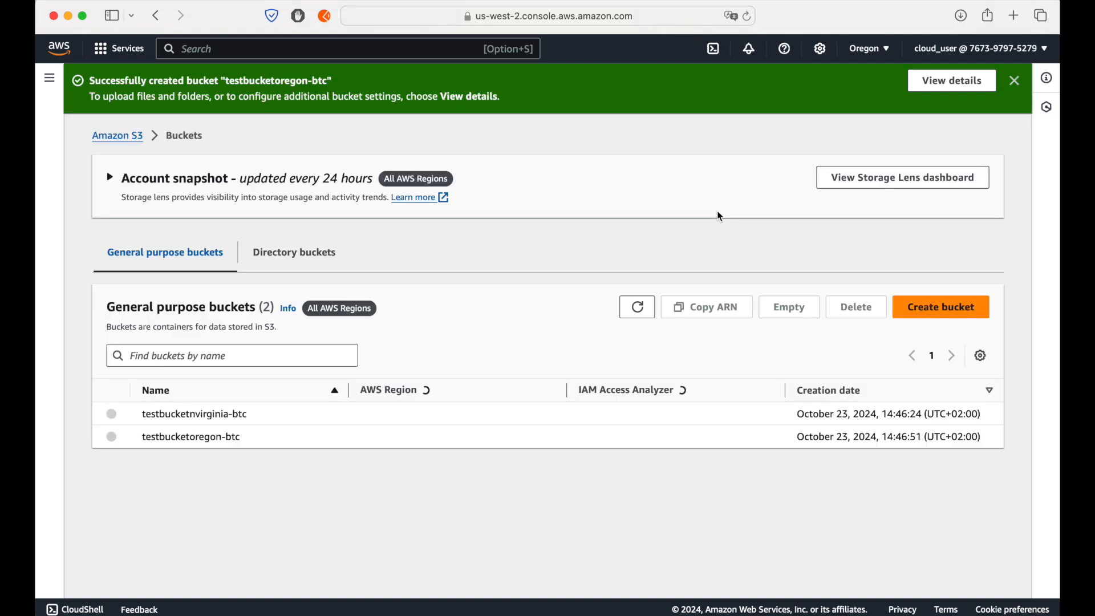
left_click(1020, 90)
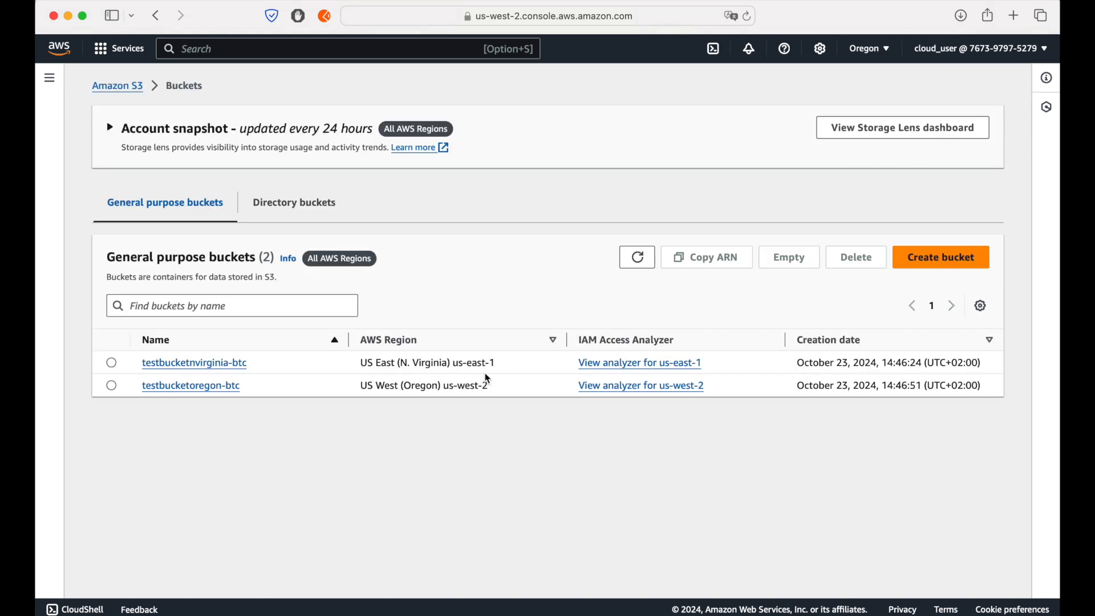
Step: Compare the AWS regions of the two test buckets in the general purpose bucket list
left_click_drag(362, 362, 494, 361)
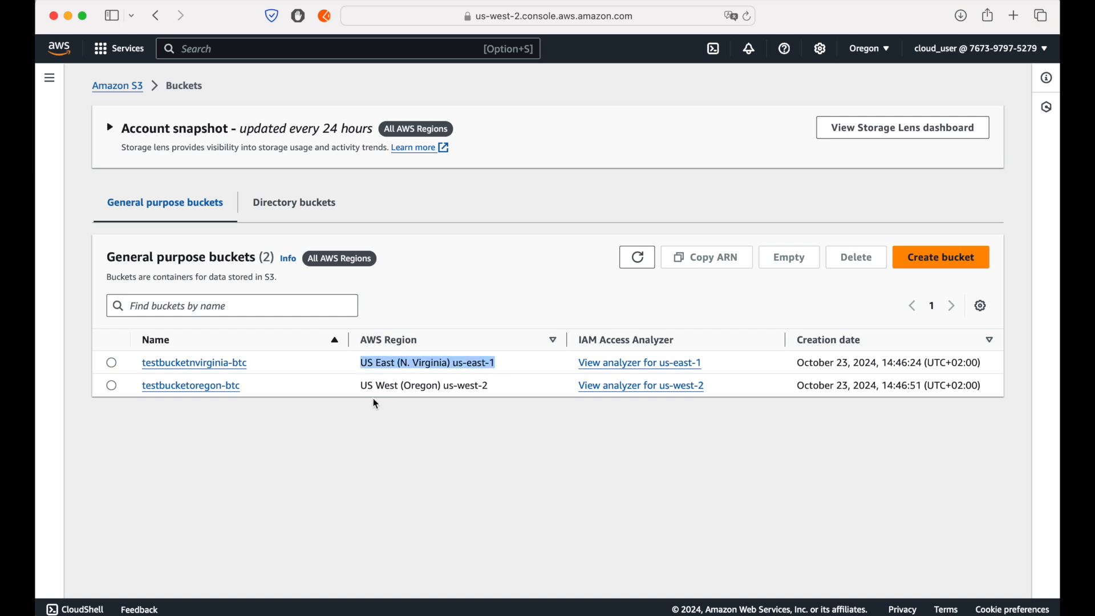
left_click_drag(362, 386, 494, 387)
left_click(536, 382)
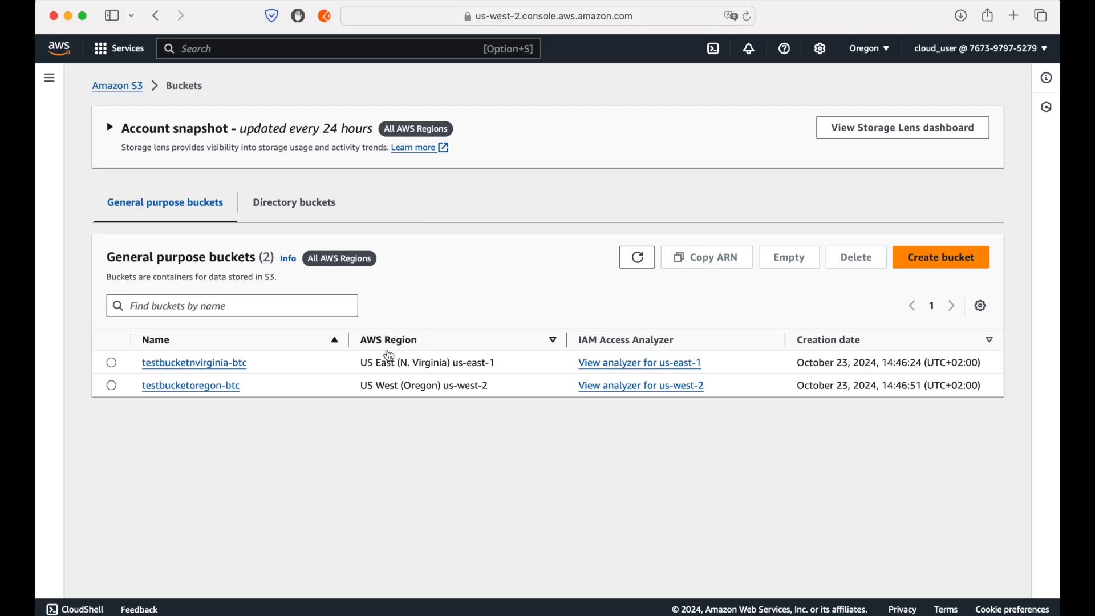
left_click_drag(358, 364, 503, 363)
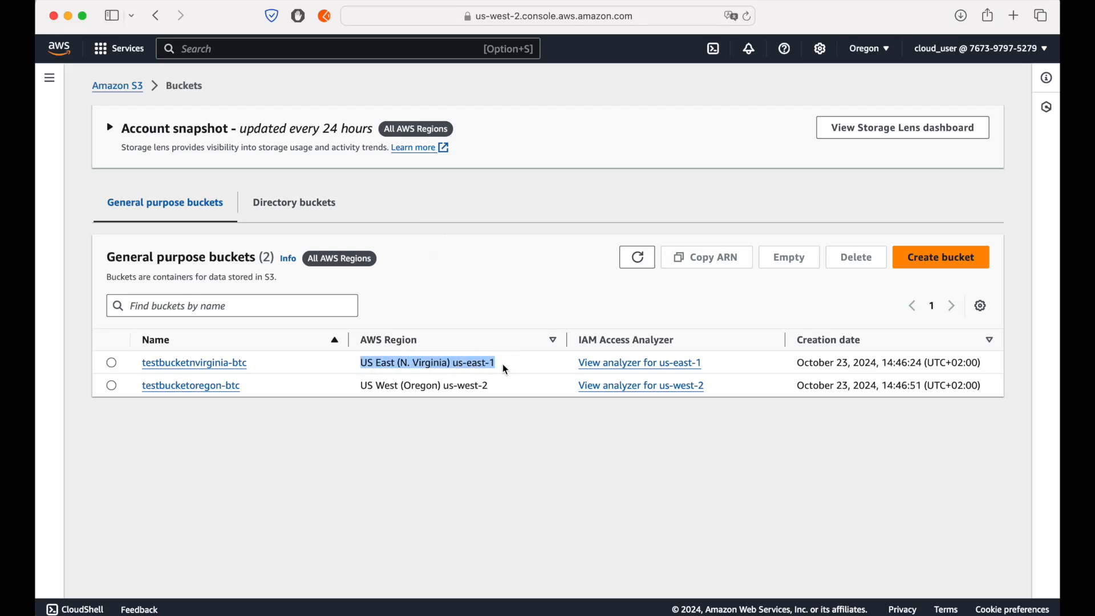
left_click(503, 364)
left_click_drag(361, 363, 494, 355)
left_click(365, 365)
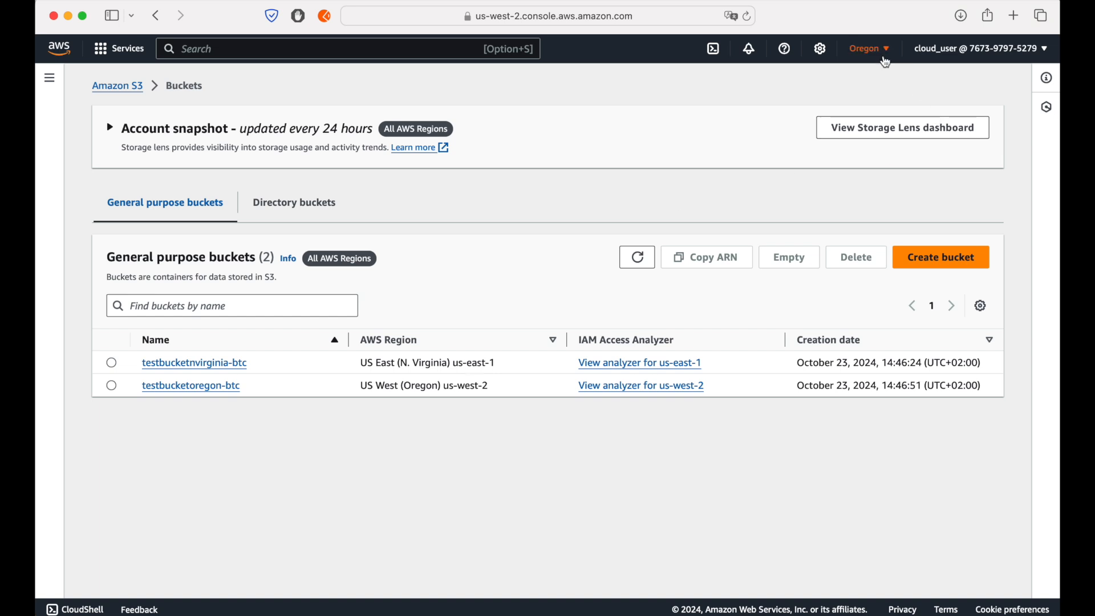
Step: Switch the console region to US East (N. Virginia) and open the Lambda service in a new browser tab
left_click(869, 49)
left_click(713, 83)
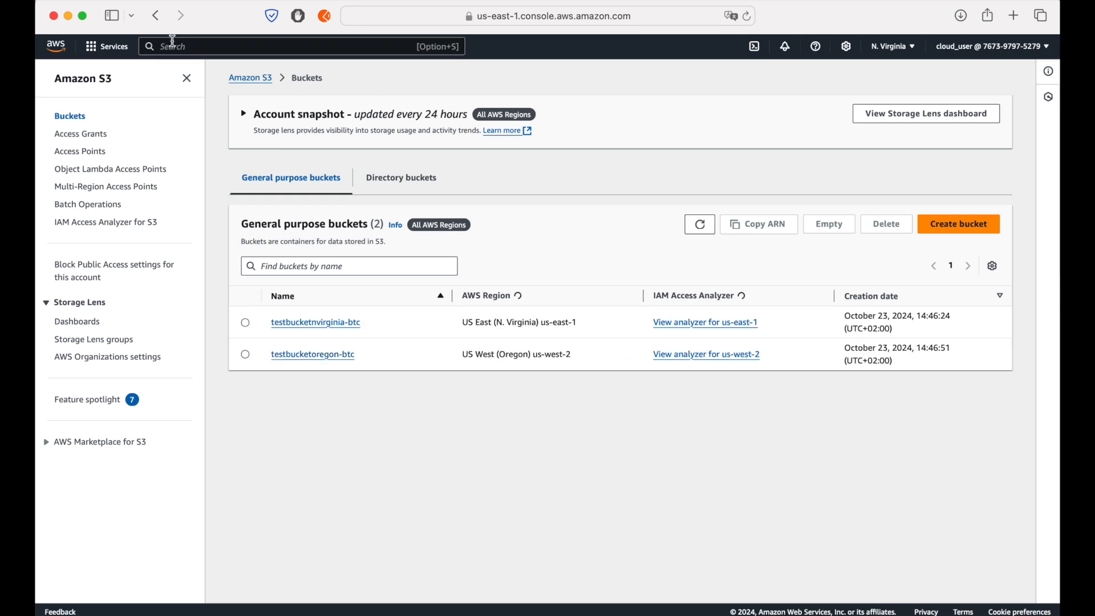
left_click(173, 43)
type("lambda")
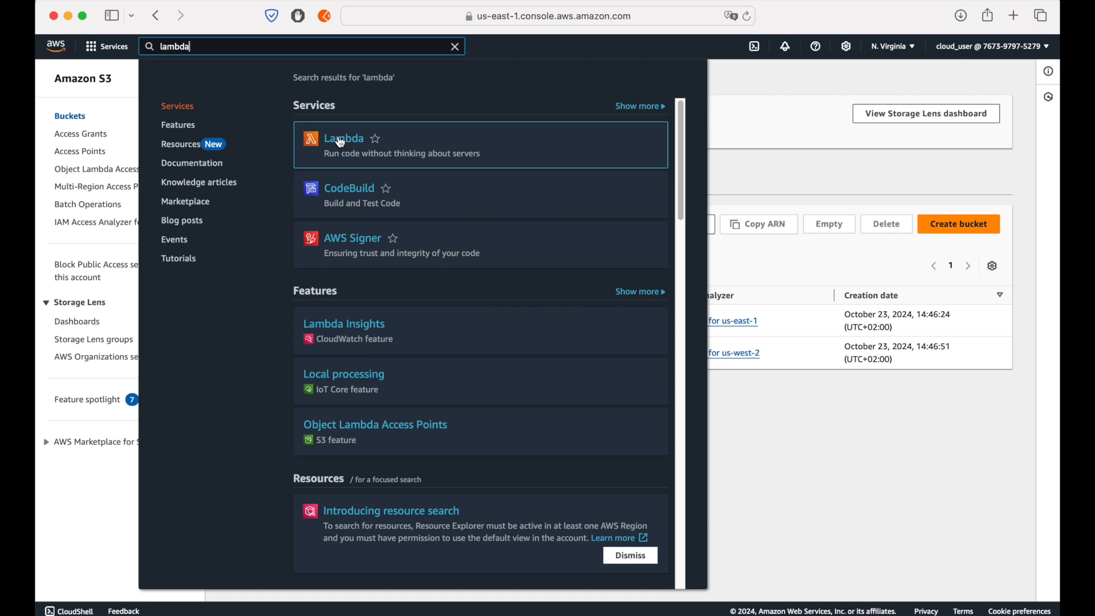
left_click(341, 143, "super")
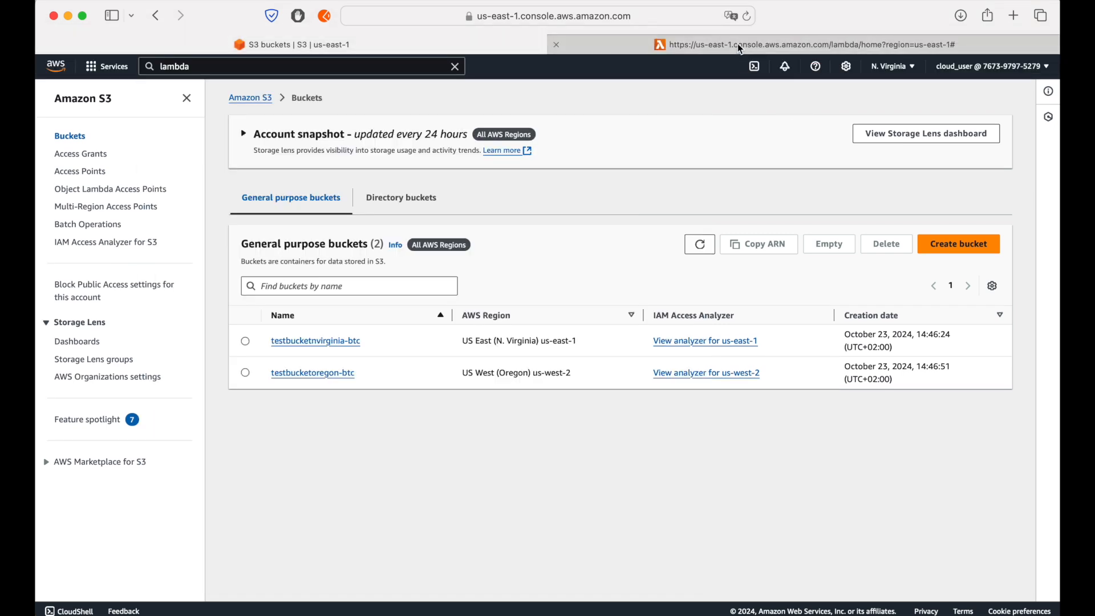
left_click(738, 43)
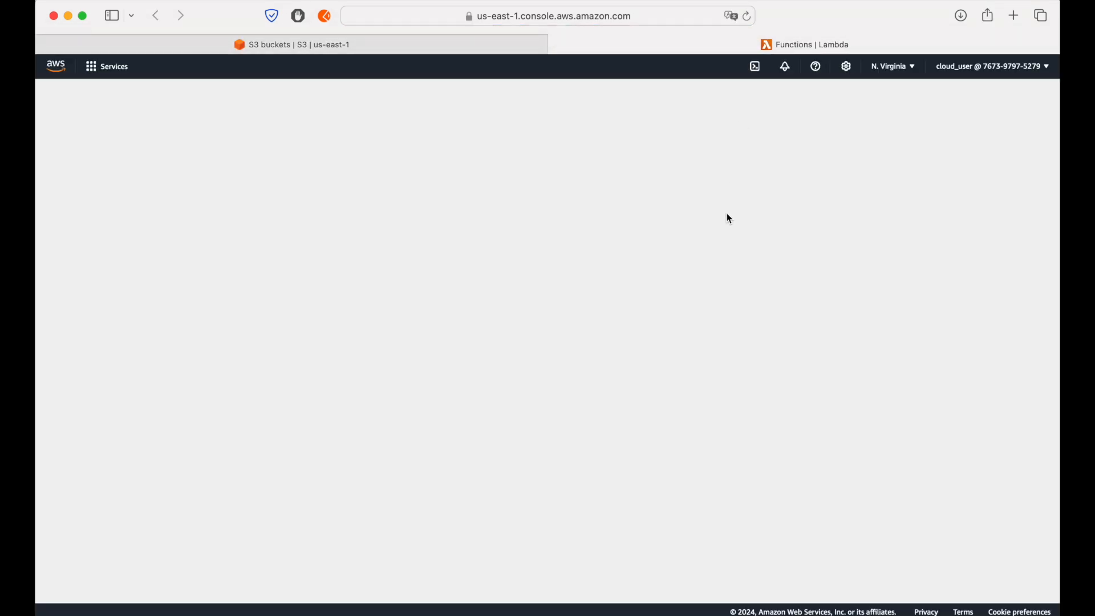
Step: Create a Lambda function from scratch named event-notification-lambda with the Python 3.12 runtime
left_click(949, 135)
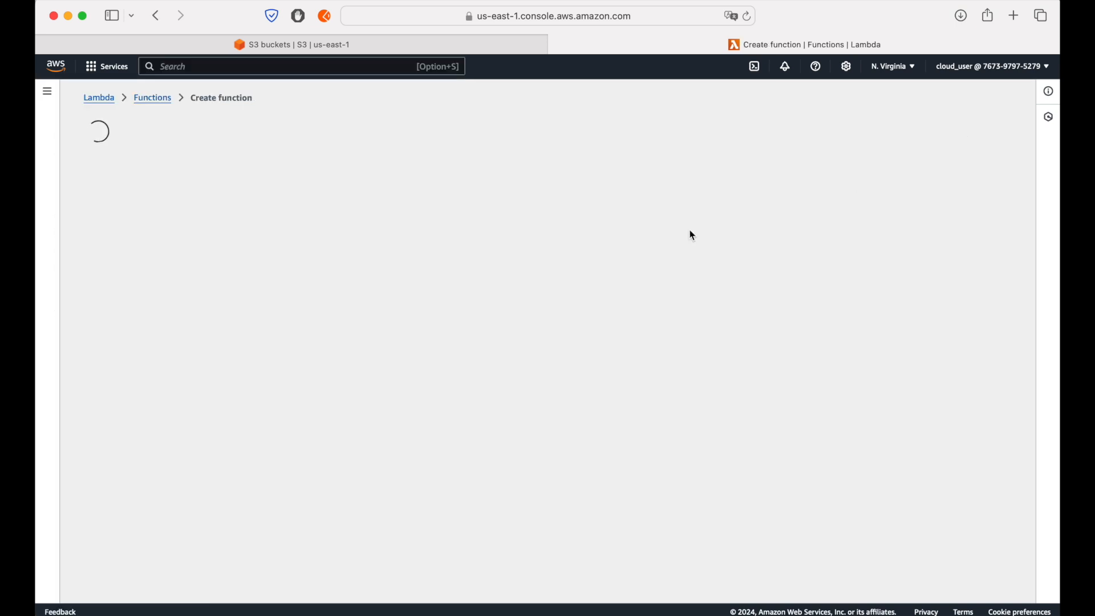
left_click(169, 264)
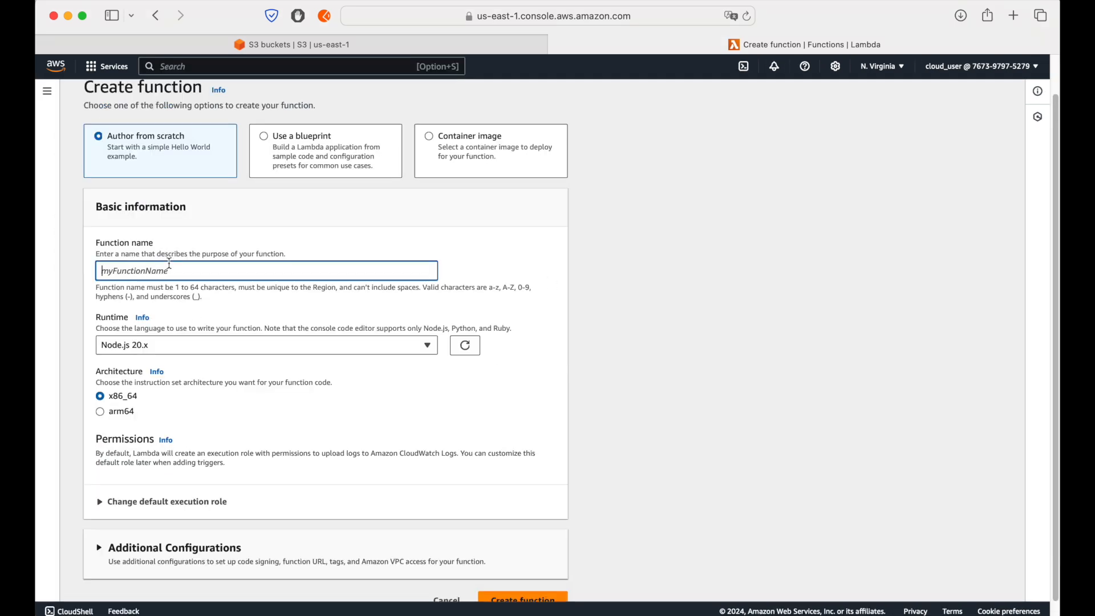
type("event-notification-lambda")
left_click(181, 349)
left_click(196, 171)
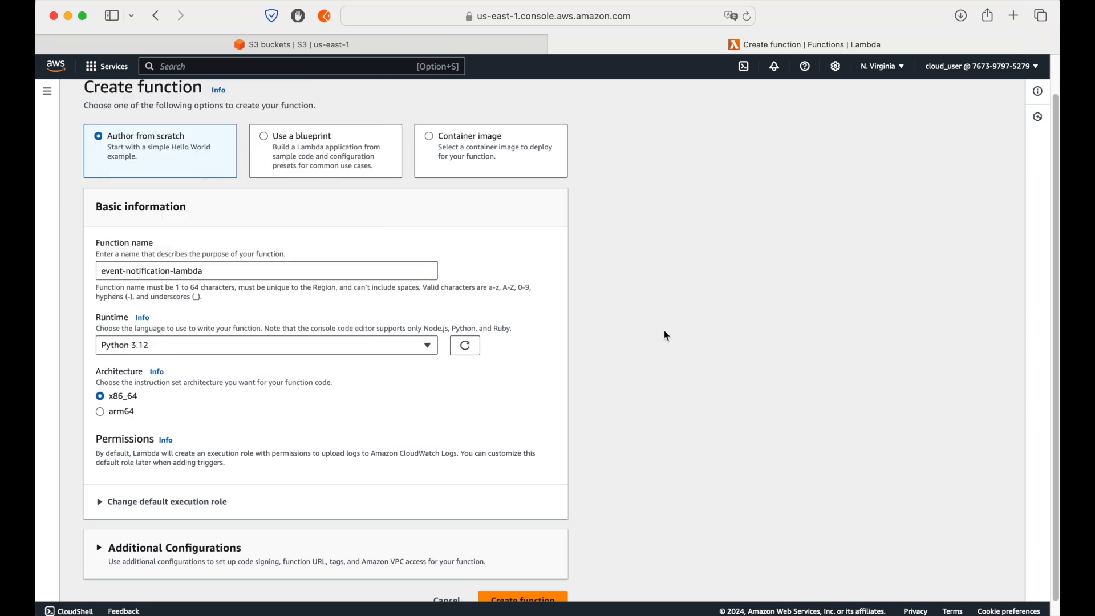
scroll(667, 337, "down", 1)
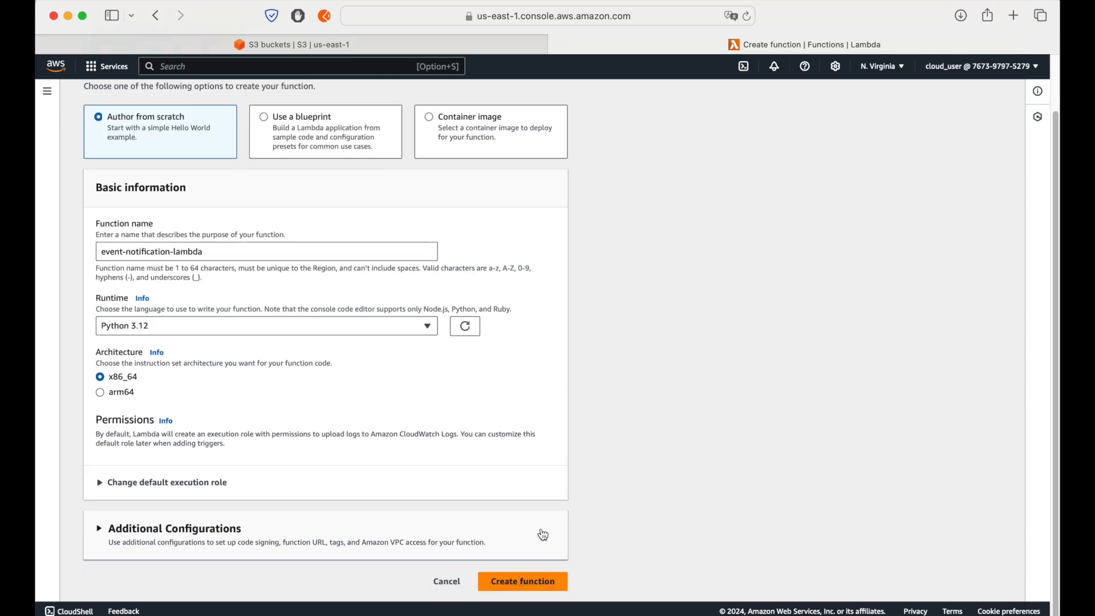
left_click(519, 582)
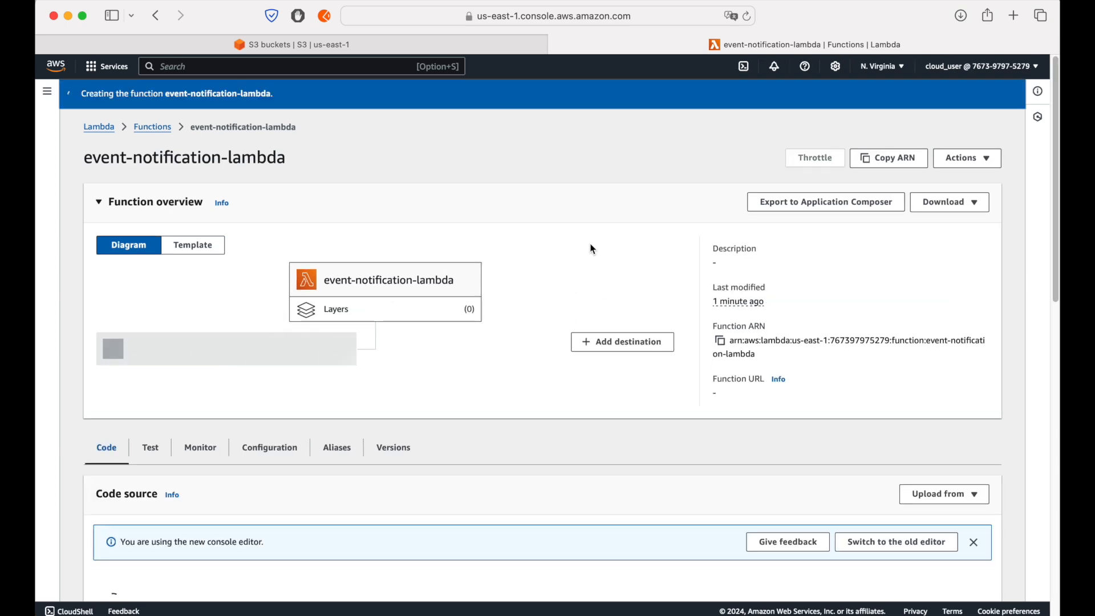
Step: Add the line print(f"event is: {event}") below the TODO comment in the lambda_handler function of lambda_function.py
scroll(669, 199, "down", 5)
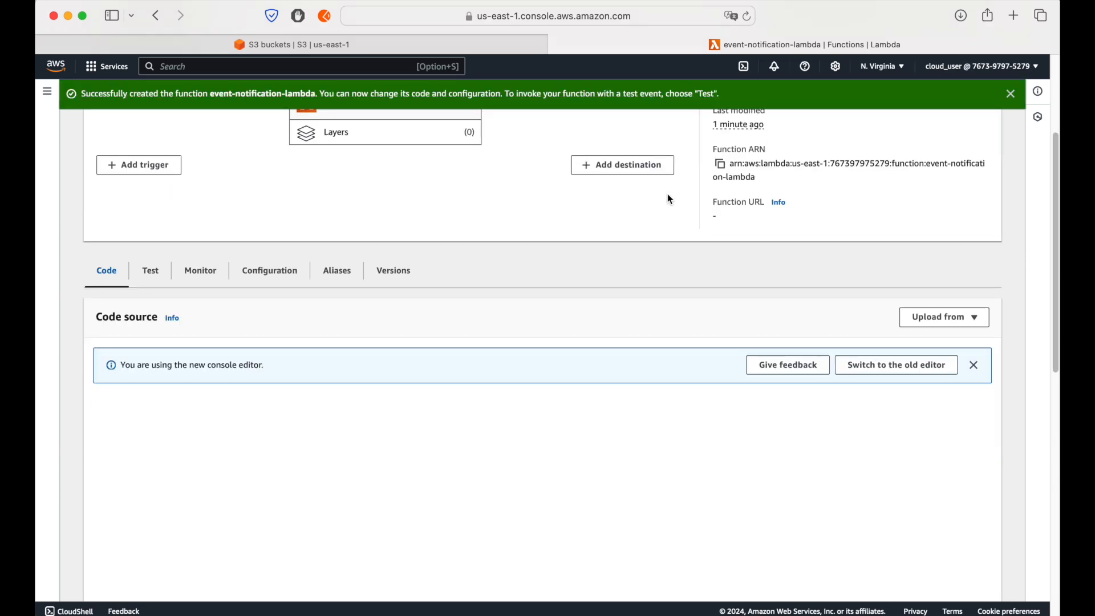
scroll(668, 197, "down", 5)
scroll(664, 228, "up", 7)
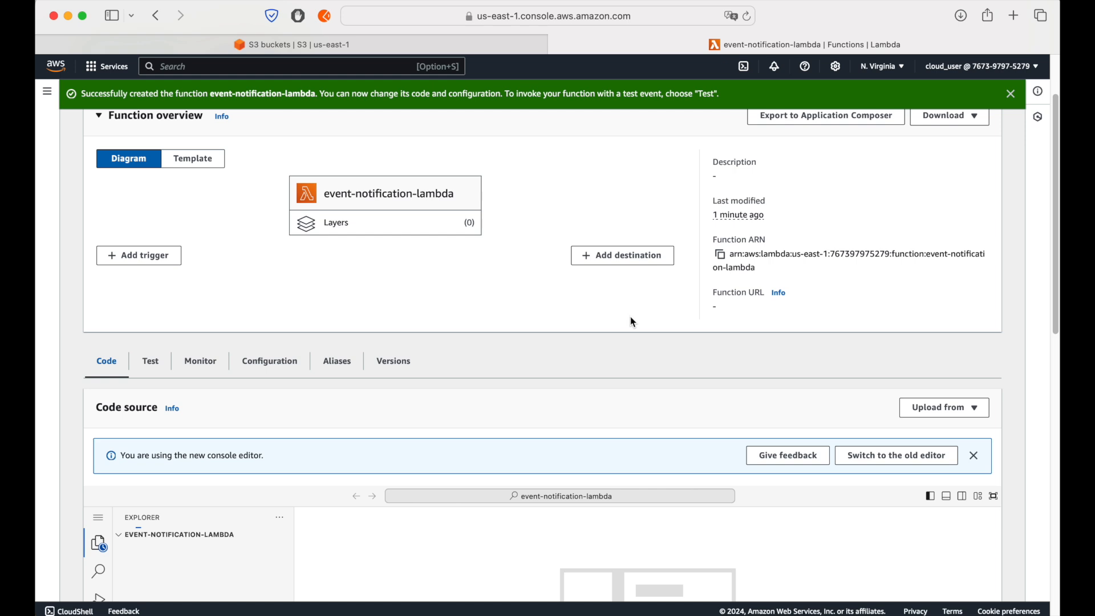
scroll(630, 317, "down", 5)
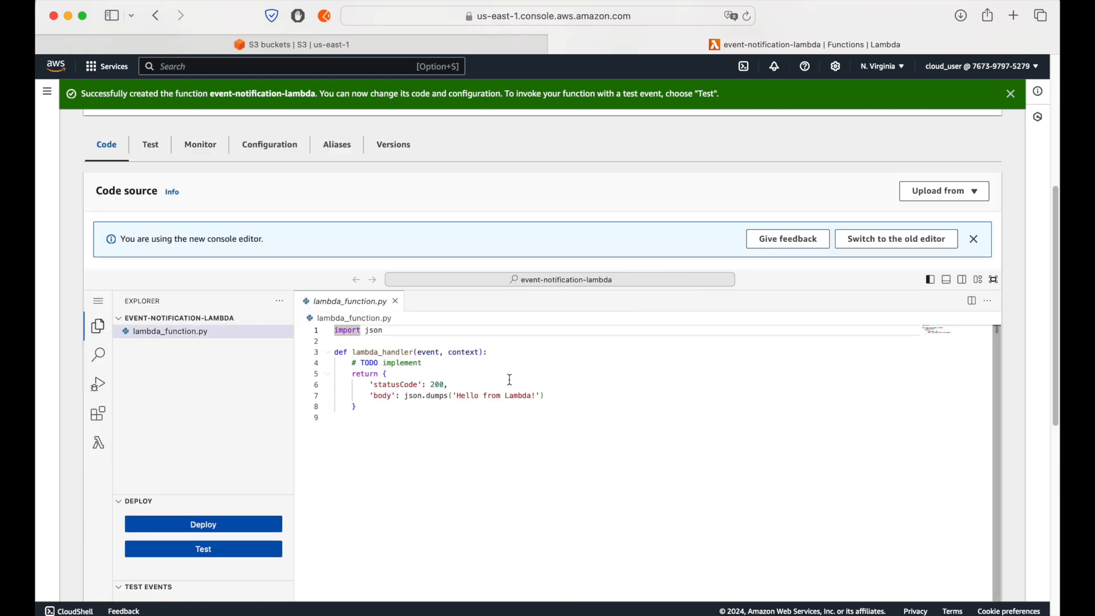
left_click(444, 362)
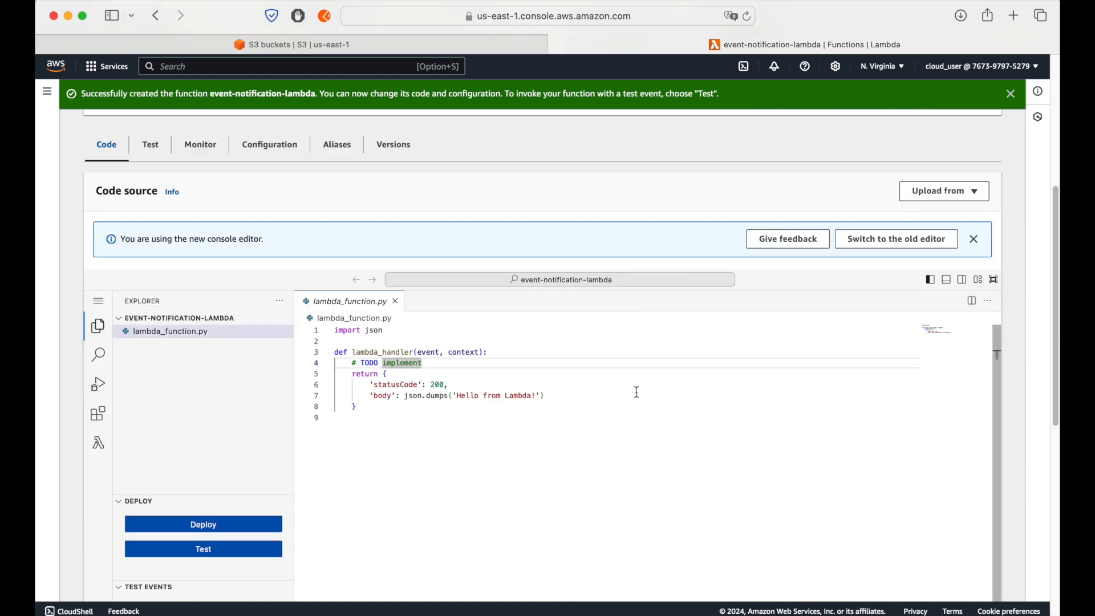
key("Return")
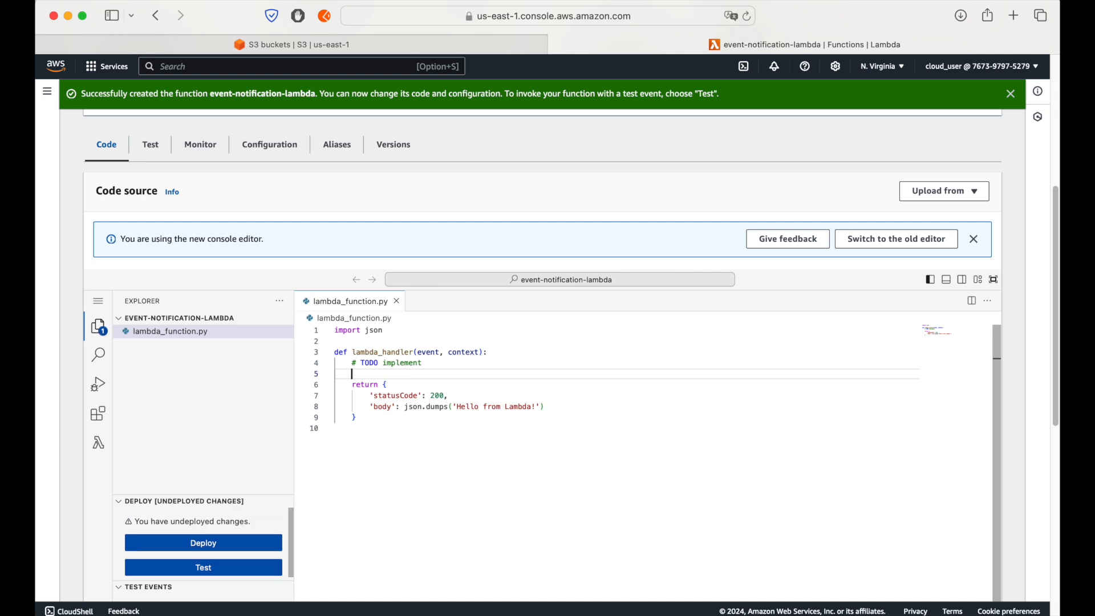
type("print(")
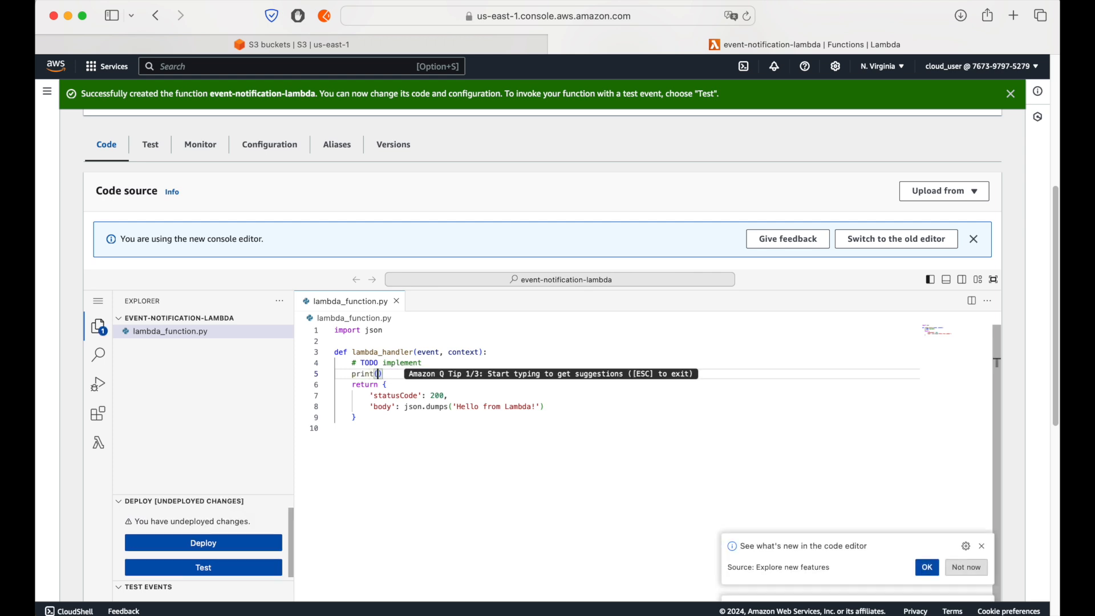
type("f\"")
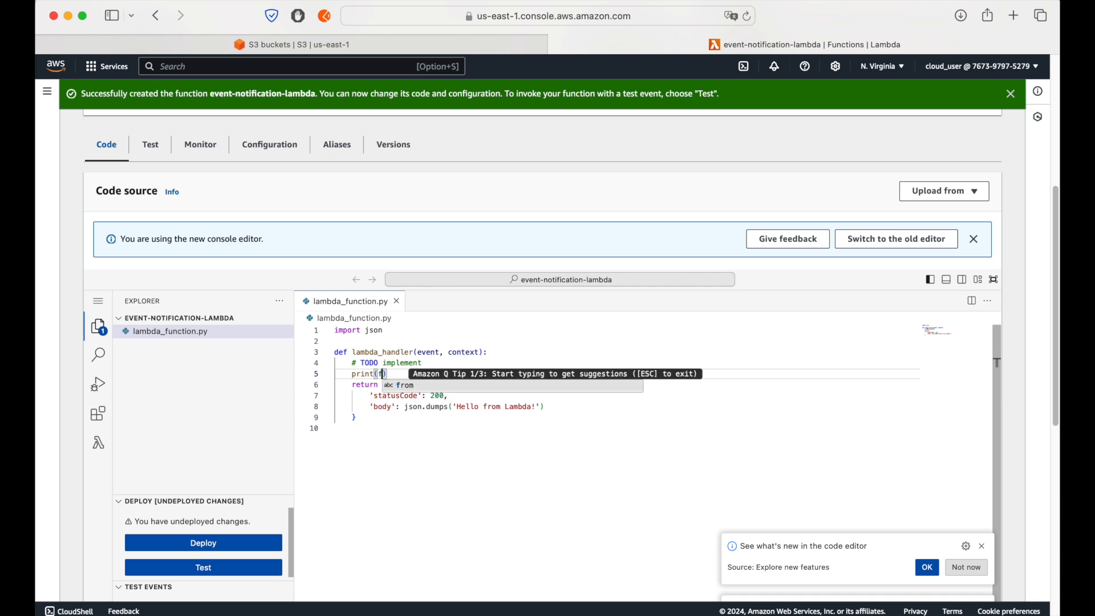
type("event")
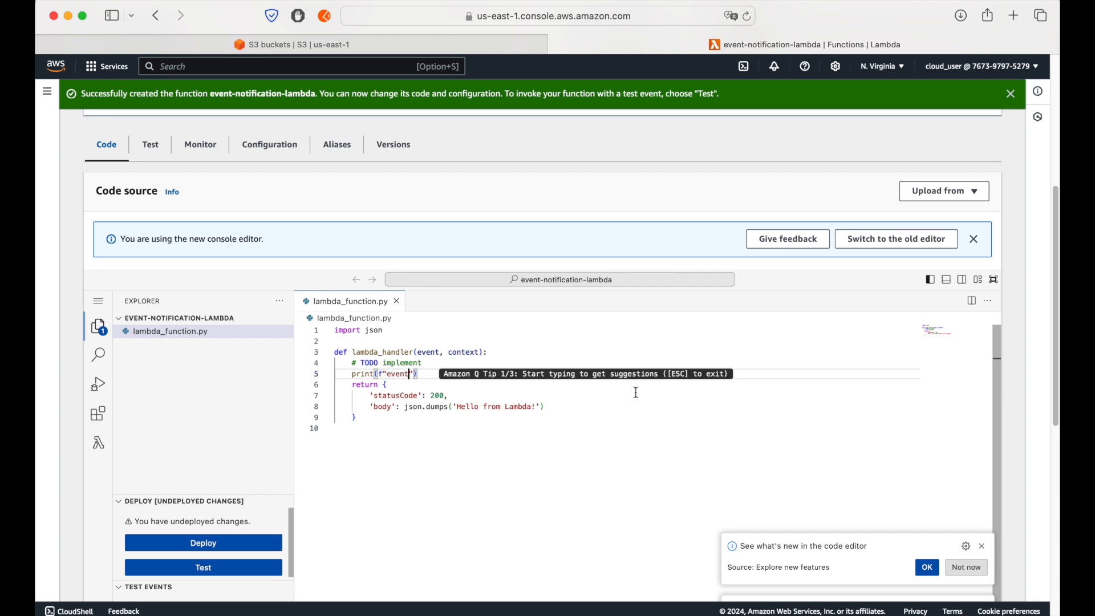
type(" n")
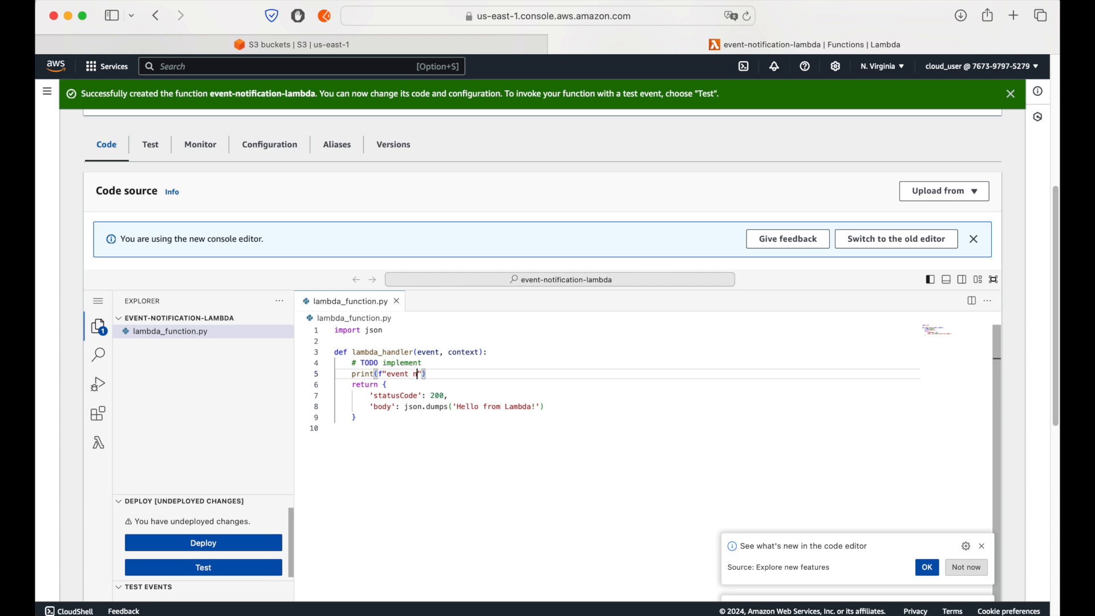
key("BackSpace")
type("is: {")
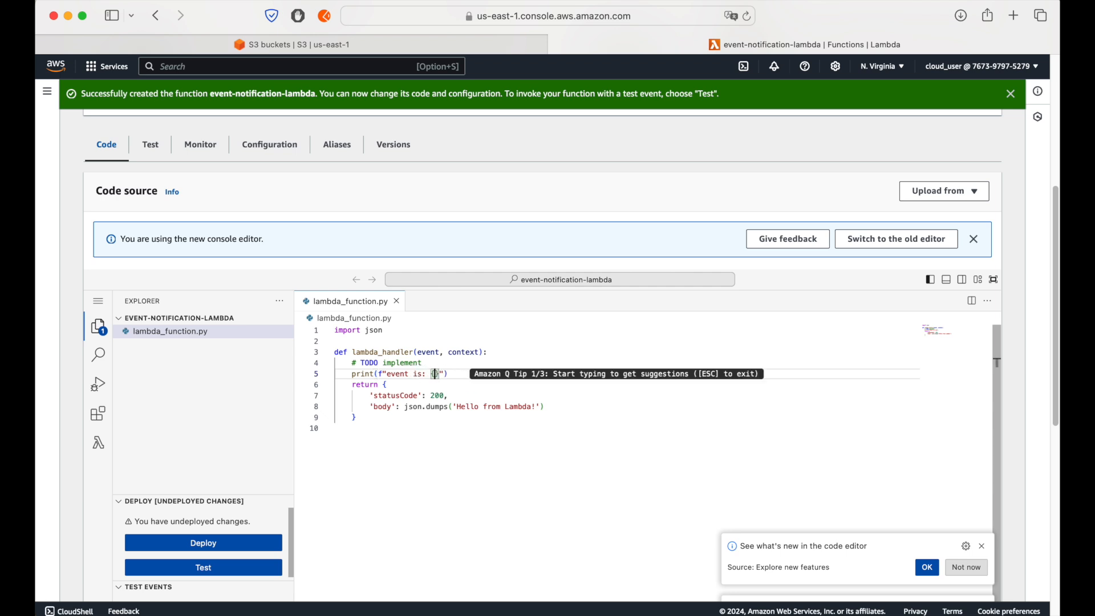
type("event")
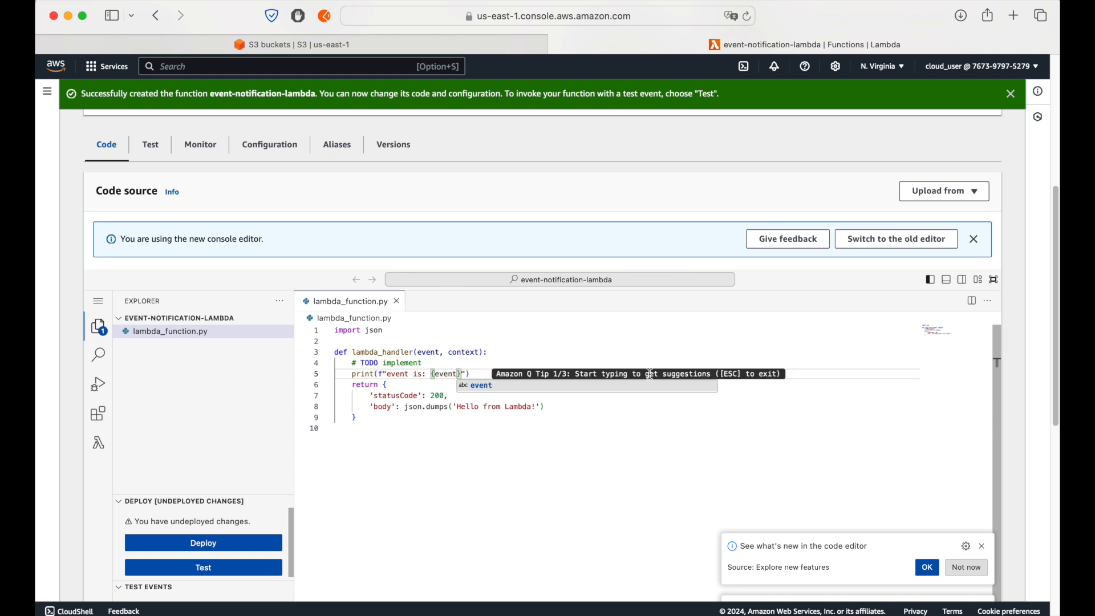
left_click(523, 340)
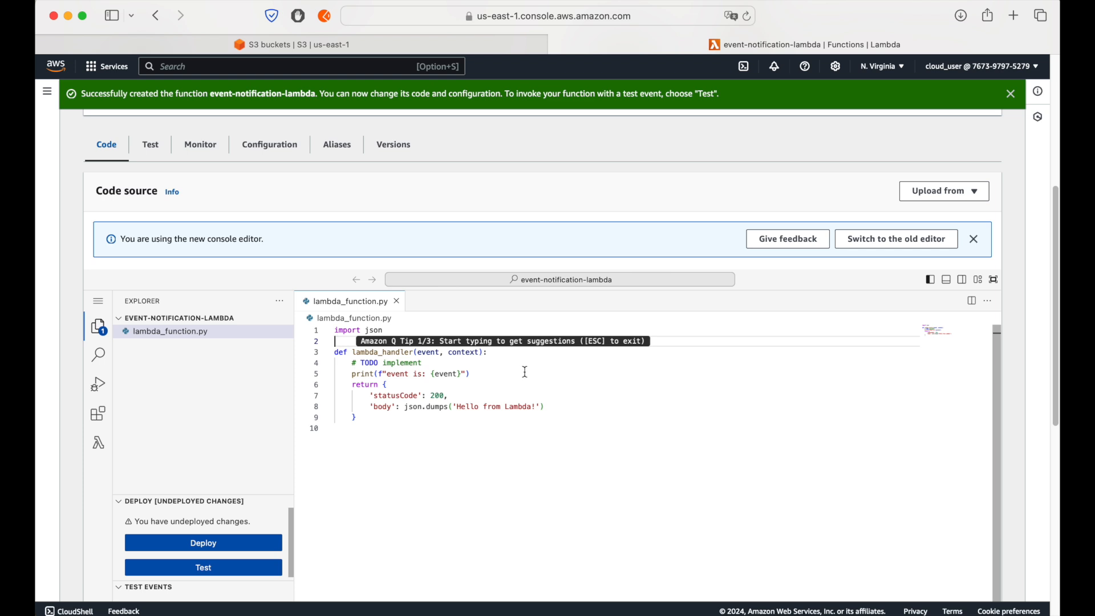
left_click(509, 385)
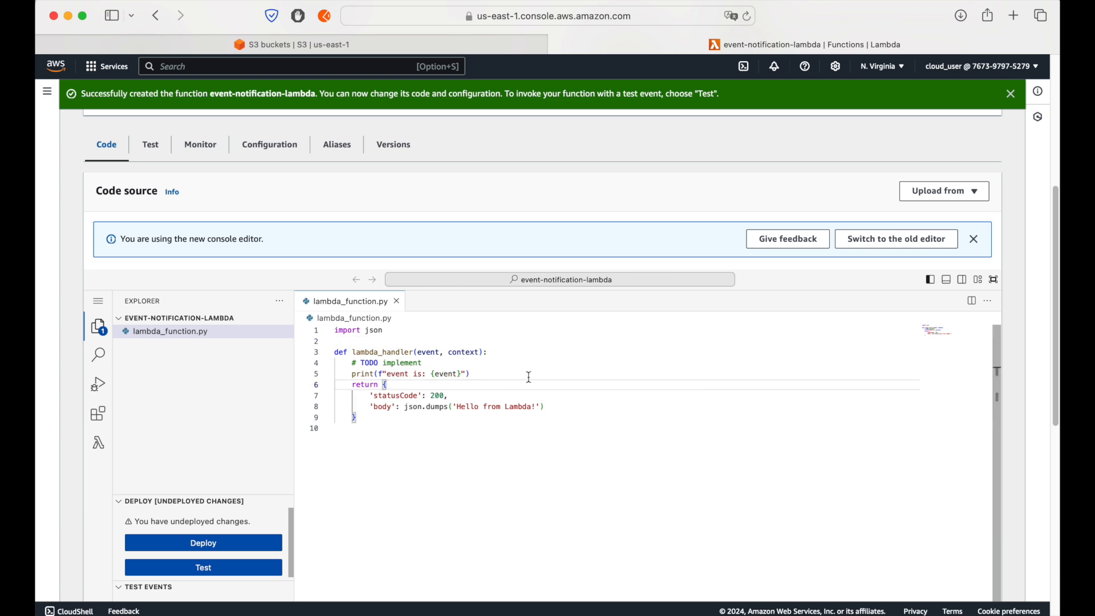
Step: Deploy the code changes of event-notification-lambda and dismiss the update notification and the new console editor banner
scroll(941, 456, "down", 5)
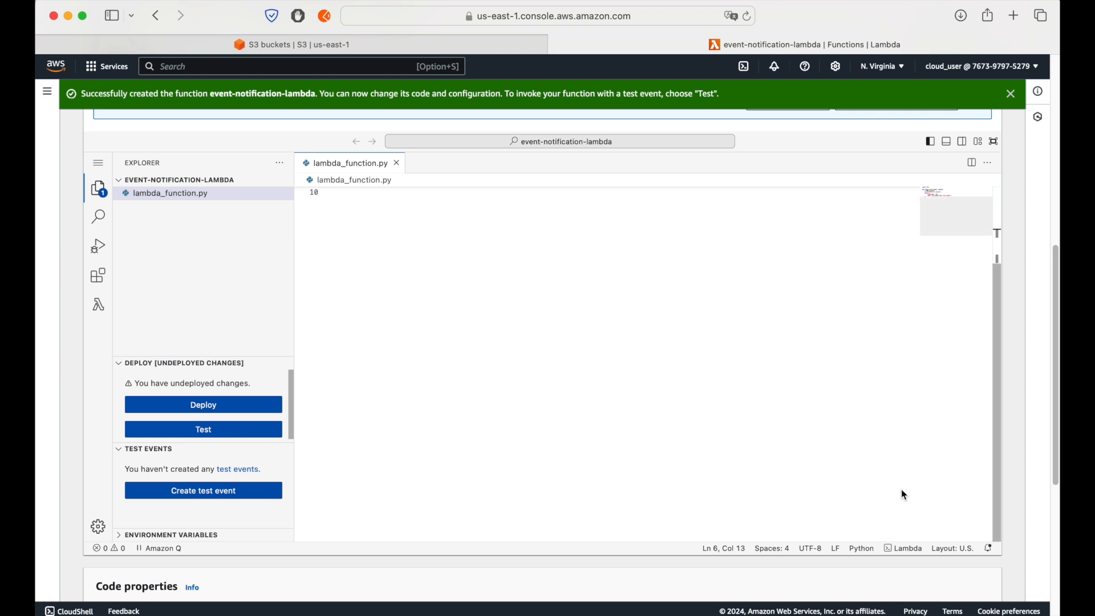
left_click(200, 406)
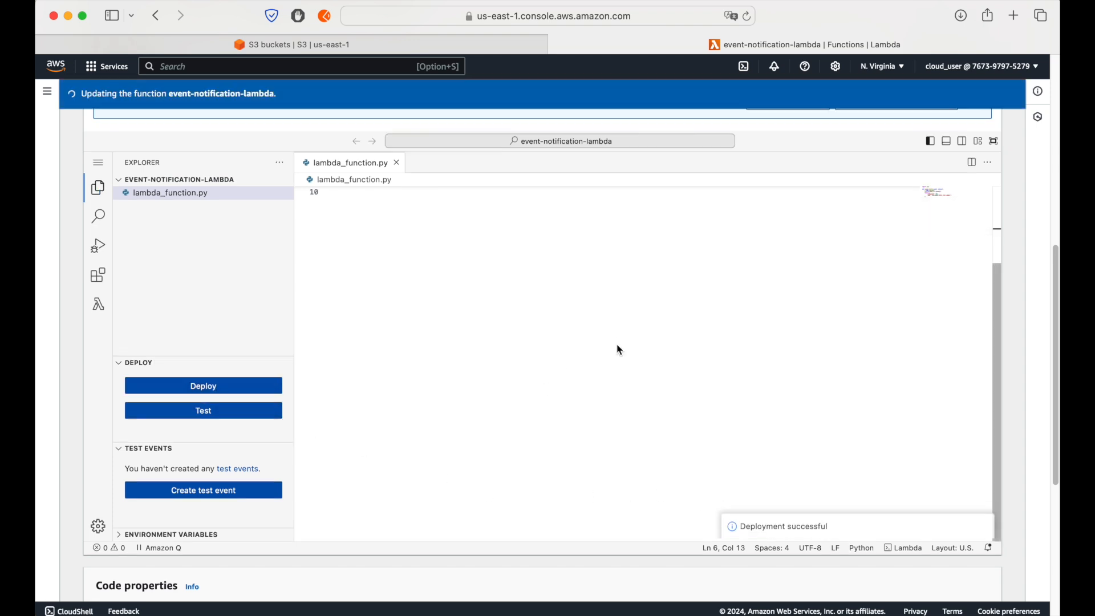
scroll(619, 347, "up", 5)
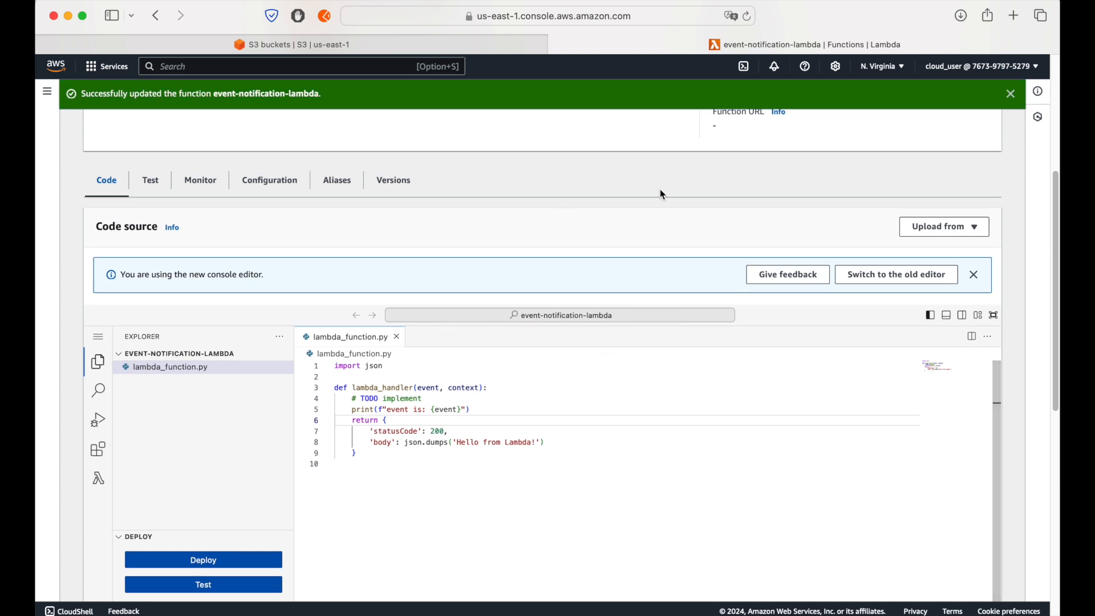
left_click(1013, 95)
left_click(410, 402)
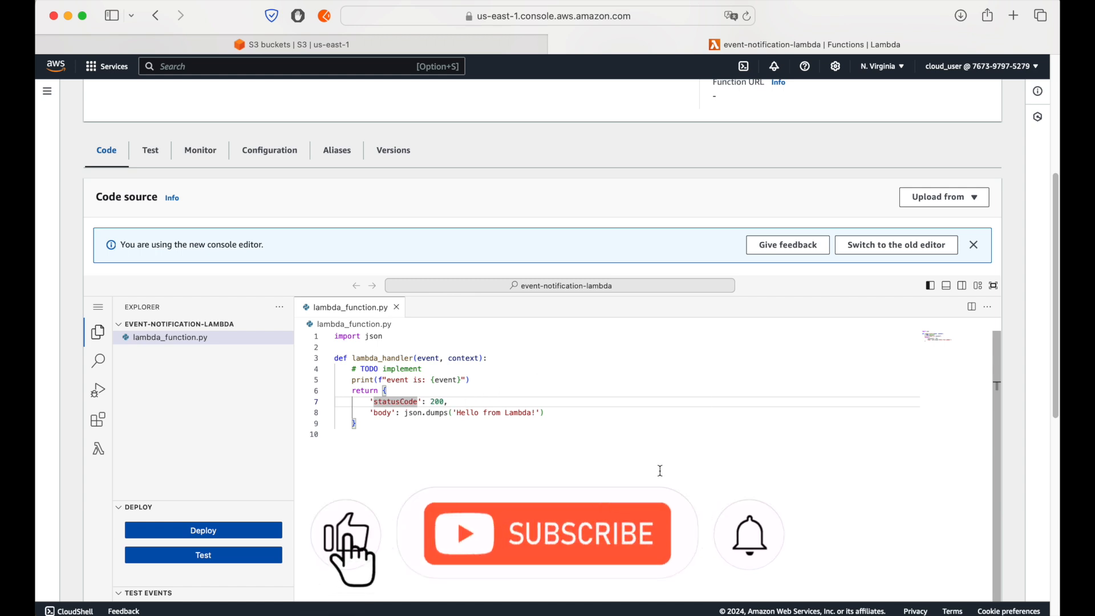
left_click(974, 244)
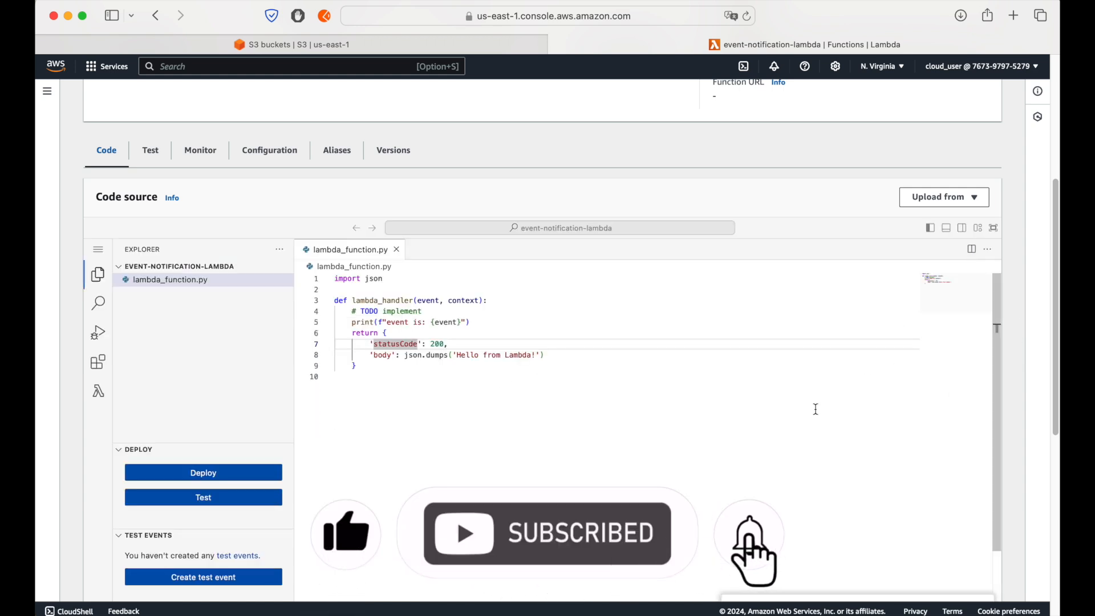
Step: Return to the S3 bucket list and open the event notifications section in the properties of testbucketnvirginia-btc
left_click(463, 46)
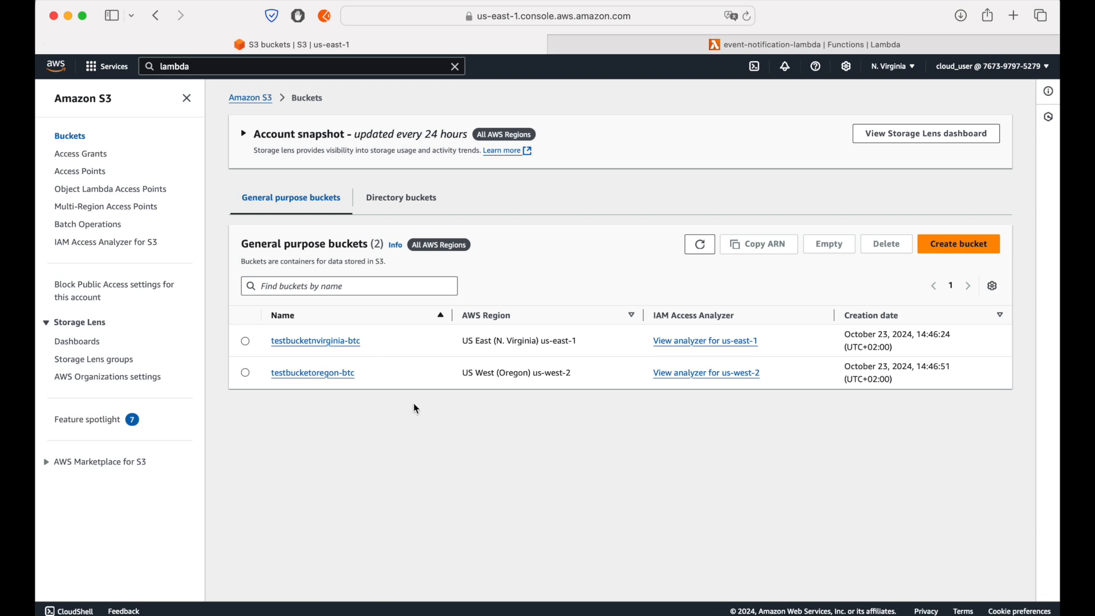
left_click_drag(577, 335, 572, 327)
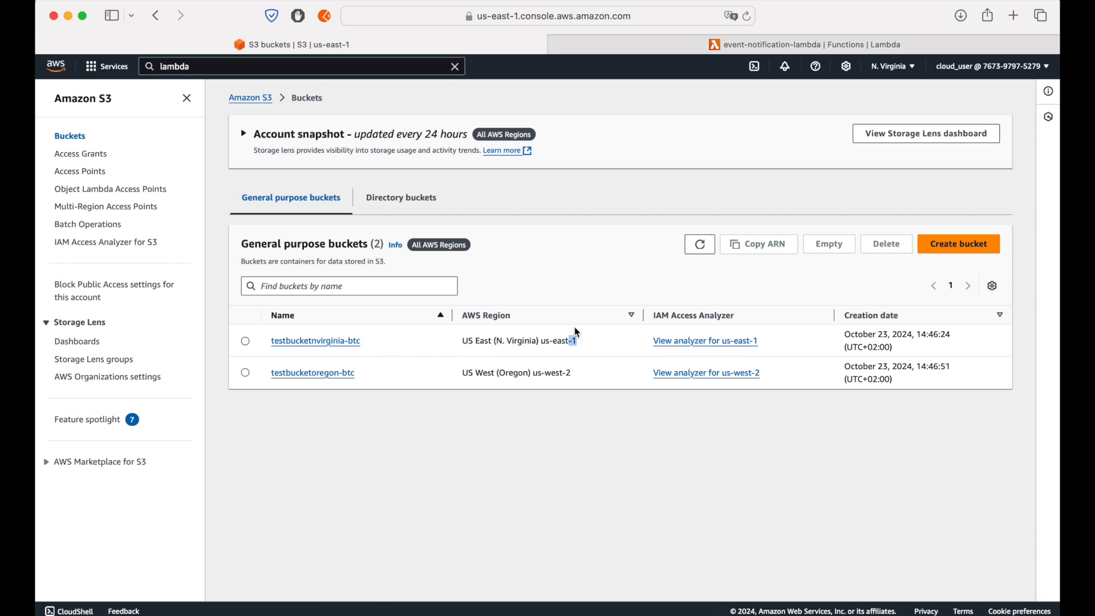
left_click(796, 41)
left_click(348, 45)
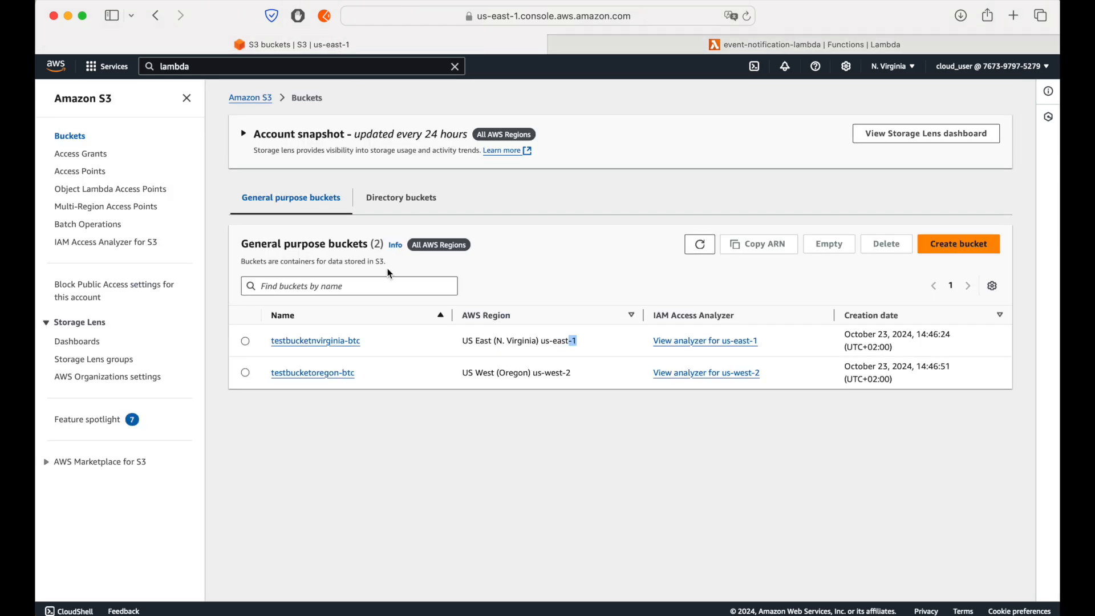
left_click(308, 341)
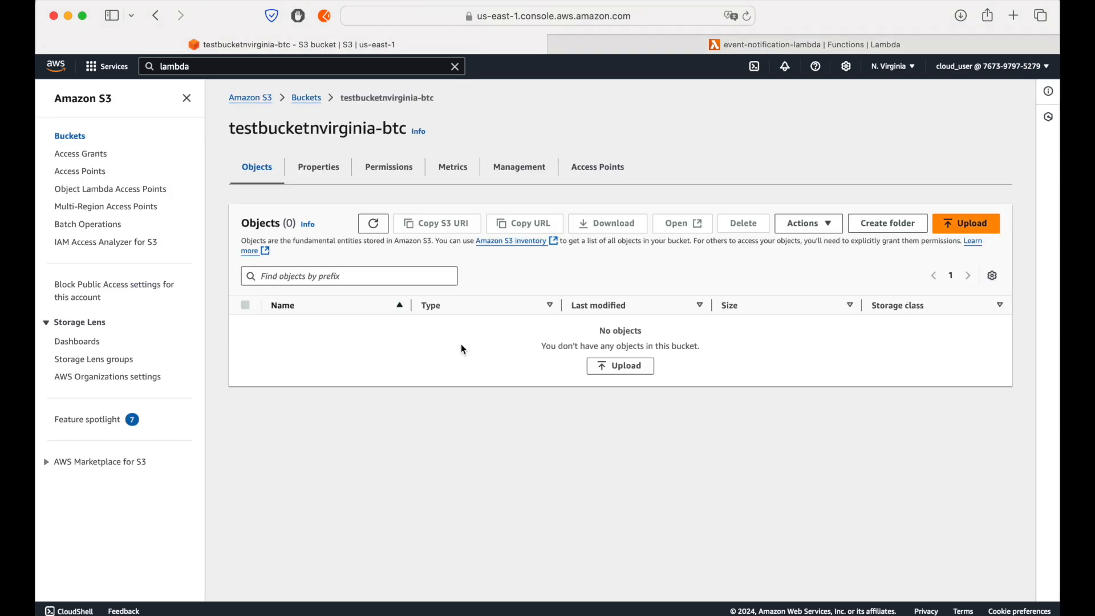
left_click(330, 171)
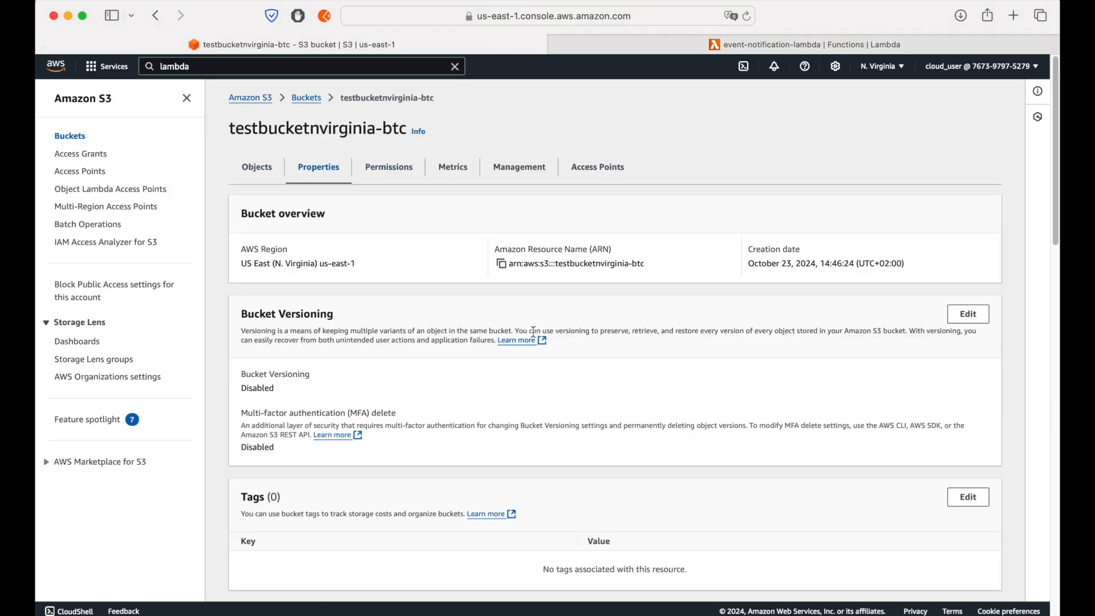
scroll(563, 382, "down", 10)
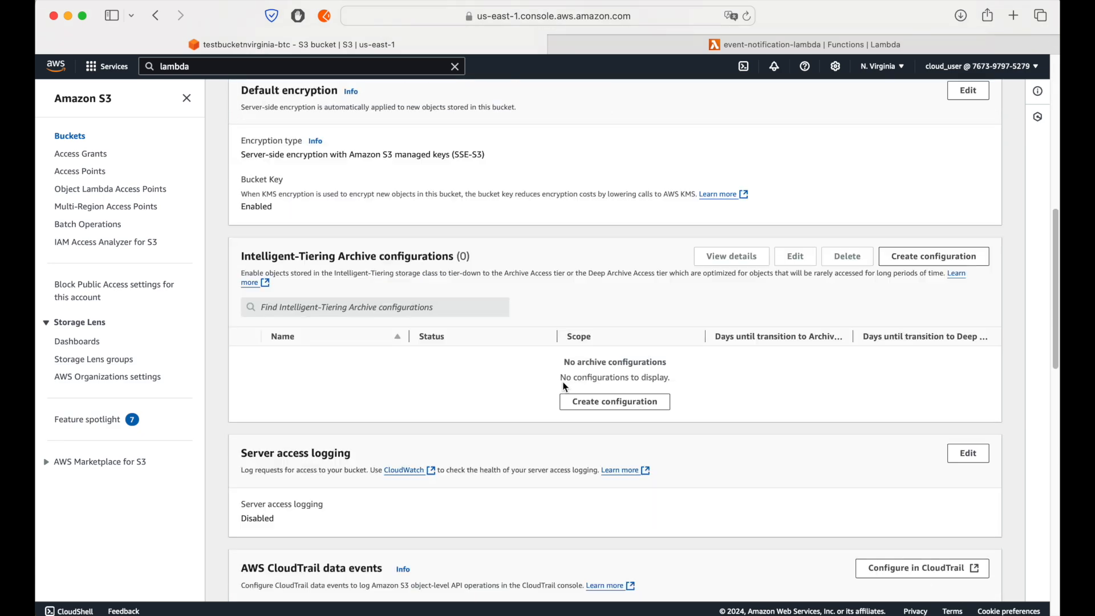
scroll(563, 382, "down", 8)
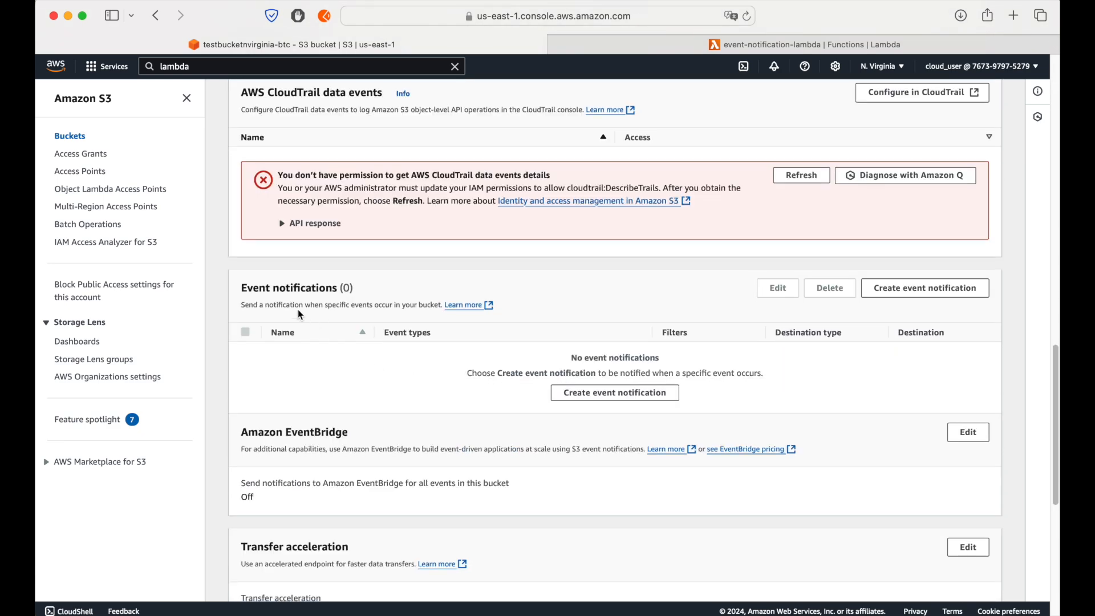
Step: Start an event notification for testbucketnvirginia-btc, list the Lambda functions available as its destination, and cancel the form
left_click(622, 396)
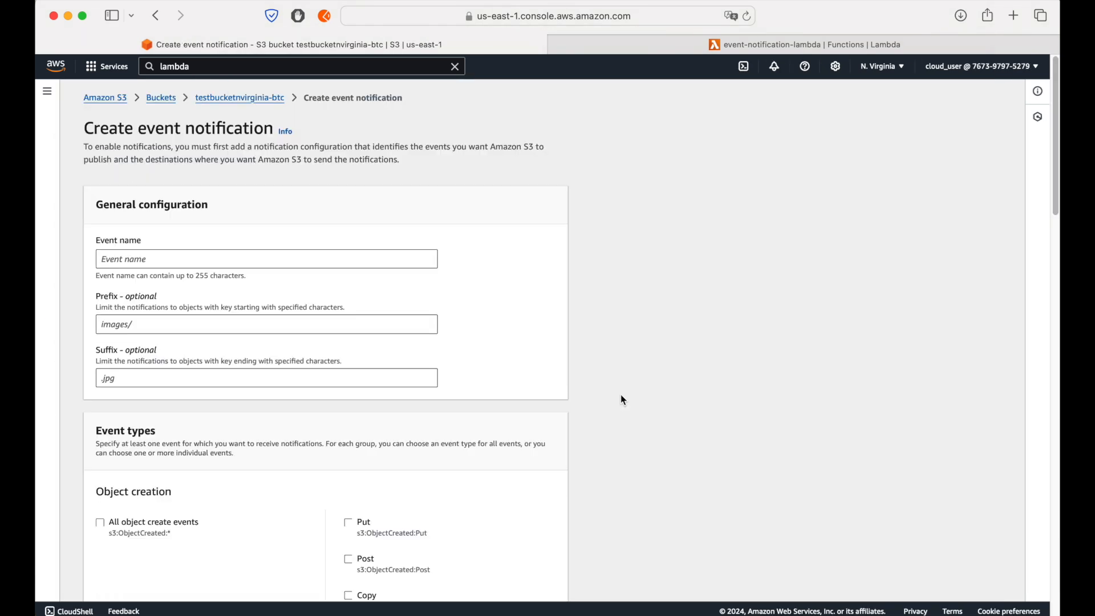
scroll(621, 395, "down", 2)
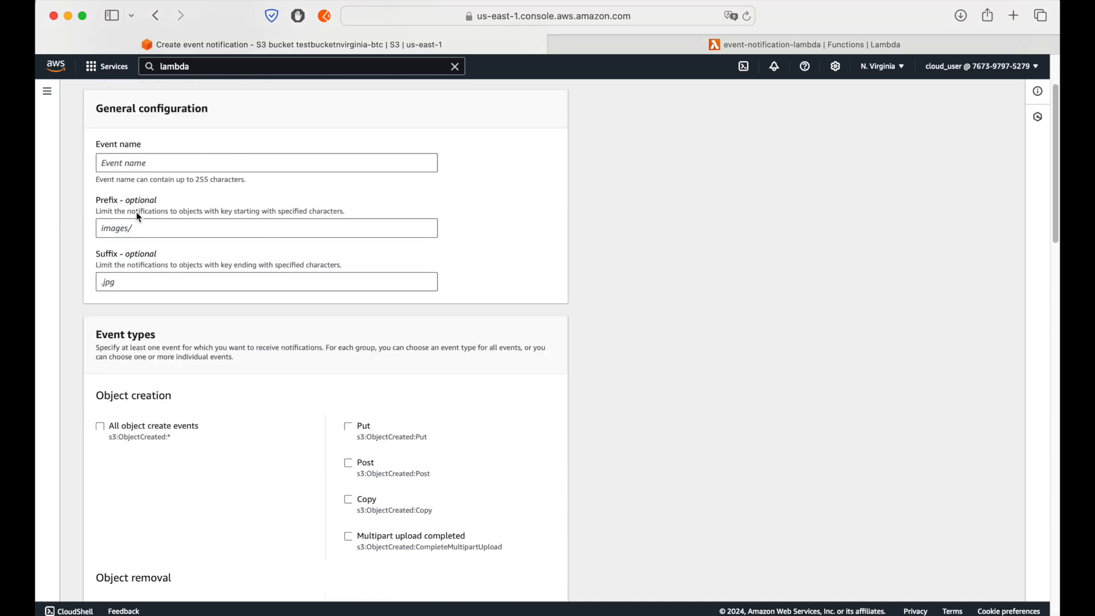
scroll(304, 310, "down", 15)
scroll(305, 313, "down", 1)
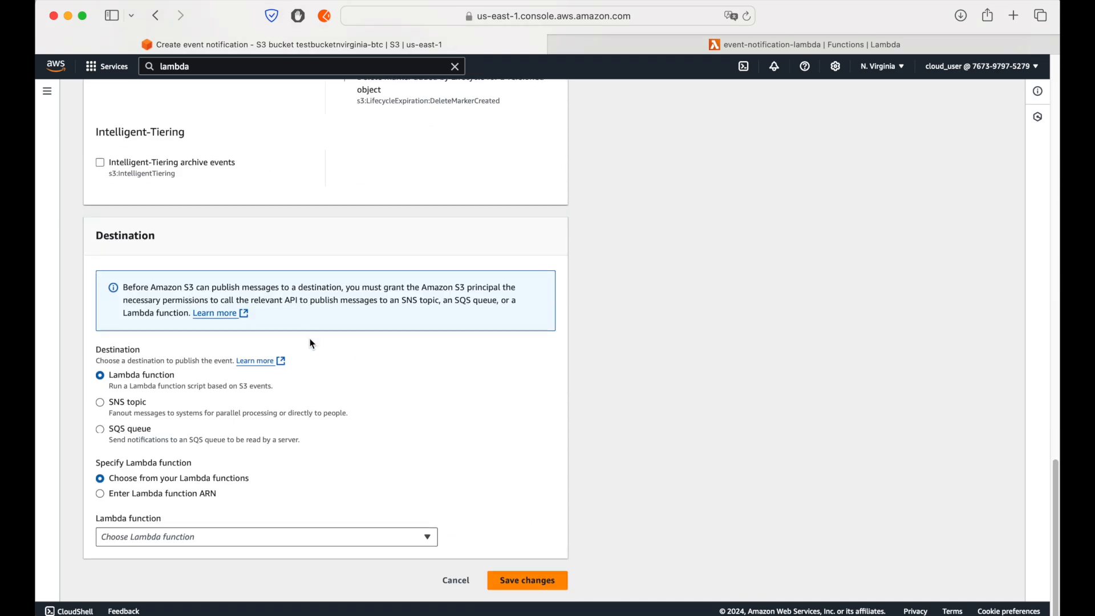
left_click(97, 350)
double_click(99, 352)
left_click(281, 535)
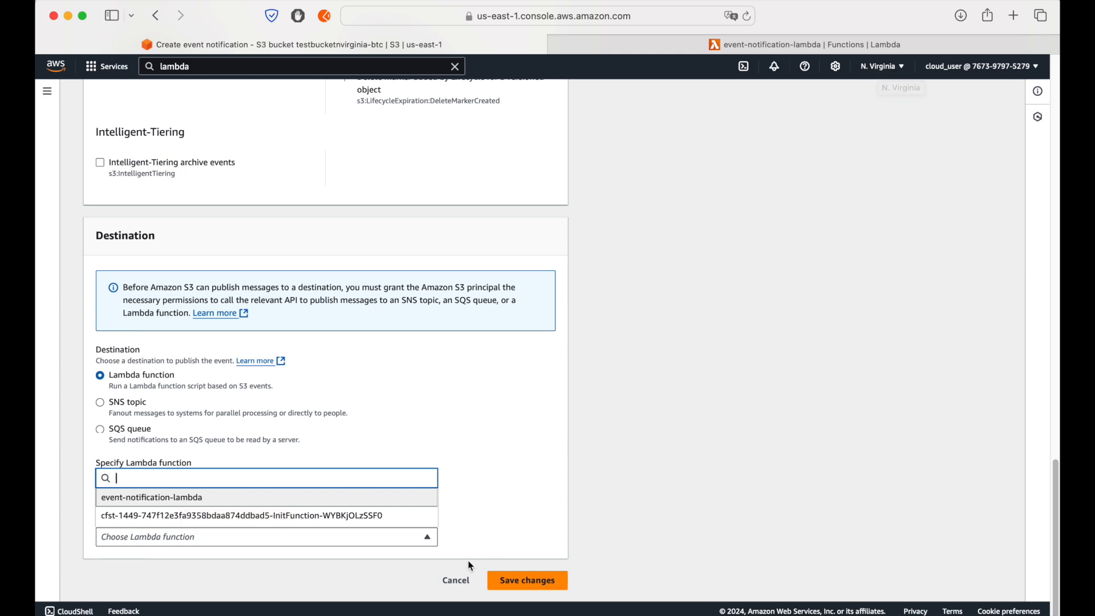
left_click(455, 580)
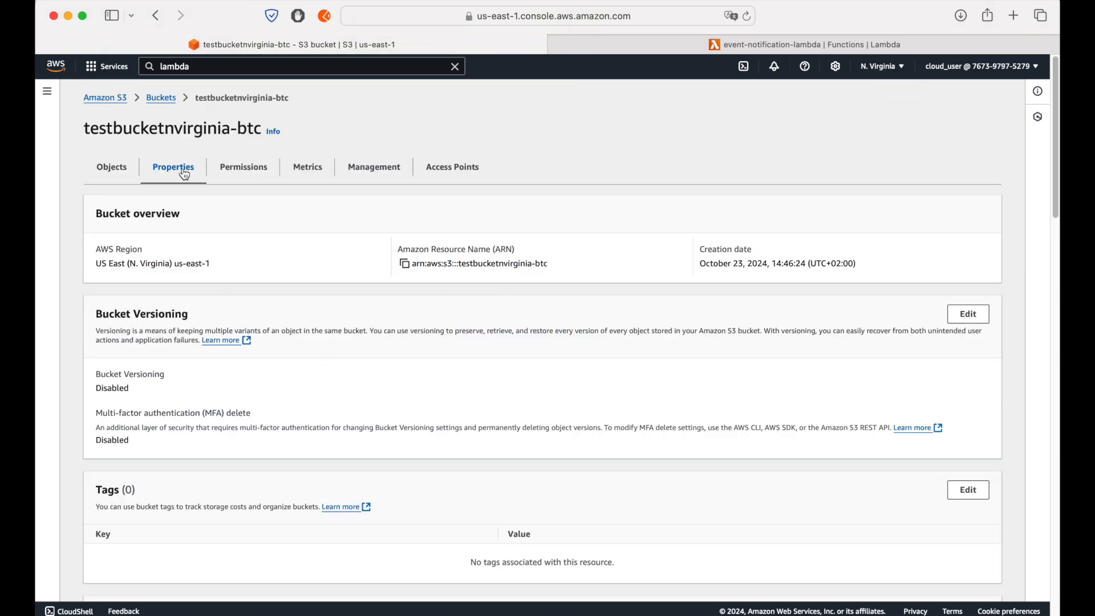
Step: Go back to the bucket list and open the event notifications section in the properties of testbucketoregon-btc
left_click(161, 97)
left_click(191, 354)
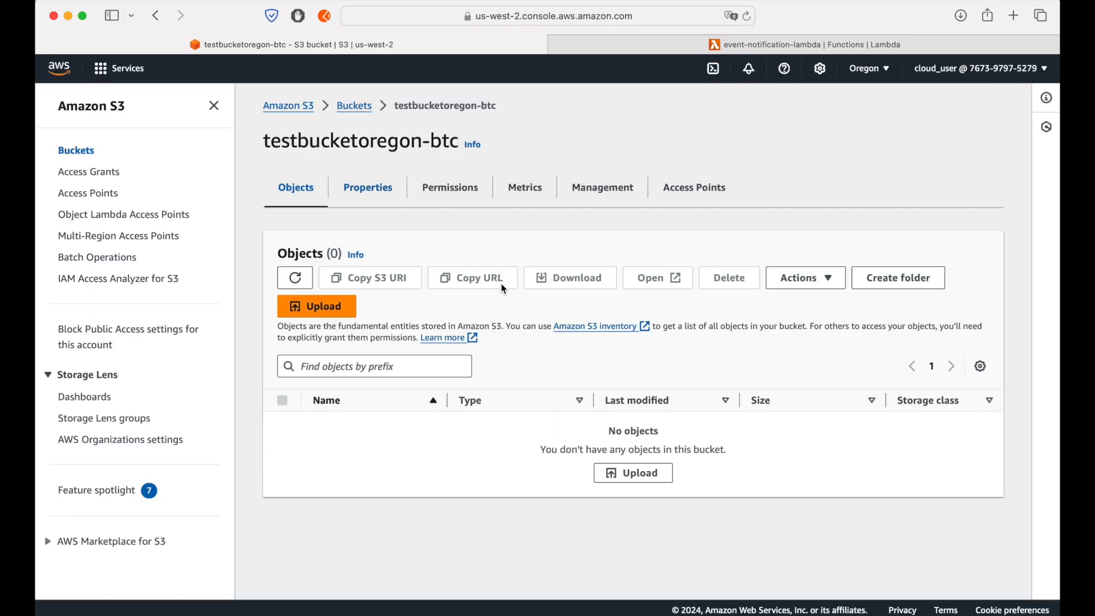
scroll(507, 296, "down", 20)
scroll(513, 333, "up", 1)
scroll(449, 344, "up", 8)
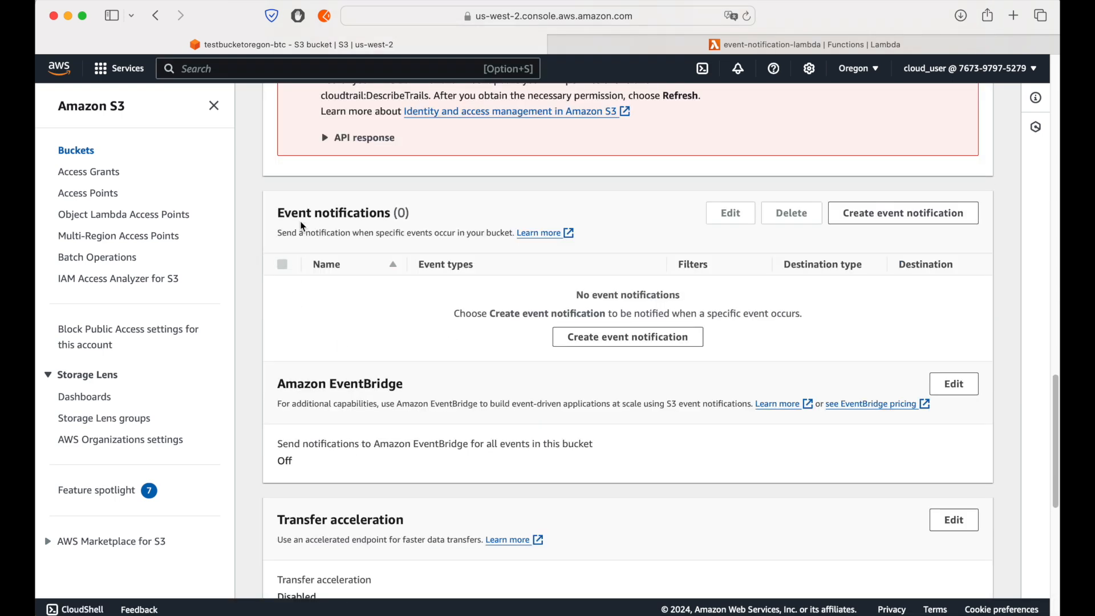
Step: Start an event notification for testbucketoregon-btc and list the Lambda functions available as its destination
left_click(587, 337)
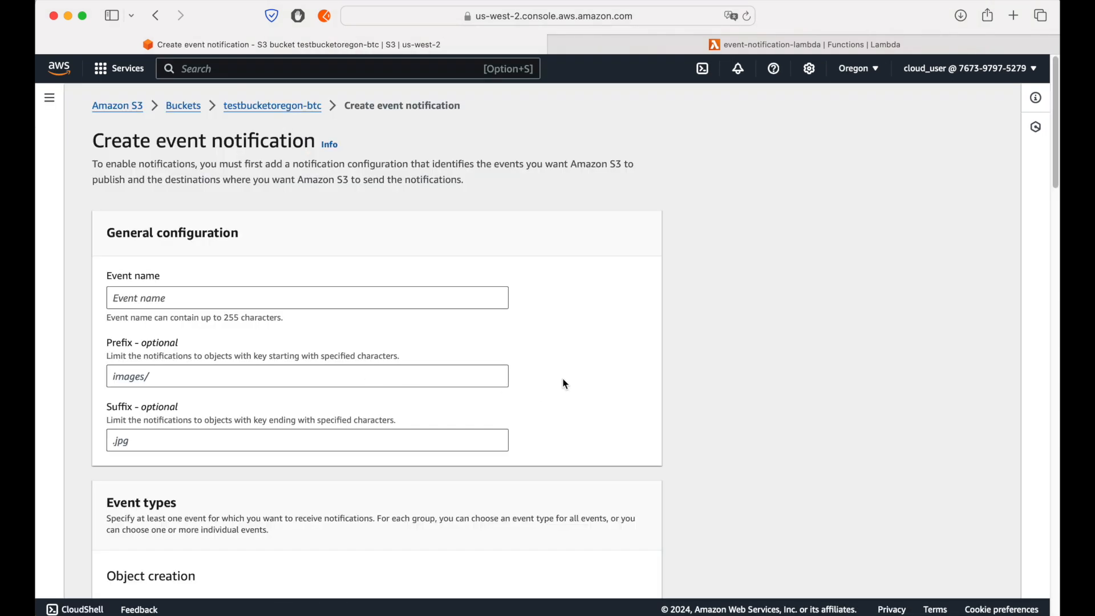
scroll(696, 342, "down", 20)
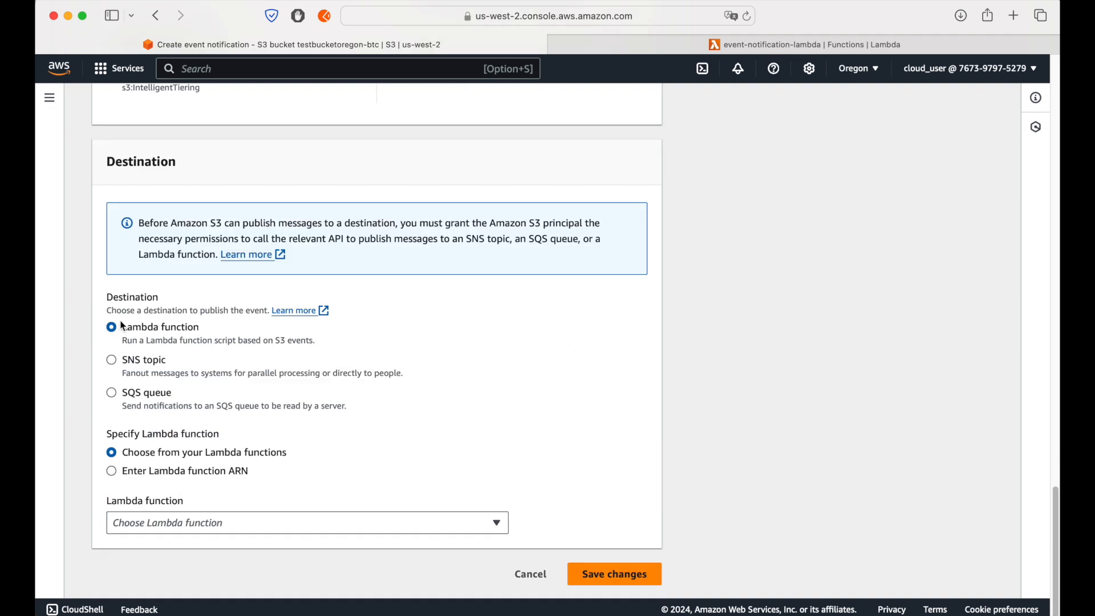
left_click(233, 523)
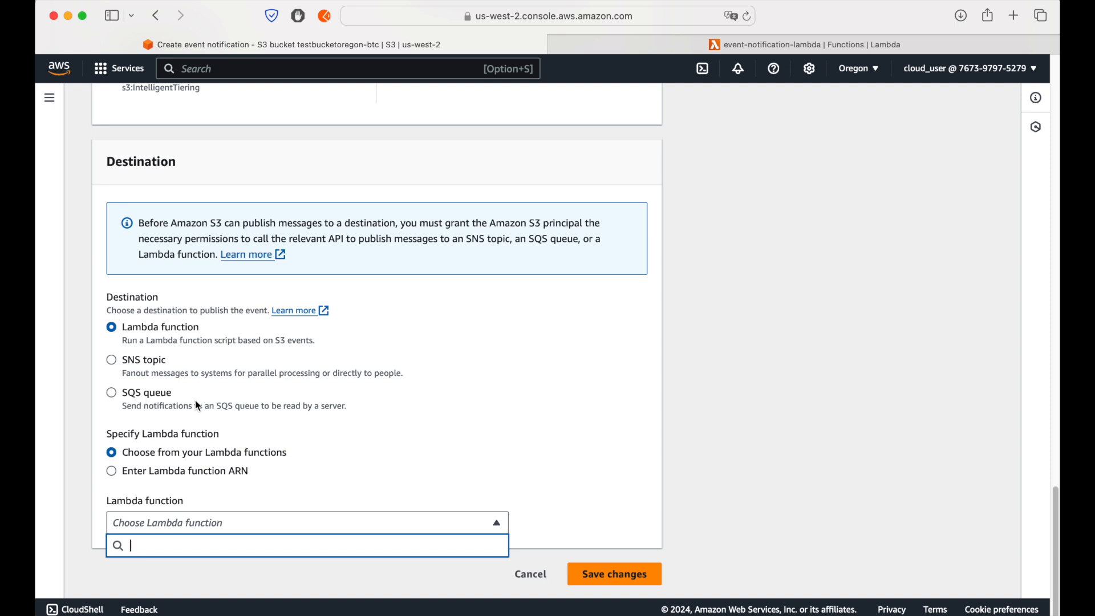
Step: Cancel the event notification for testbucketoregon-btc and open Simple Notification Service in the Oregon region
left_click(530, 576)
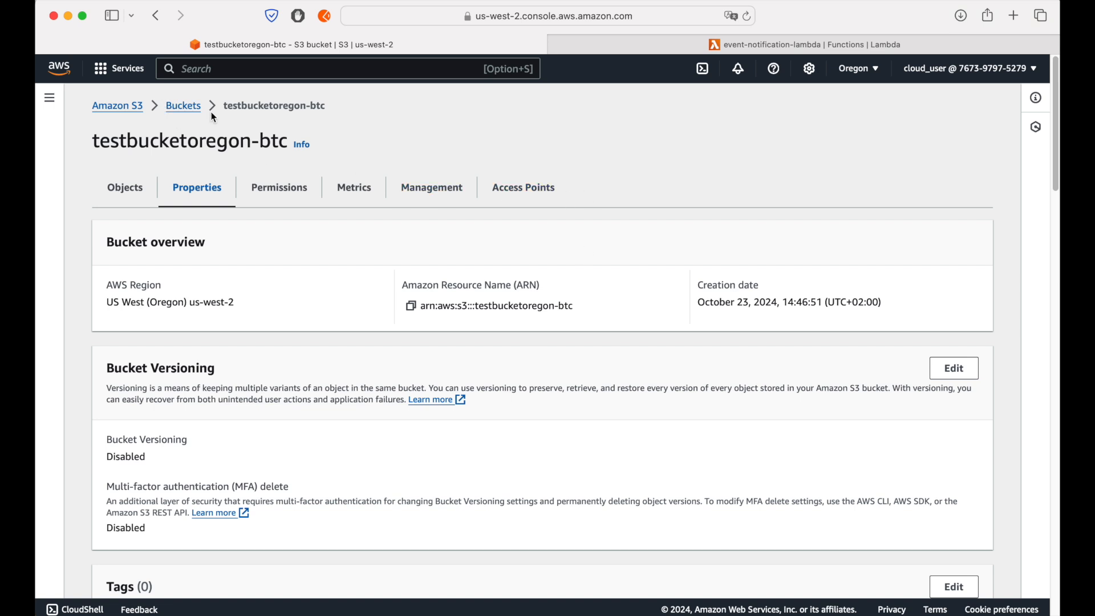
left_click(231, 68)
type("sns")
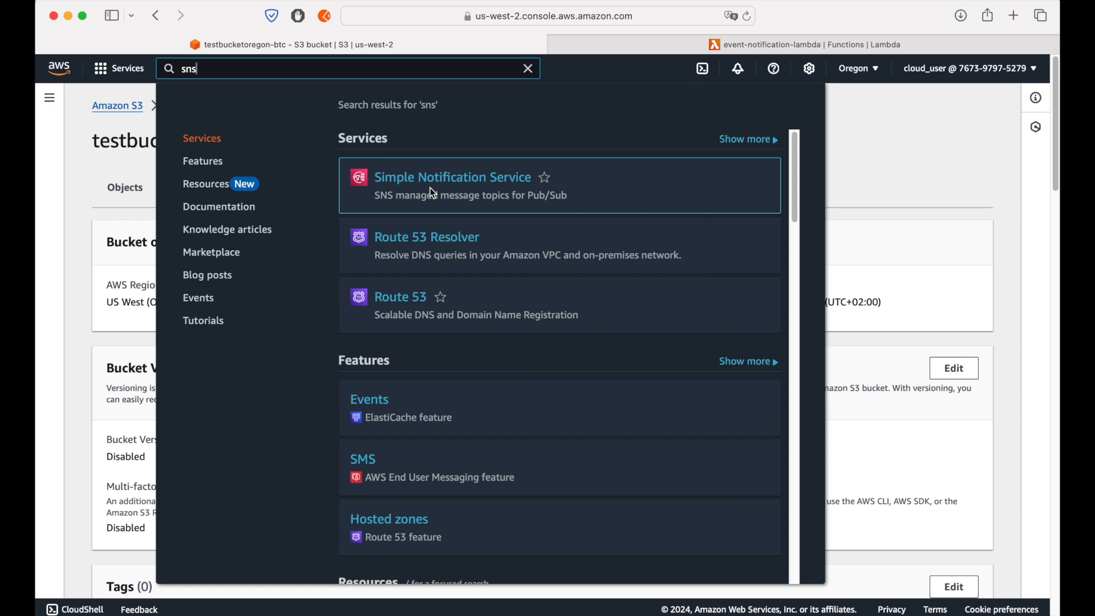
left_click(373, 178)
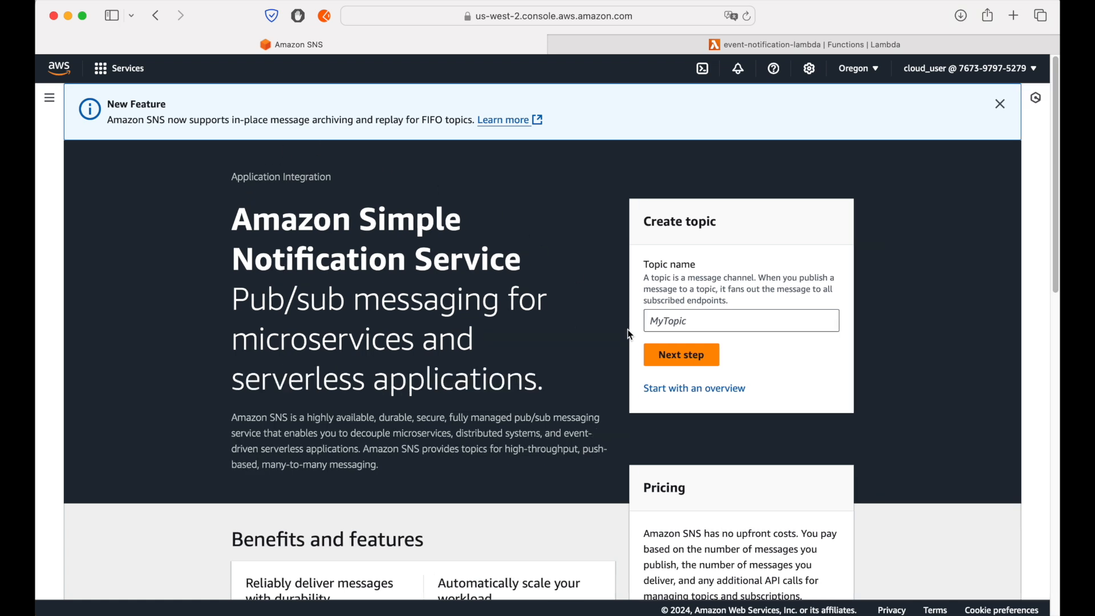
Step: Create a Standard SNS topic named oregon-topic in the Oregon region, leaving the optional settings at their defaults
left_click(723, 326)
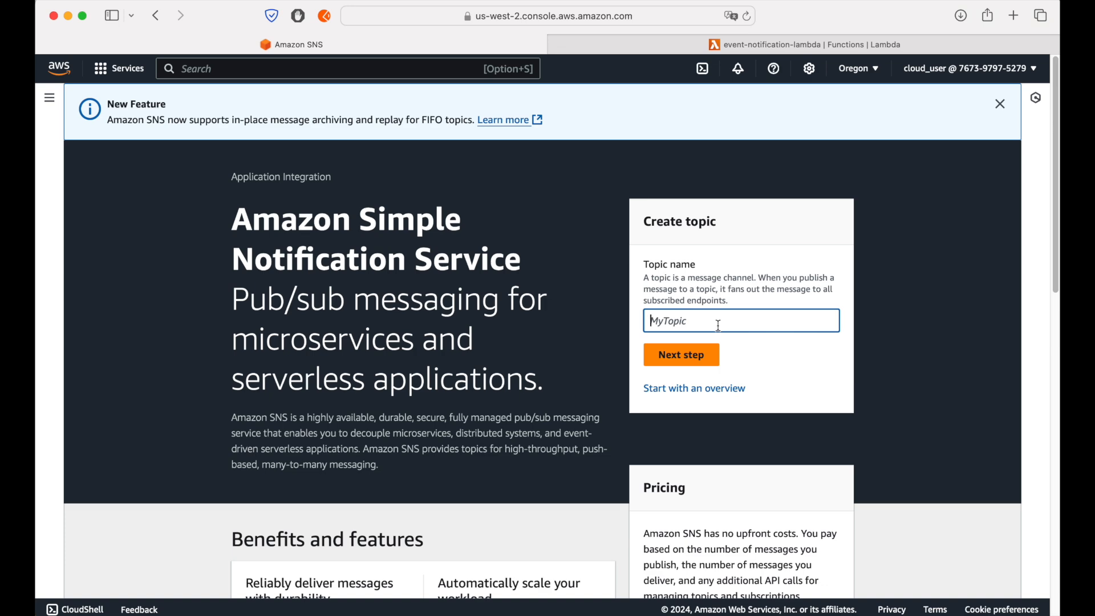
left_click(1001, 104)
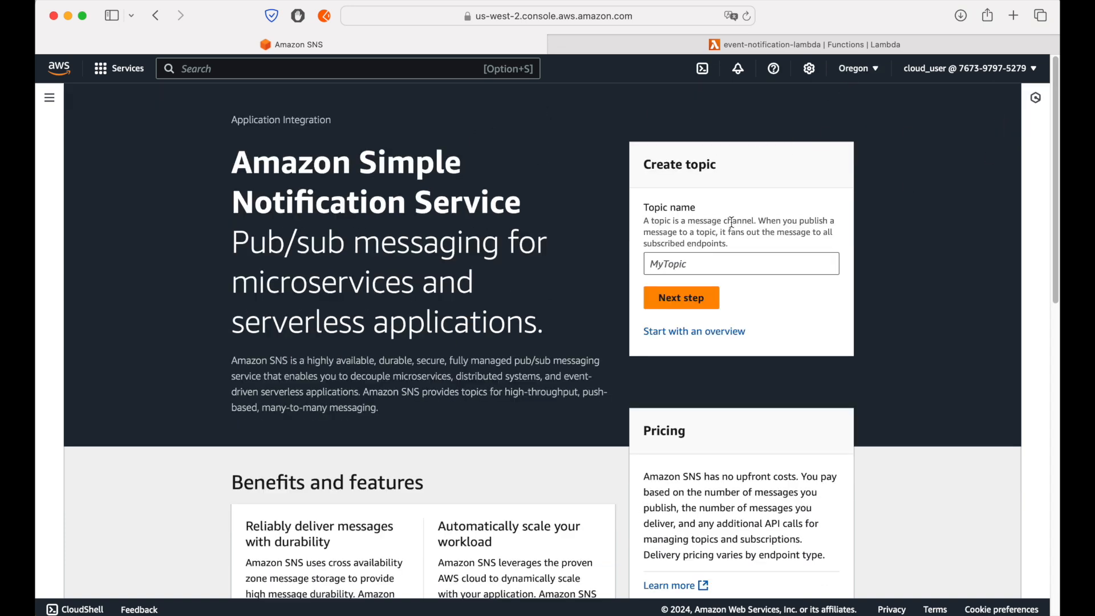
left_click(710, 266)
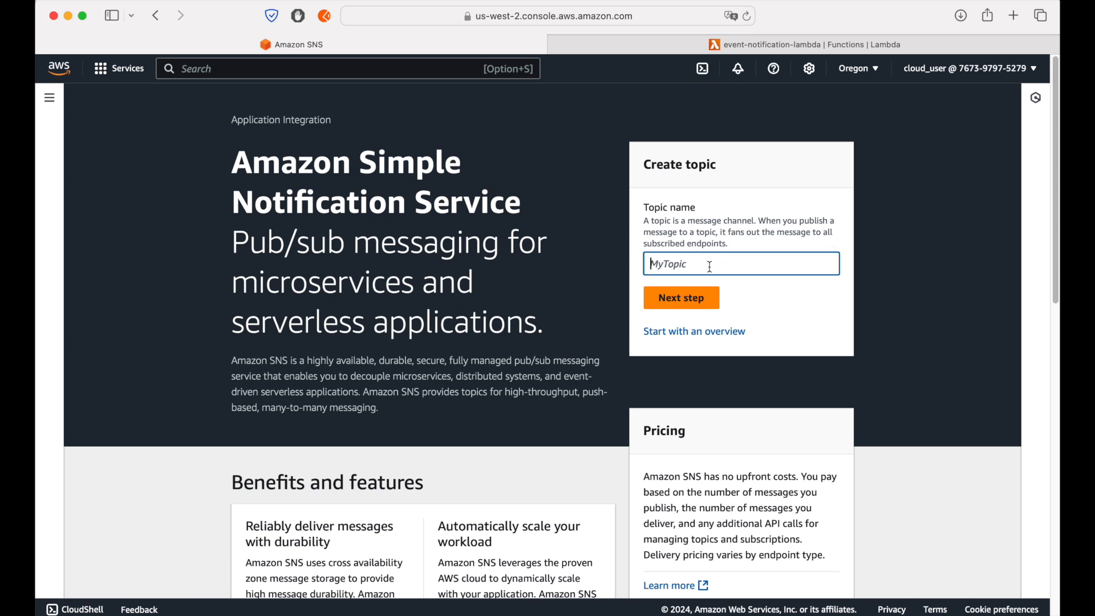
type("oregon-topic")
left_click(676, 299)
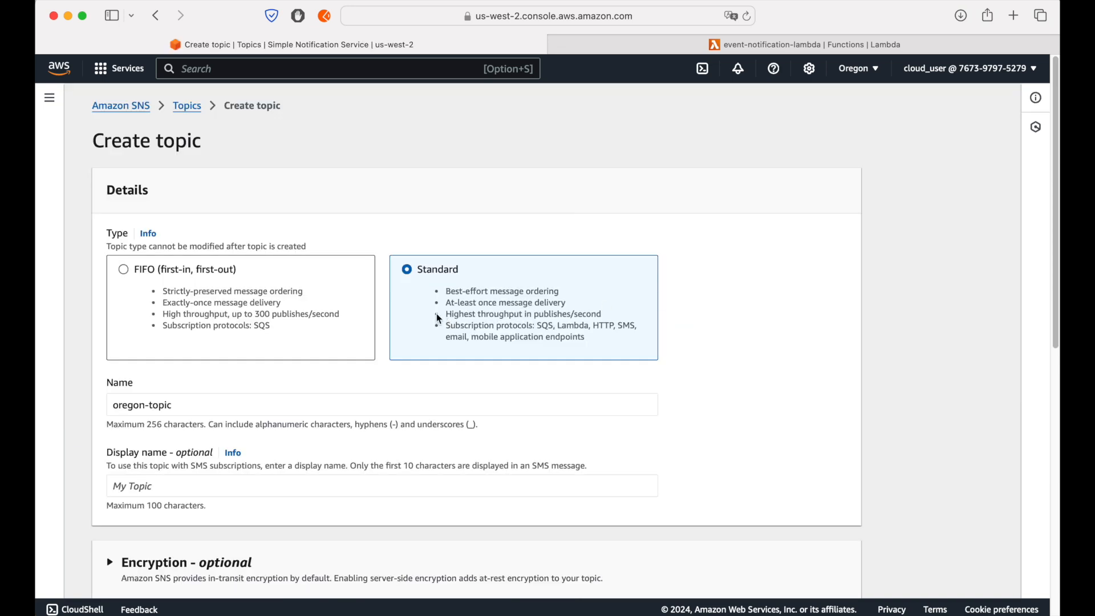
scroll(559, 379, "down", 10)
left_click(820, 567)
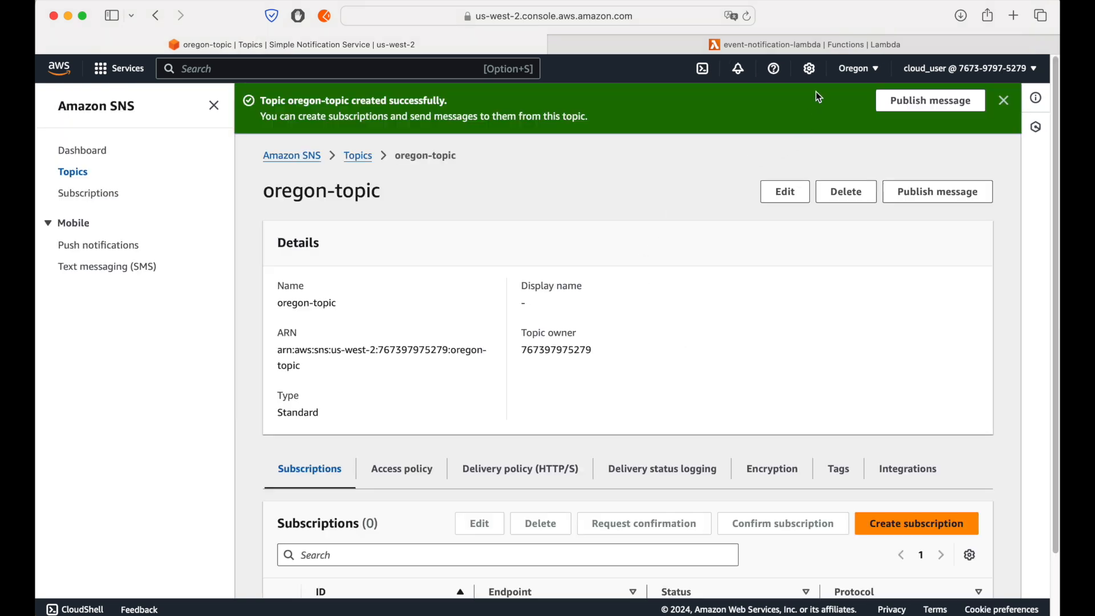
Step: Switch the SNS console to the US East (N. Virginia) region and open its topic list
left_click(859, 70)
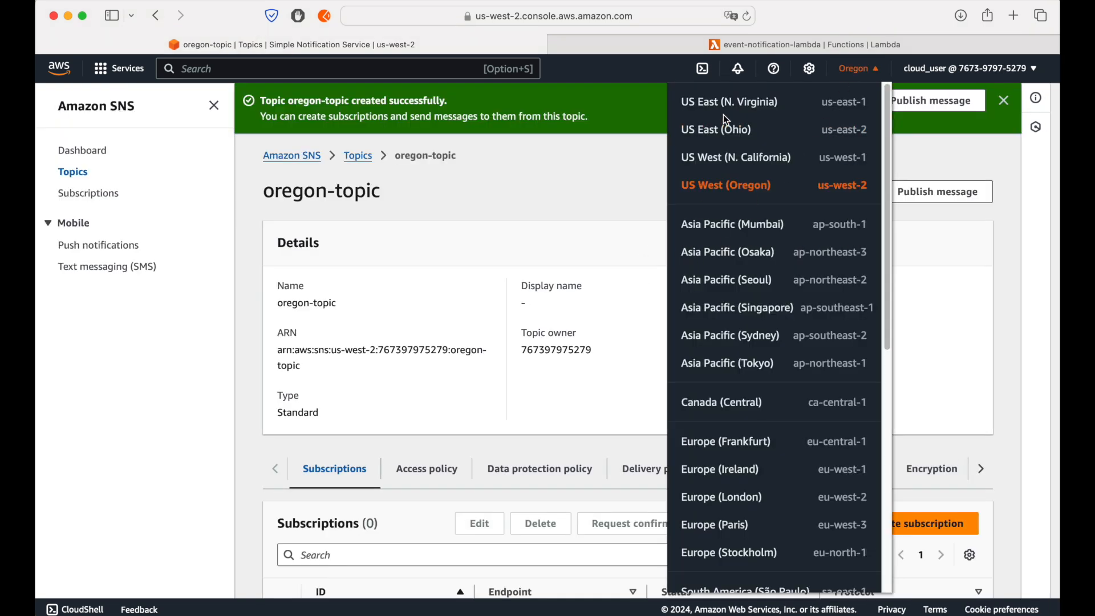
left_click(732, 102)
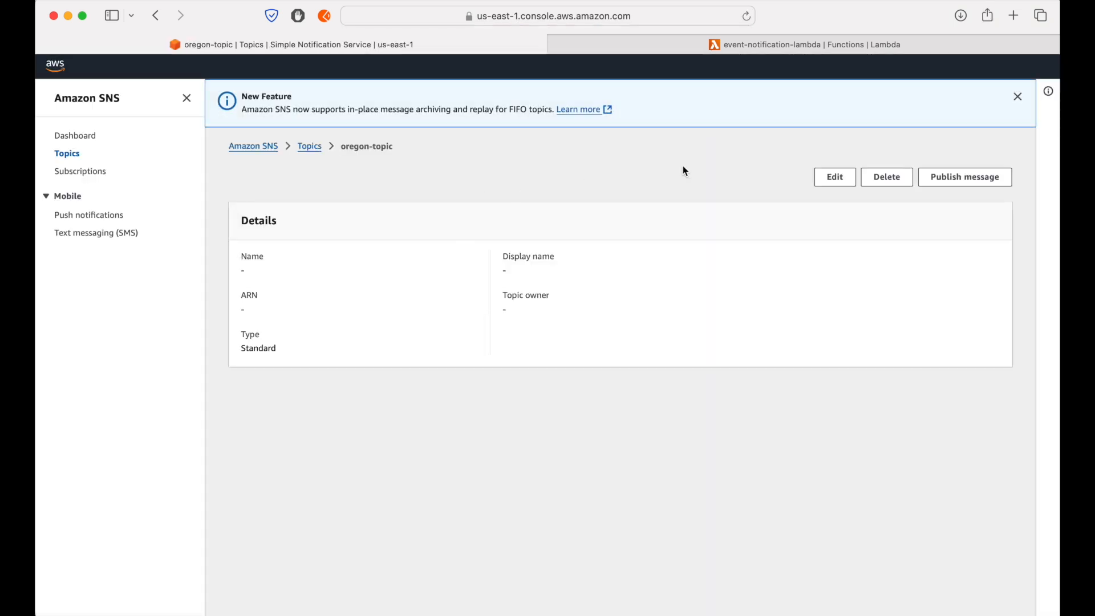
left_click(1017, 97)
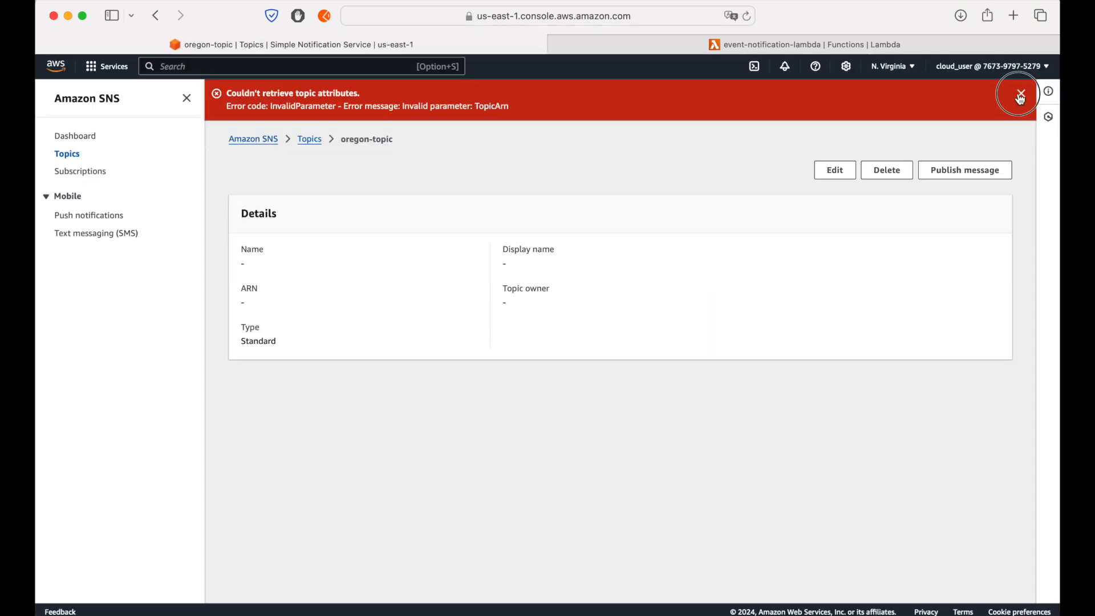
left_click(1020, 96)
left_click(311, 97)
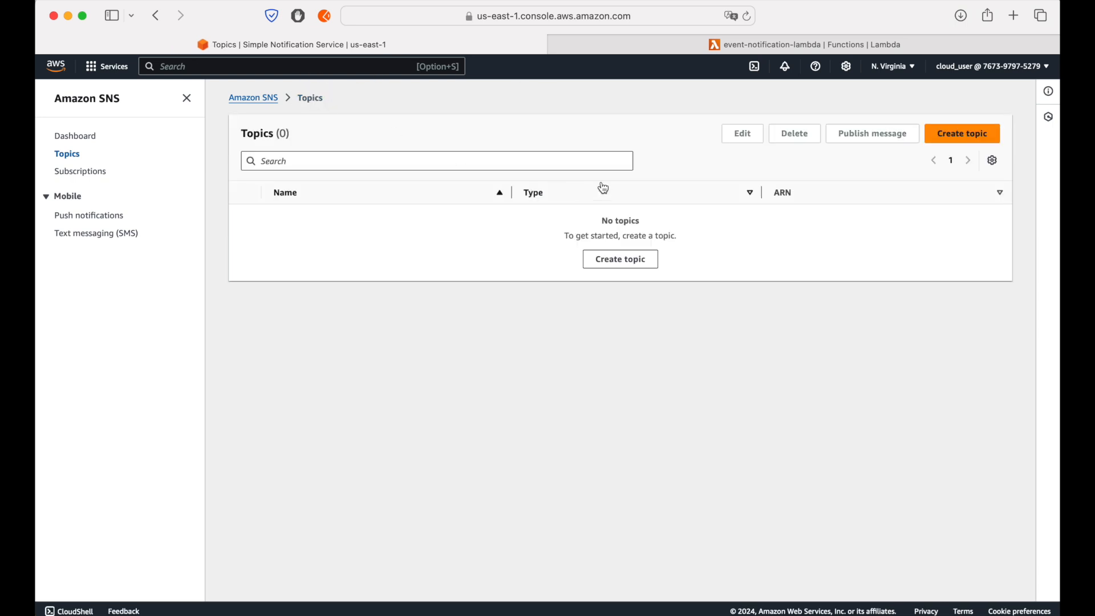
Step: Create a Standard SNS topic named topic-nvirginia in N. Virginia, leaving the optional settings at their defaults
left_click(948, 143)
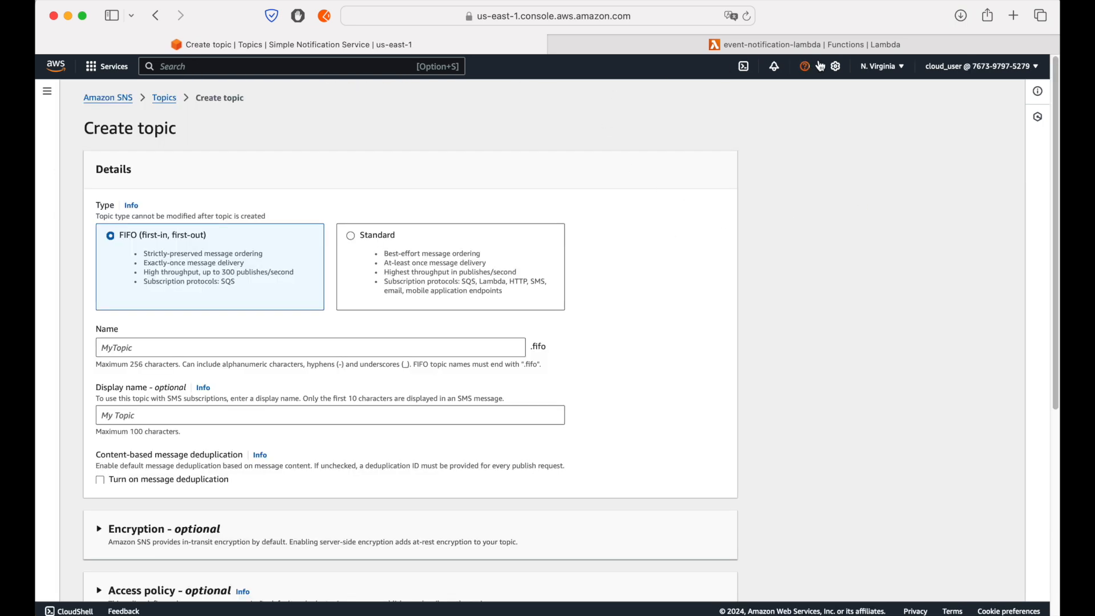
left_click(373, 237)
left_click(309, 349)
type("topic-")
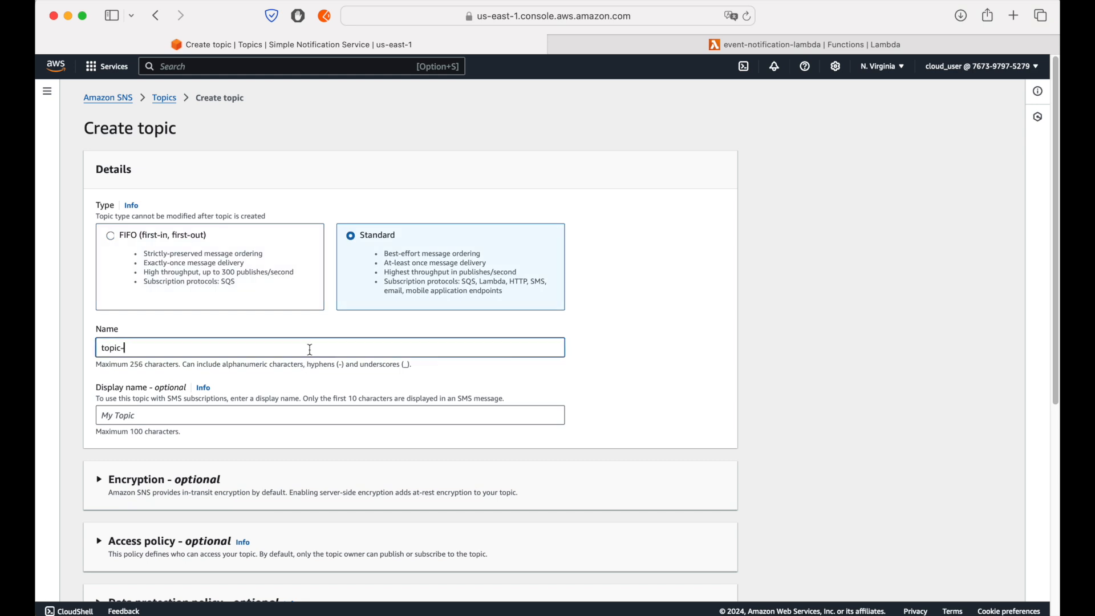
type("nvirginia")
scroll(687, 359, "down", 6)
left_click(702, 580)
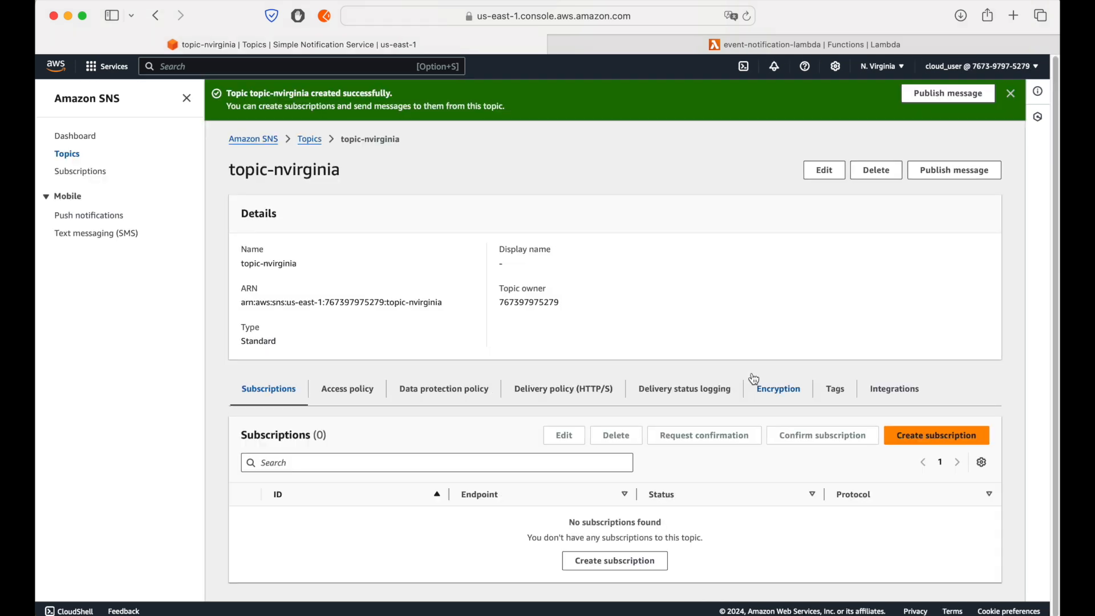
Step: Return to the SNS topic list and view the list of selectable AWS regions without switching
left_click(313, 143)
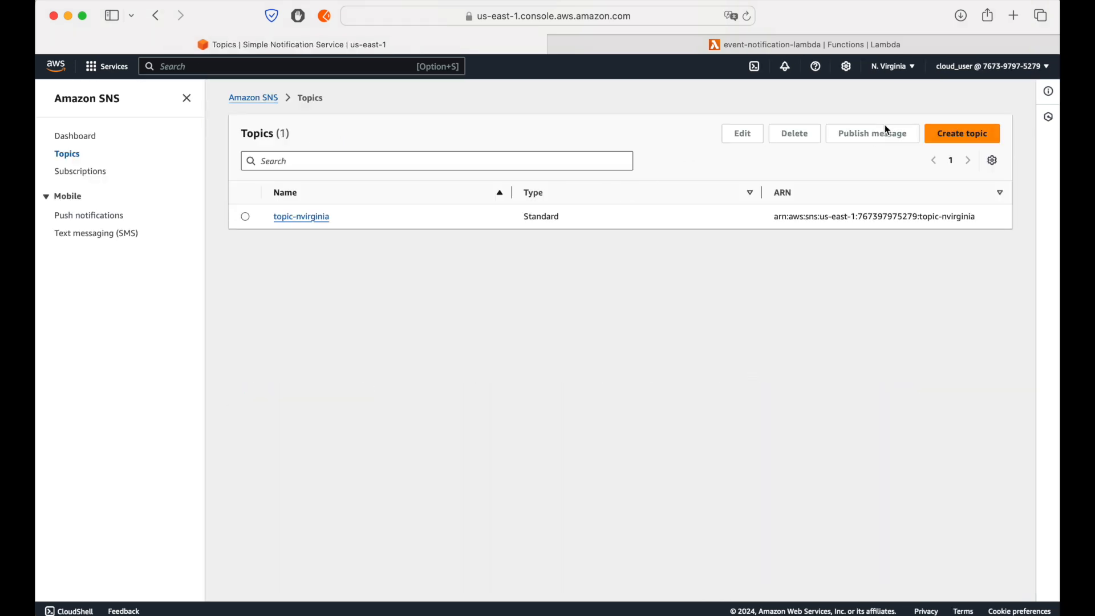
left_click(900, 76)
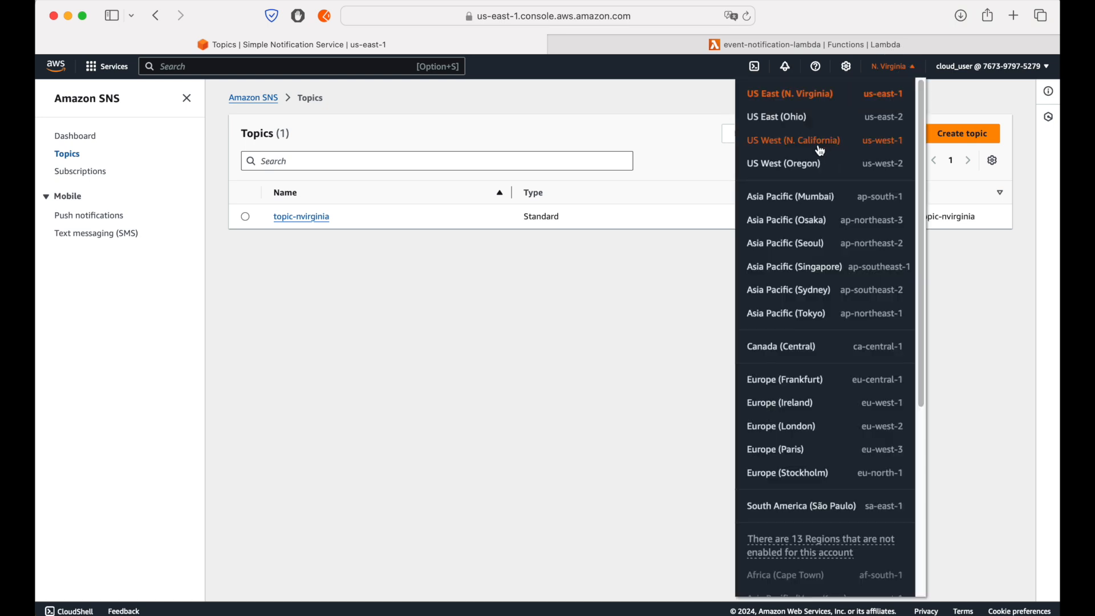
left_click(589, 303)
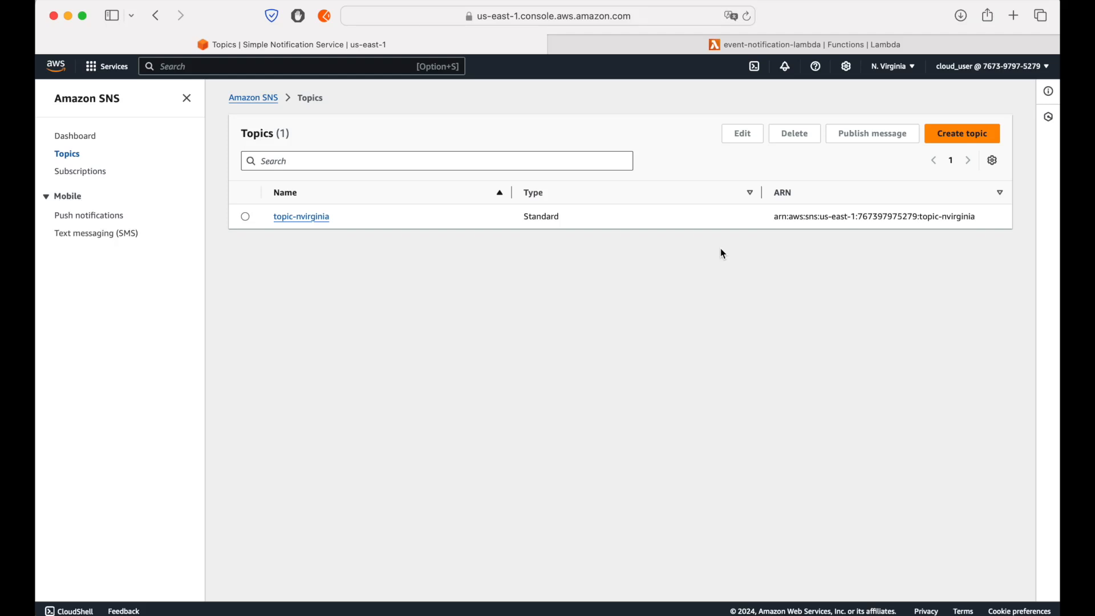
Step: Find Simple Queue Service and open it in a separate browser tab for the N. Virginia region
left_click(334, 67)
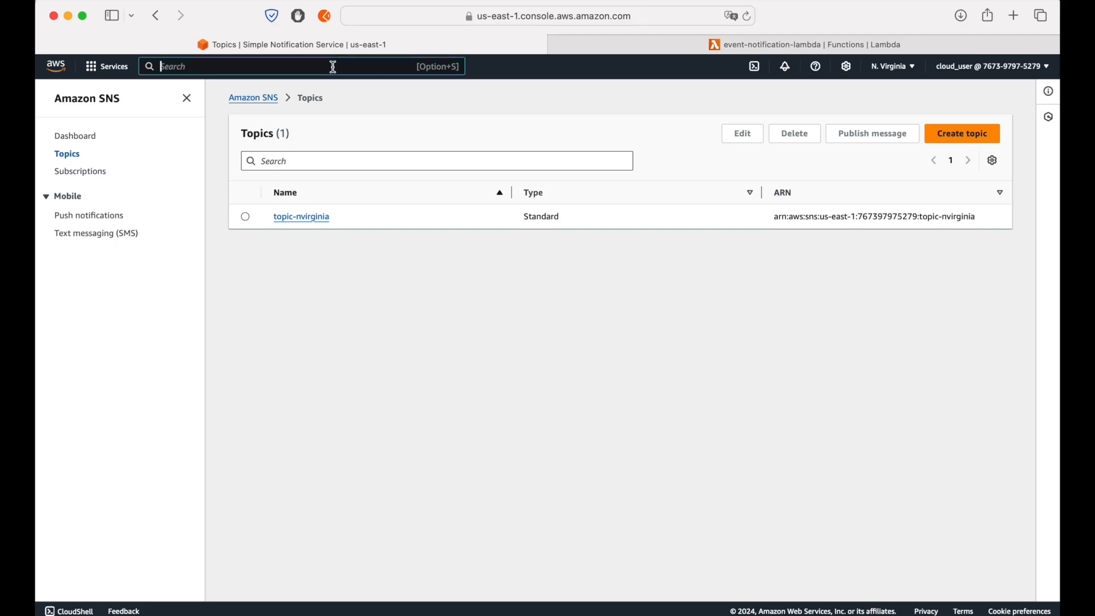
type("sqs")
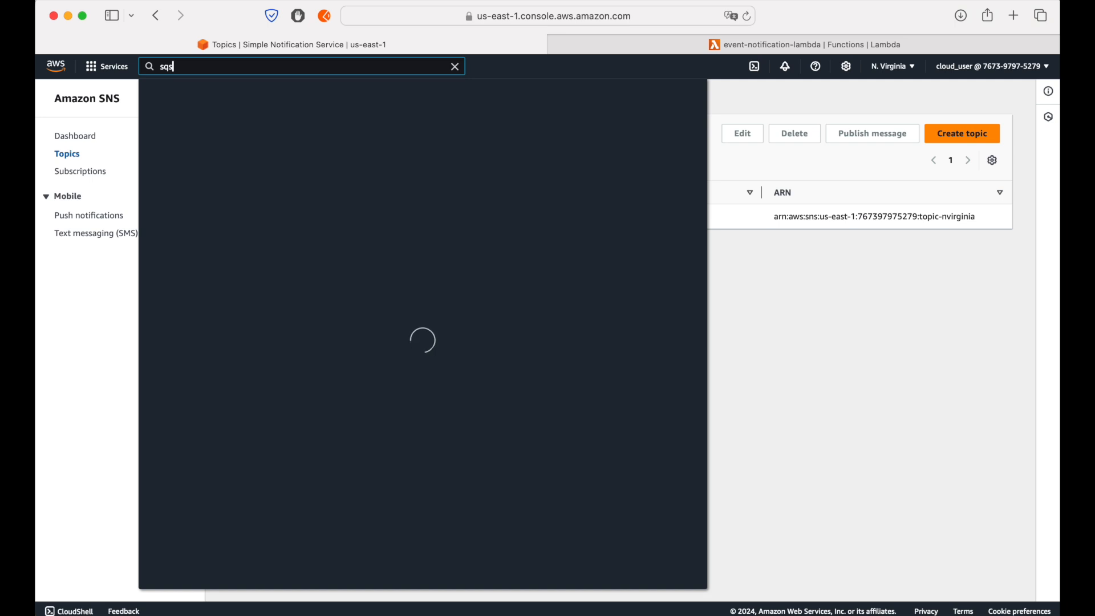
left_click(349, 167, "super")
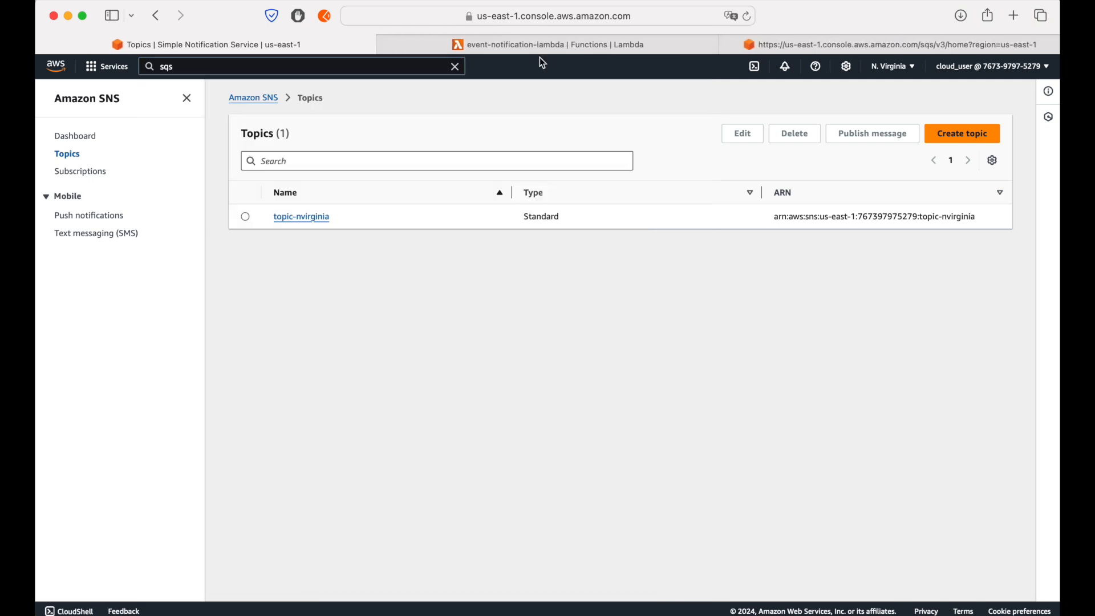
left_click(529, 50)
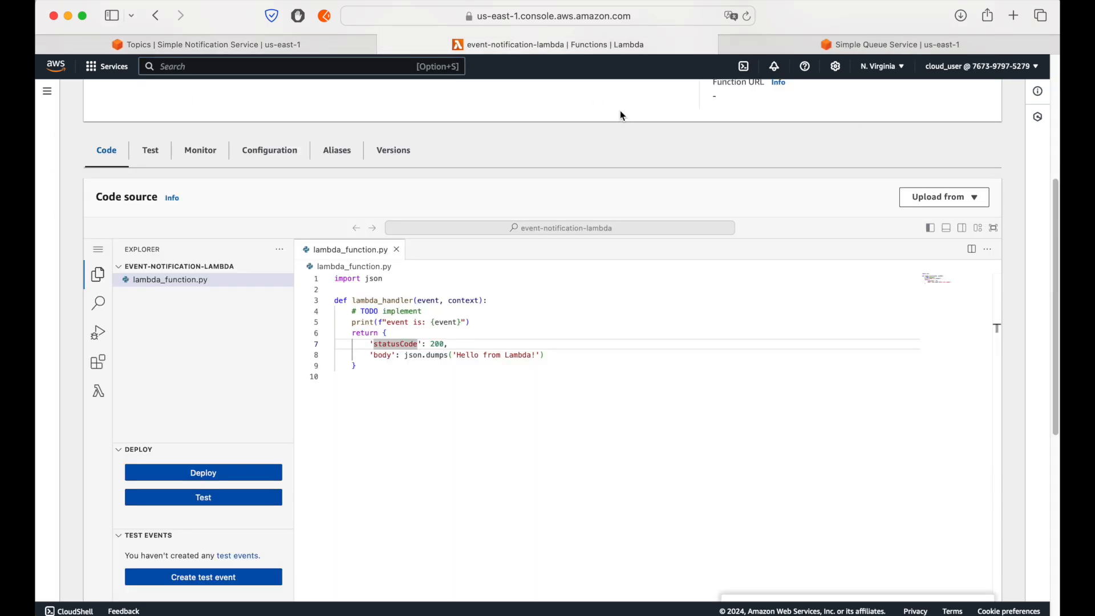
scroll(548, 131, "up", 5)
left_click(795, 46)
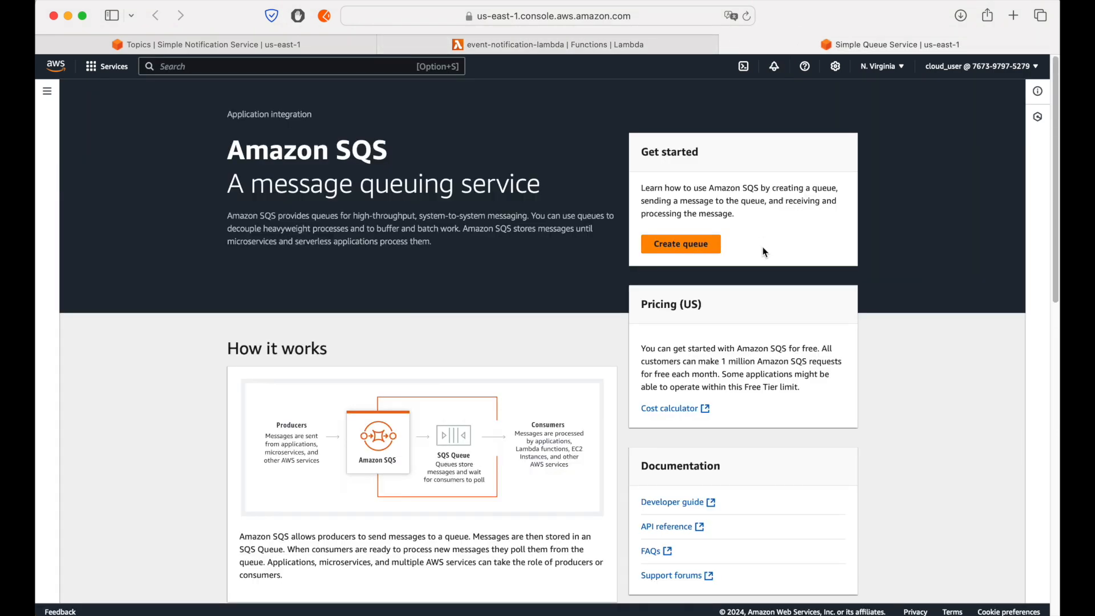
Step: Create a Standard SQS queue named central in N. Virginia with default settings, and return to the queue list
left_click(677, 239)
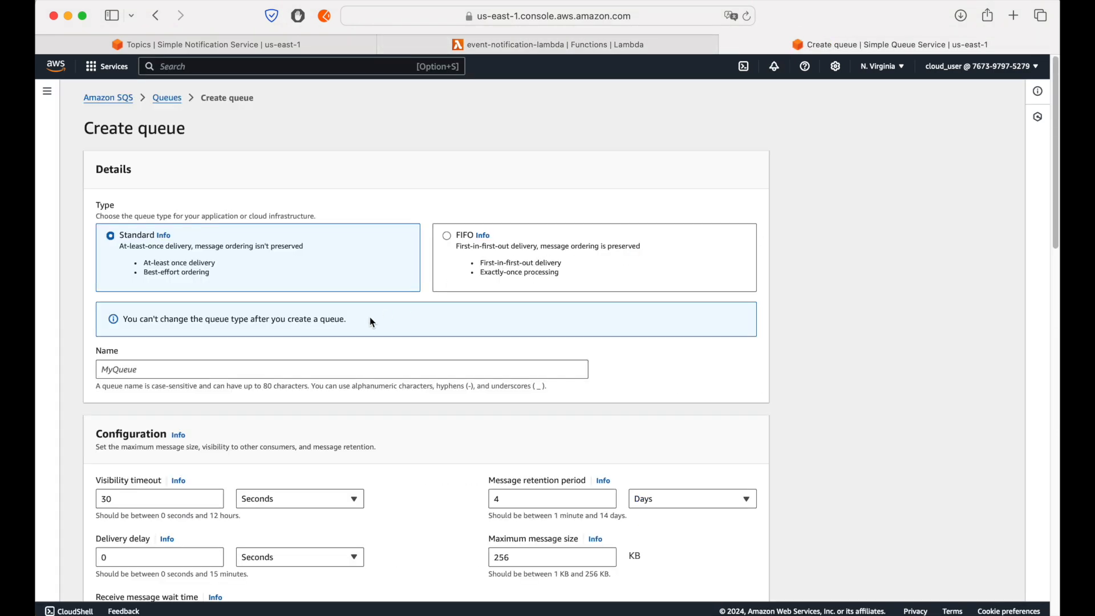
left_click(336, 372)
type("central")
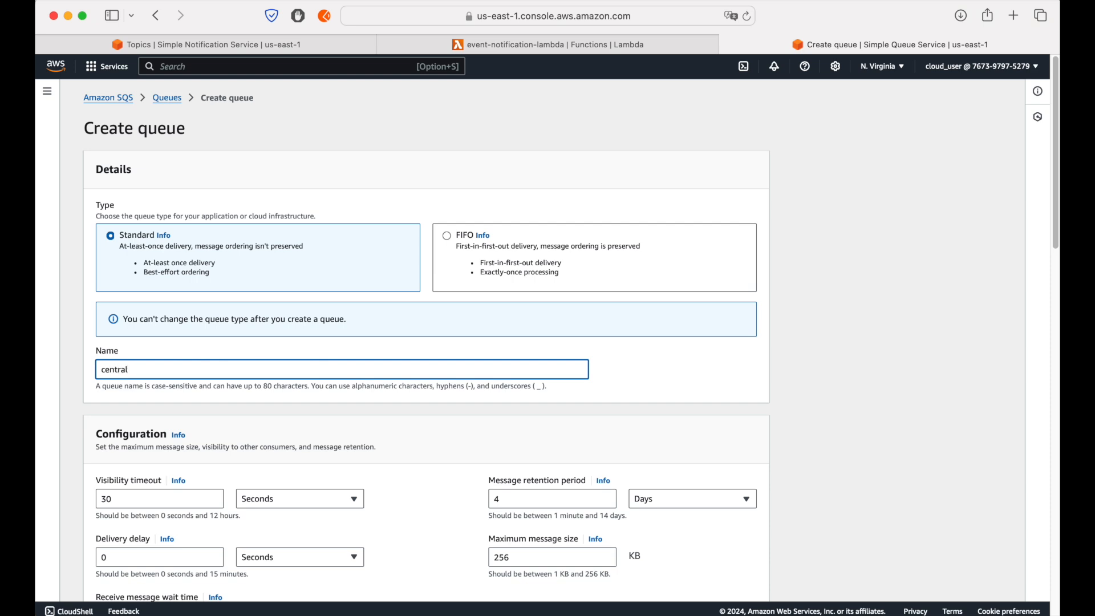
scroll(364, 430, "down", 2)
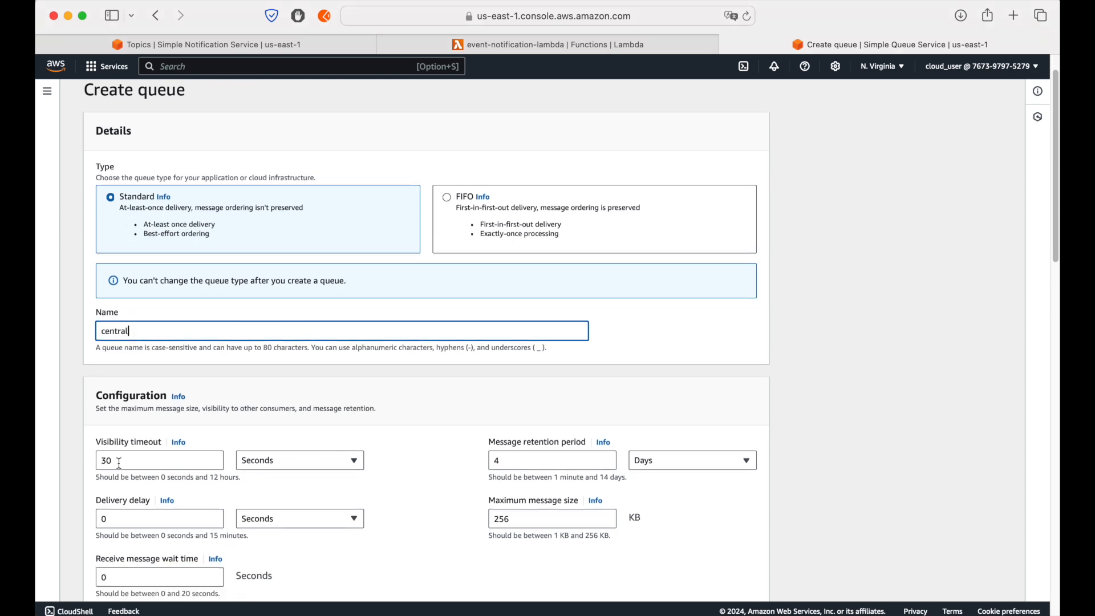
scroll(764, 417, "down", 10)
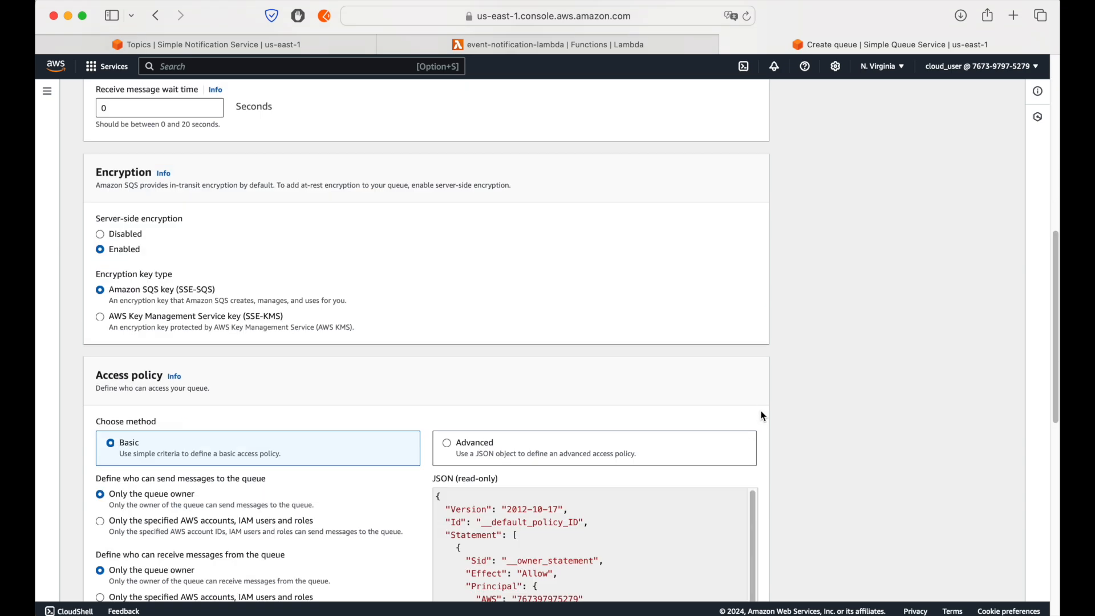
scroll(763, 416, "down", 10)
left_click(734, 581)
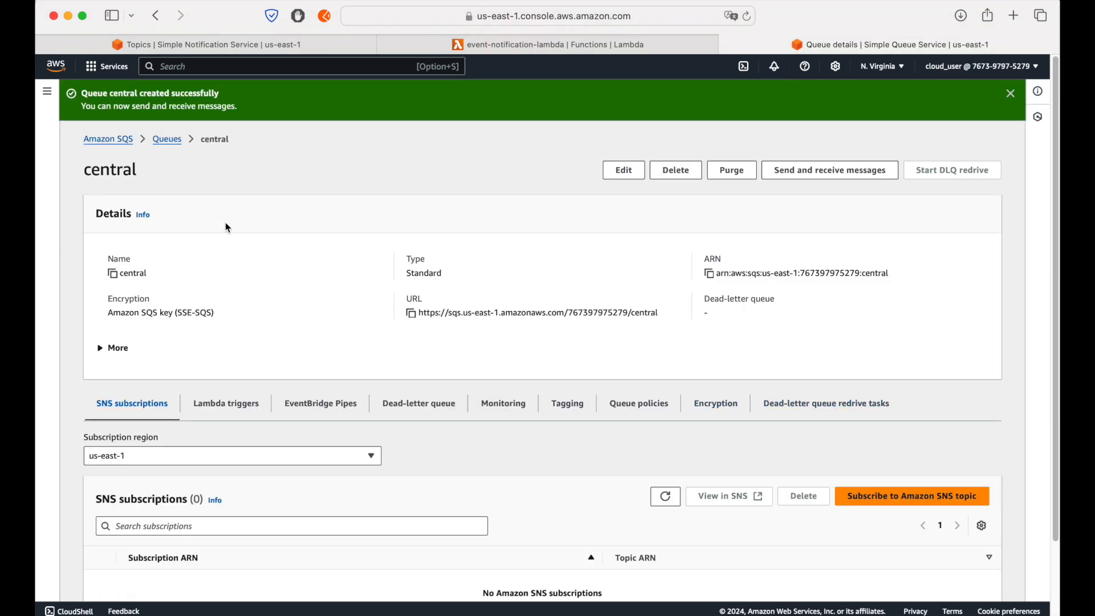
left_click(168, 140)
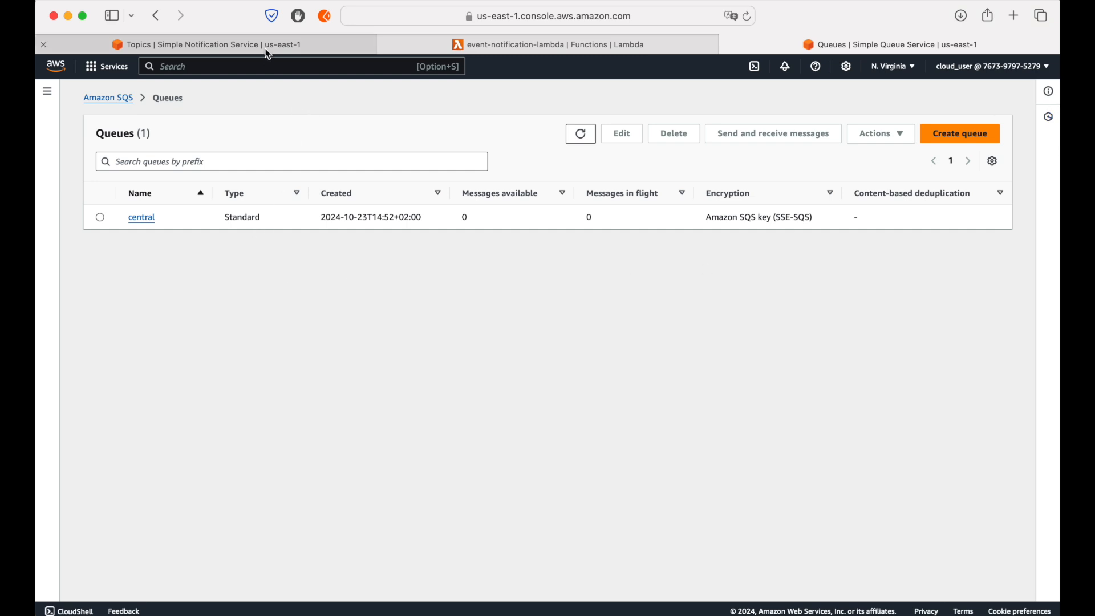
Step: Find the S3 service and open its bucket list in a separate browser tab
left_click(315, 72)
type("s3")
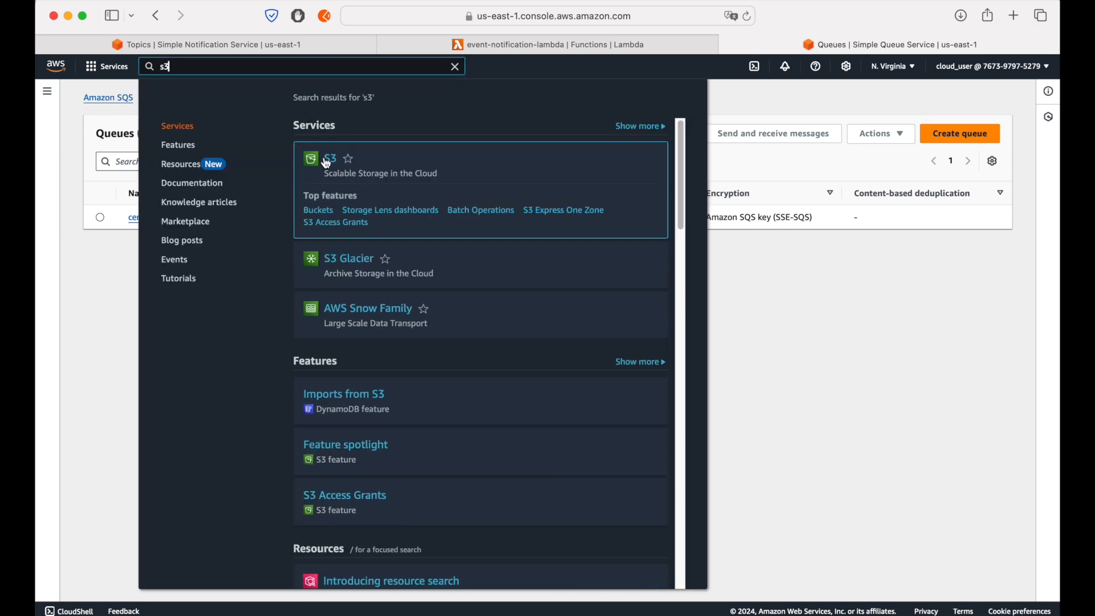
left_click(327, 163, "super")
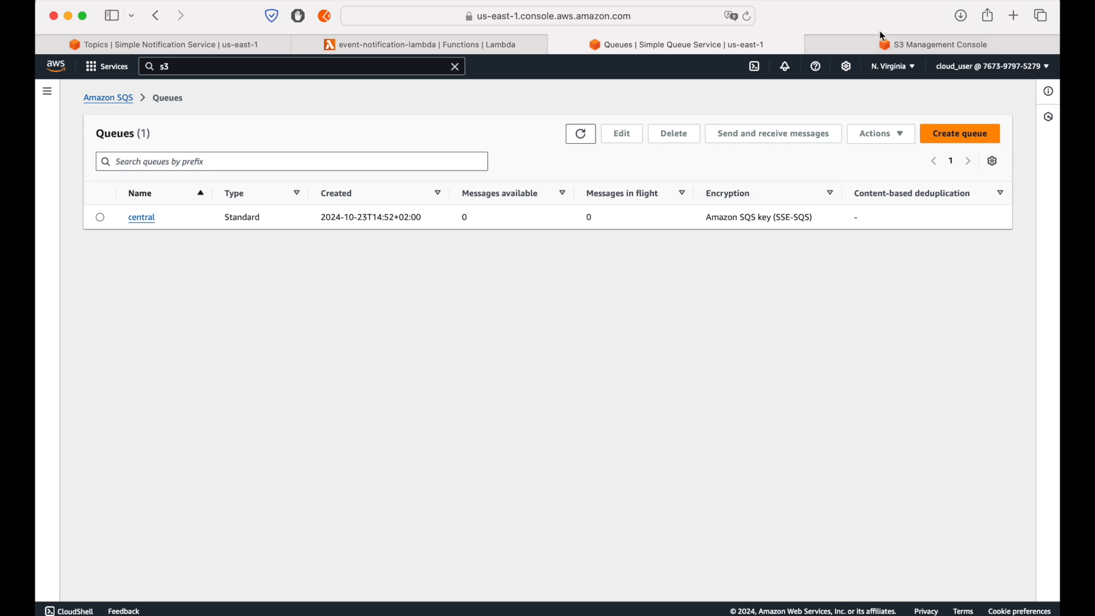
left_click(881, 44)
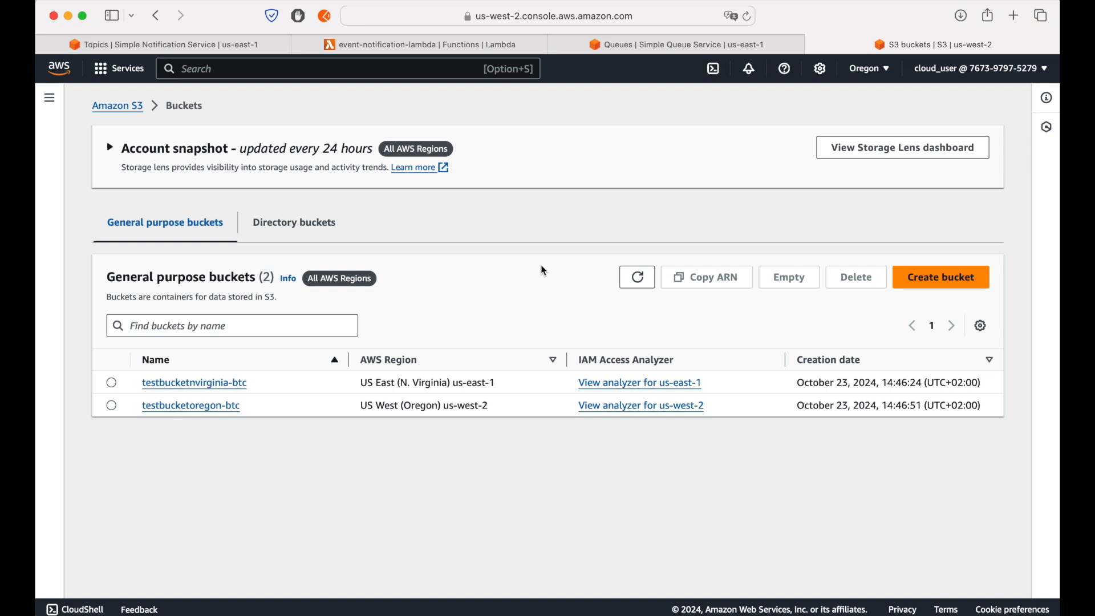
Step: Open testbucketoregon-btc and go to the event notifications section in its properties
left_click(230, 407)
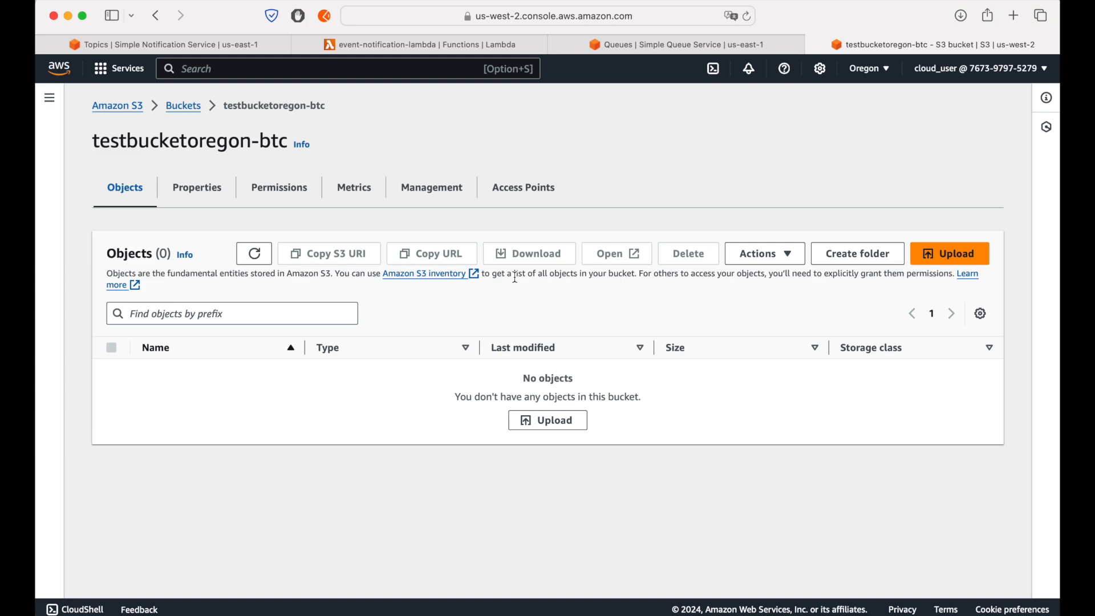
left_click(217, 195)
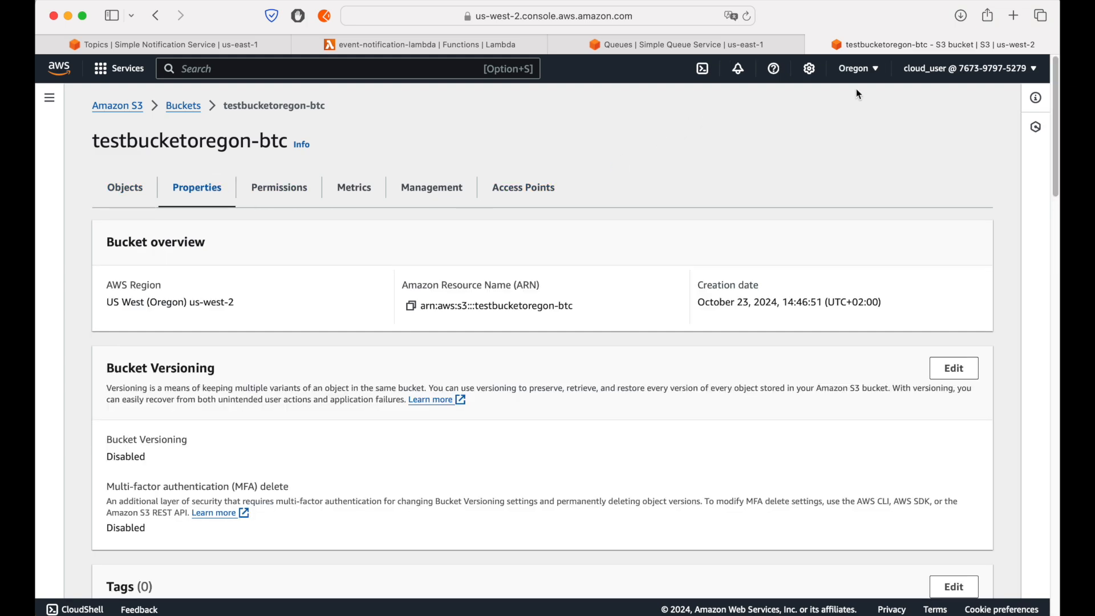
scroll(386, 380, "down", 15)
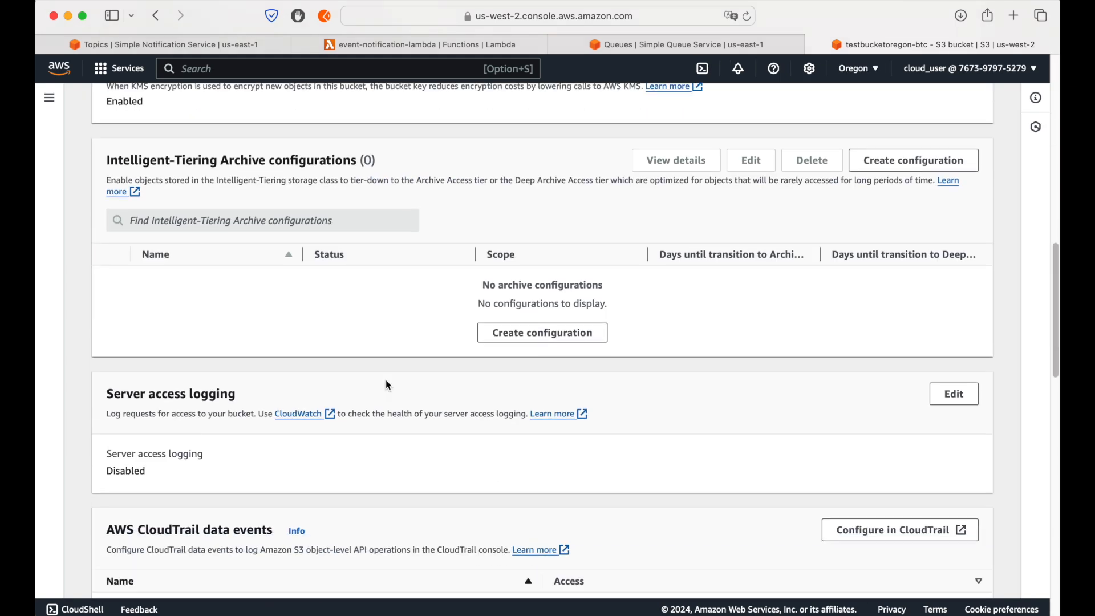
scroll(387, 382, "down", 10)
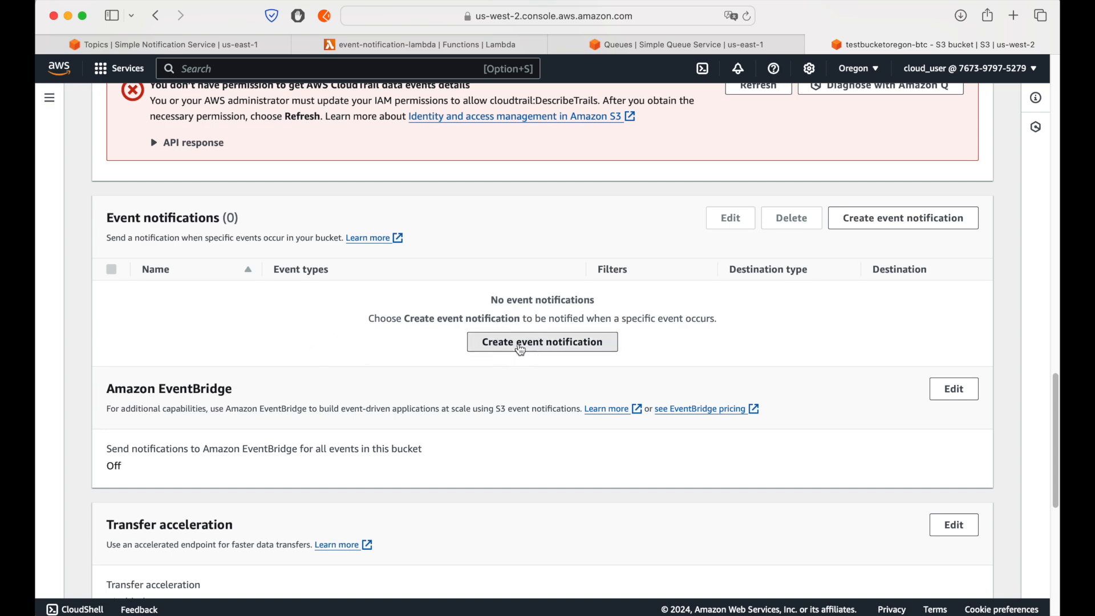
Step: Check which SQS queues testbucketoregon-btc offers as an event notification destination, discard the form, and return to the bucket list
left_click(521, 342)
scroll(542, 359, "down", 20)
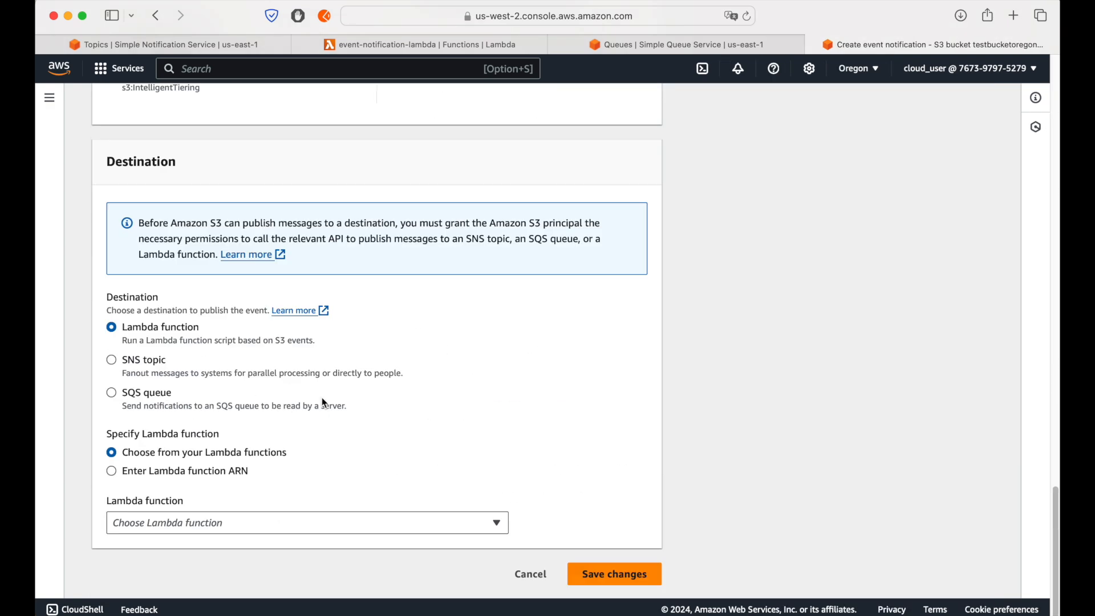
left_click(158, 402)
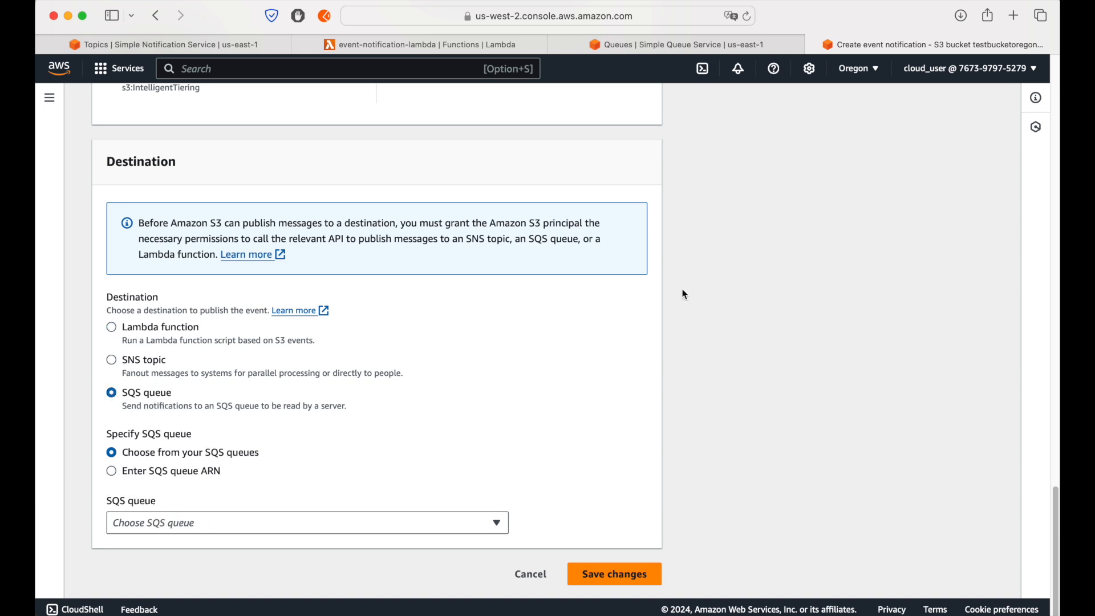
left_click(226, 524)
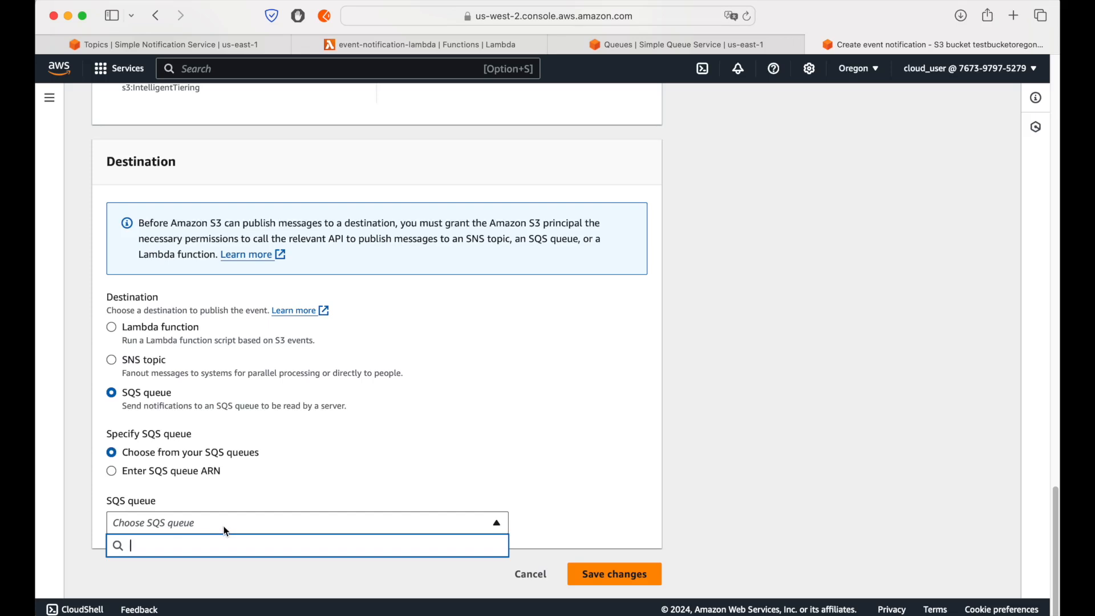
left_click(622, 379)
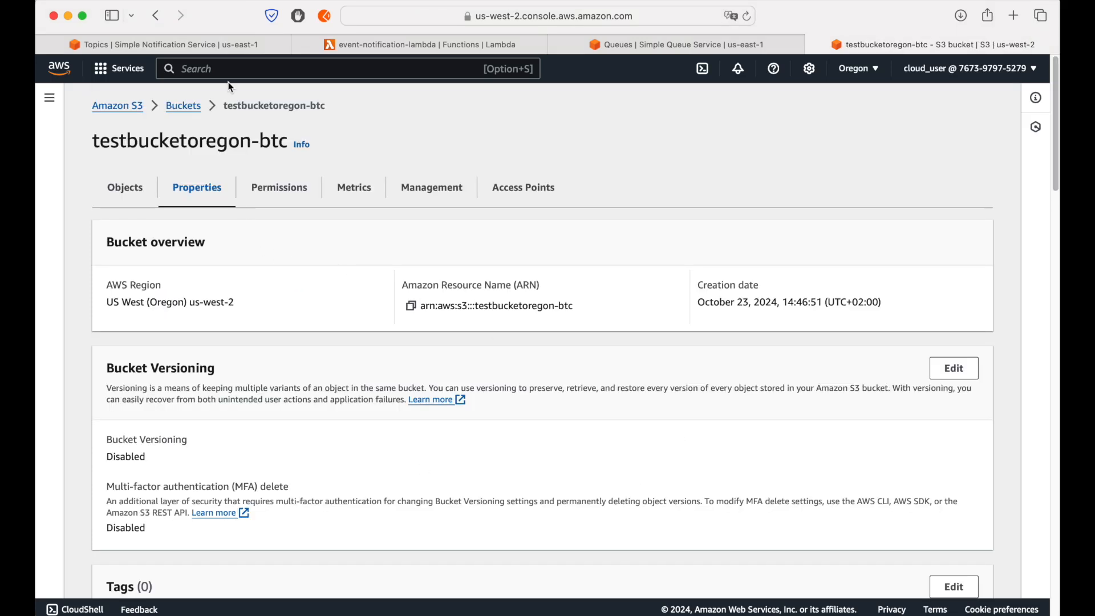
left_click(196, 104)
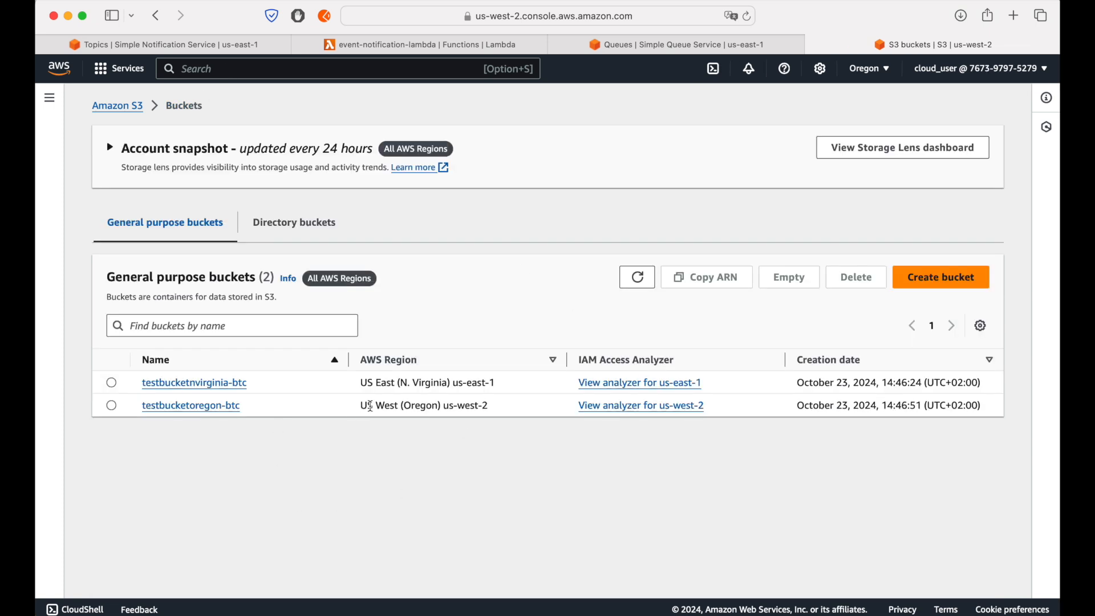
Step: Review the SNS topic, SQS queue and Lambda function in N. Virginia, and return to the S3 bucket list
left_click(215, 45)
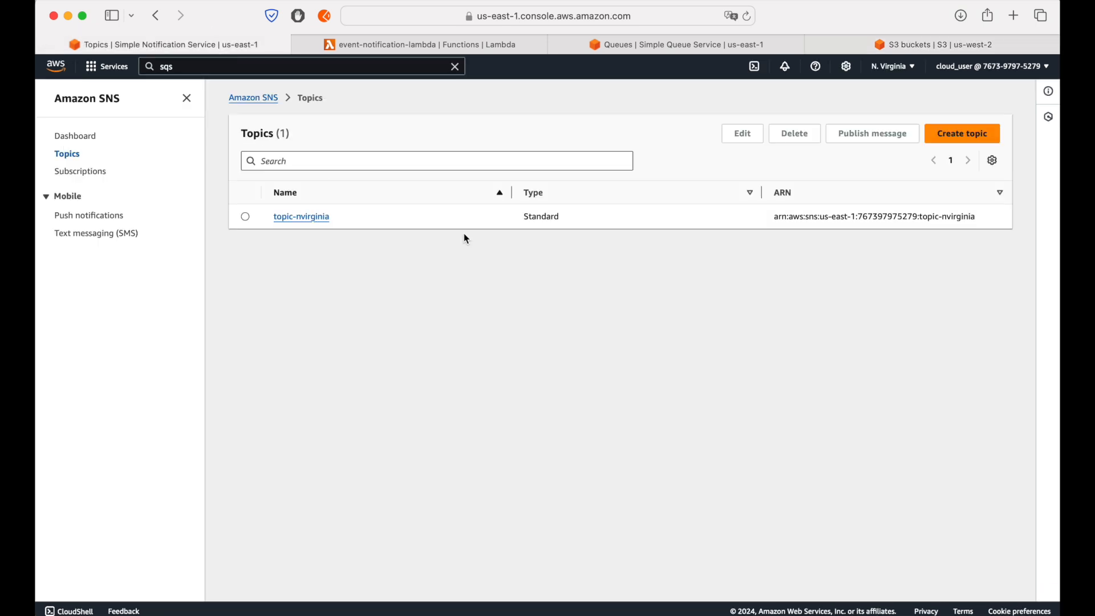
left_click(691, 46)
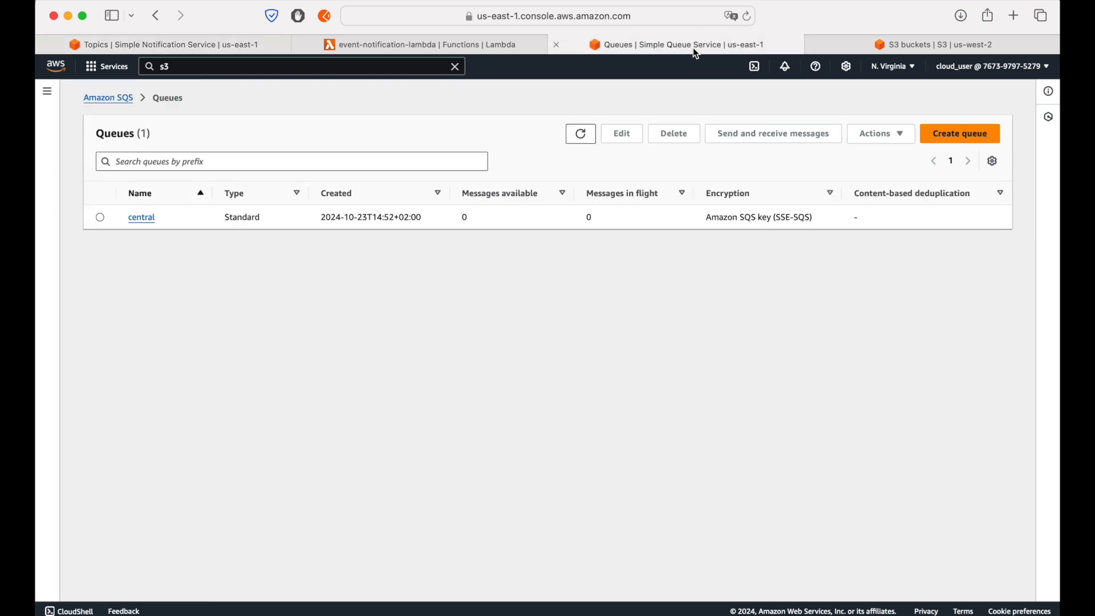
left_click(904, 43)
left_click(399, 45)
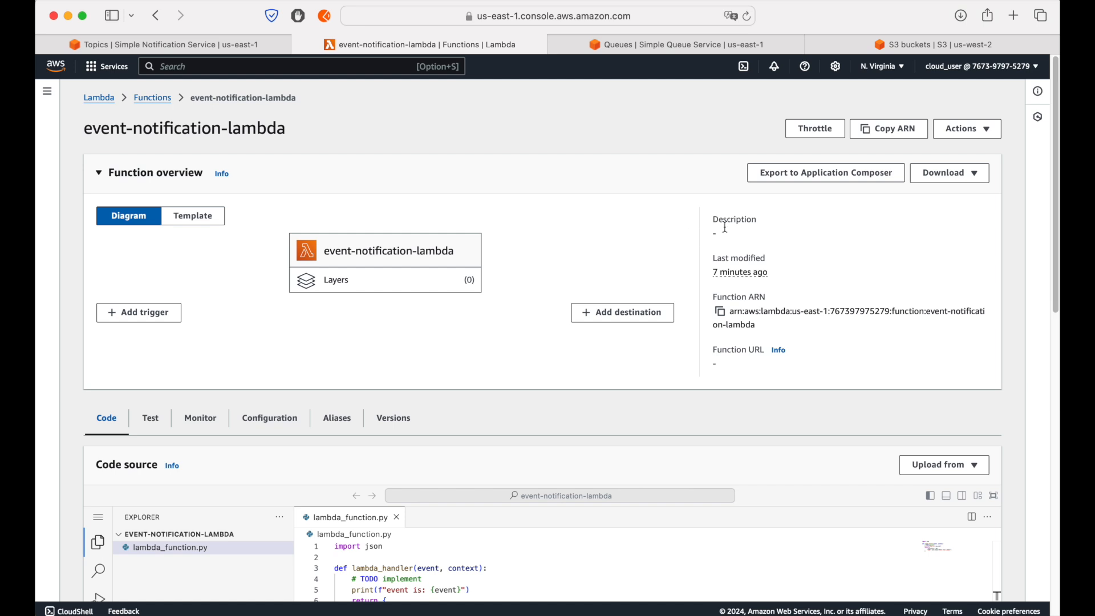
left_click(882, 41)
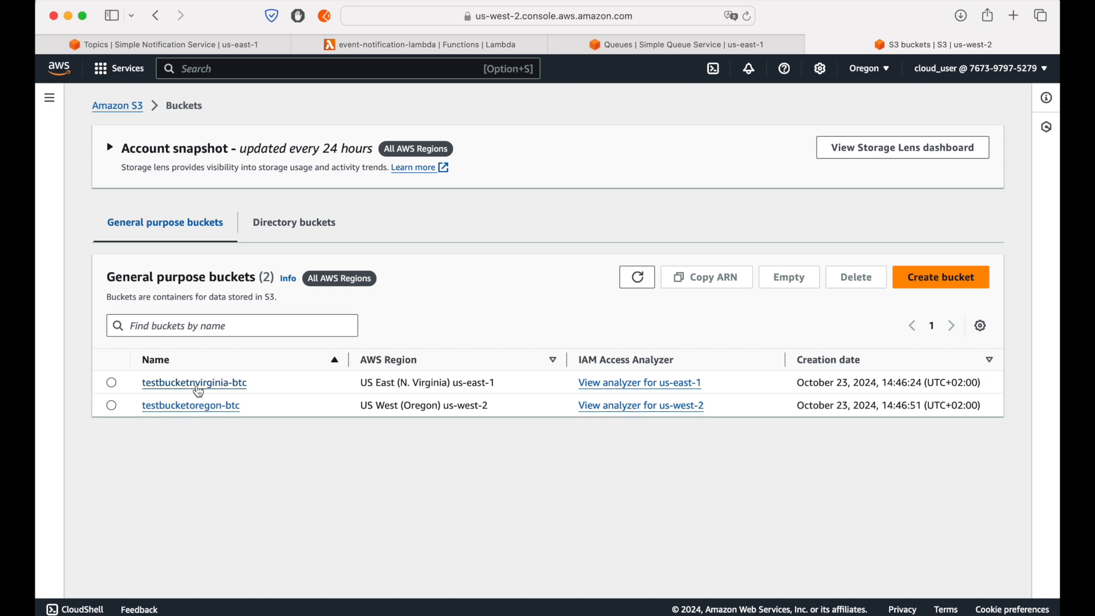
Step: Open testbucketnvirginia-btc and start creating an event notification from its properties
left_click(201, 384)
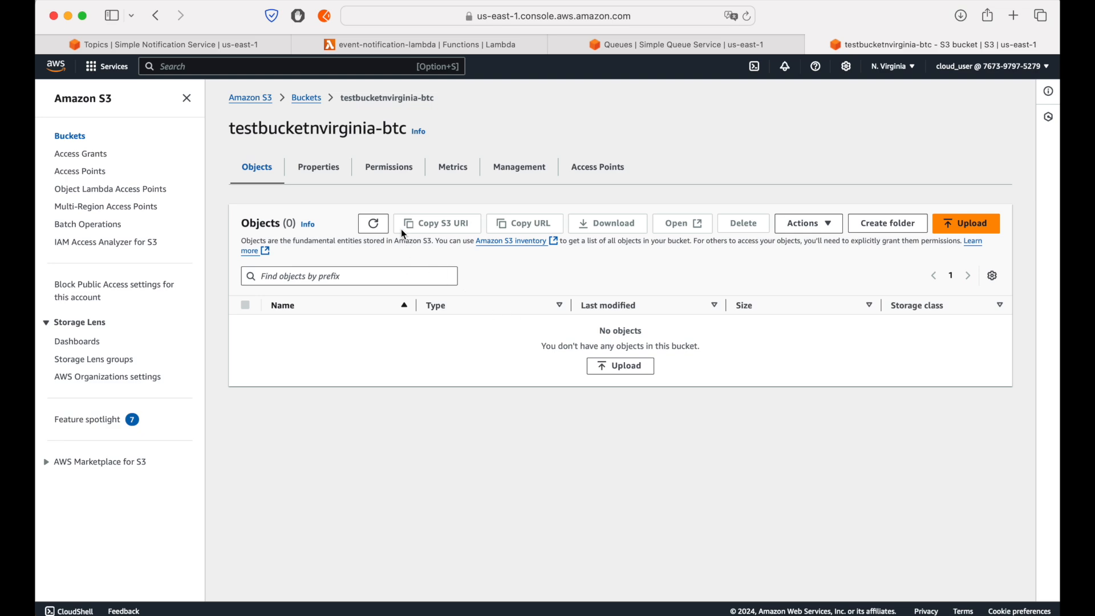
left_click(340, 171)
scroll(589, 352, "down", 1)
scroll(589, 351, "down", 15)
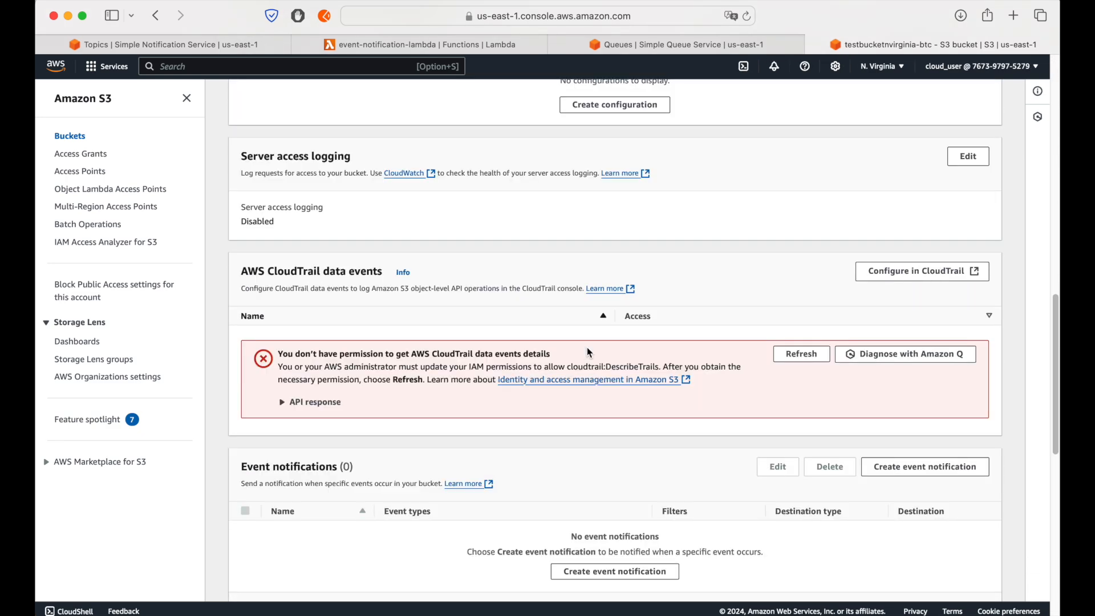
left_click(611, 458)
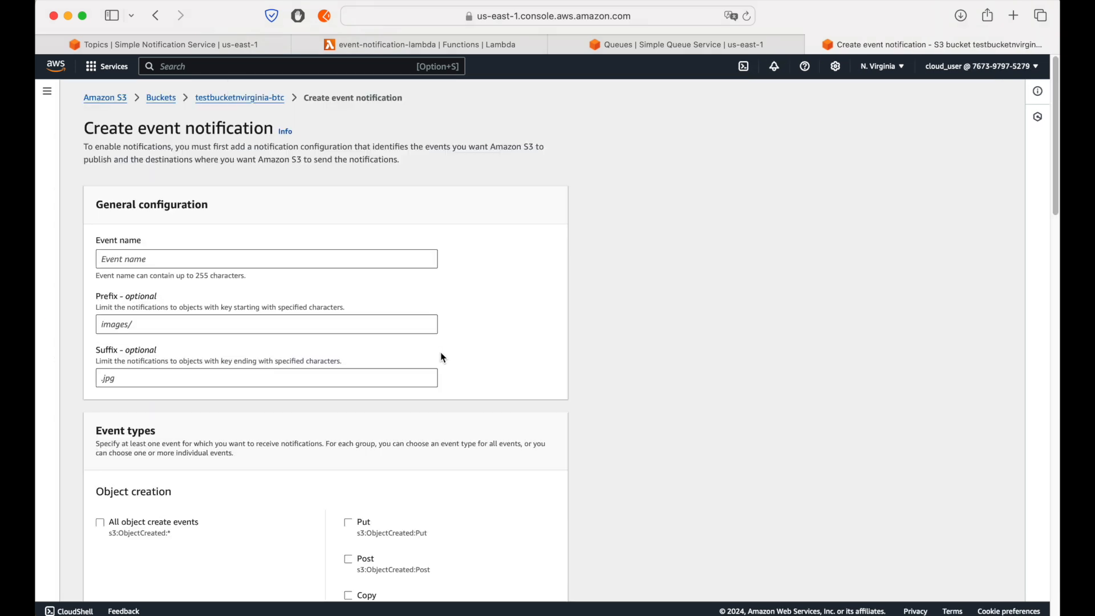
Step: Name the event object-notification and enable all object create events for it
left_click(215, 260)
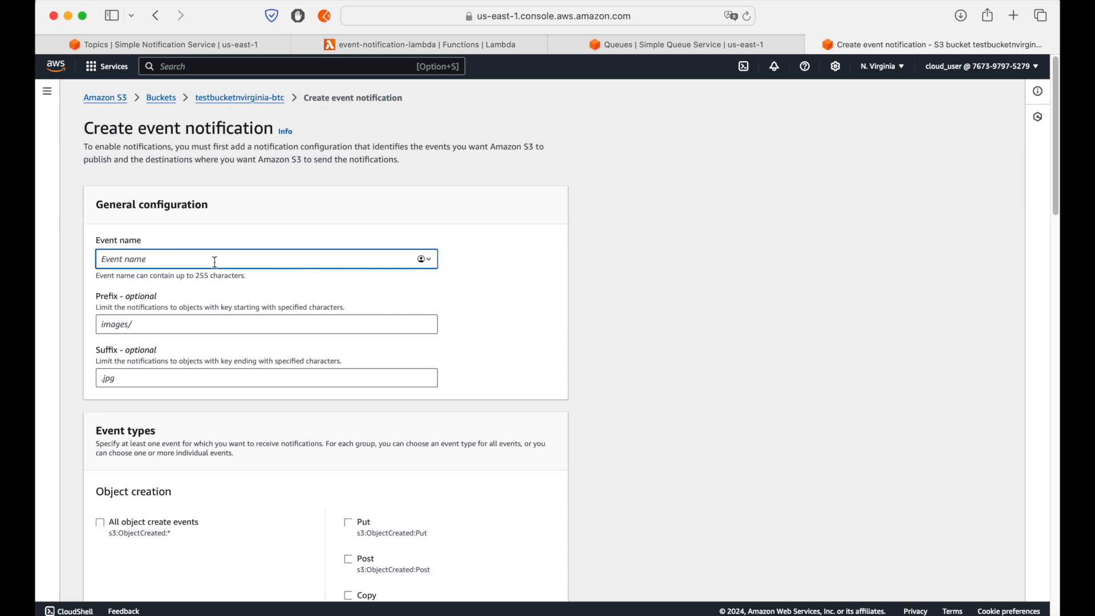
type("object-notification")
scroll(428, 318, "down", 3)
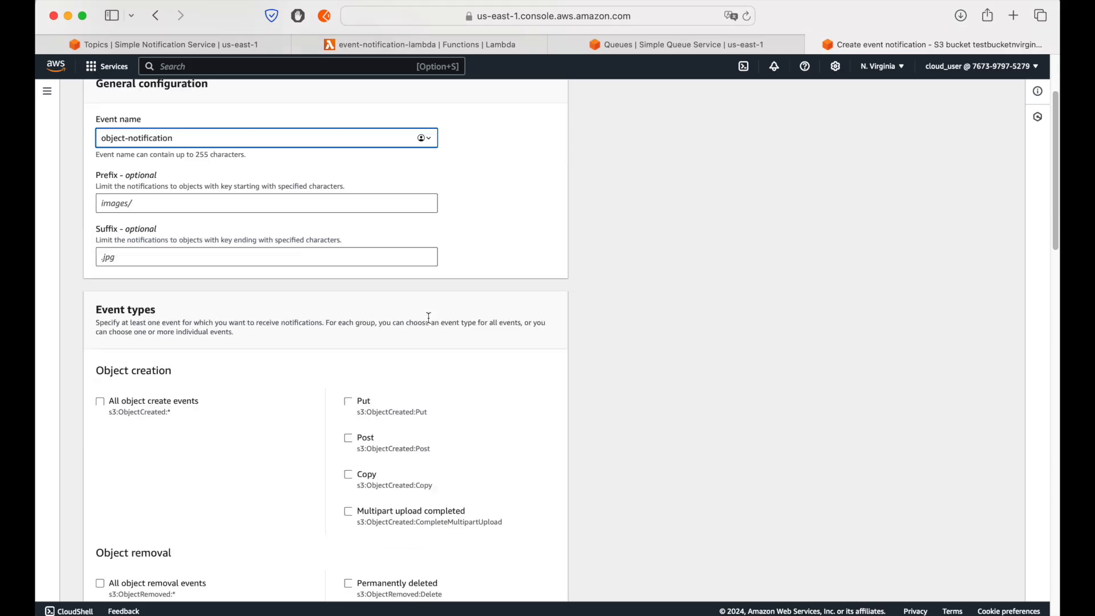
left_click(102, 406)
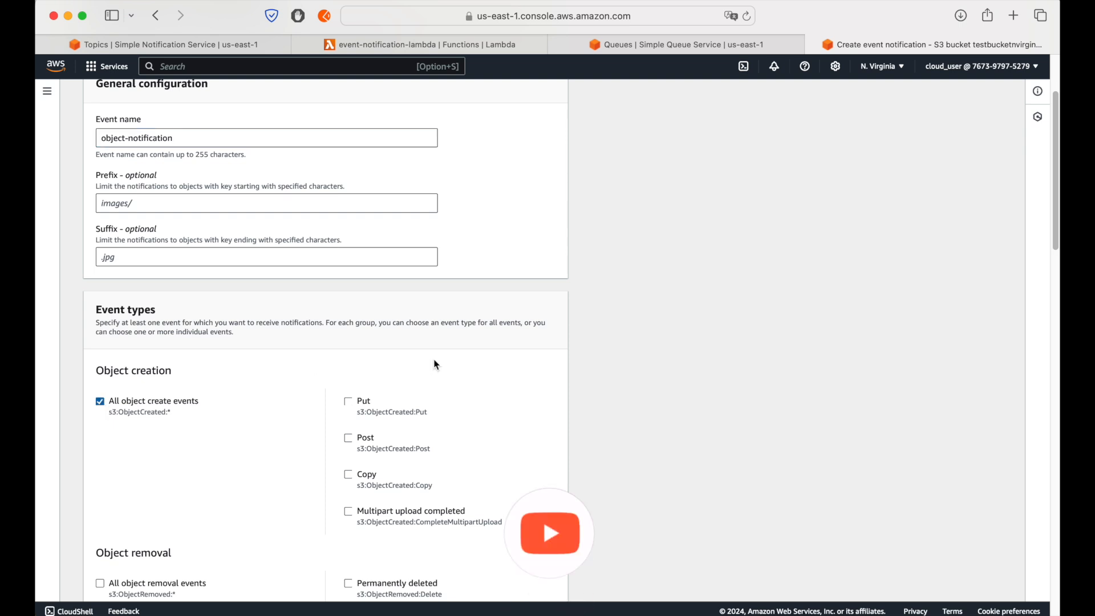
Step: Set the notification's destination to the SNS topic topic-nvirginia and try to save the event notification
scroll(436, 365, "down", 5)
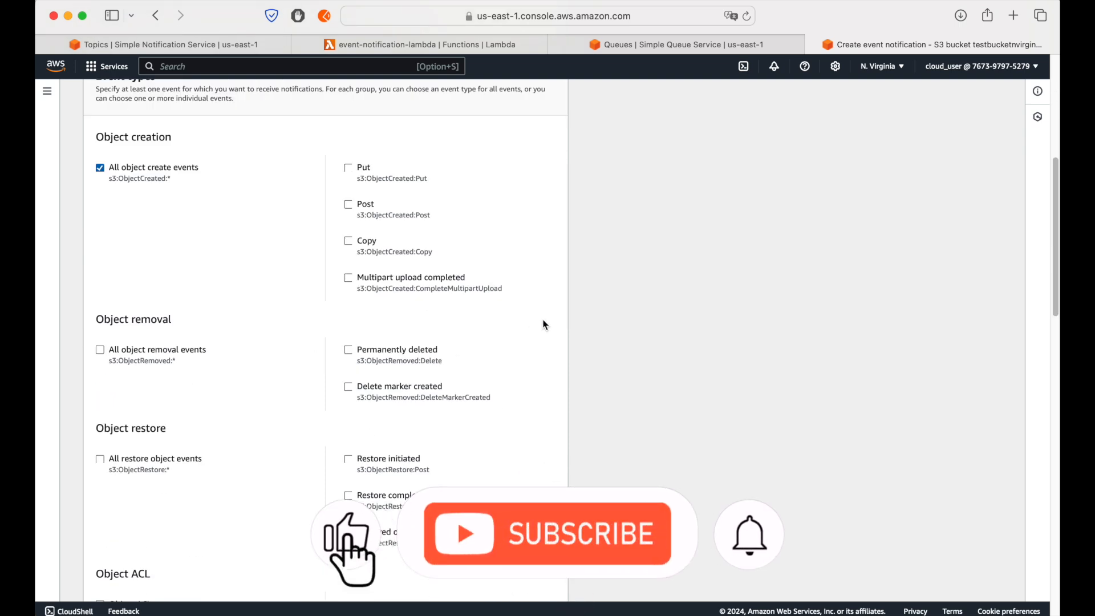
scroll(545, 325, "down", 1)
scroll(545, 325, "down", 10)
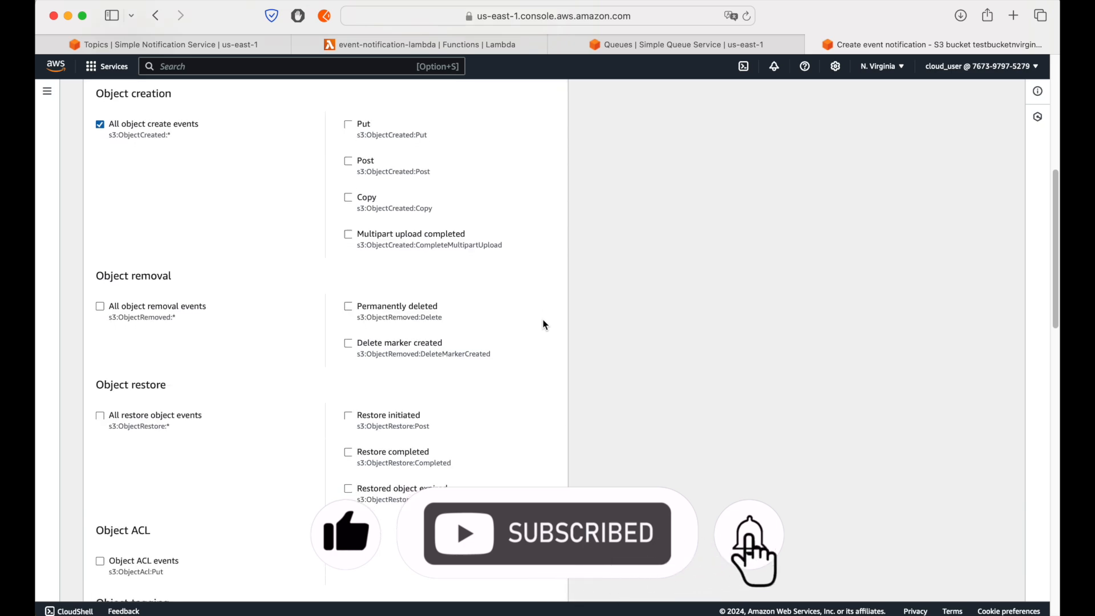
scroll(546, 325, "down", 7)
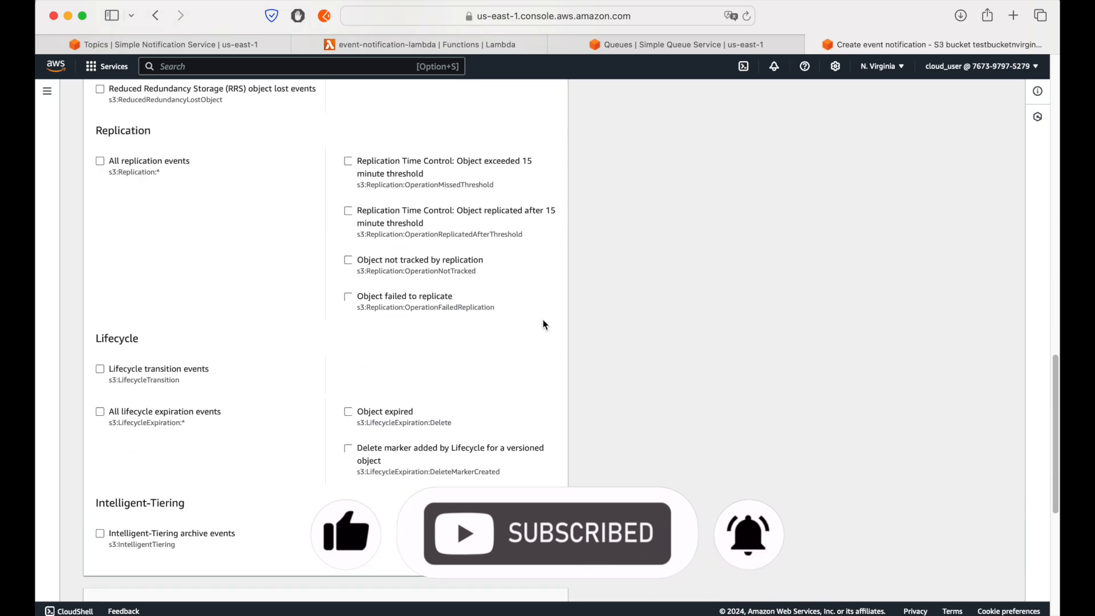
scroll(546, 325, "down", 7)
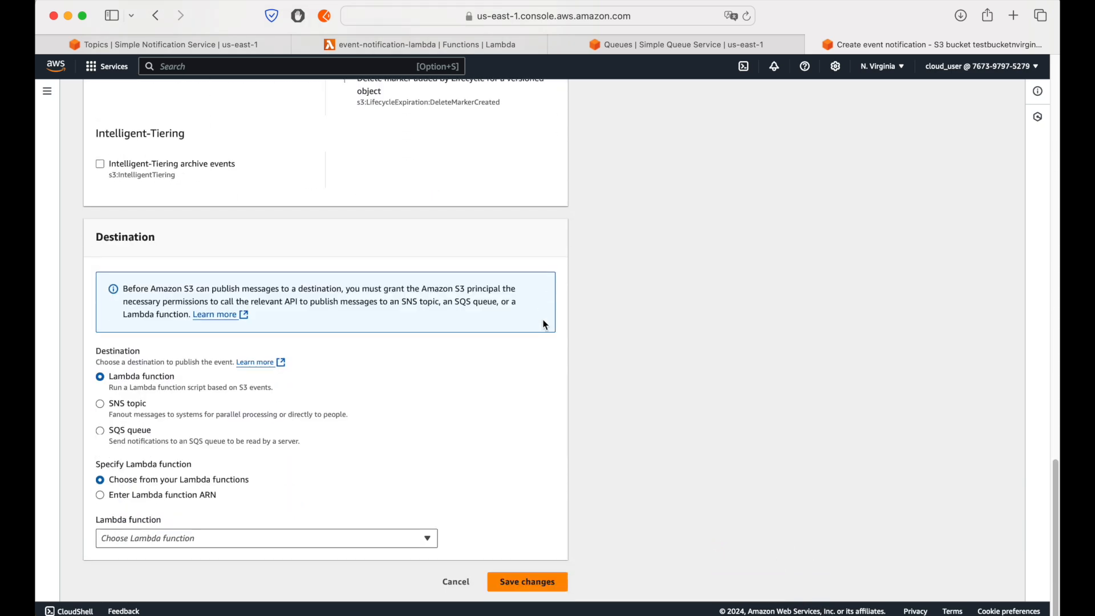
left_click(101, 404)
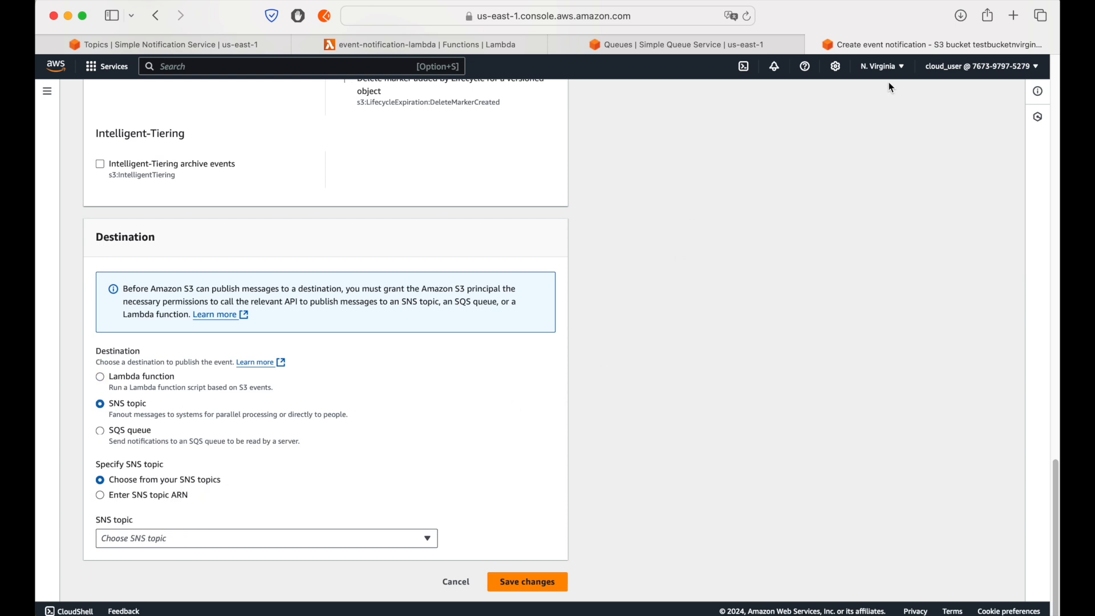
left_click(292, 539)
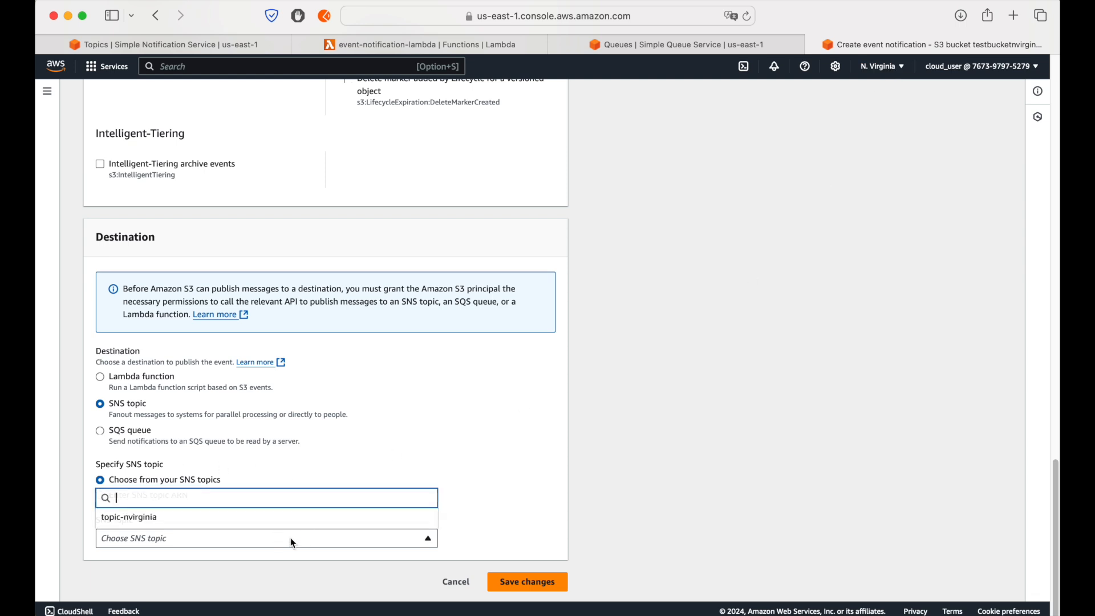
left_click(159, 516)
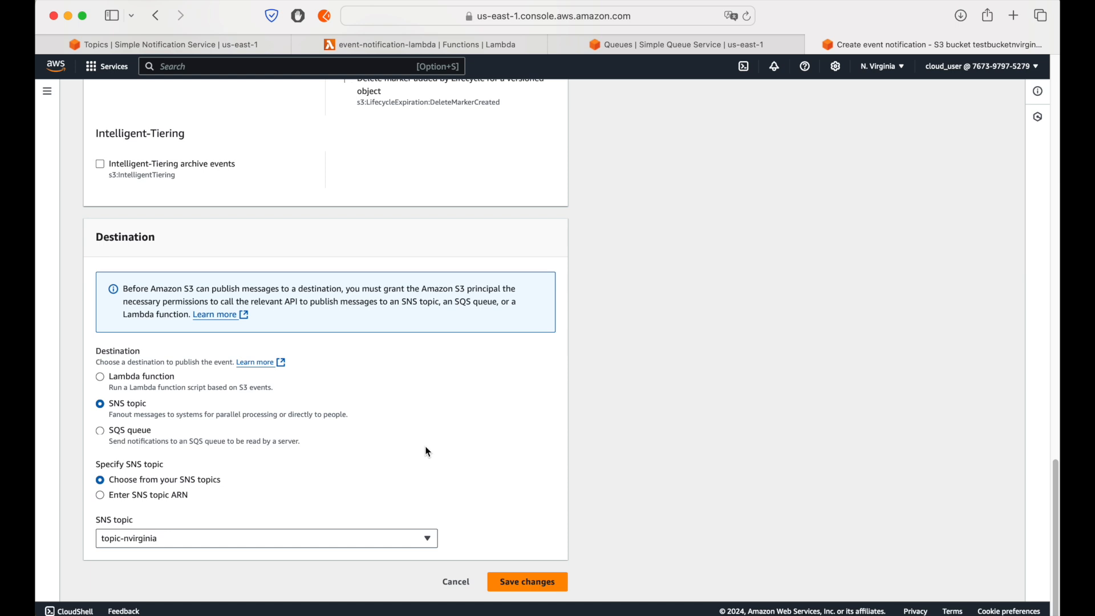
left_click(551, 591)
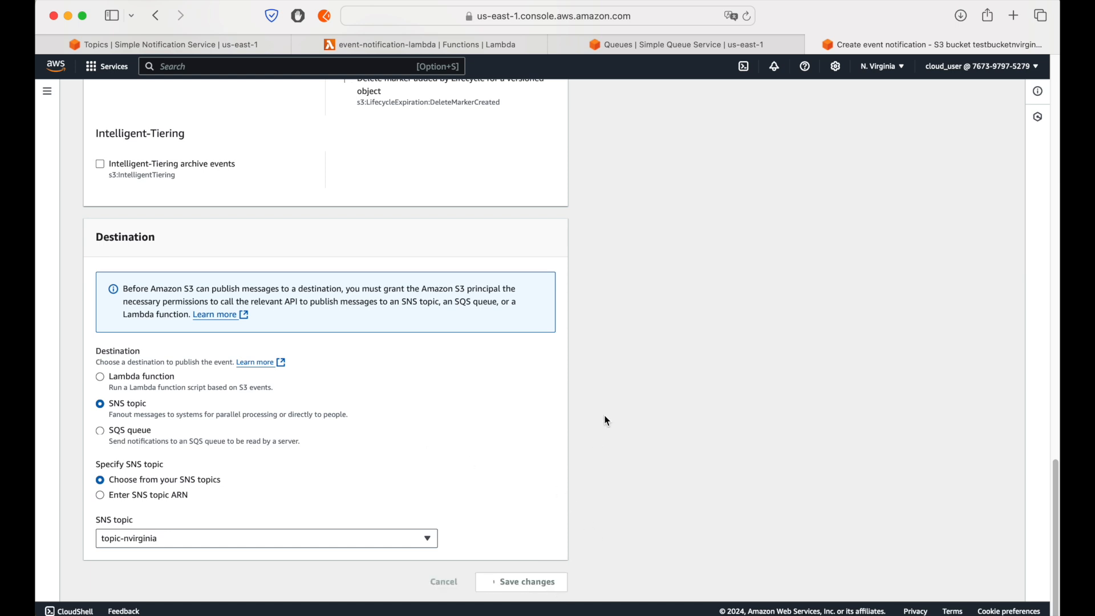
Step: Examine the API response below the form and the note about granting Amazon S3 permissions to the destination
scroll(606, 420, "down", 3)
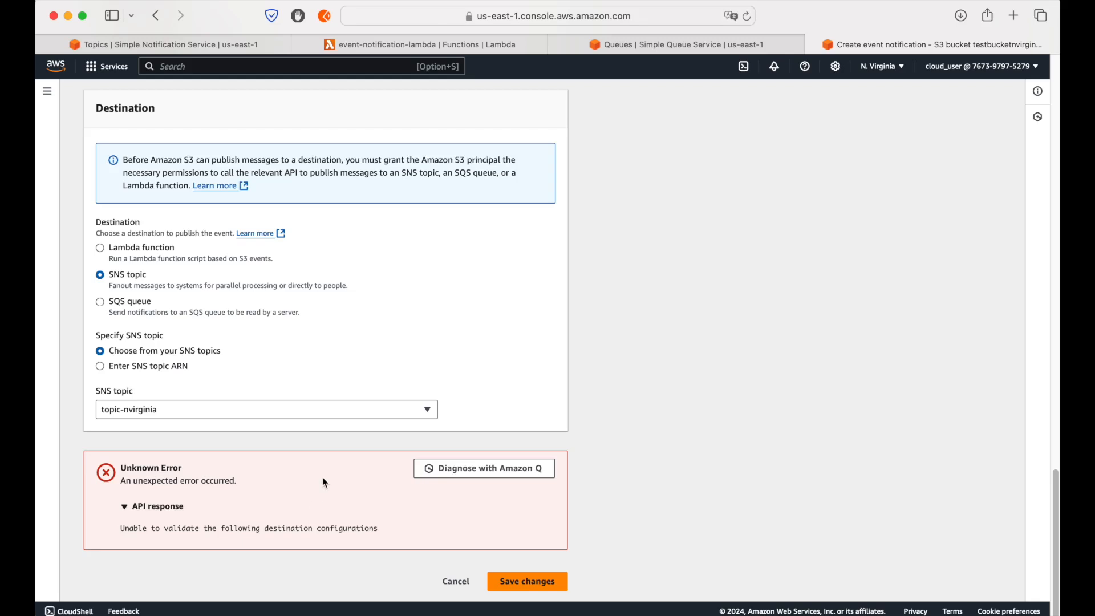
left_click_drag(124, 164, 261, 186)
left_click(485, 260)
Step: Switch to the SNS topics and open the access policy of topic-nvirginia
left_click(216, 44)
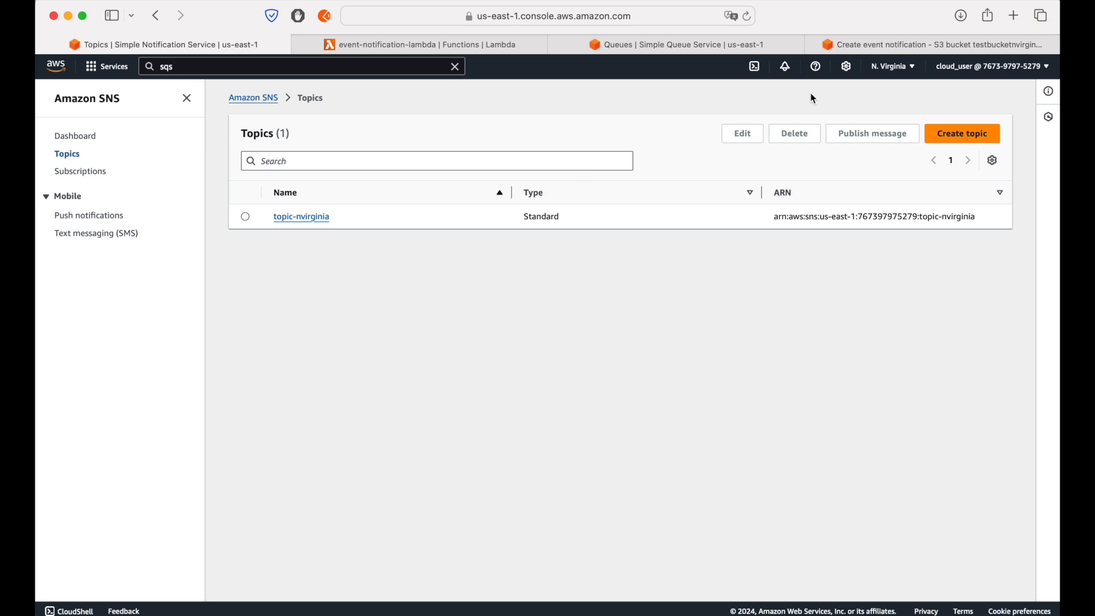
left_click(309, 218)
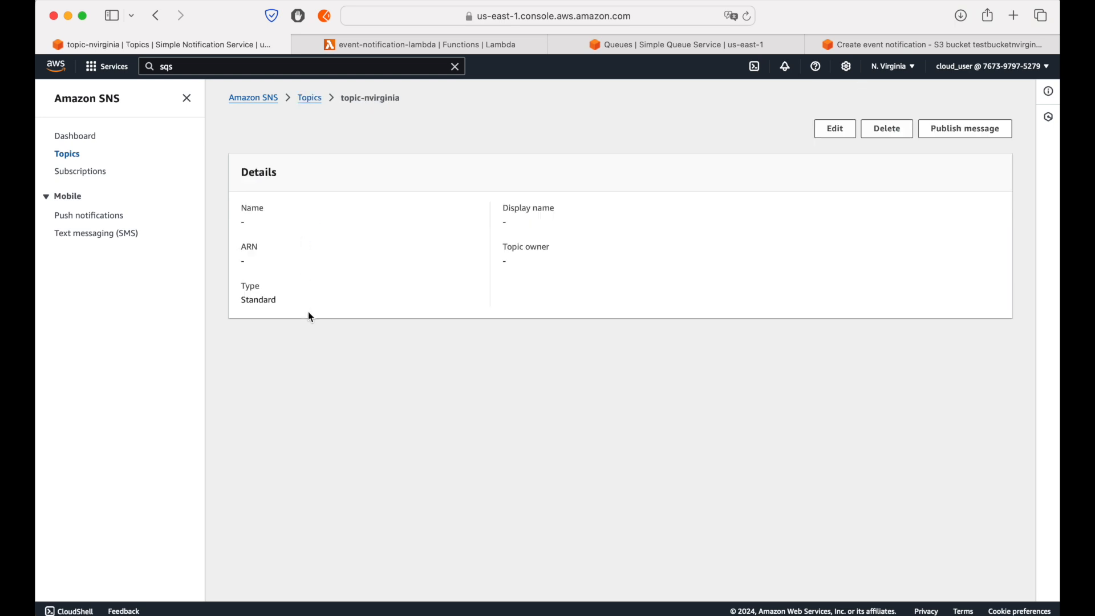
left_click(187, 98)
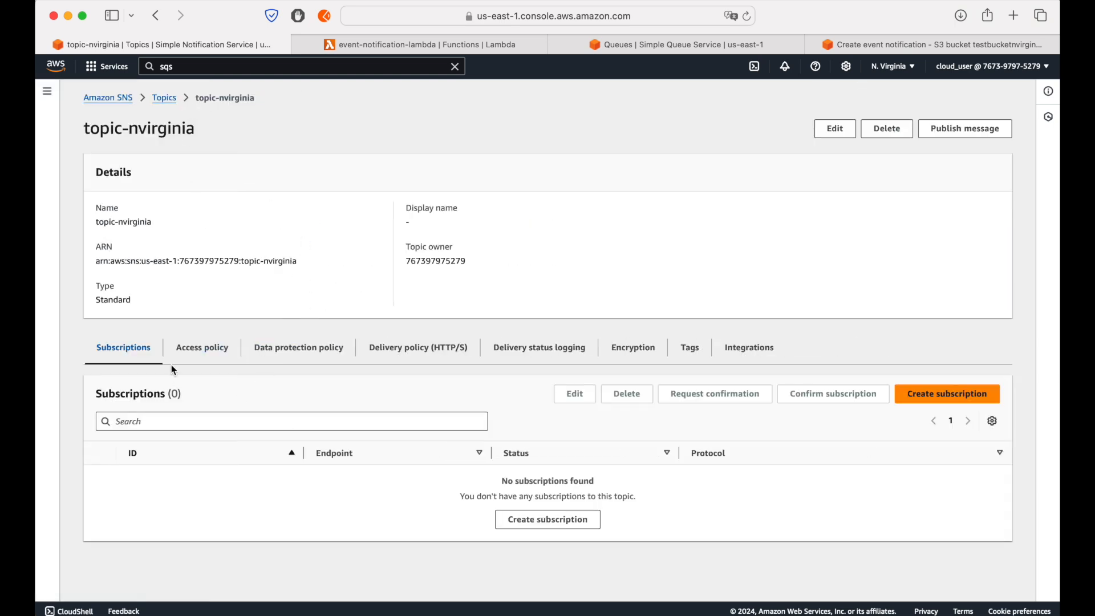
left_click(203, 348)
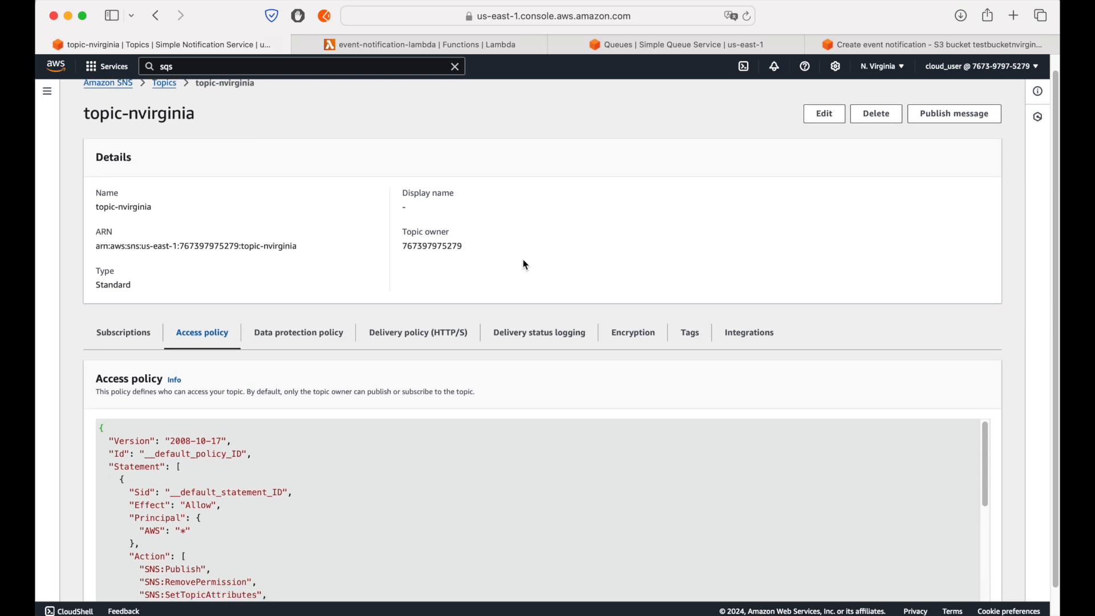
Step: Examine the effect, principal, allowed actions, resource and condition in the topic's default access policy
scroll(529, 331, "down", 2)
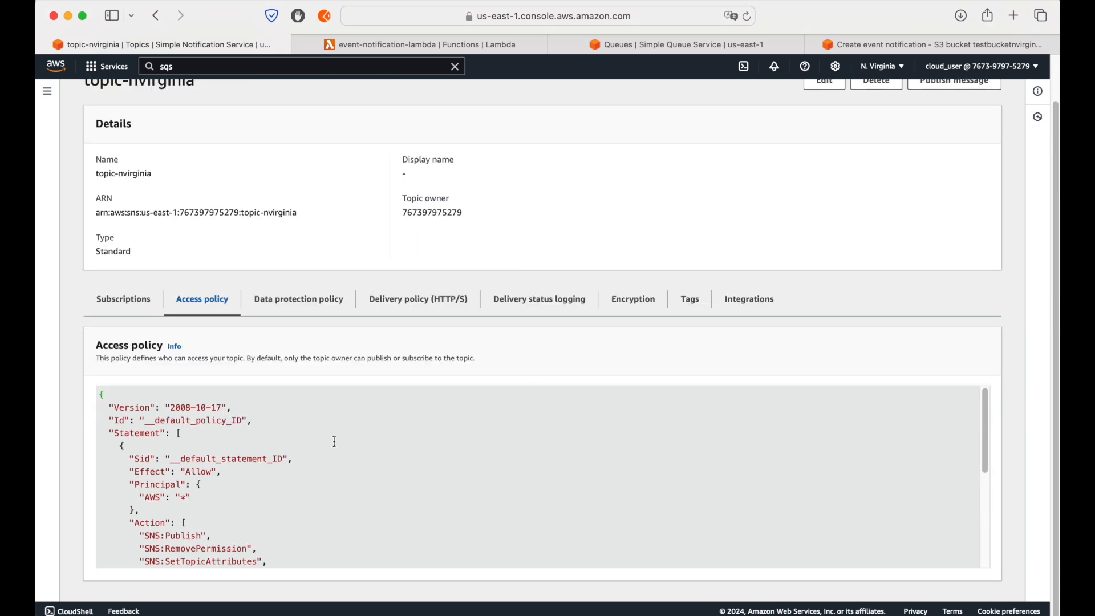
scroll(335, 442, "down", 1)
double_click(200, 466)
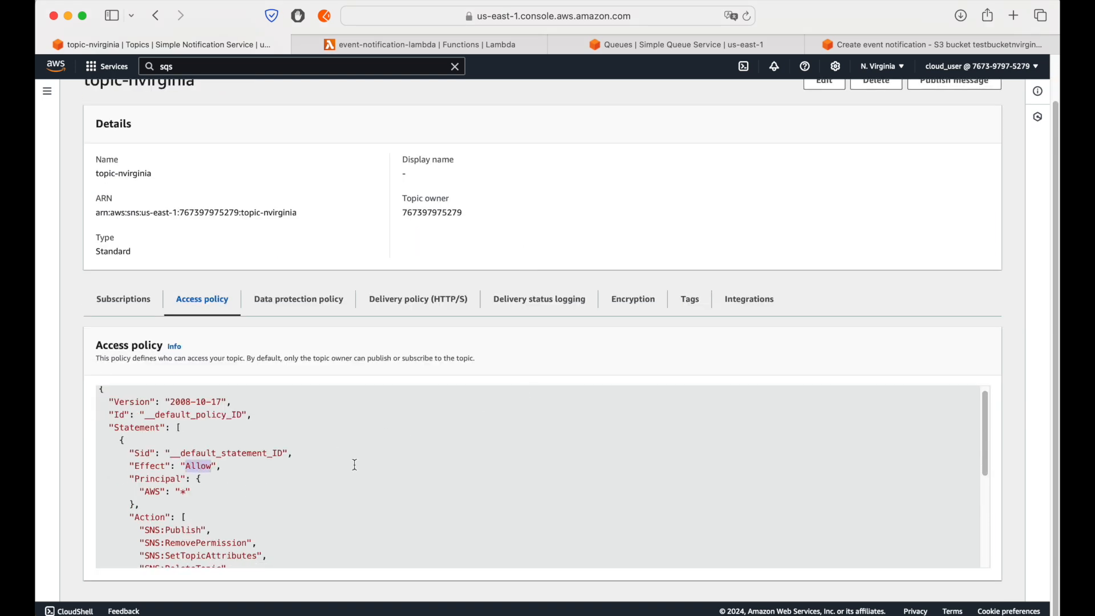
scroll(324, 484, "down", 1)
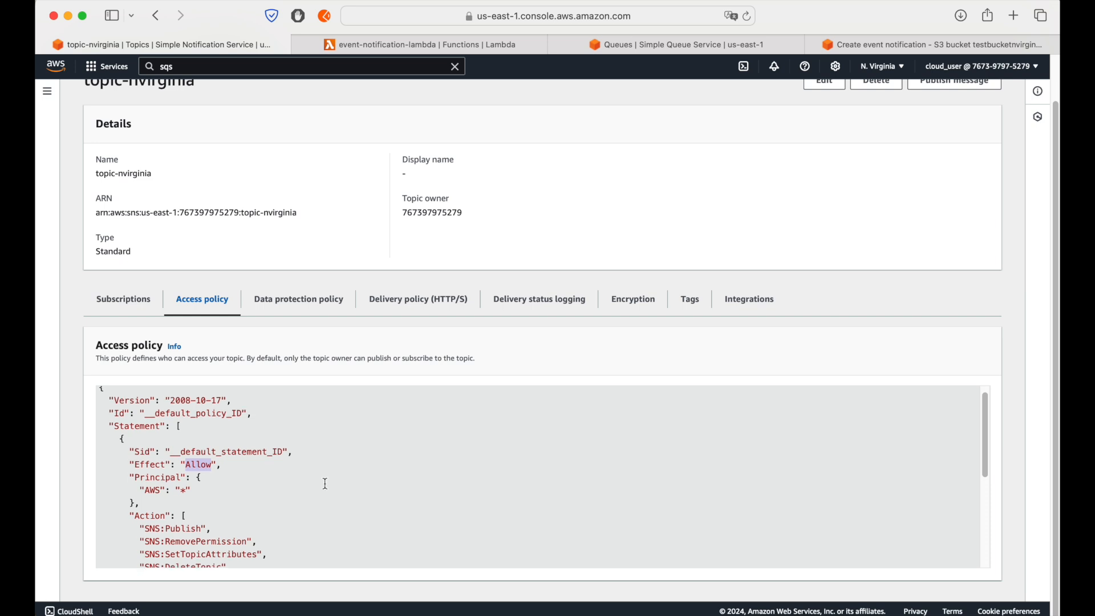
left_click_drag(129, 478, 149, 508)
left_click(242, 494)
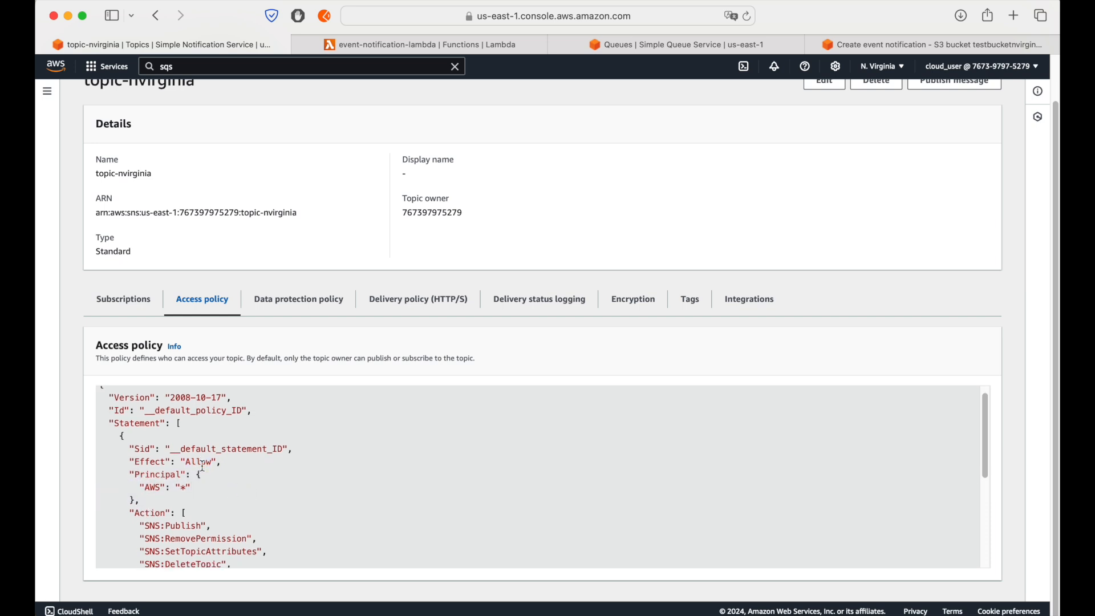
scroll(206, 468, "down", 5)
scroll(203, 460, "up", 1)
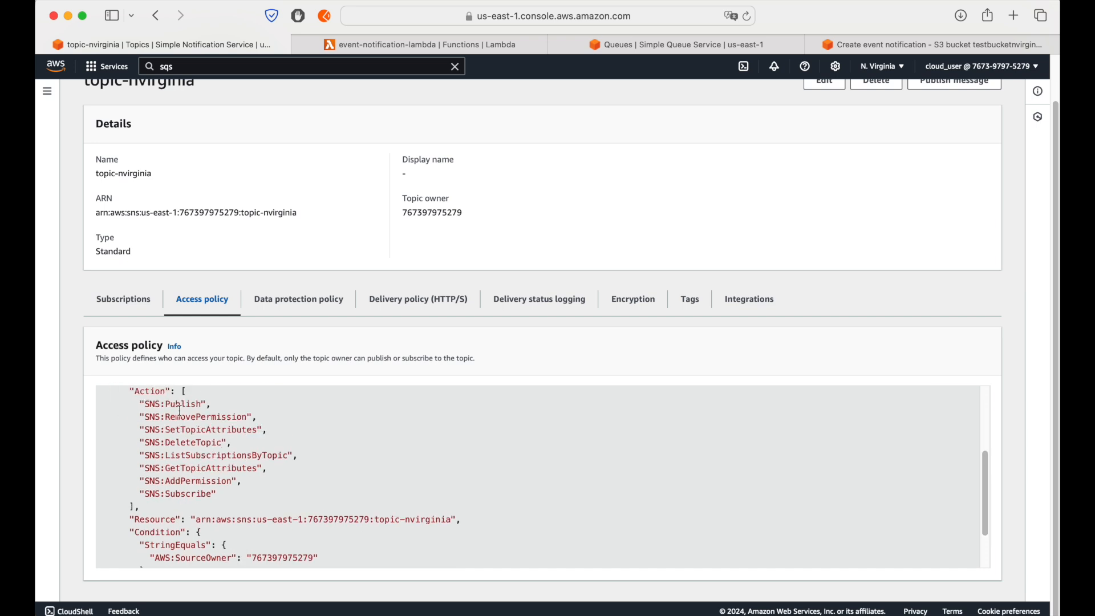
scroll(266, 470, "down", 3)
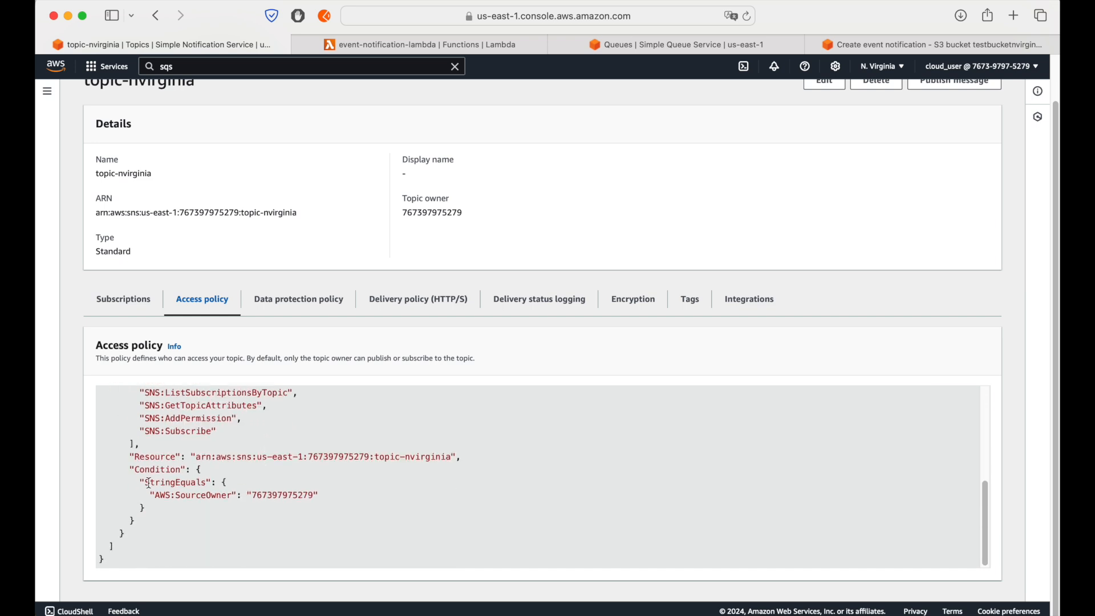
scroll(197, 412, "up", 3)
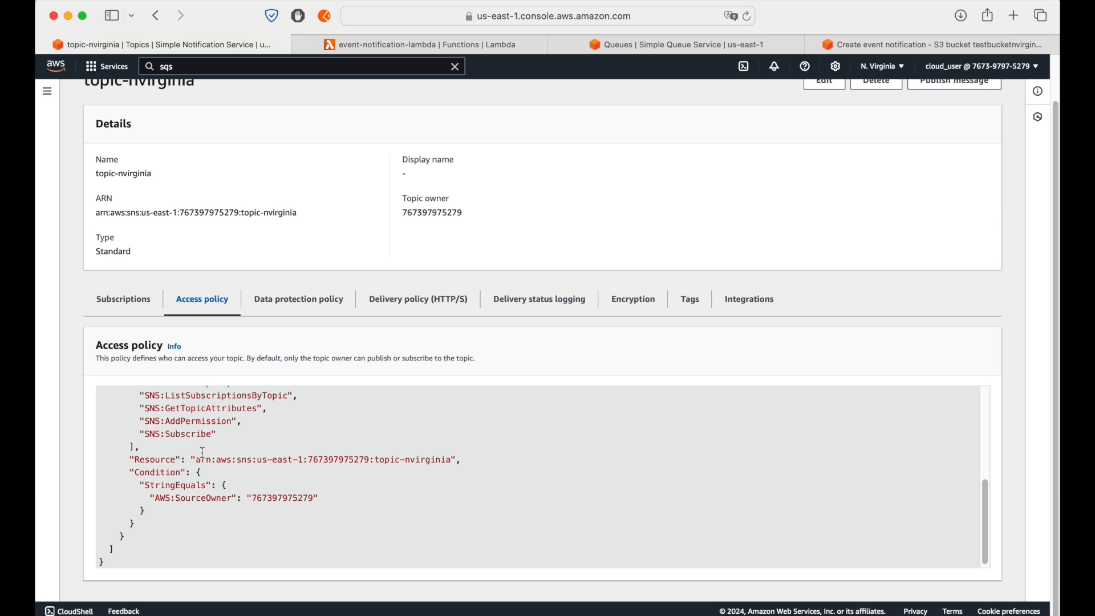
Step: Examine the SNS:Publish action, the resource and the AWS:SourceOwner condition in topic-nvirginia's access policy
double_click(186, 402)
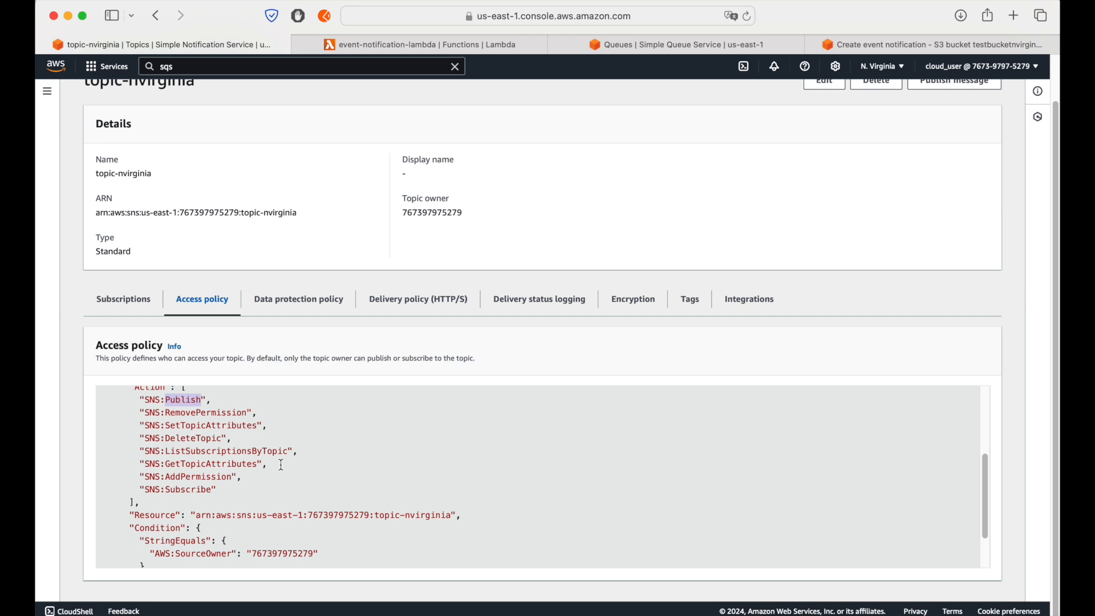
scroll(282, 465, "up", 3)
scroll(240, 461, "down", 5)
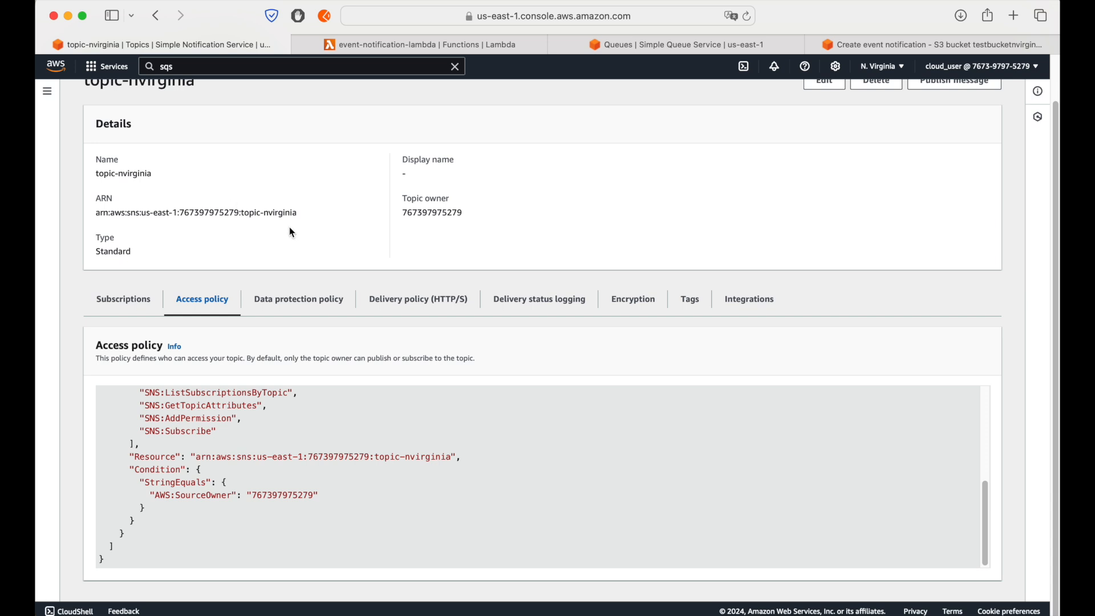
left_click(466, 462)
left_click_drag(465, 461, 172, 382)
left_click(205, 494)
scroll(205, 494, "down", 5)
double_click(199, 484)
double_click(298, 496)
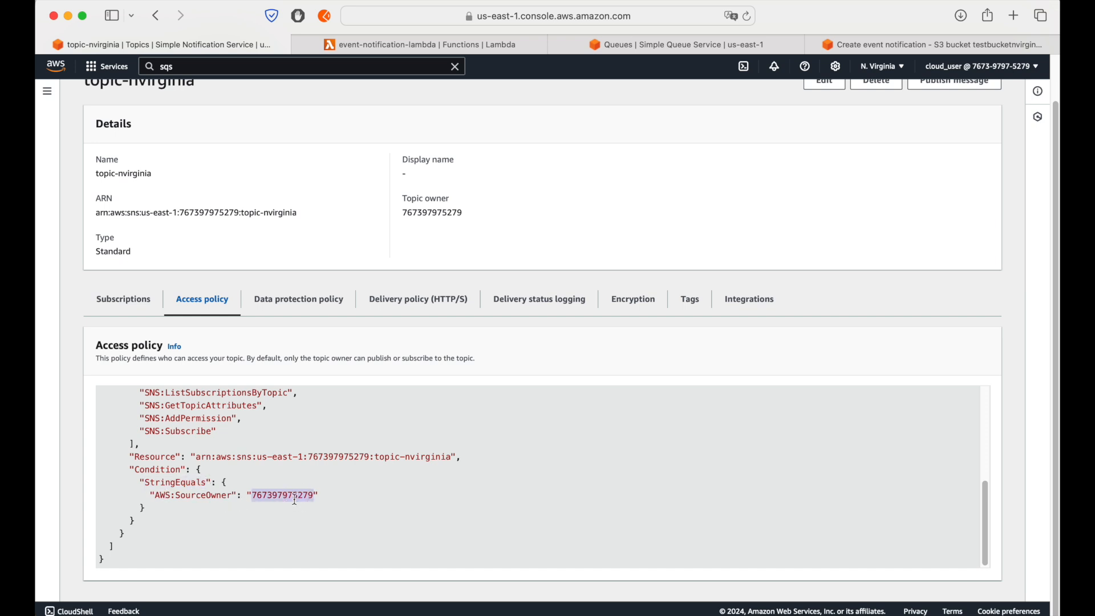
double_click(194, 496)
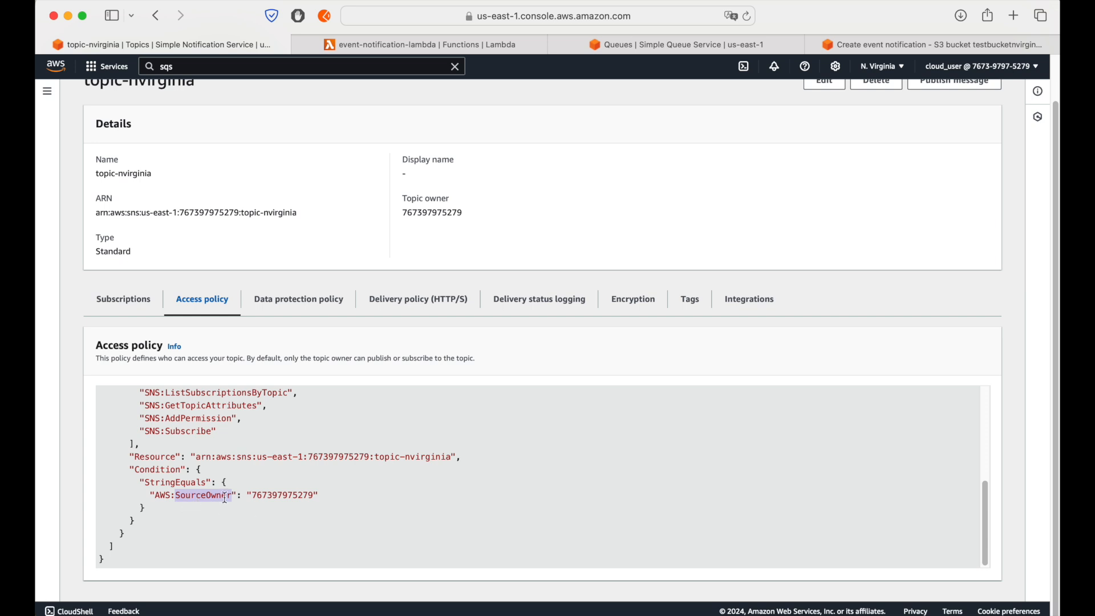
Step: From the event notification's permissions note, open the S3 documentation walkthrough on configuring a bucket for notifications with an SNS topic or SQS queue
left_click(892, 42)
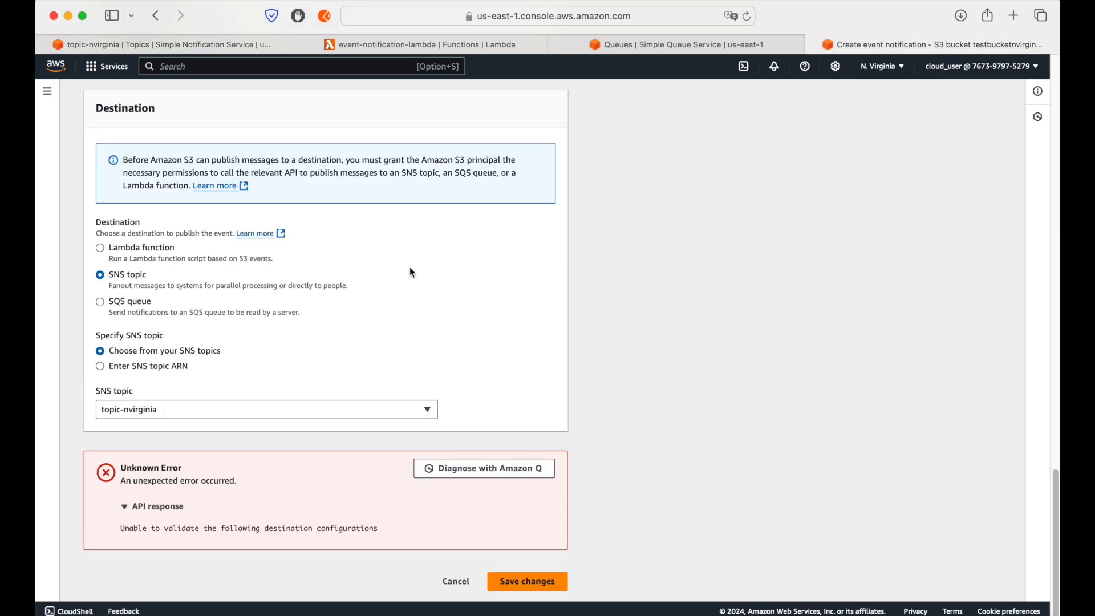
left_click(211, 186)
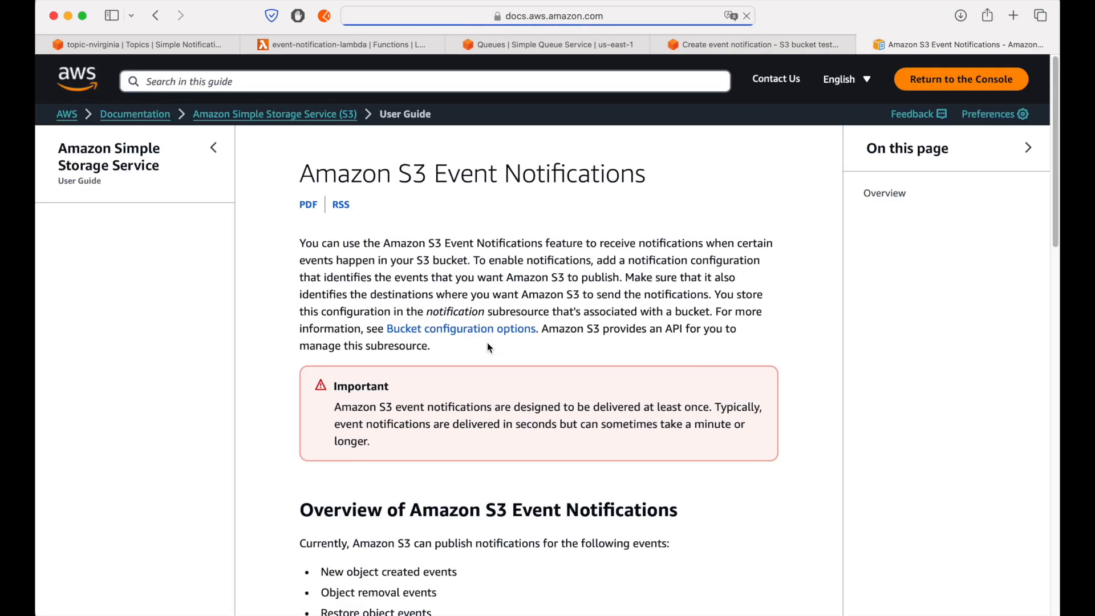
scroll(562, 346, "down", 14)
scroll(562, 347, "down", 15)
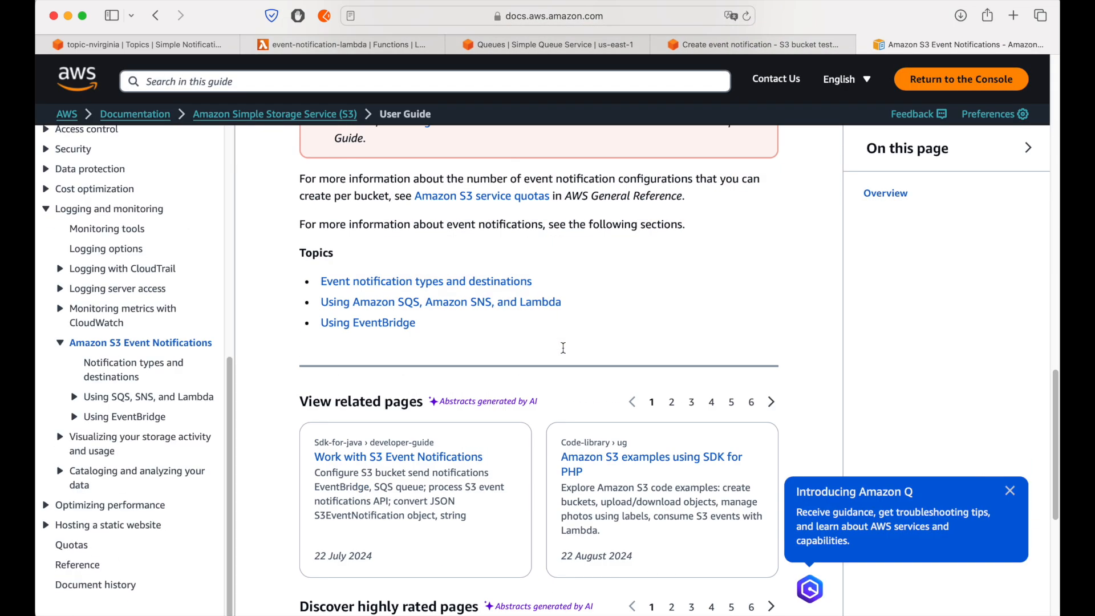
scroll(539, 402, "up", 12)
scroll(536, 403, "down", 1)
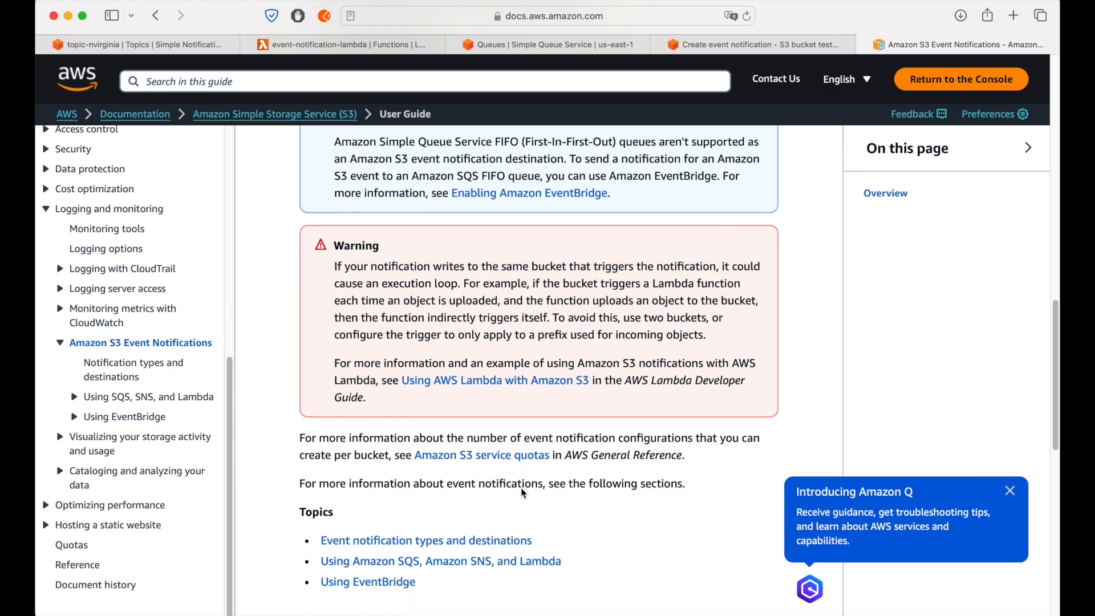
scroll(617, 358, "down", 15)
scroll(621, 365, "down", 15)
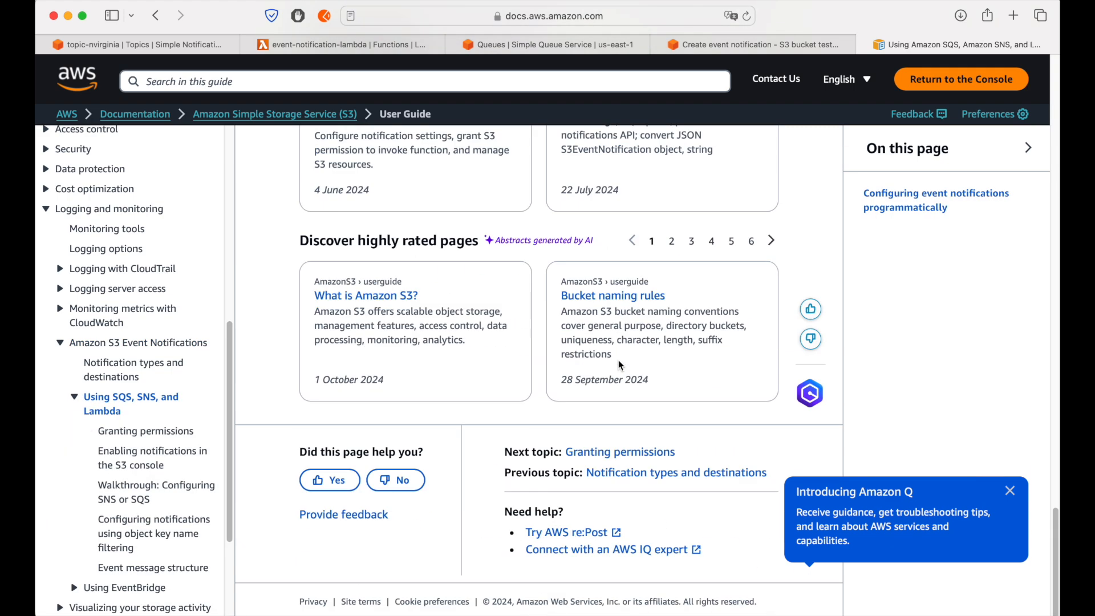
scroll(620, 365, "up", 10)
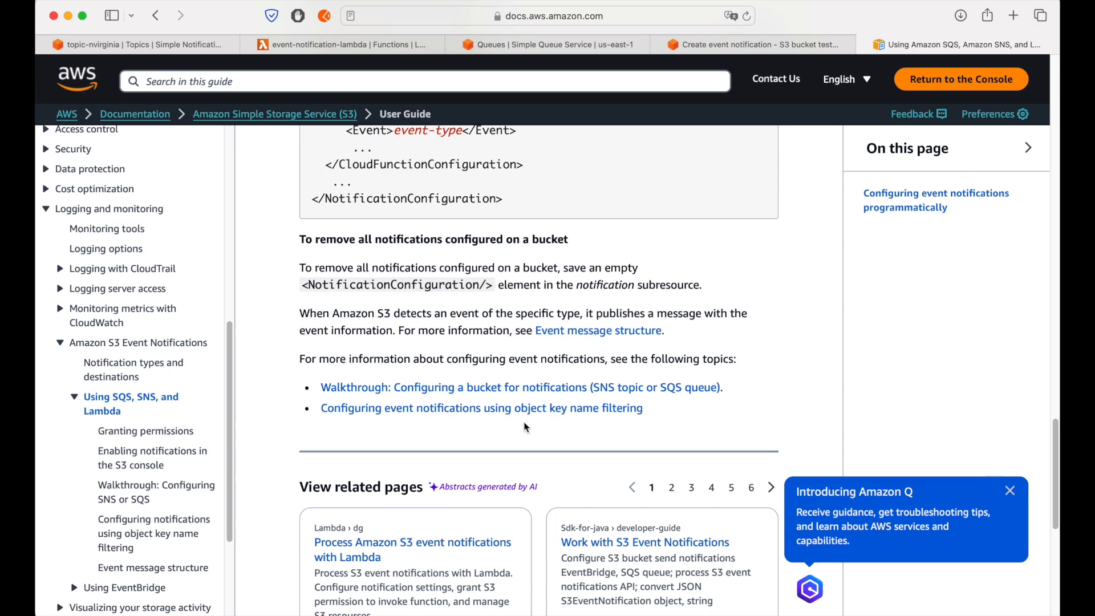
left_click(495, 387)
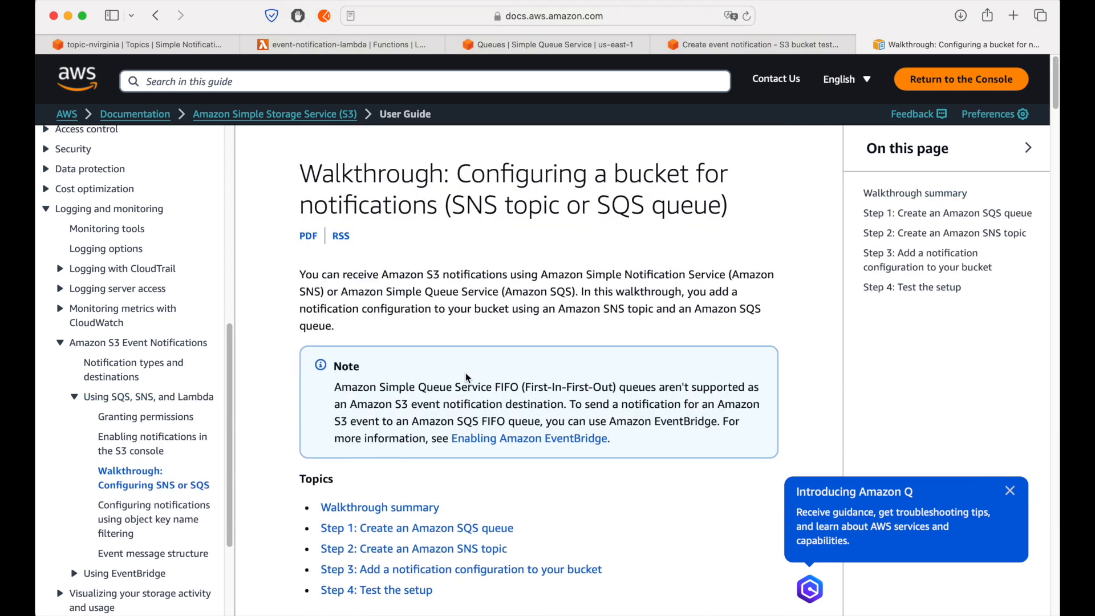
Step: Copy the aws:SourceAccount condition key from the walkthrough's sample SQS queue access policy
scroll(466, 372, "down", 5)
scroll(465, 377, "down", 10)
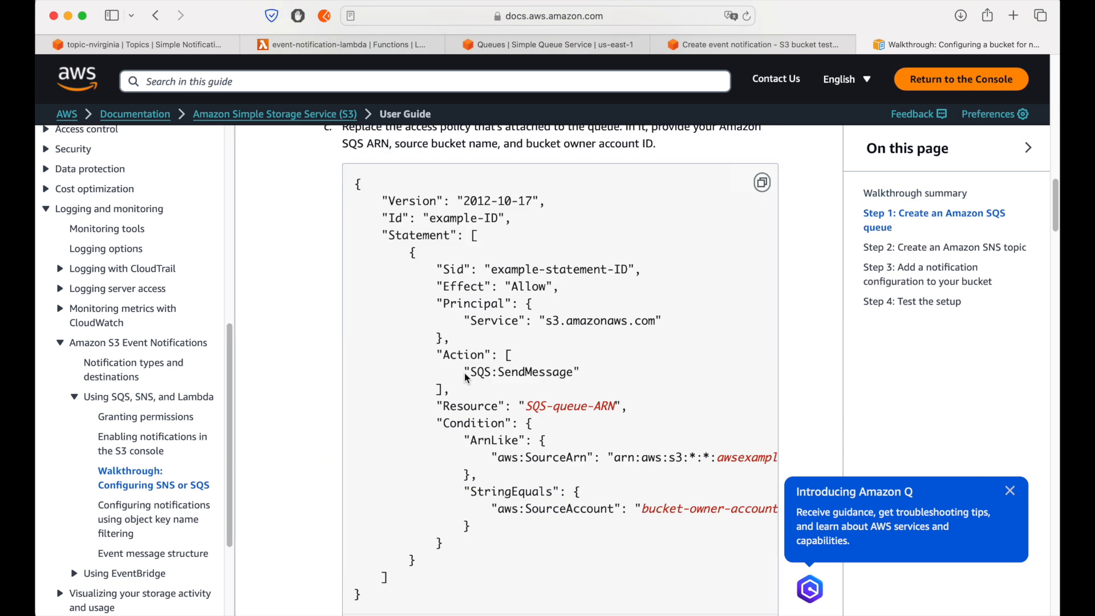
scroll(465, 374, "down", 2)
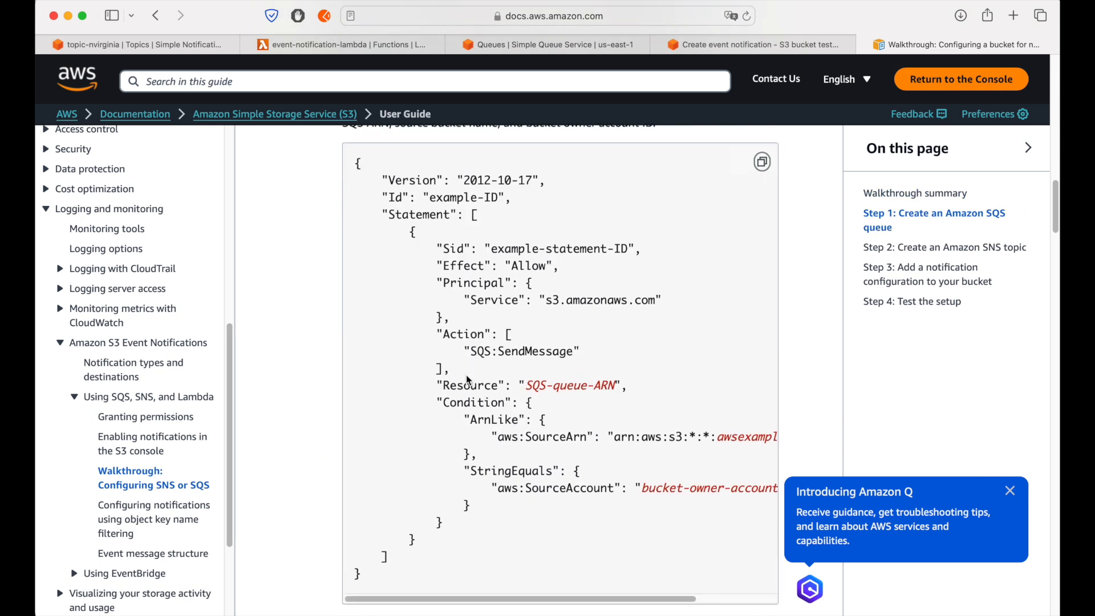
left_click_drag(498, 487, 612, 487)
key("super+c")
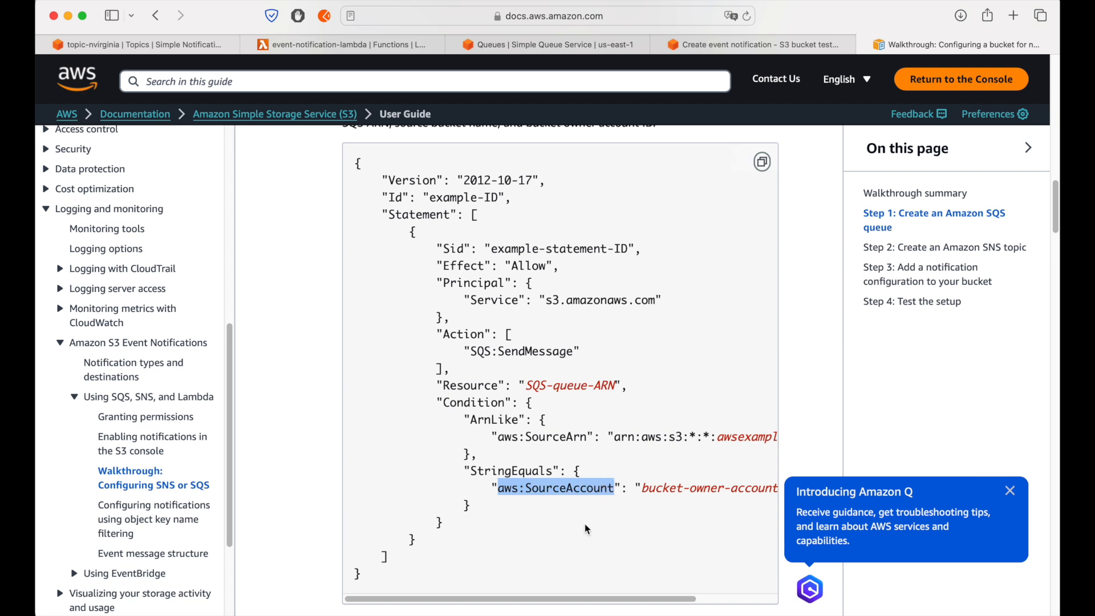
Step: Edit topic-nvirginia's access policy to replace the AWS:SourceOwner condition key with aws:SourceAccount, and save the topic
left_click(186, 46)
scroll(588, 368, "up", 2)
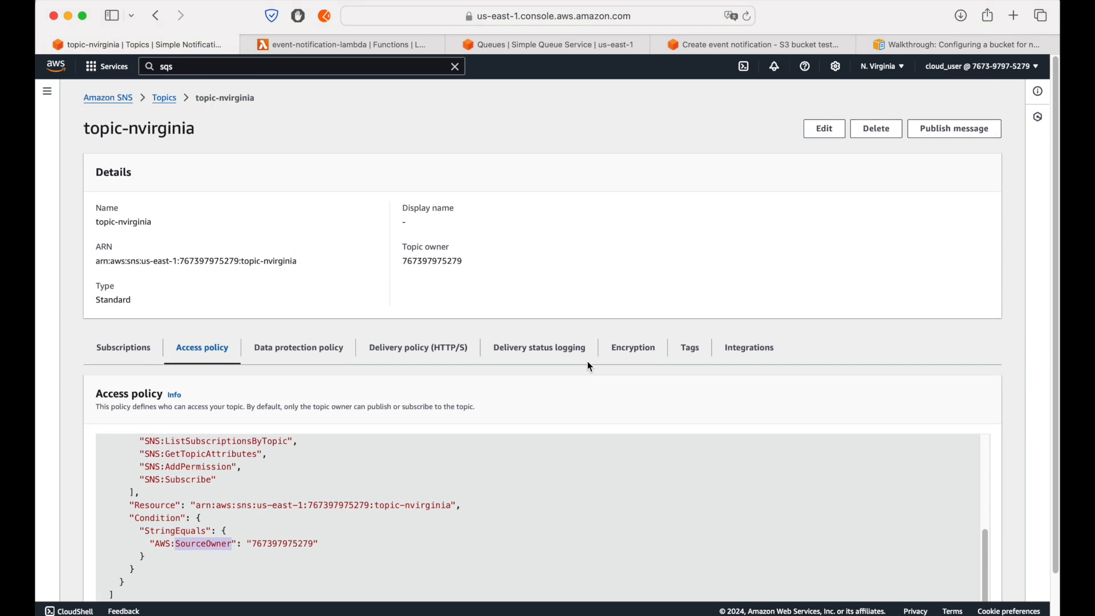
left_click_drag(86, 130, 251, 140)
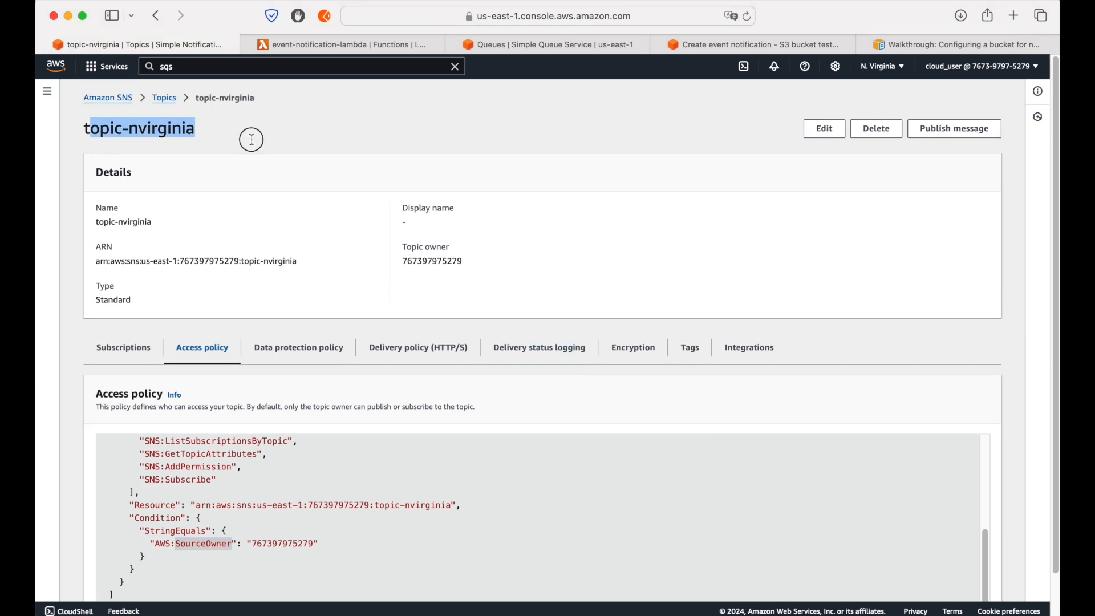
left_click(825, 129)
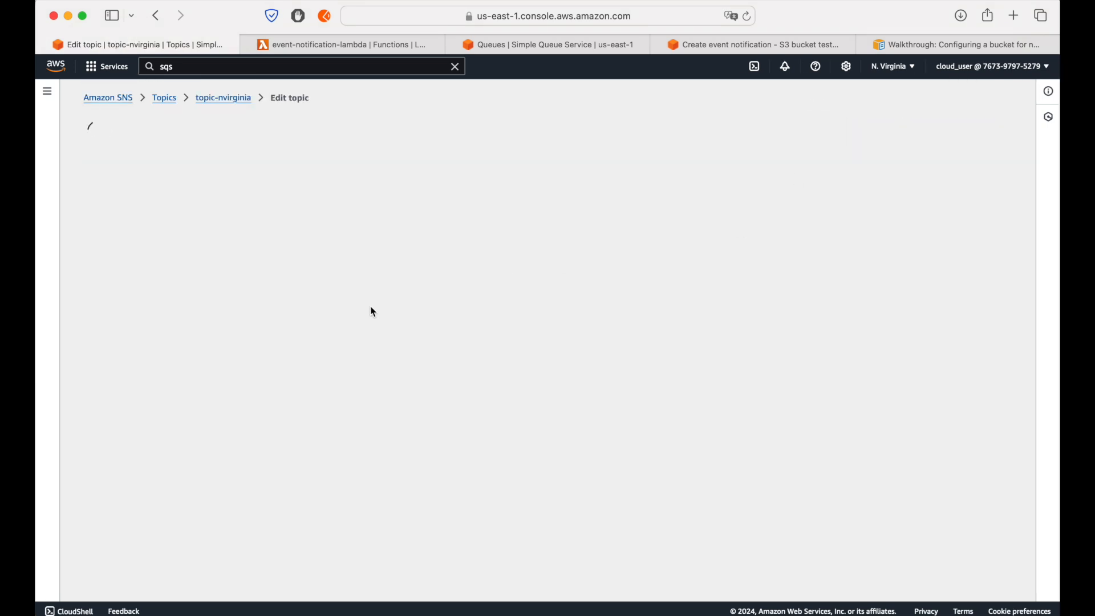
scroll(373, 313, "down", 5)
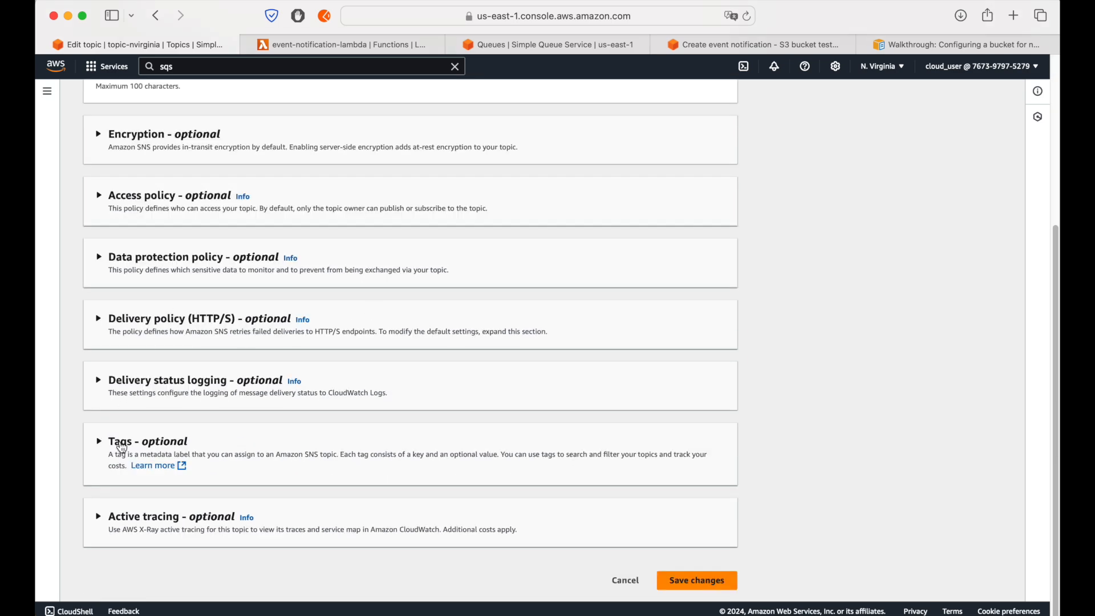
left_click(139, 220)
scroll(279, 352, "down", 5)
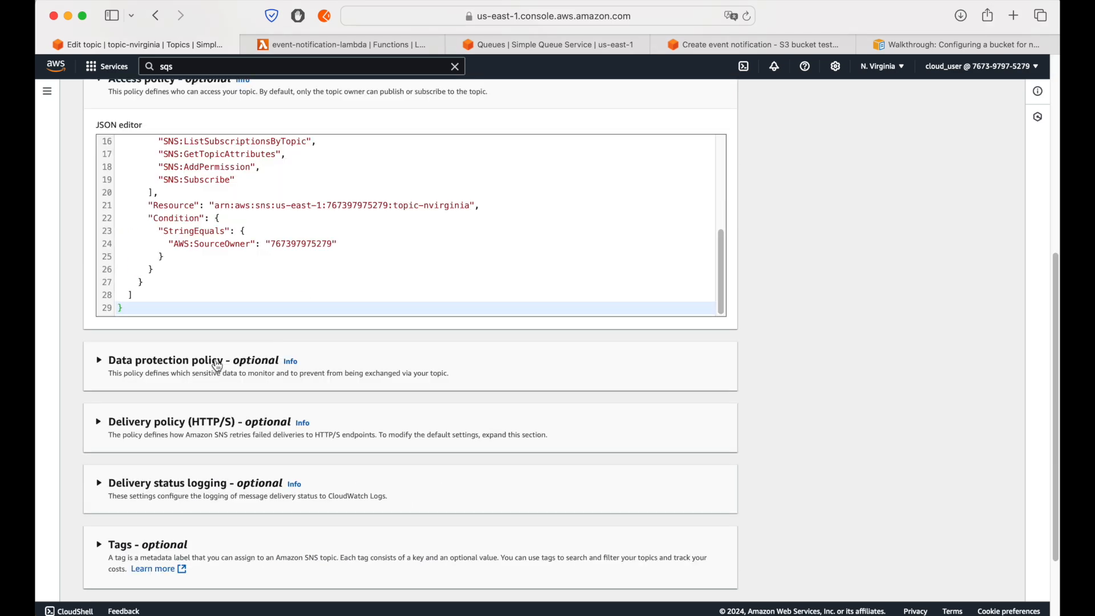
left_click_drag(174, 243, 251, 244)
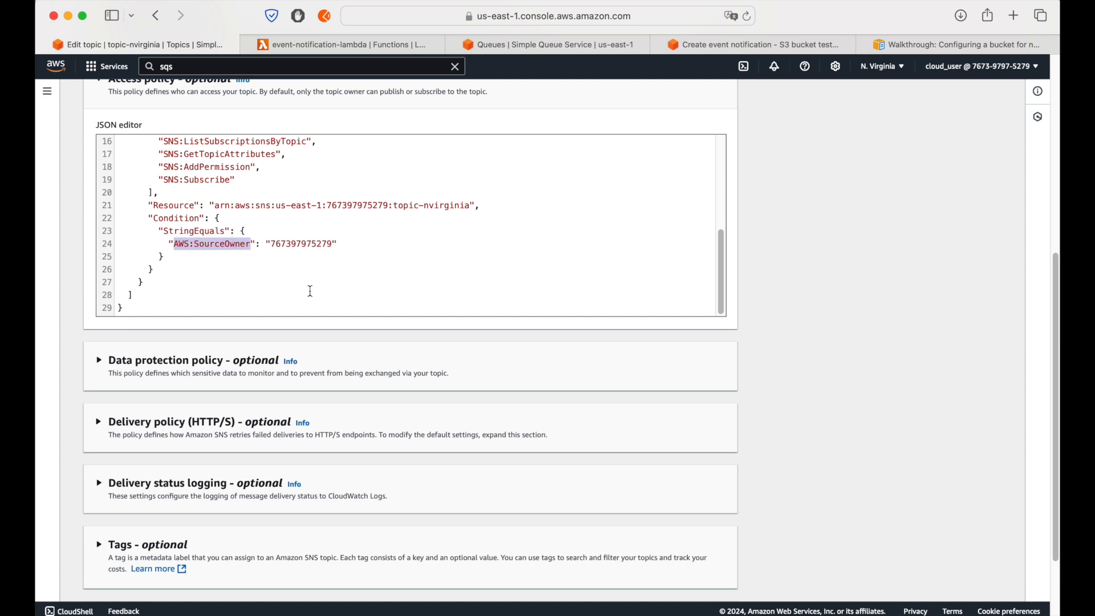
key("super+v")
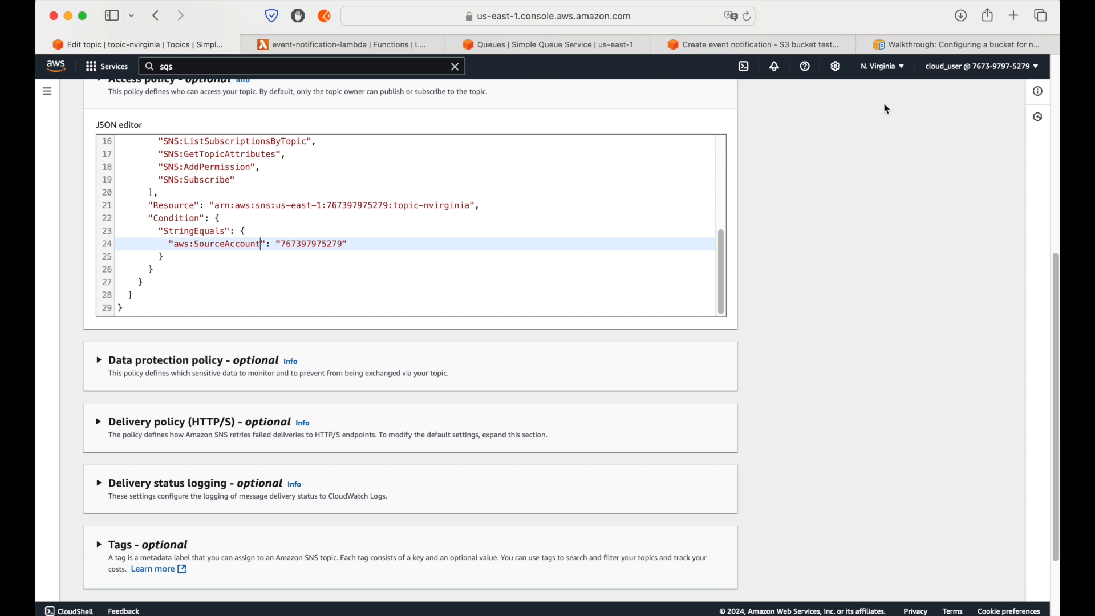
scroll(839, 441, "down", 3)
left_click(699, 581)
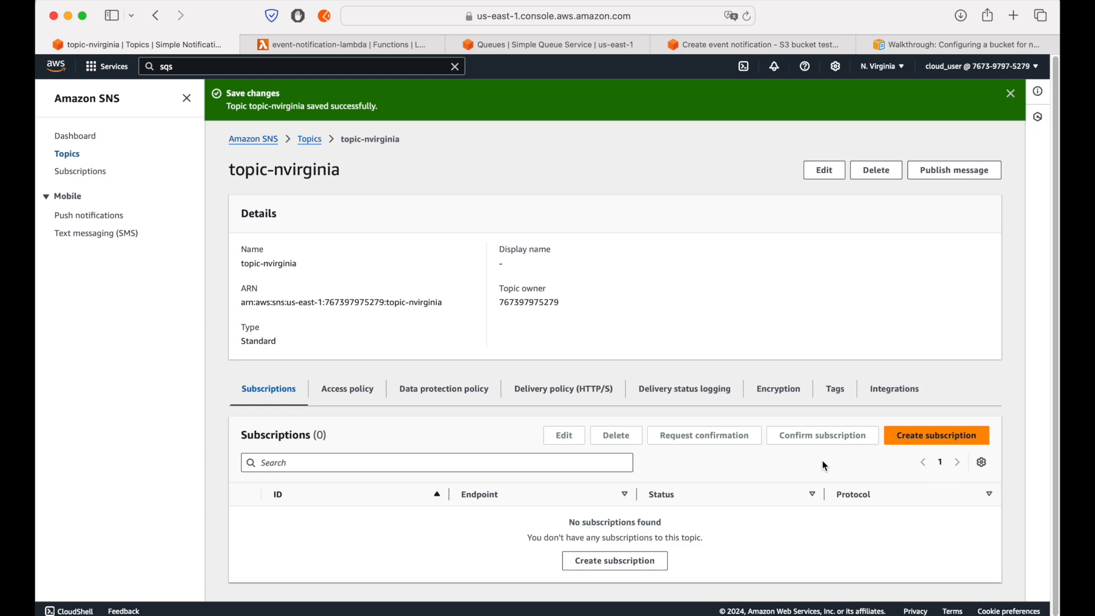
Step: Review the principal, allowed actions and aws:SourceAccount condition in topic-nvirginia's saved access policy
left_click(373, 393)
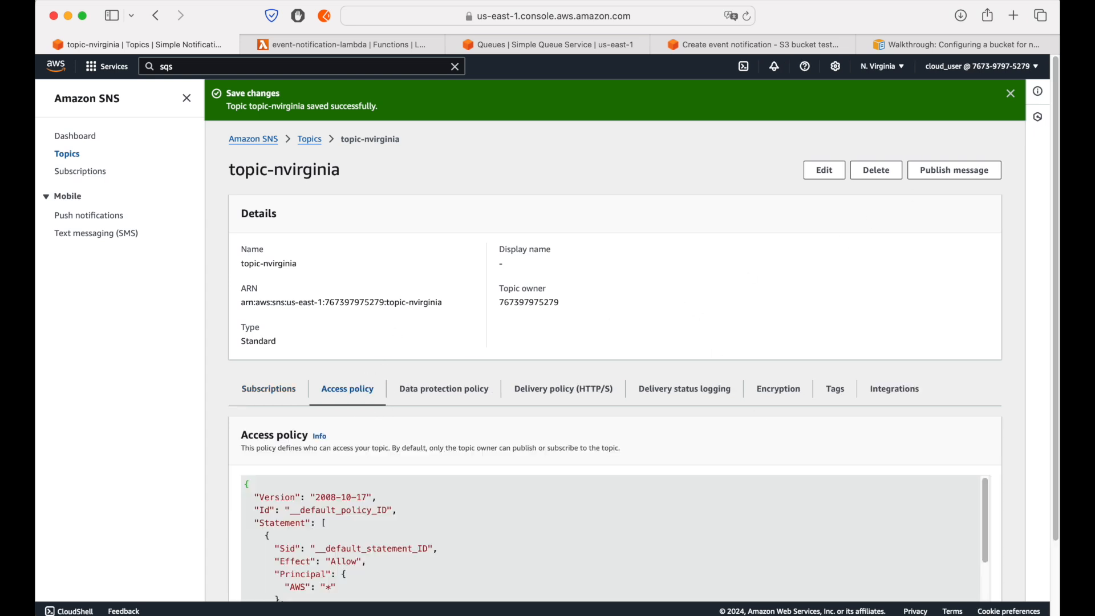
left_click(1009, 96)
scroll(467, 296, "down", 2)
scroll(383, 439, "down", 5)
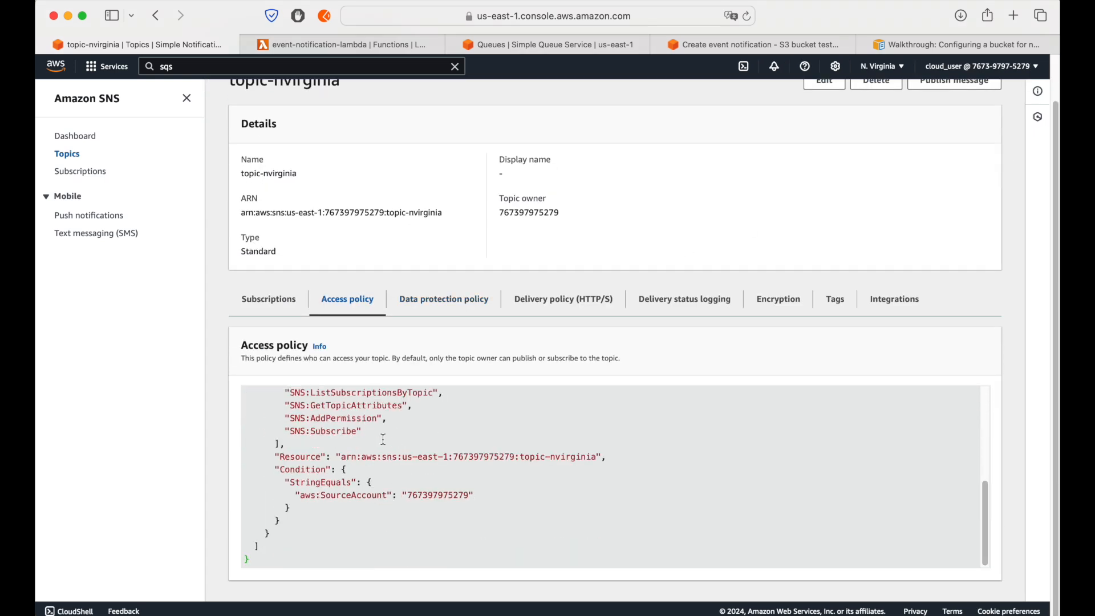
left_click(440, 485)
double_click(441, 496)
scroll(358, 513, "up", 5)
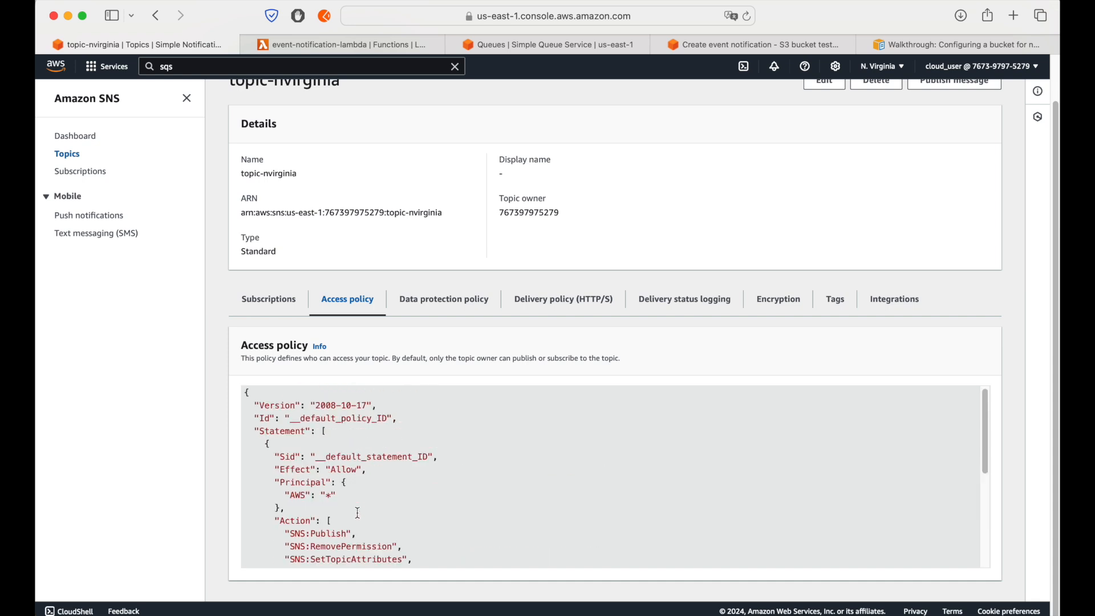
scroll(358, 513, "down", 1)
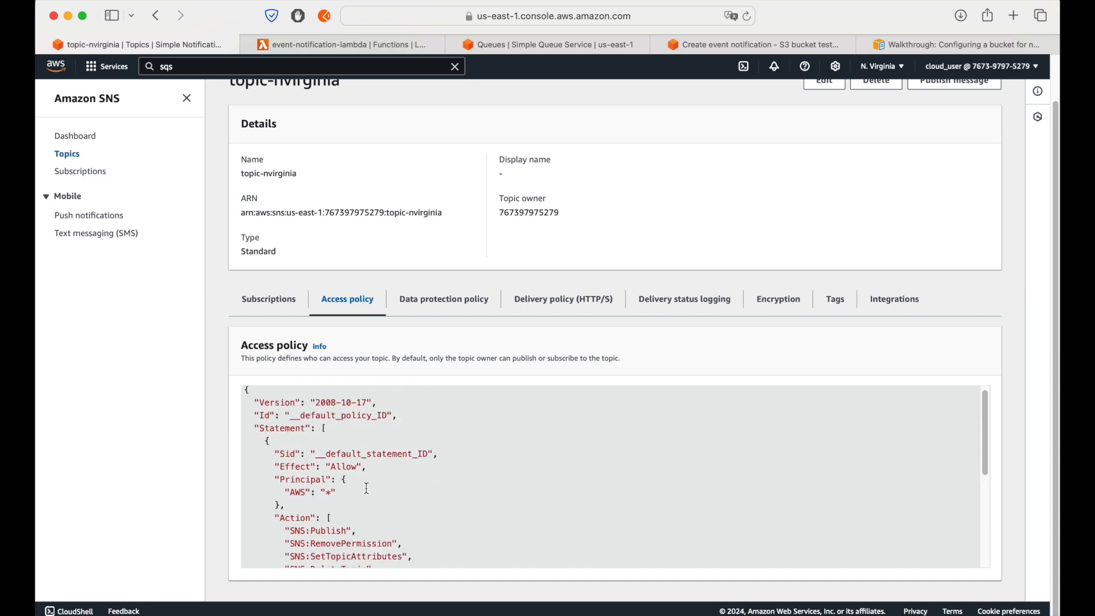
scroll(346, 509, "down", 5)
scroll(367, 488, "up", 4)
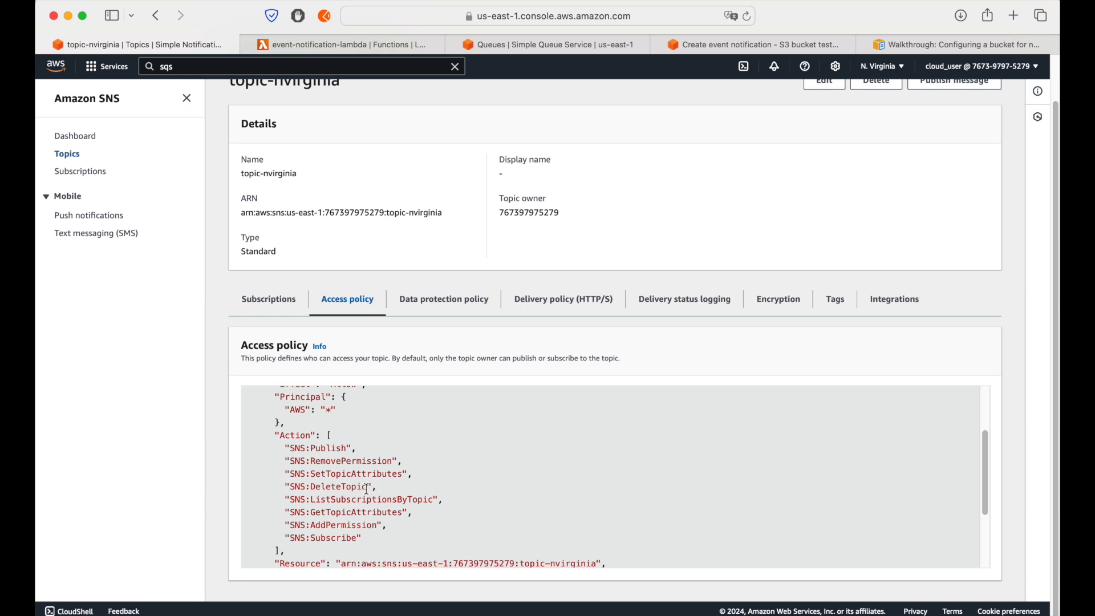
scroll(366, 488, "down", 4)
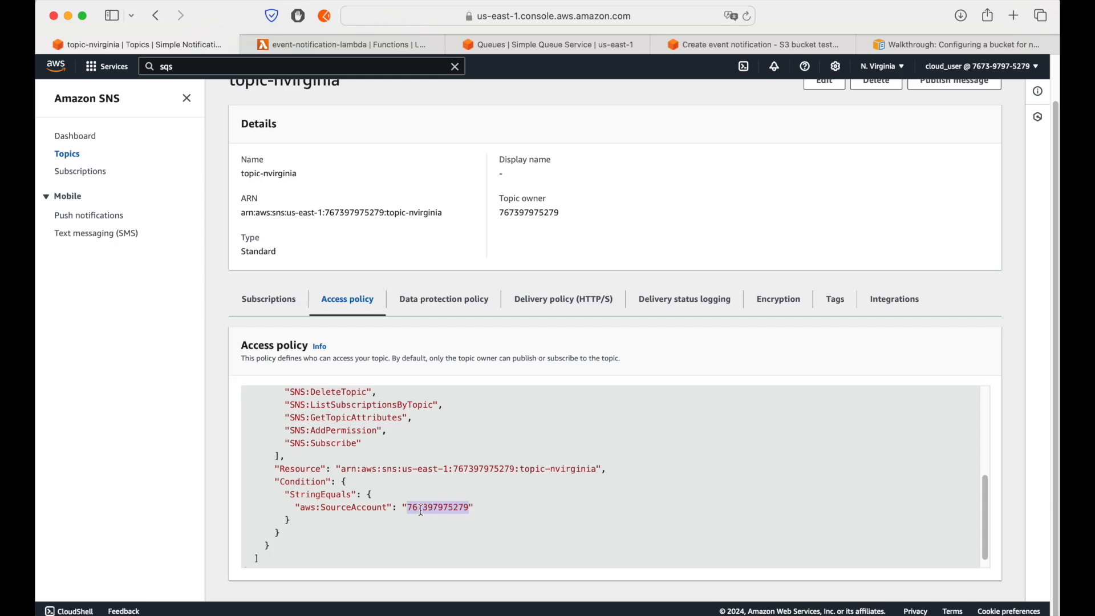
double_click(419, 509)
left_click(493, 432)
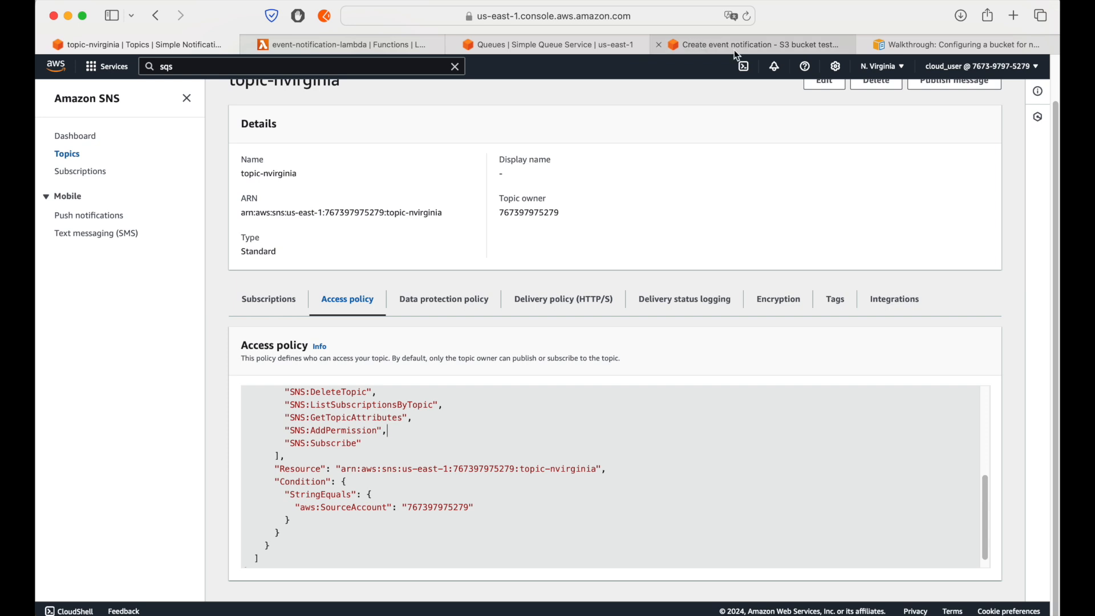
Step: Return to the S3 event notification form and save the notification with topic-nvirginia as its destination
left_click(751, 48)
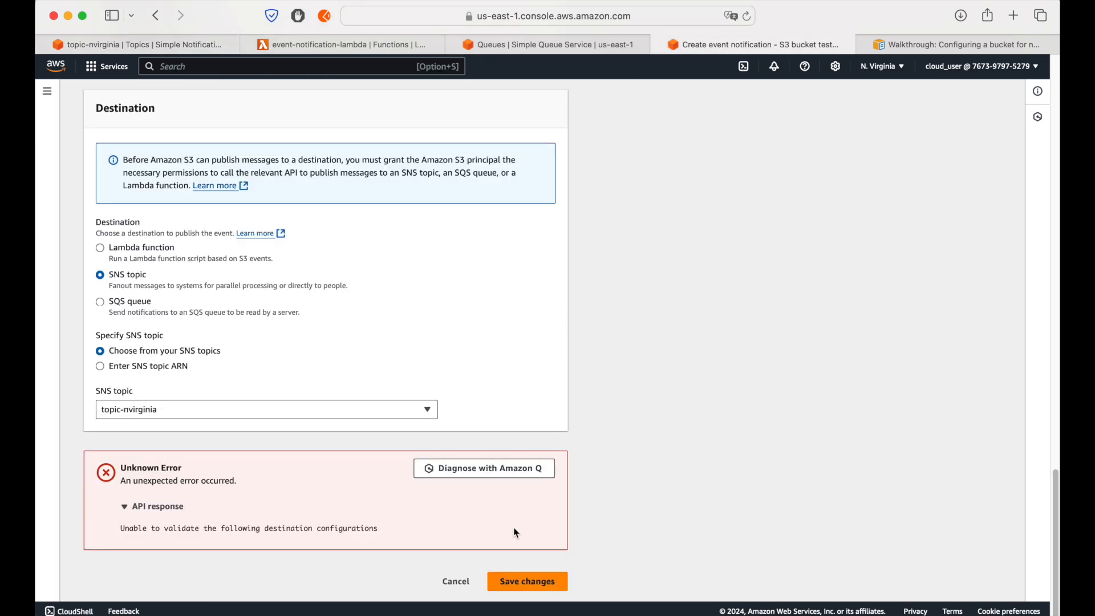
left_click(528, 581)
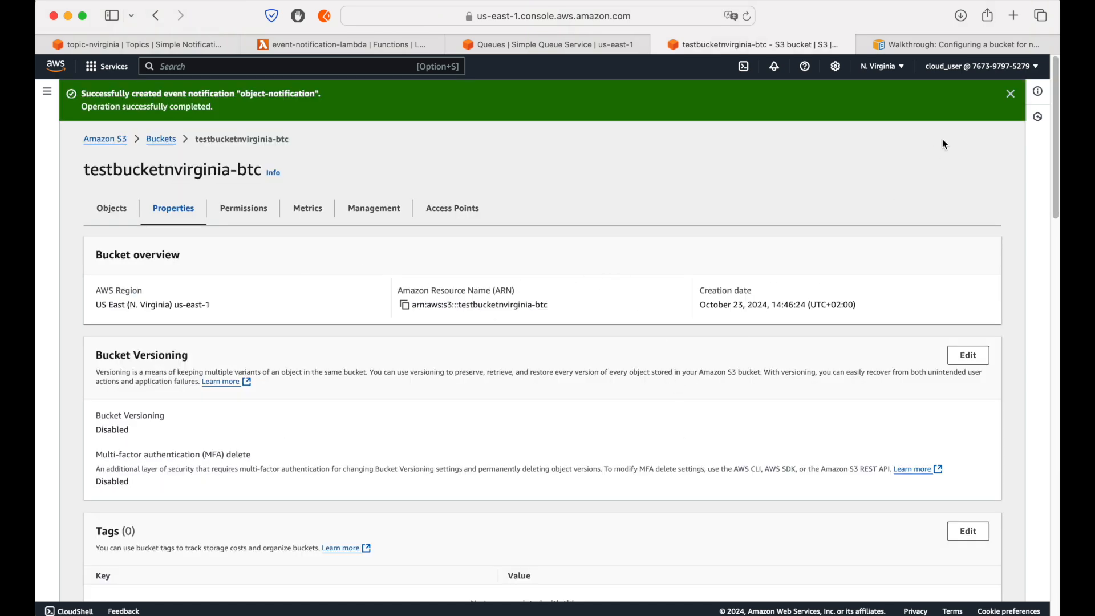
left_click(1011, 95)
Step: Check the destination type of object-notification in the bucket's event notifications, and return to the list of buckets
scroll(490, 350, "down", 15)
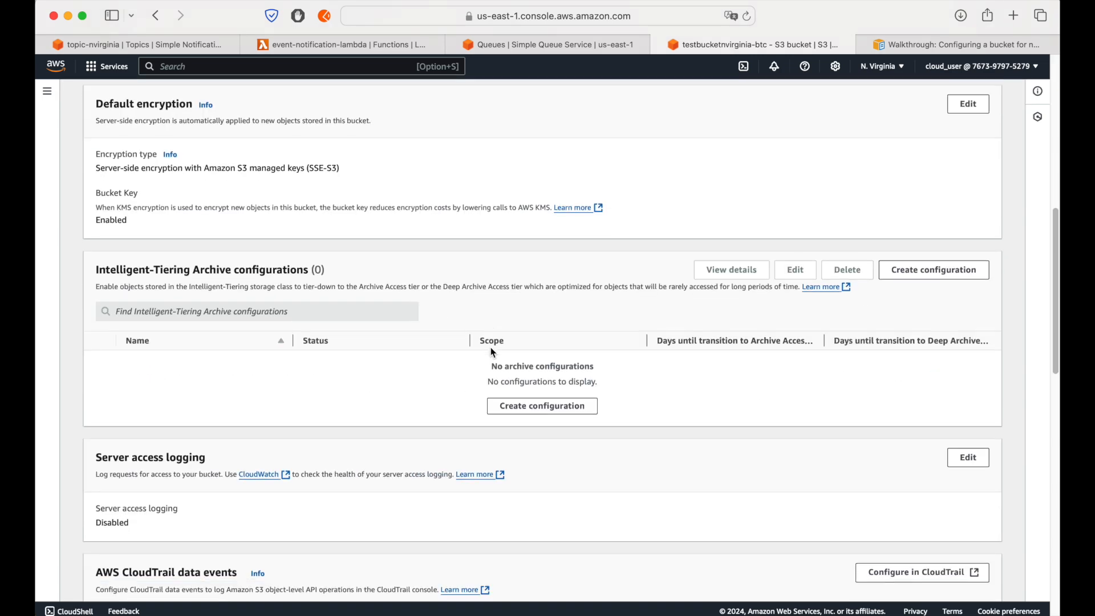
scroll(494, 352, "down", 5)
left_click(104, 332)
left_click_drag(720, 330, 806, 358)
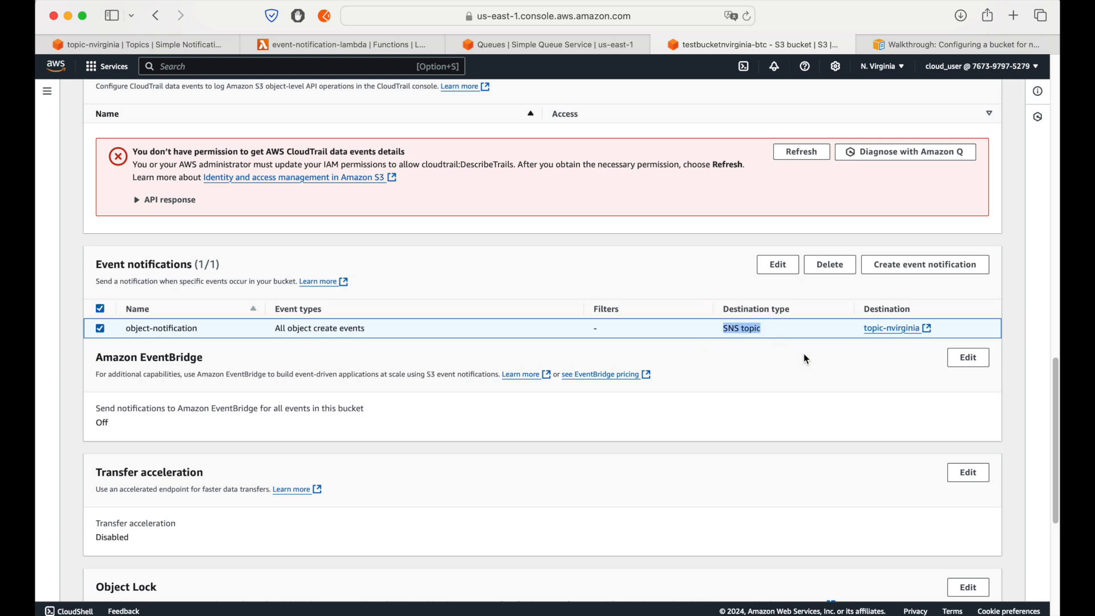
left_click(742, 341)
scroll(683, 367, "up", 15)
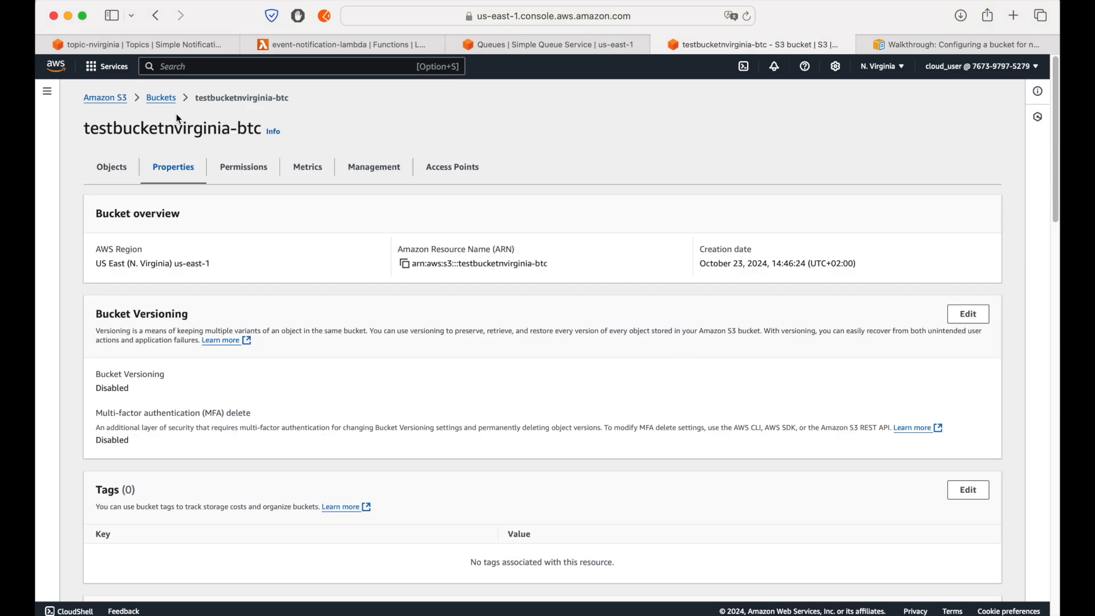
left_click(162, 98)
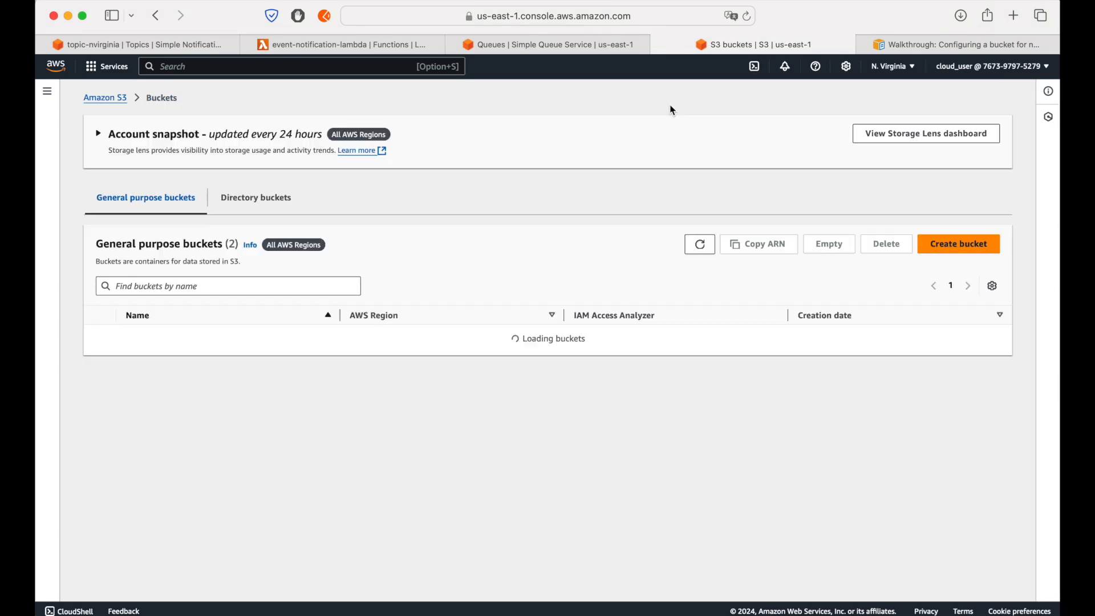
Step: Switch S3 to the US West (Oregon) region and open the event notification settings of testbucketoregon-btc
left_click(914, 69)
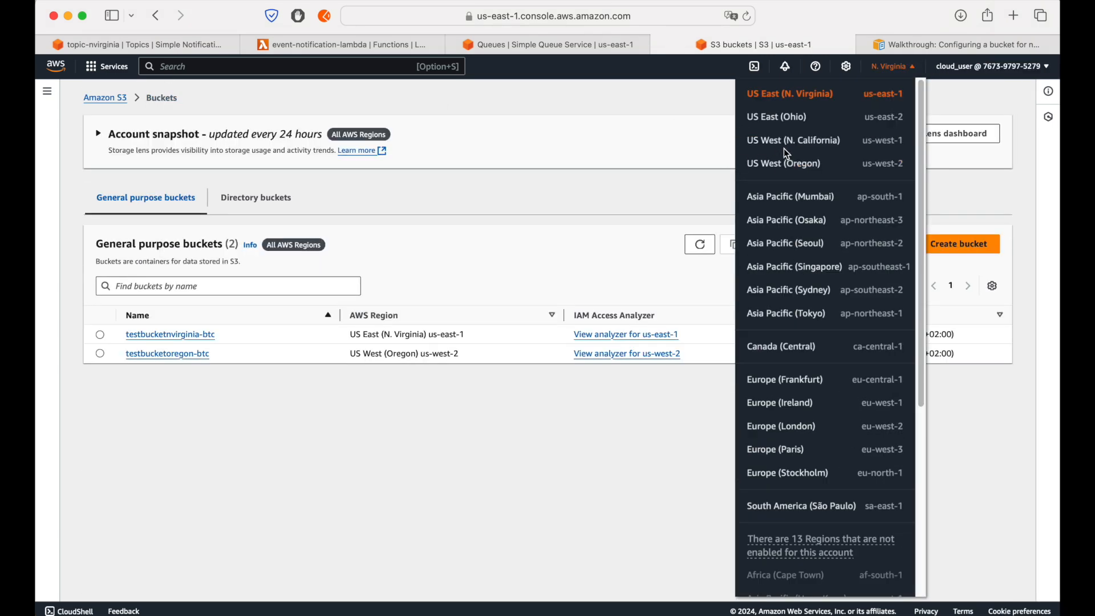
left_click(787, 171)
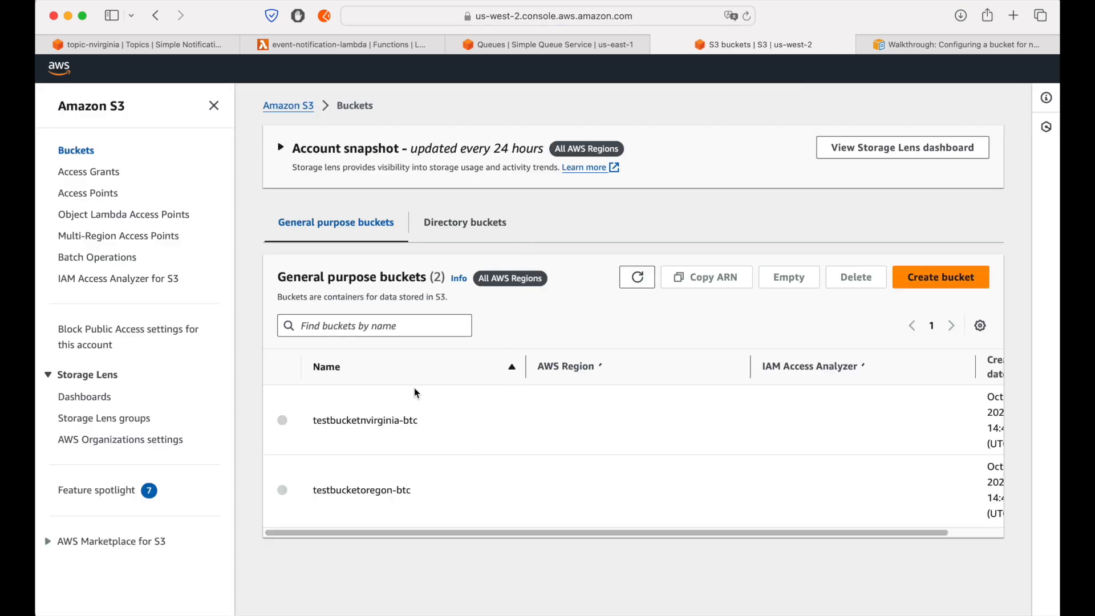
left_click(214, 106)
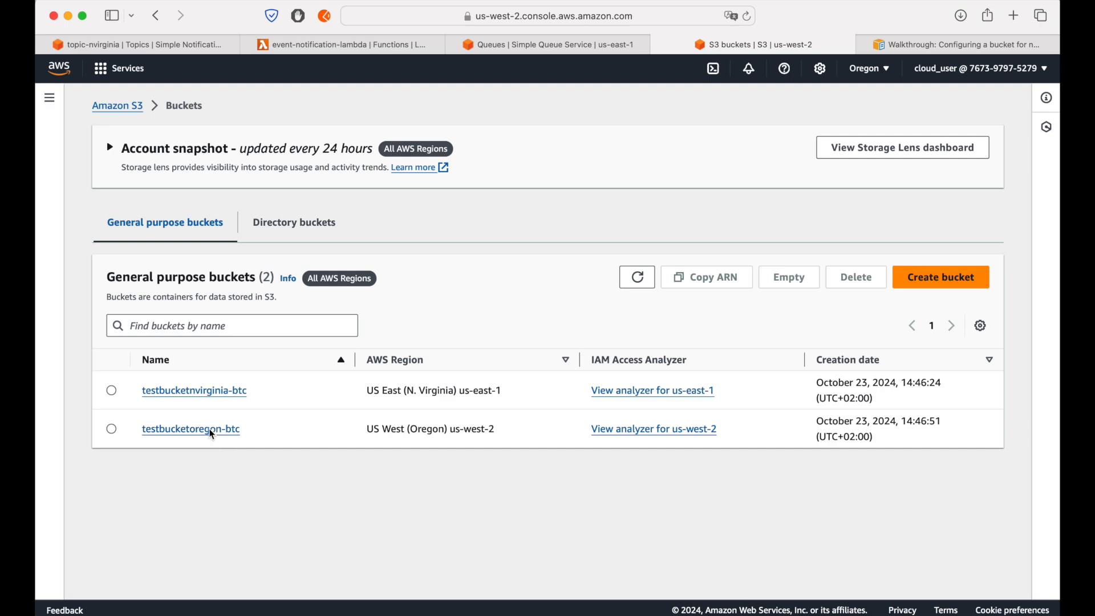
left_click(207, 431)
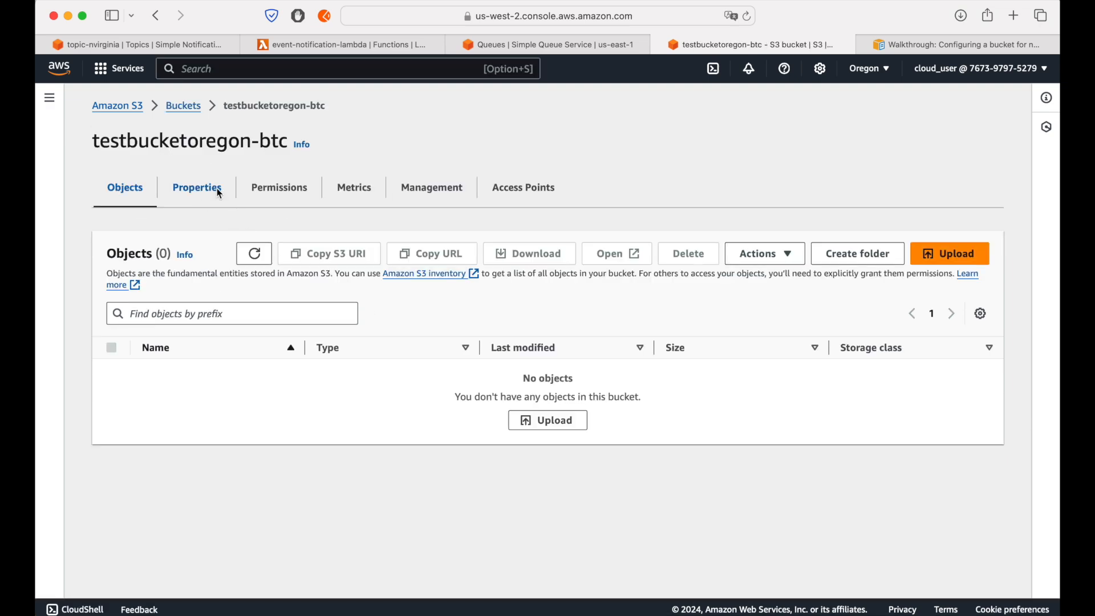
left_click(219, 190)
scroll(493, 357, "down", 15)
scroll(493, 358, "down", 10)
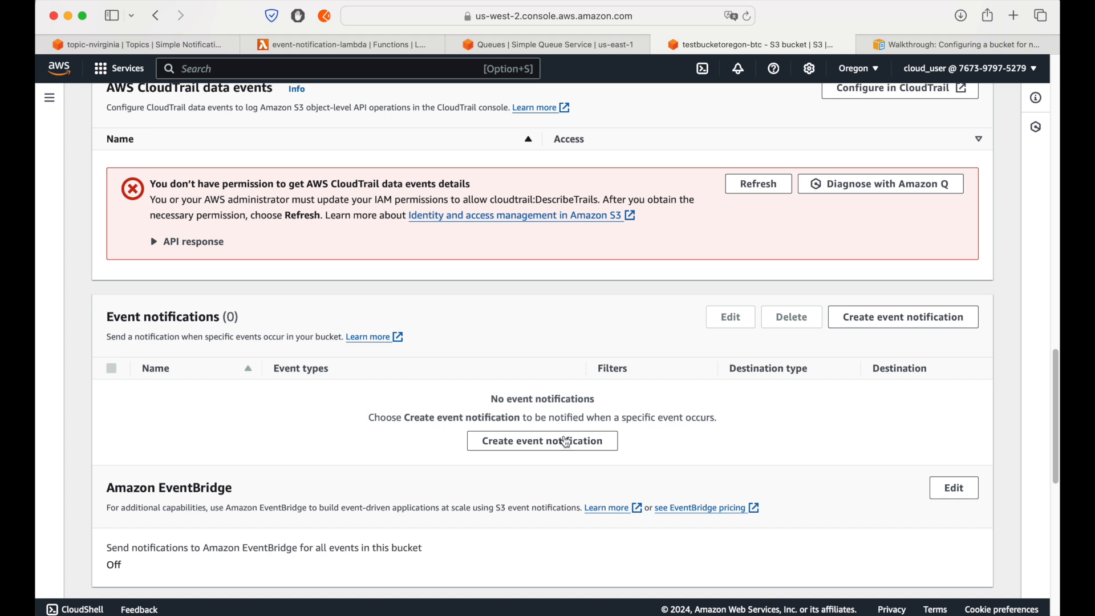
Step: Start a new event notification named object-notification for all object create events
left_click(568, 441)
left_click(181, 299)
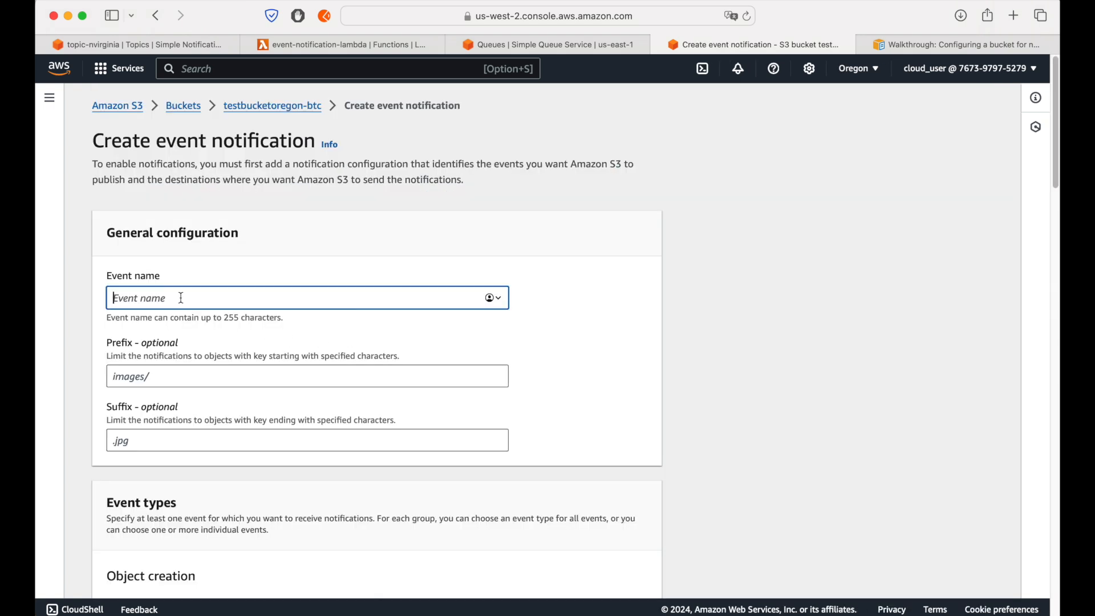
type("object-notification")
scroll(459, 302, "down", 5)
left_click(128, 334)
Step: Set the notification's destination to the SNS topic oregon-topic, try to save it, and read the API response
scroll(620, 314, "down", 10)
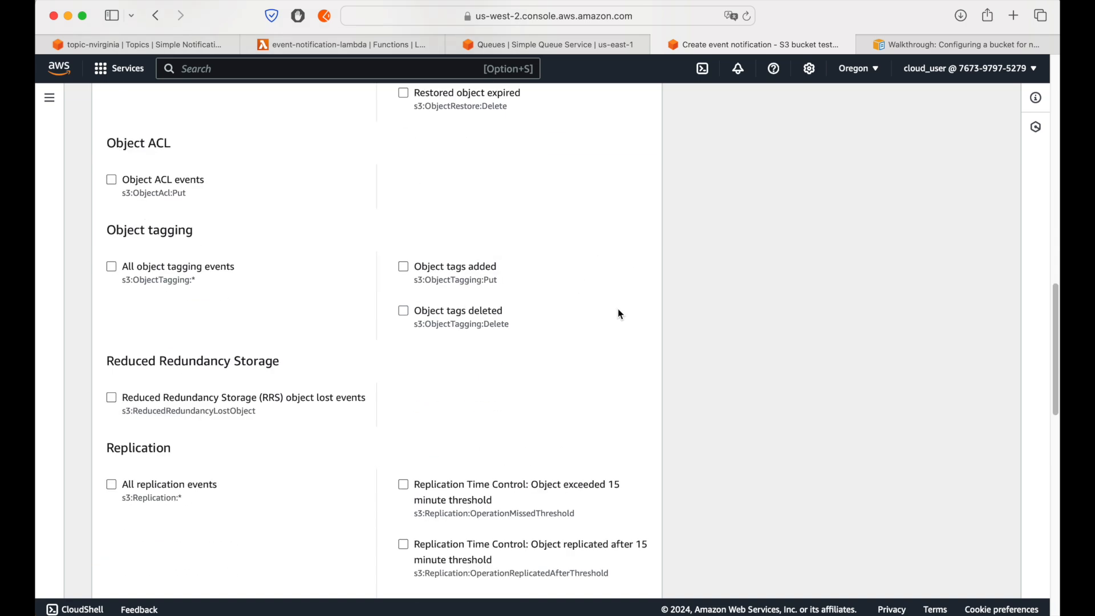
scroll(618, 309, "down", 15)
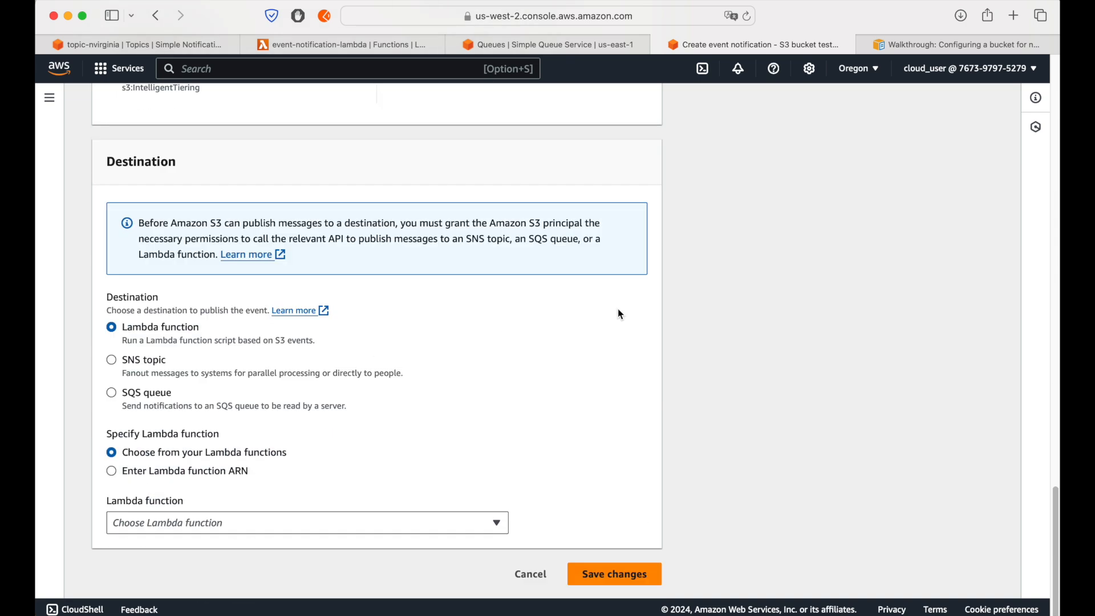
left_click(148, 362)
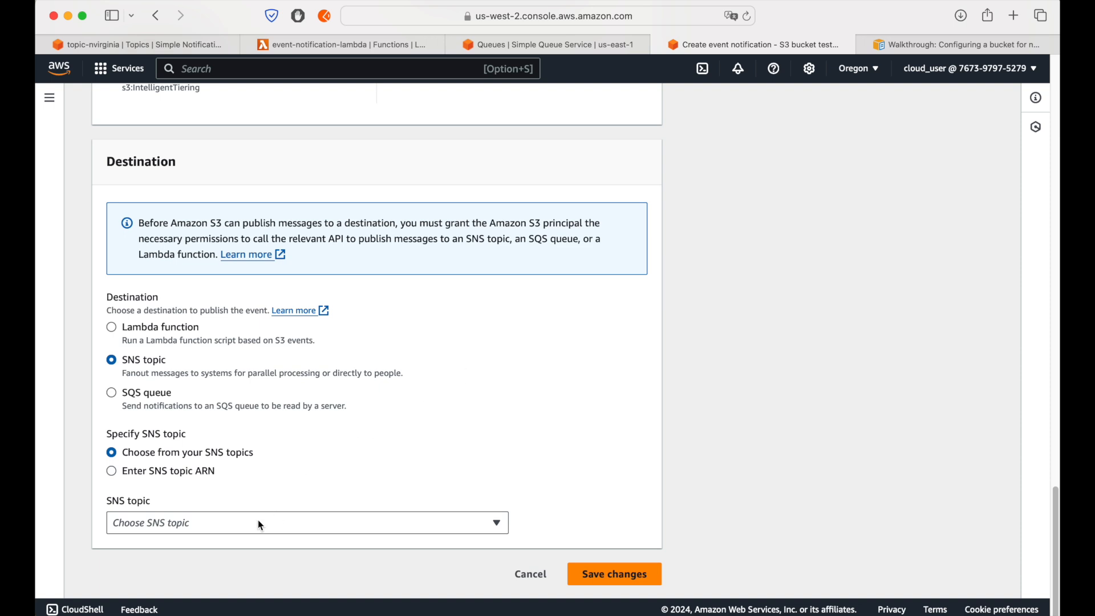
left_click(201, 521)
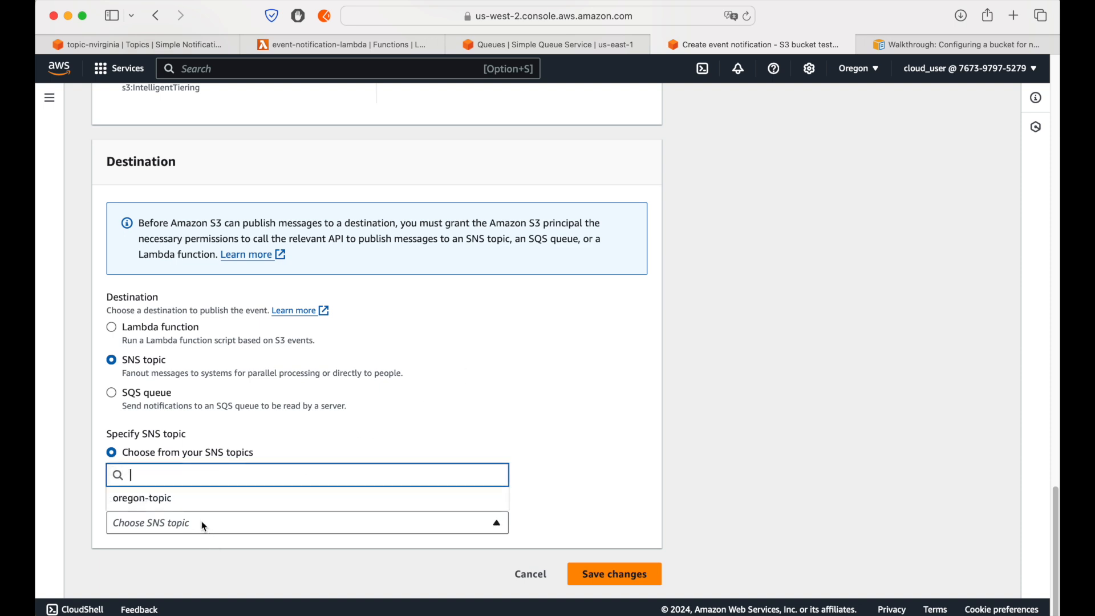
left_click(146, 502)
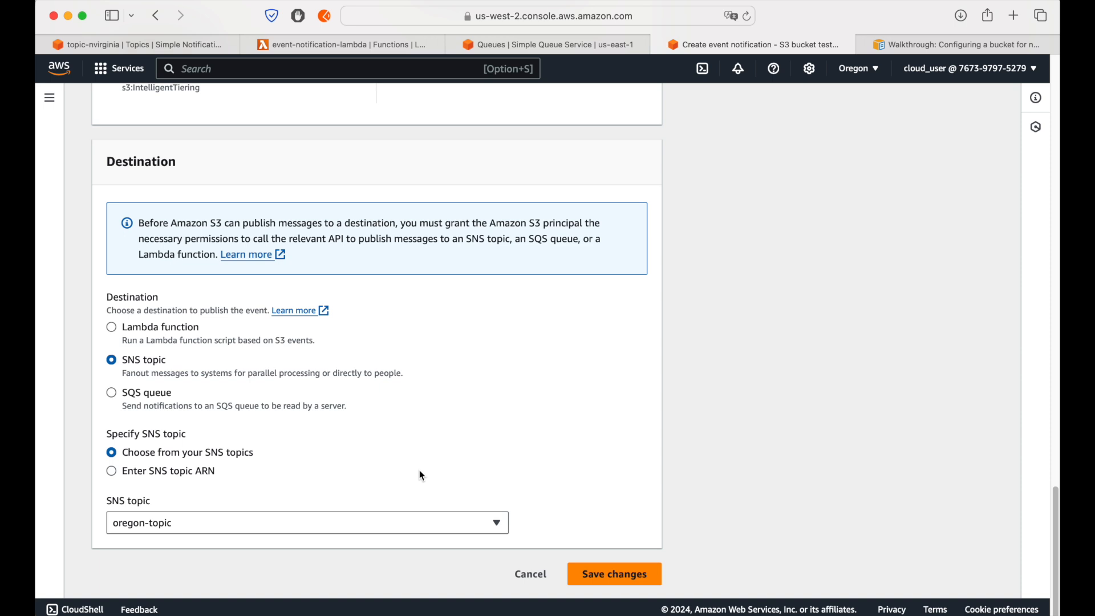
left_click(623, 575)
scroll(622, 471, "down", 3)
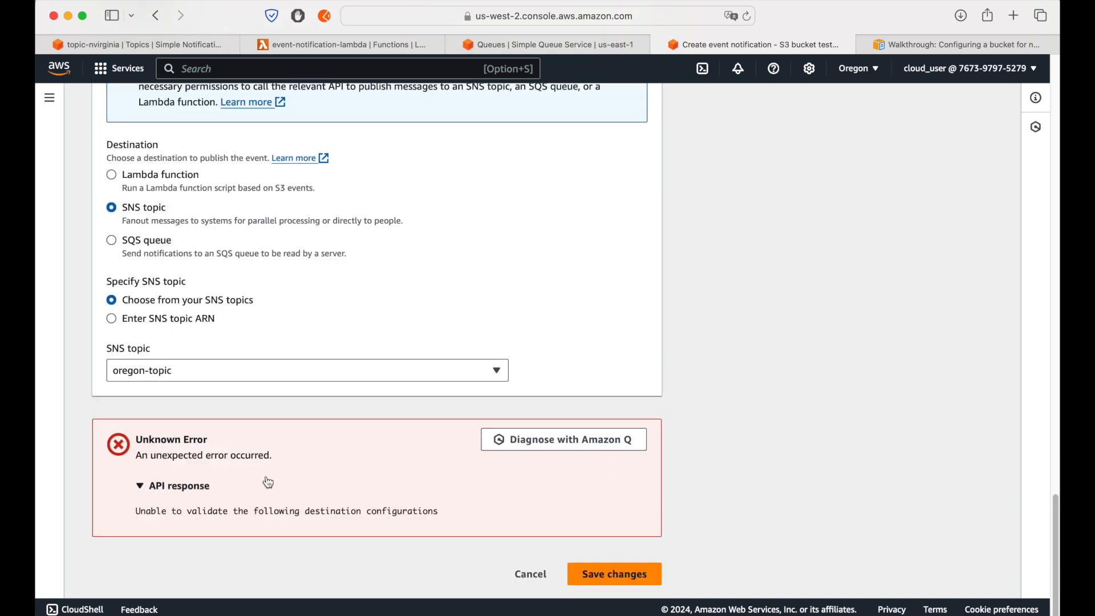
left_click_drag(143, 455, 286, 457)
left_click(332, 466)
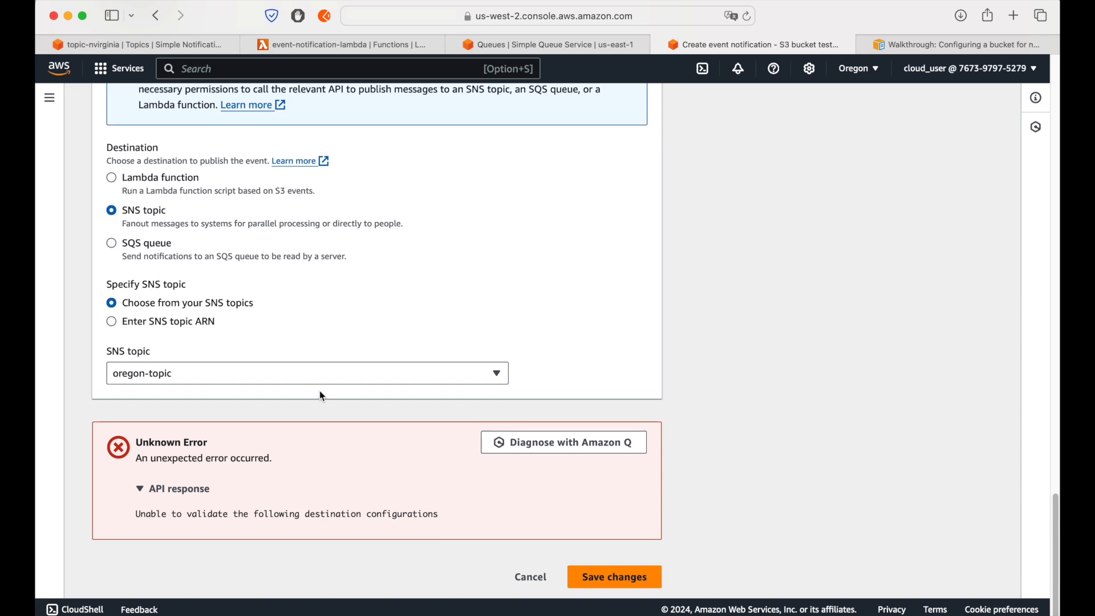
Step: Switch the SNS console to the US West (Oregon) region and open oregon-topic for editing
left_click(173, 46)
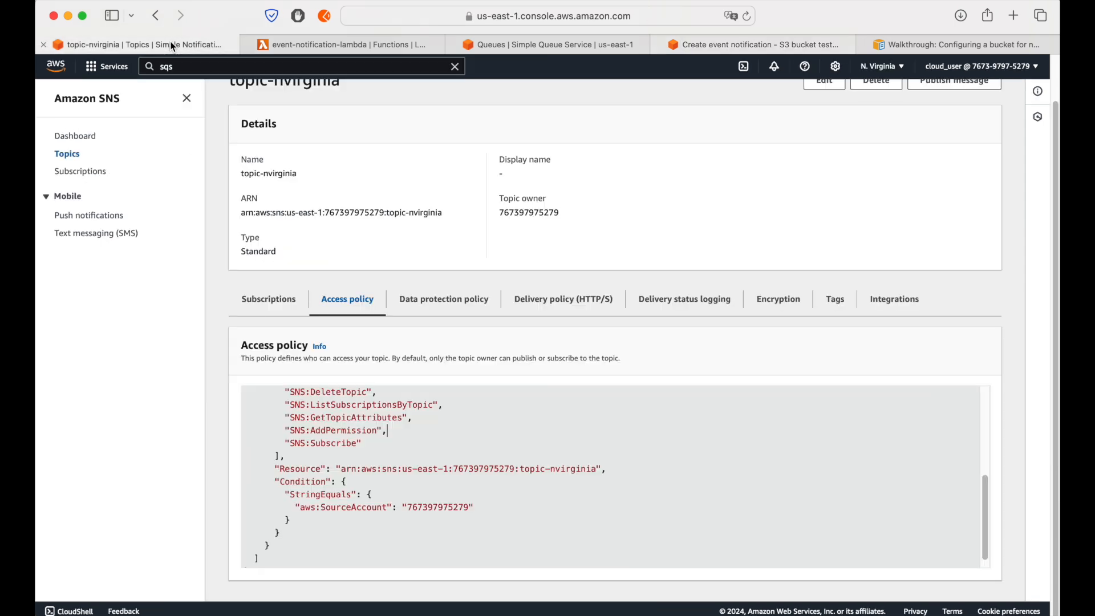
left_click(881, 66)
left_click(764, 165)
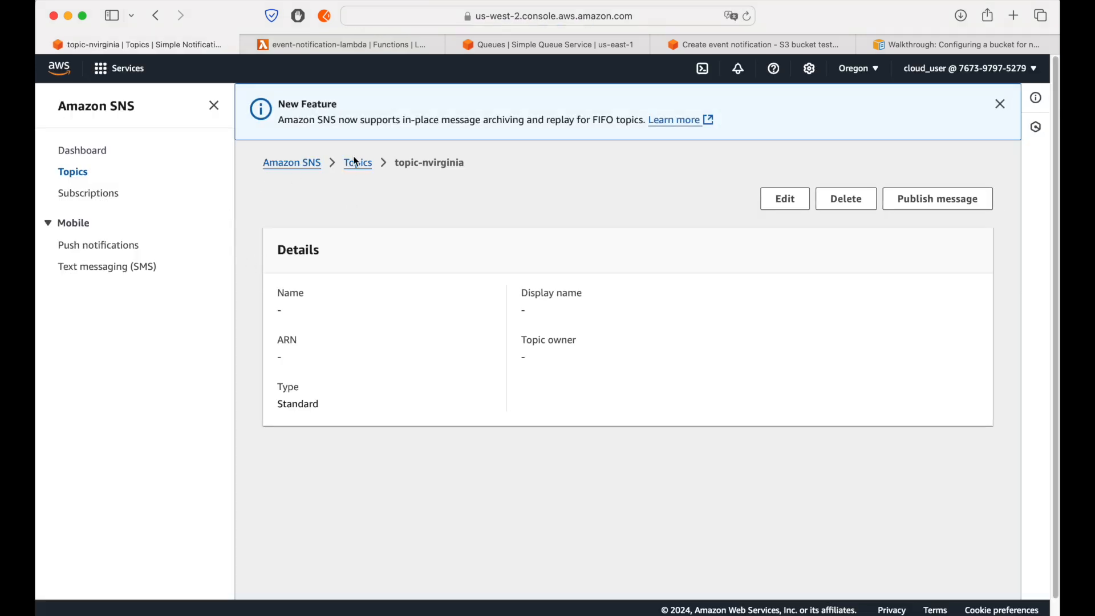
left_click(359, 212)
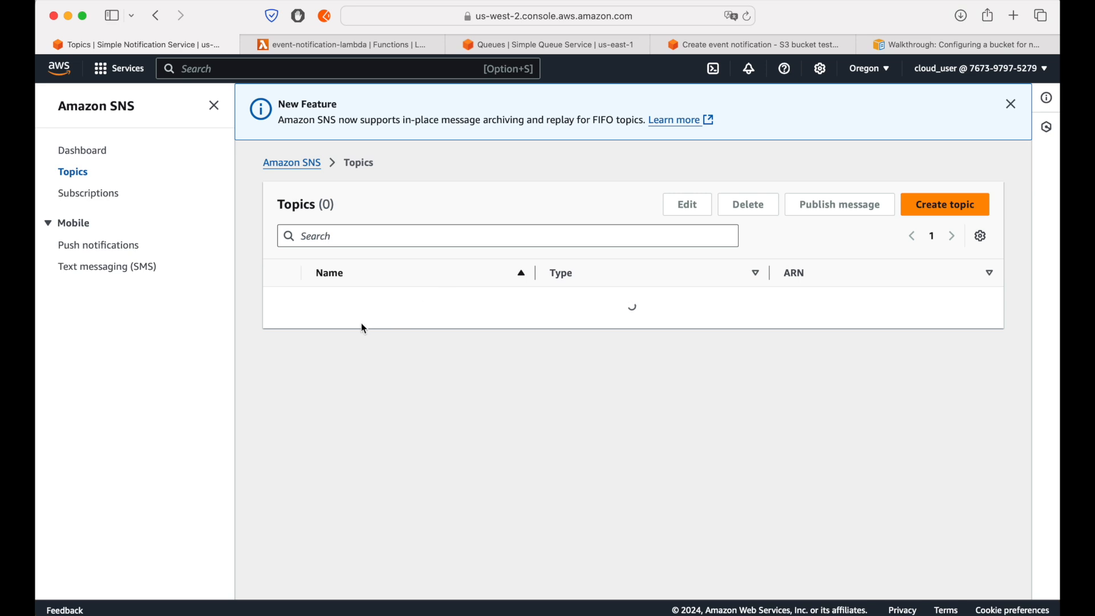
left_click(348, 302)
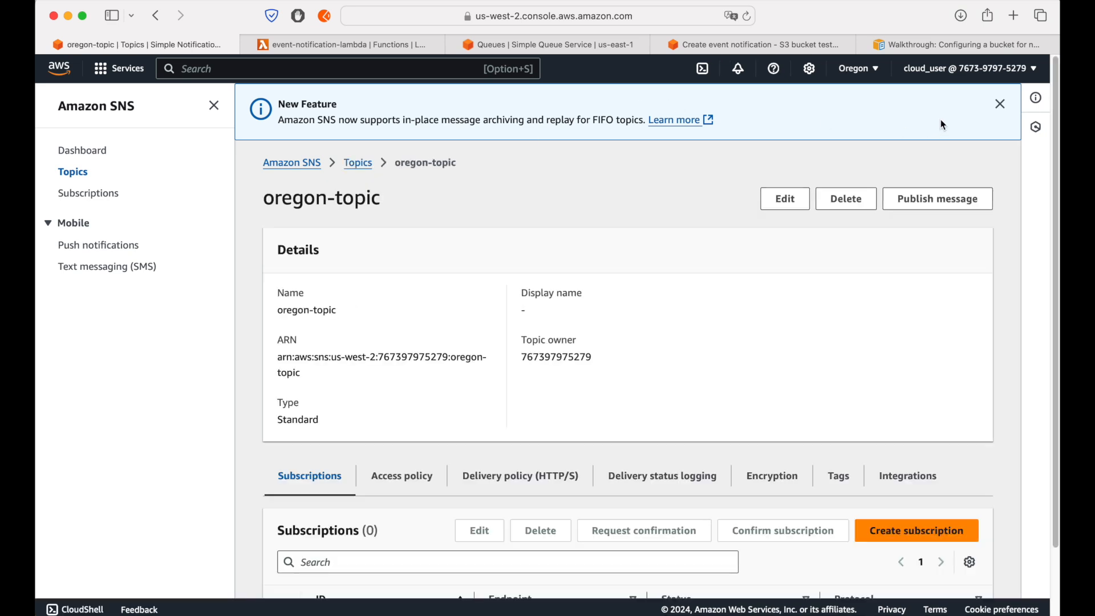
left_click(1011, 103)
left_click(785, 143)
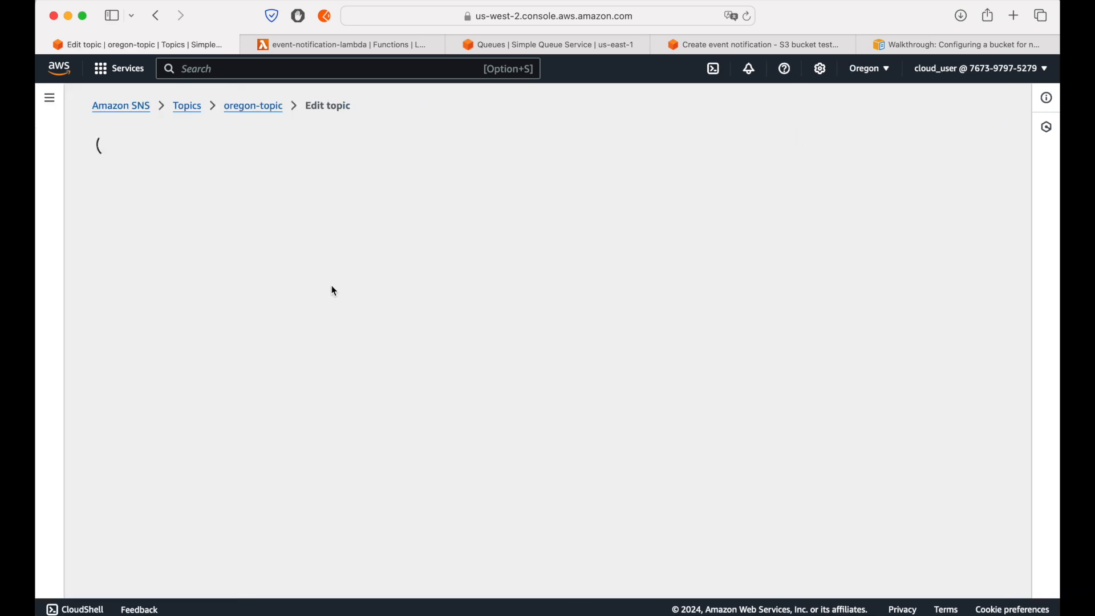
Step: Replace the AWS:SourceOwner condition key with aws:SourceAccount in oregon-topic's access policy, and save the topic
scroll(333, 288, "down", 10)
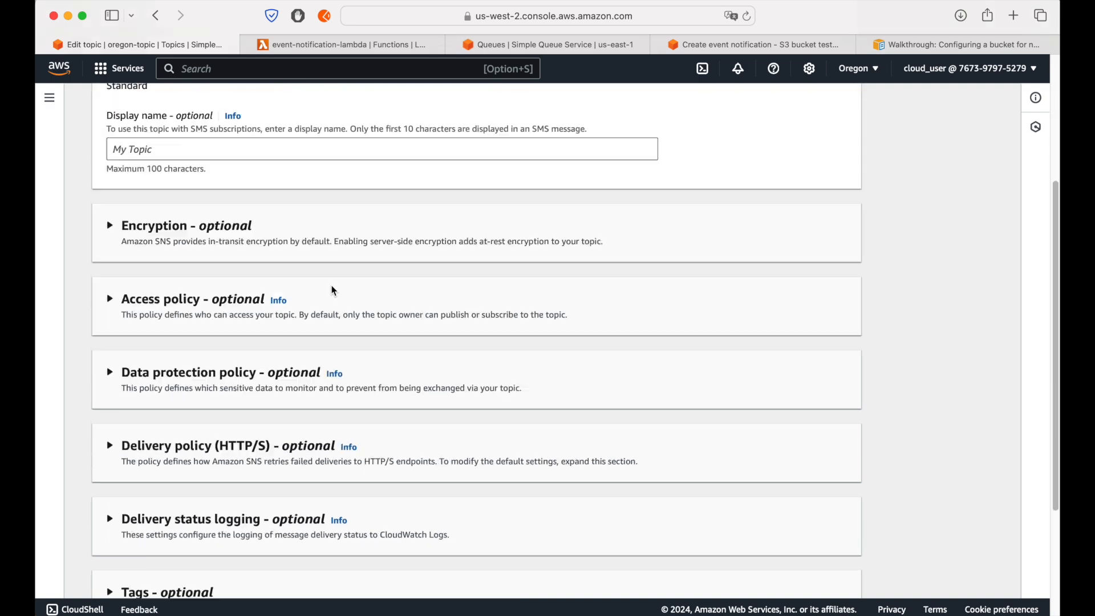
left_click(151, 152)
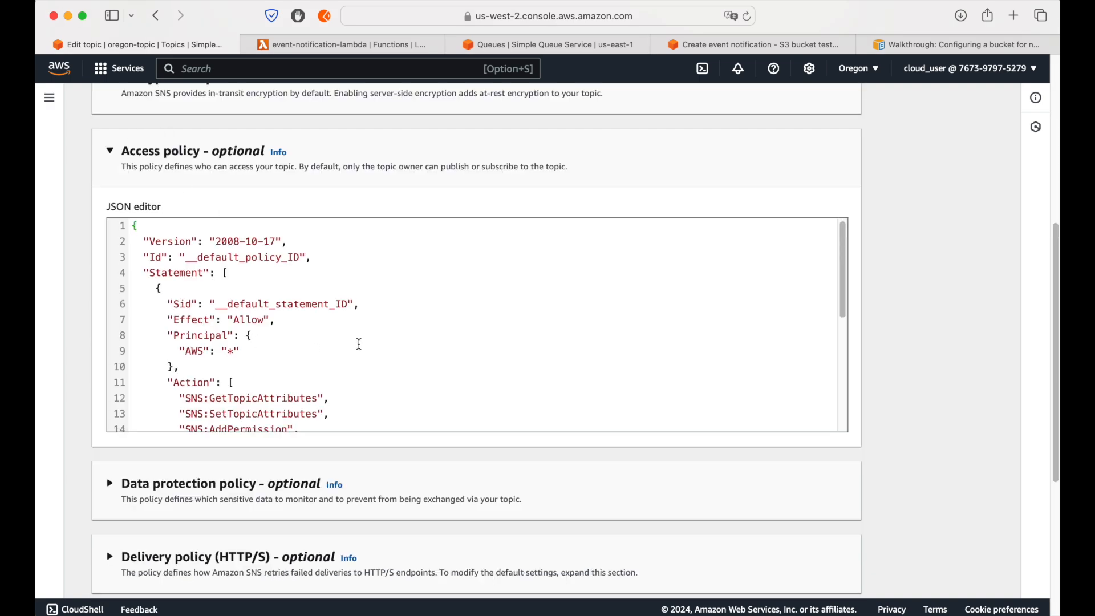
scroll(285, 331, "down", 10)
scroll(198, 306, "up", 5)
left_click_drag(202, 291, 294, 289)
left_click(256, 291)
left_click_drag(197, 291, 289, 293)
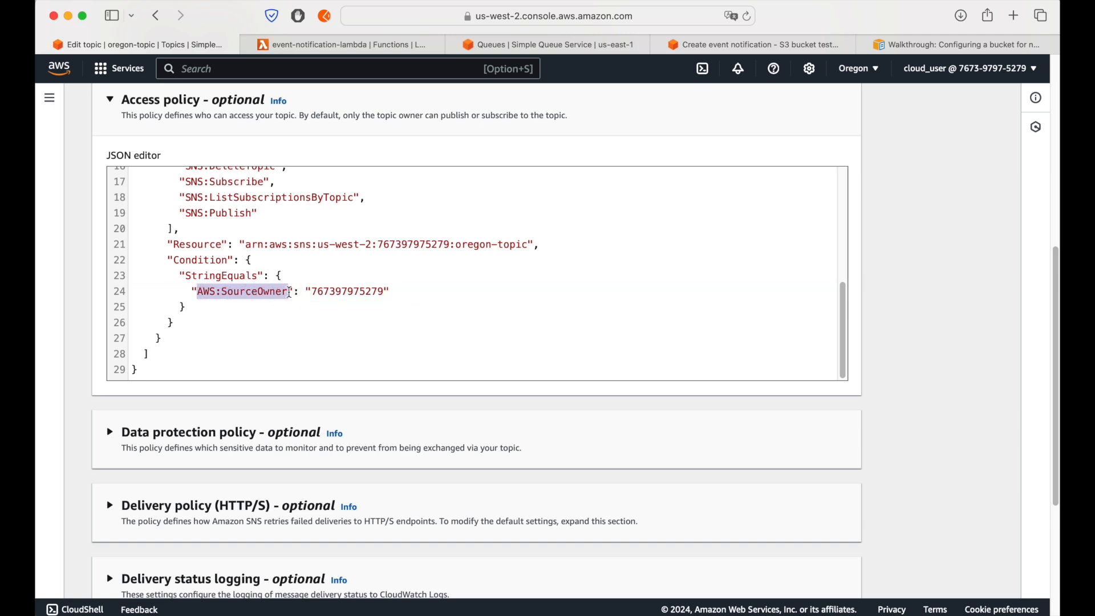
type("aws:SourceAccount")
scroll(888, 432, "down", 5)
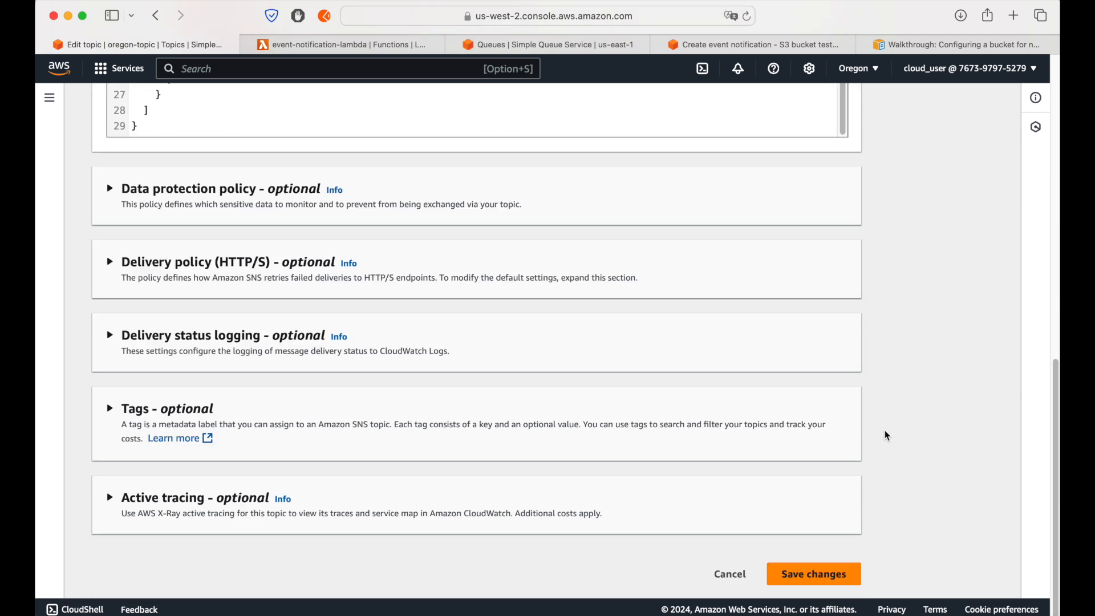
left_click(835, 574)
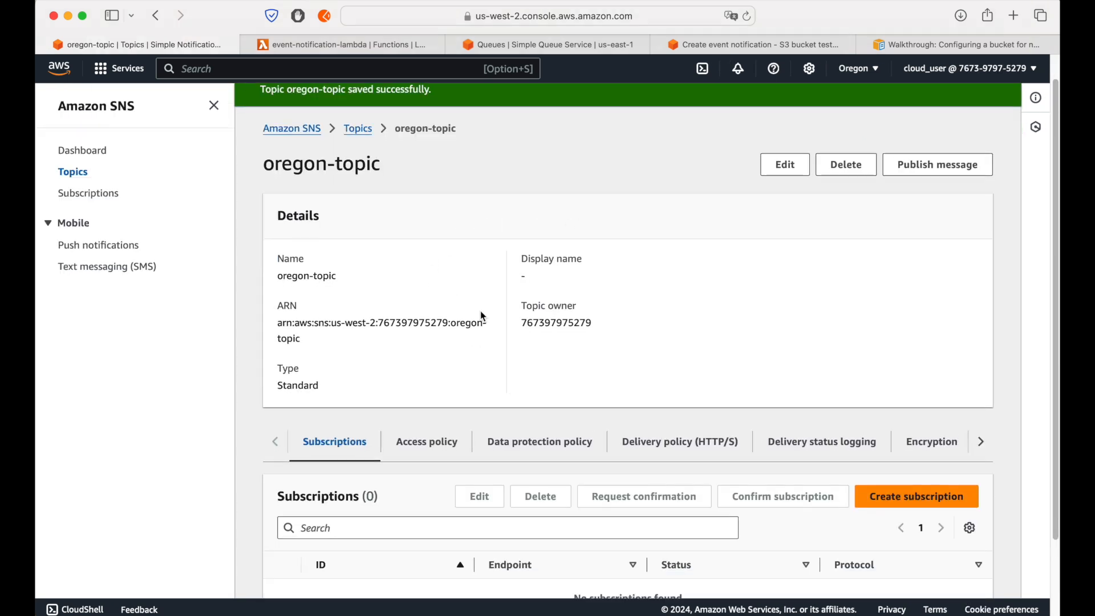
Step: Return to the S3 event notification form and save the notification with oregon-topic as its destination
left_click(707, 44)
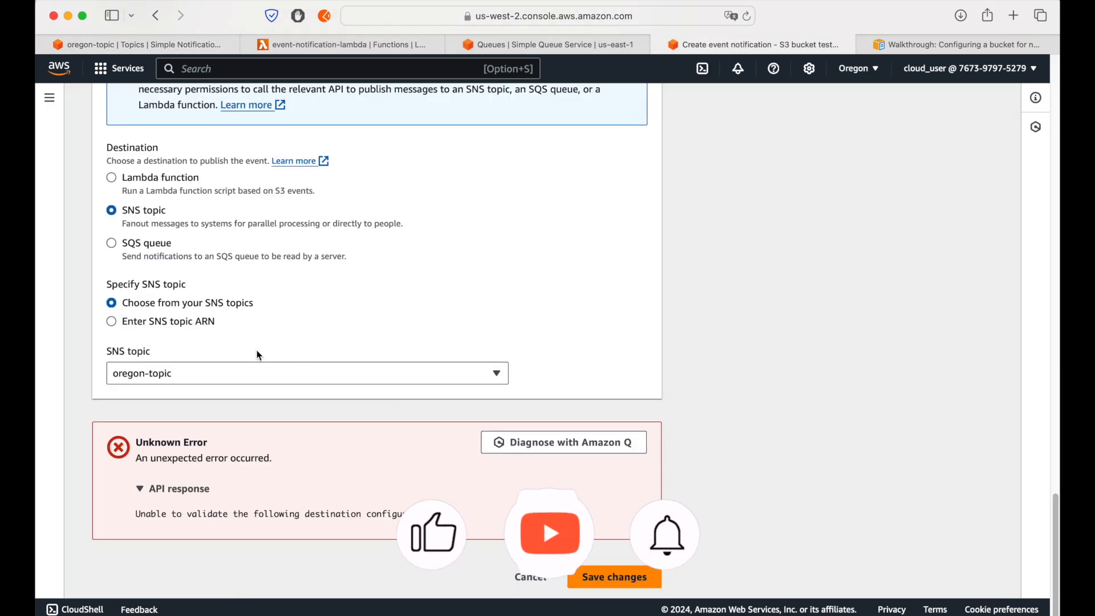
left_click(648, 578)
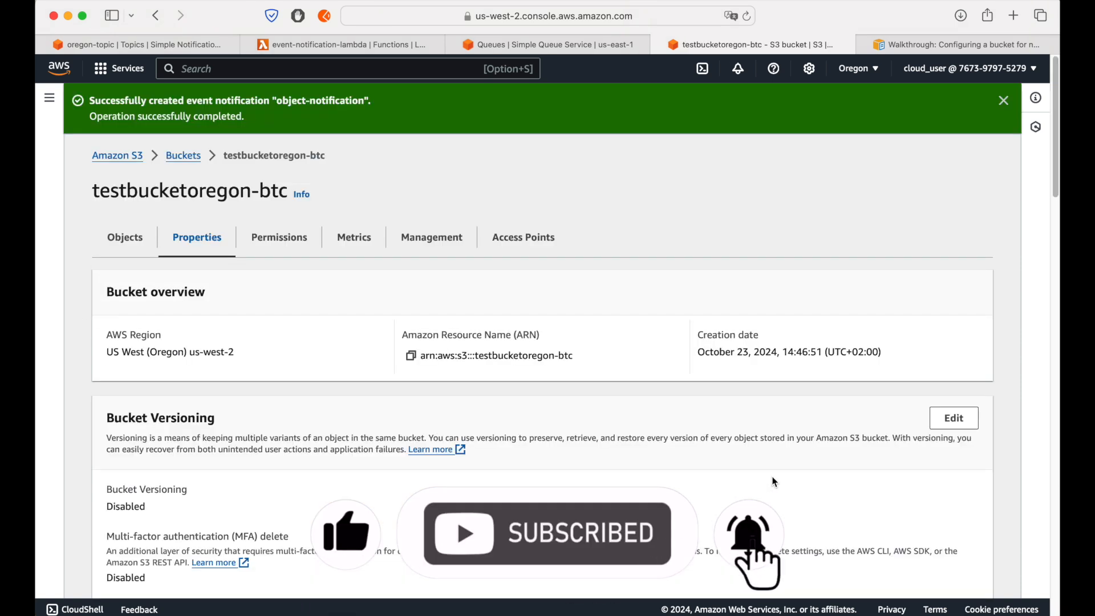
left_click(1004, 101)
Step: Check object-notification's event types and destination in testbucketoregon-btc's event notifications, and return to the list of buckets
scroll(358, 389, "down", 15)
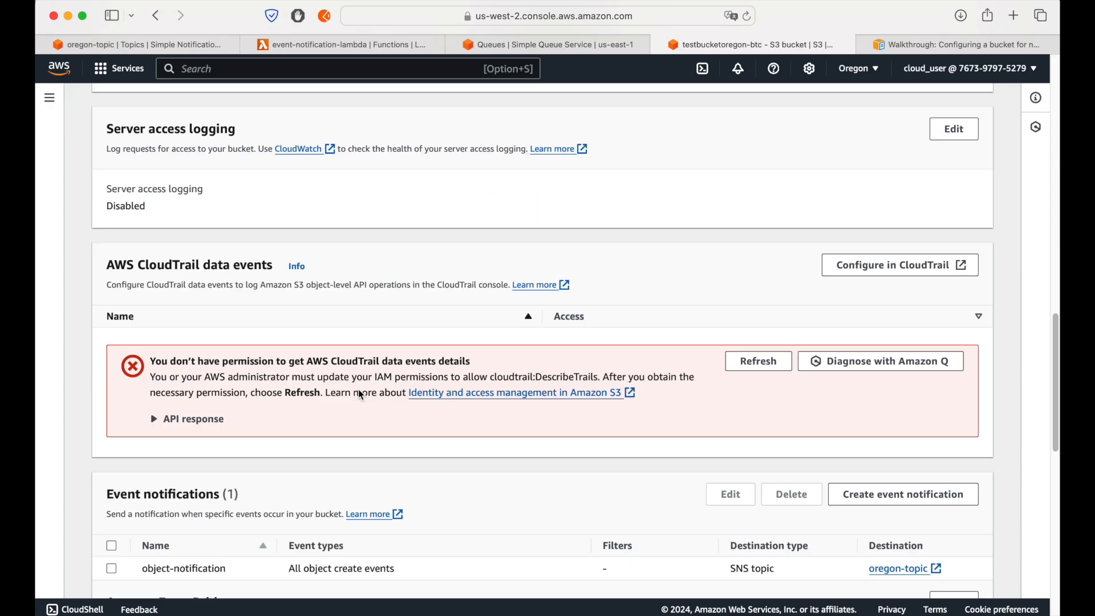
scroll(137, 462, "down", 3)
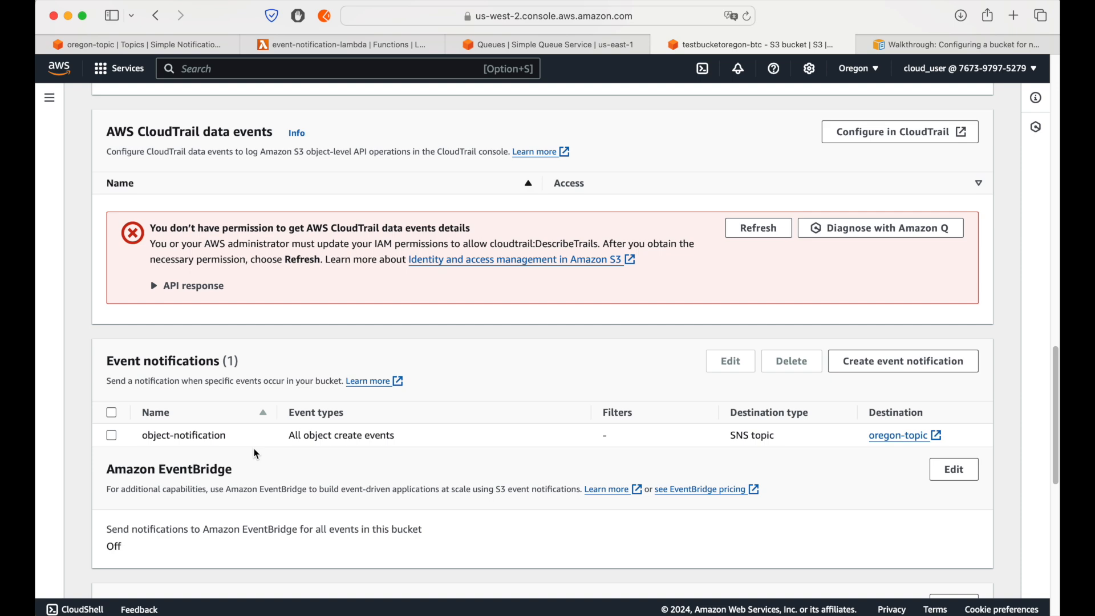
scroll(255, 454, "up", 15)
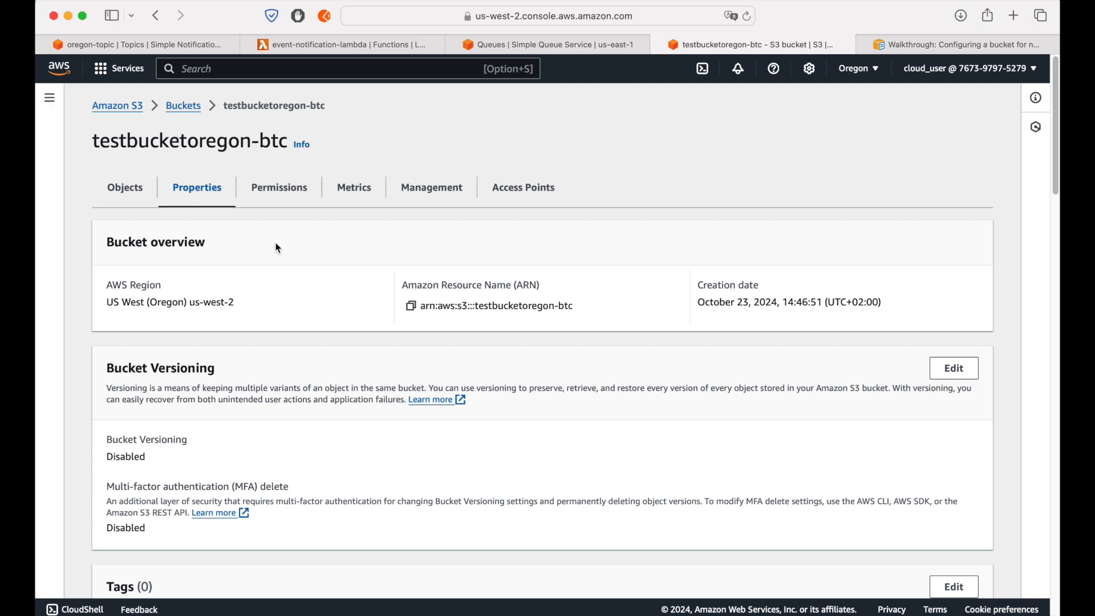
double_click(690, 1)
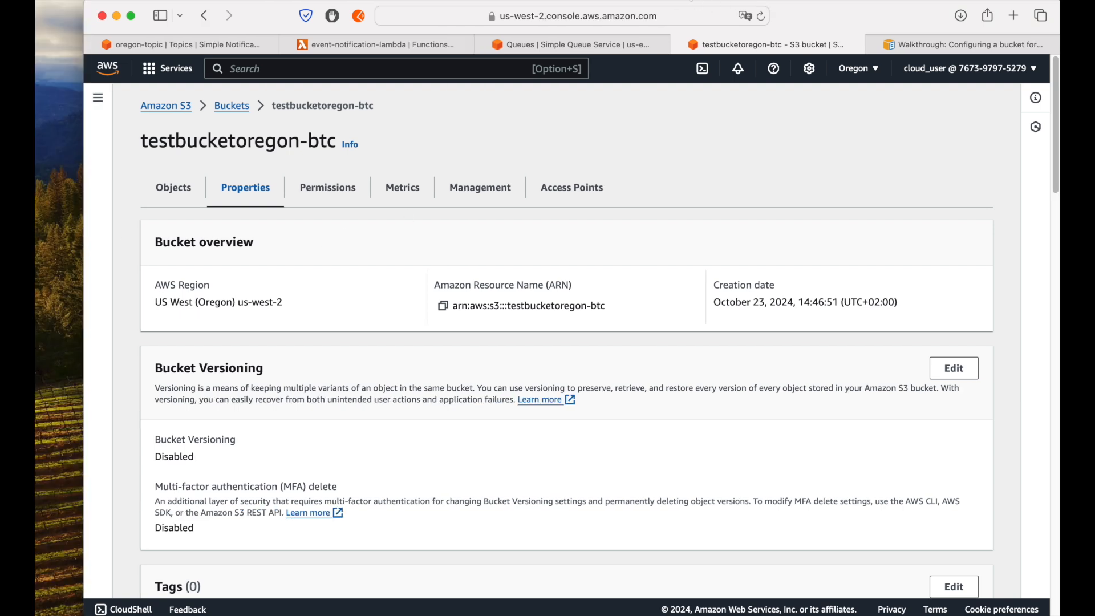
left_click(223, 111)
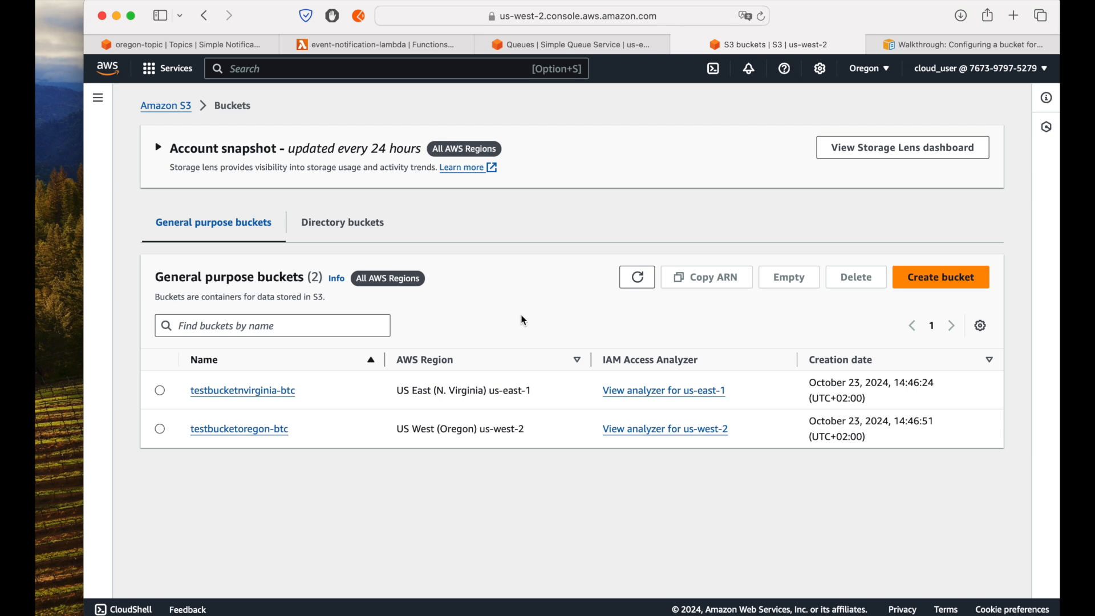
Step: Open the central queue in SQS and review its SNS subscriptions and Lambda triggers
left_click(573, 50)
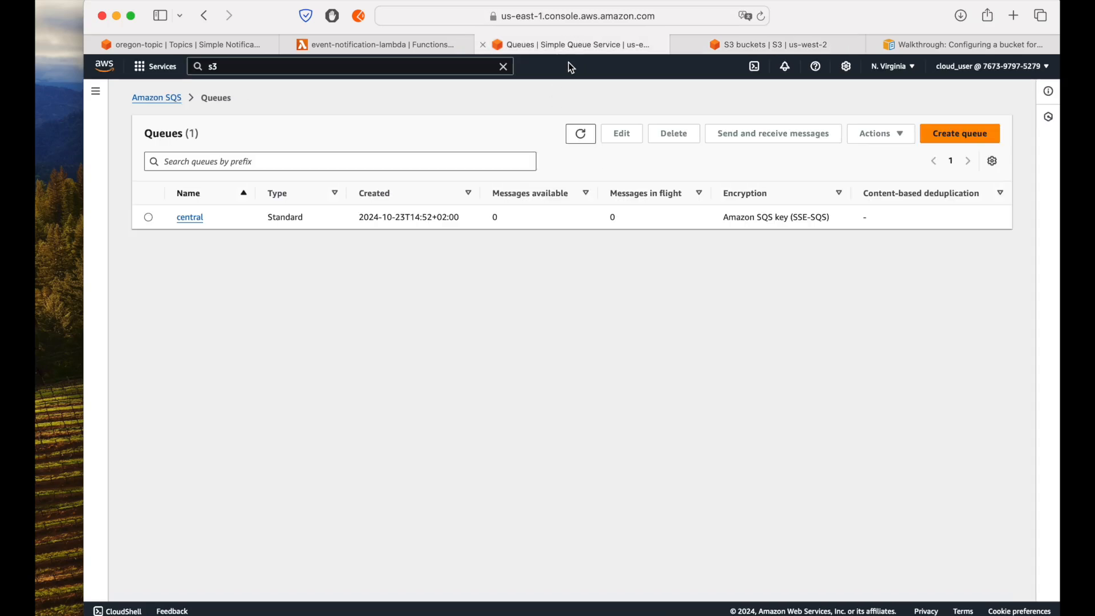
left_click(190, 218)
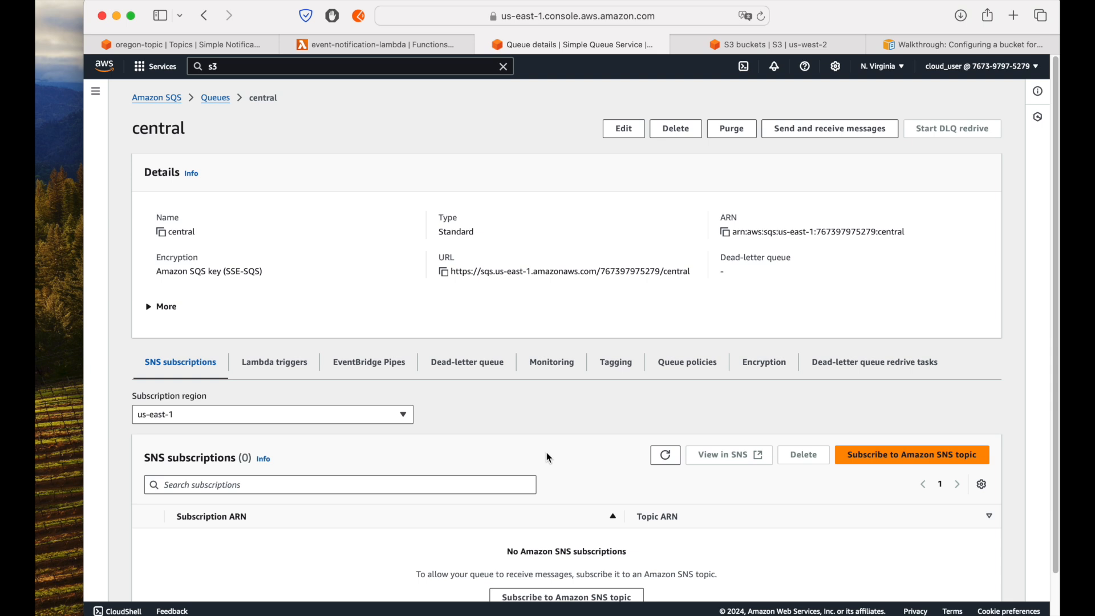
scroll(546, 457, "down", 1)
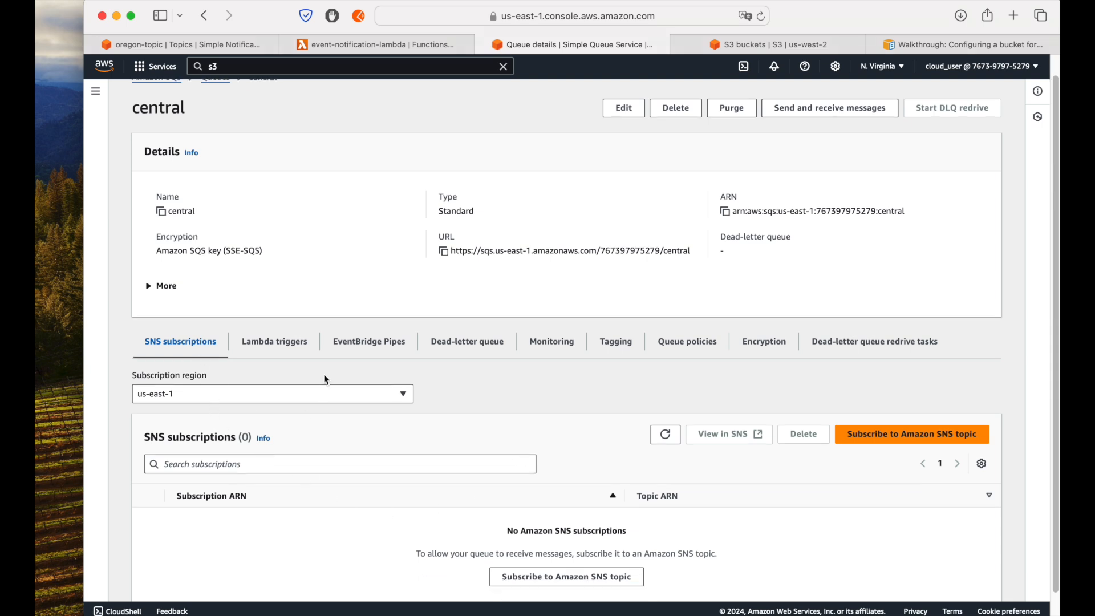
left_click(307, 342)
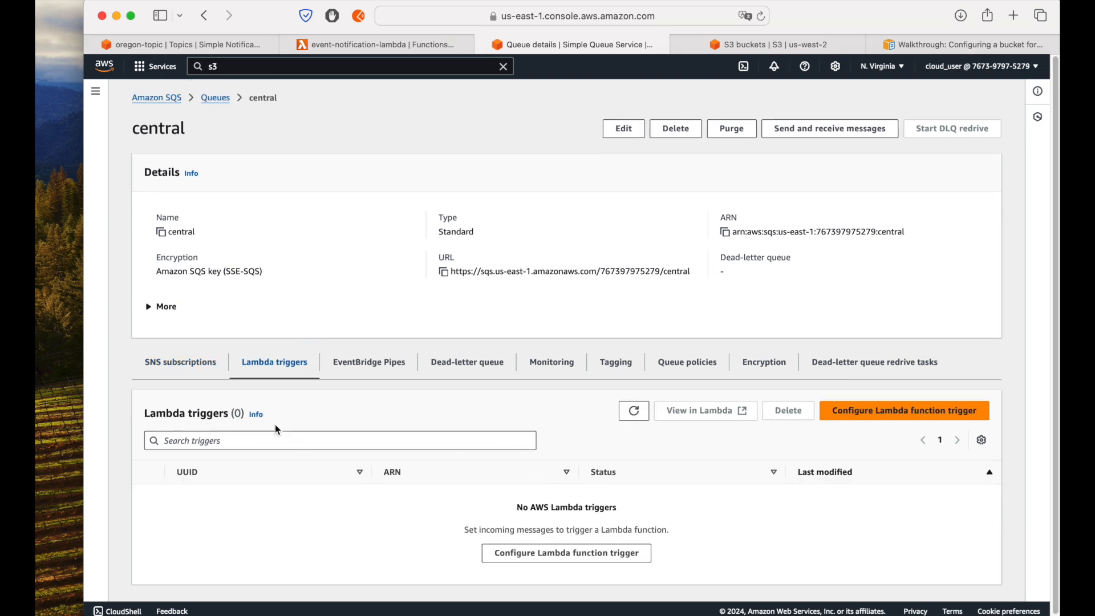
left_click(186, 364)
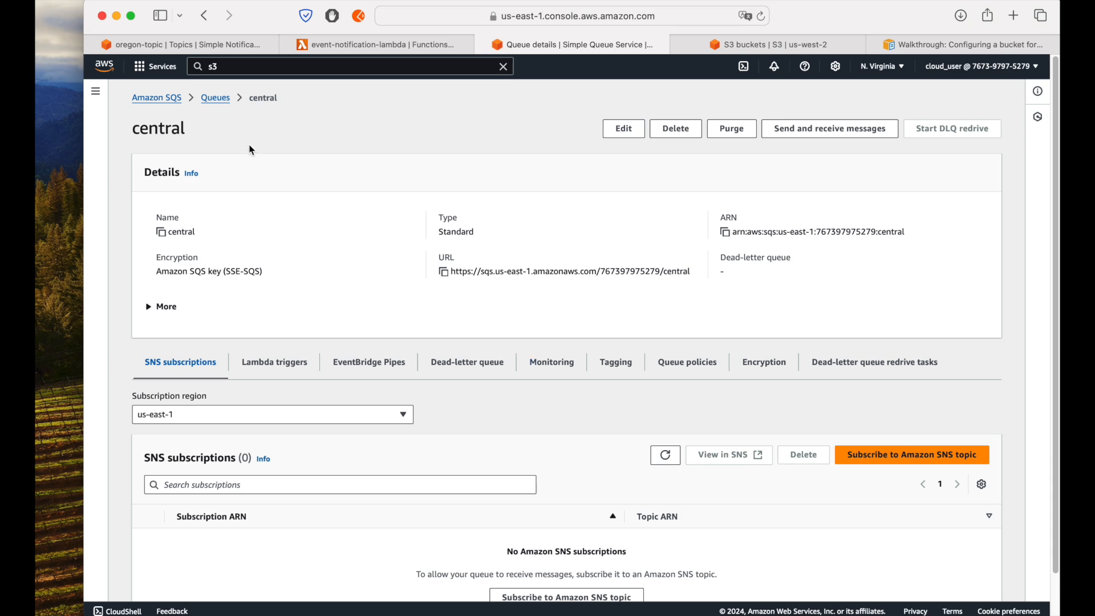
Step: Return to oregon-topic in SNS, dismiss its save notice, and review the topic's details and subscriptions
left_click(207, 45)
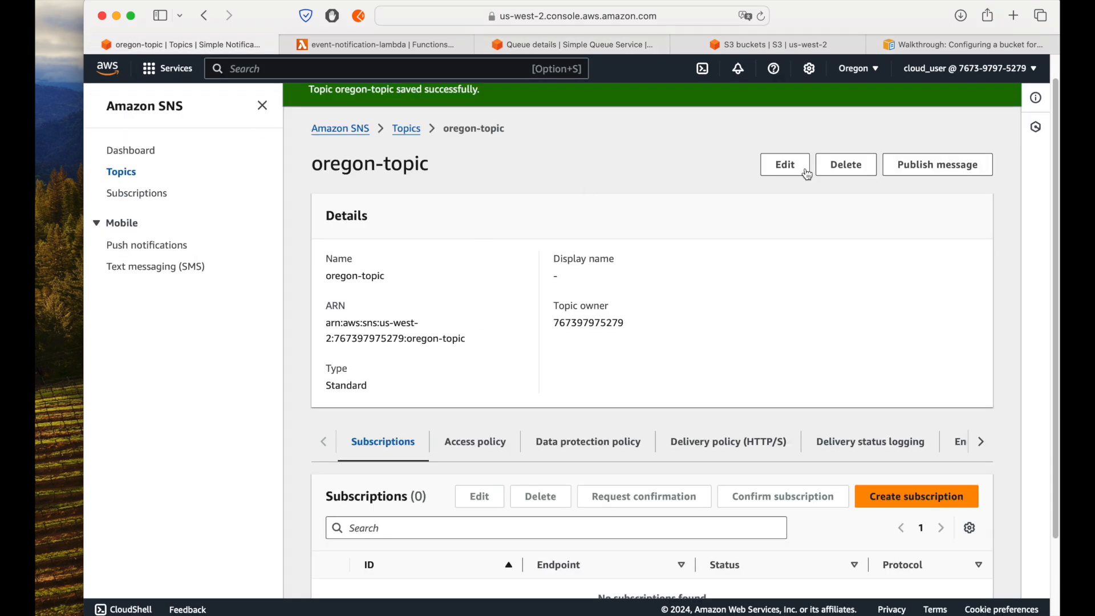
left_click(1004, 101)
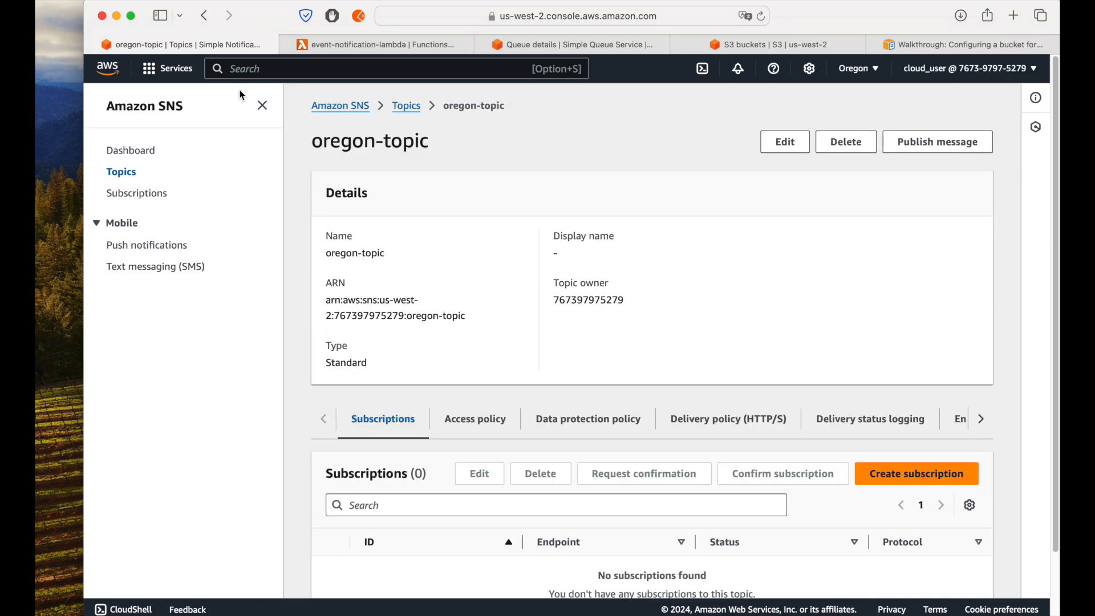
left_click(263, 106)
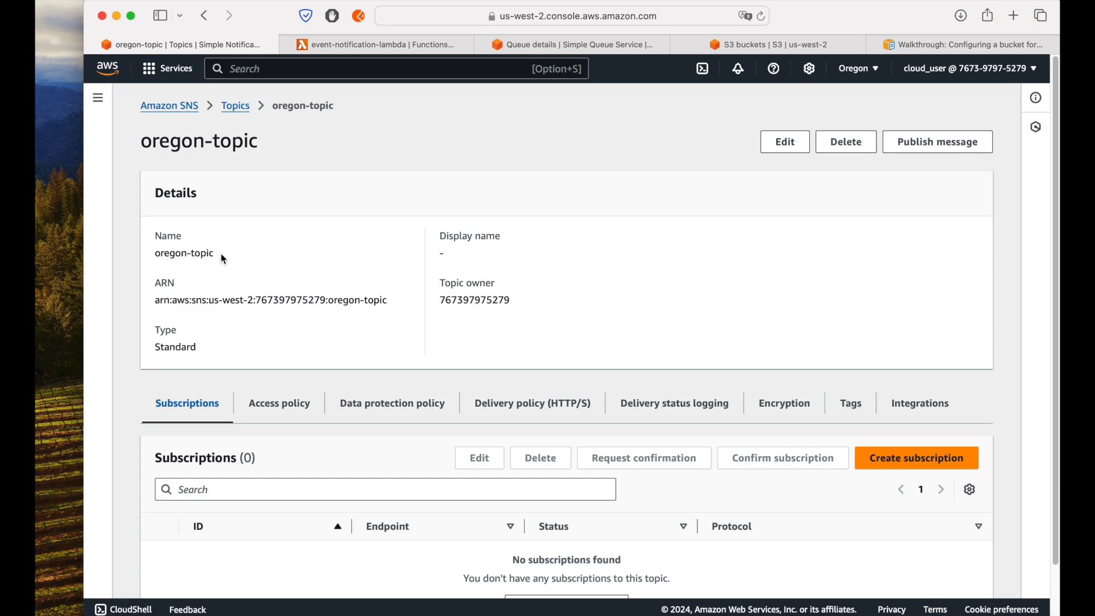
scroll(278, 440, "down", 1)
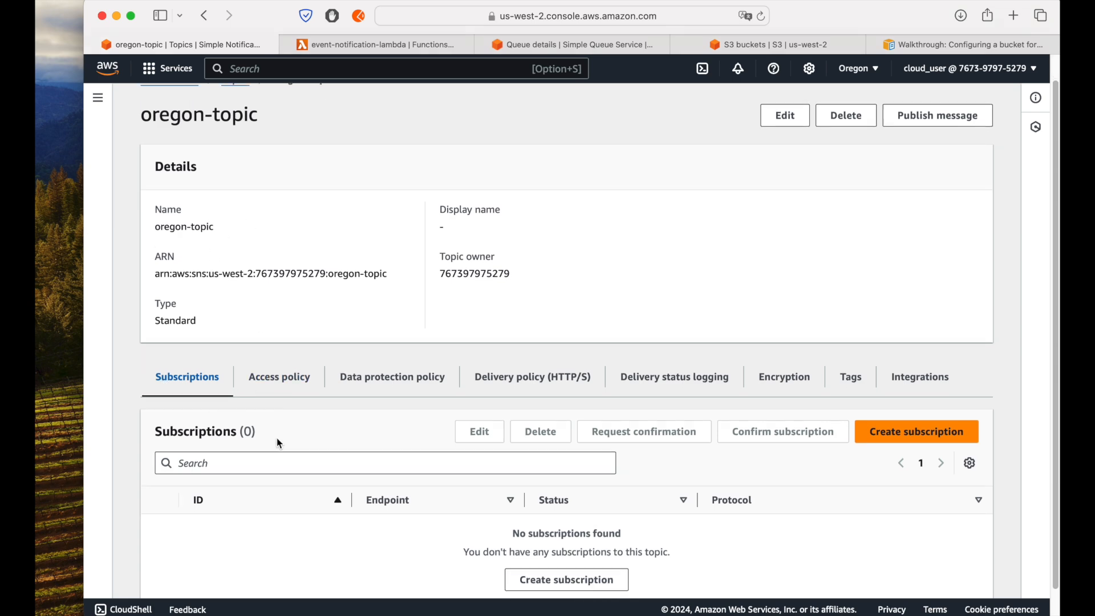
scroll(279, 443, "down", 2)
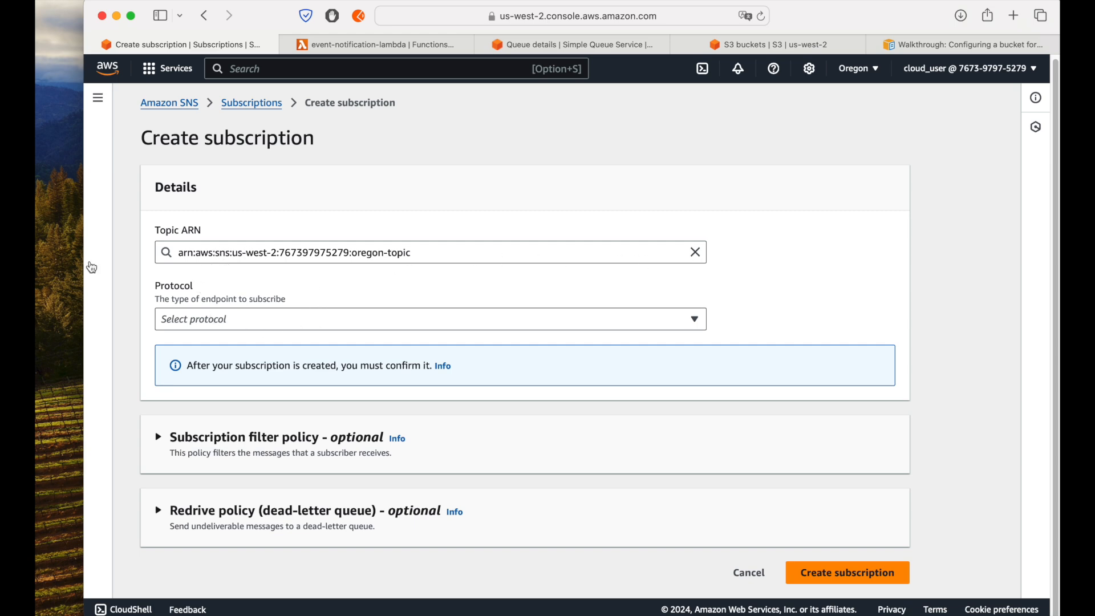
left_click(220, 321)
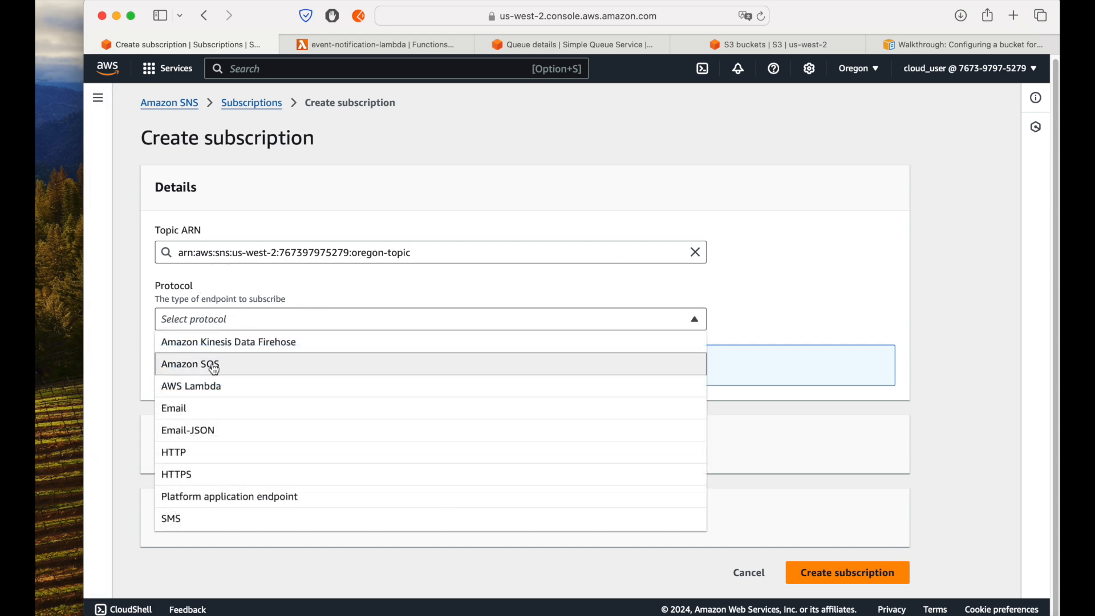
left_click(845, 282)
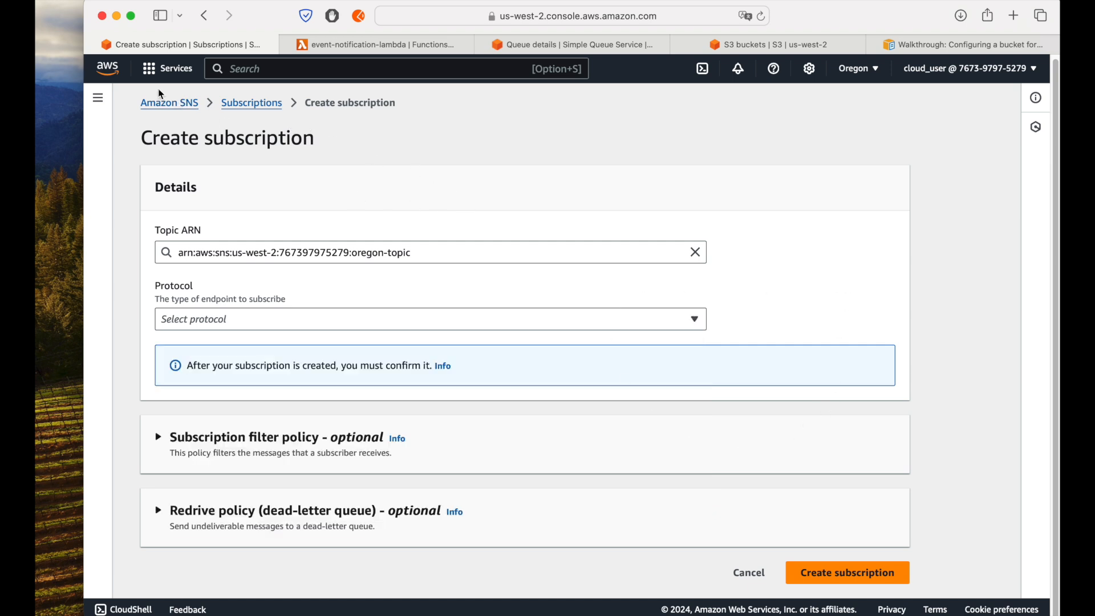
left_click(168, 105)
left_click(104, 95)
left_click(122, 172)
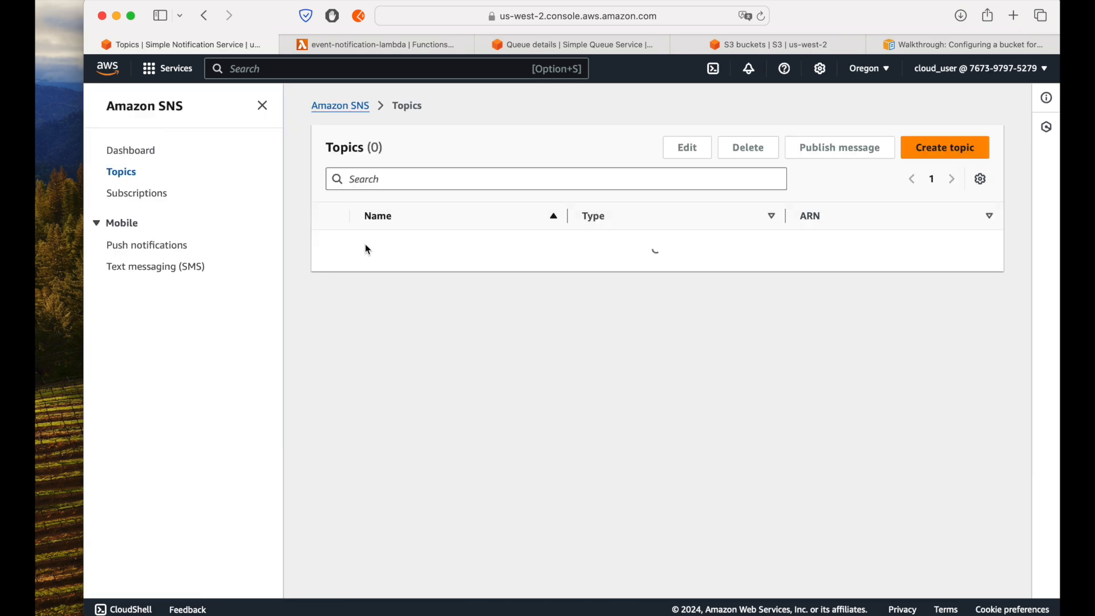
left_click(404, 248)
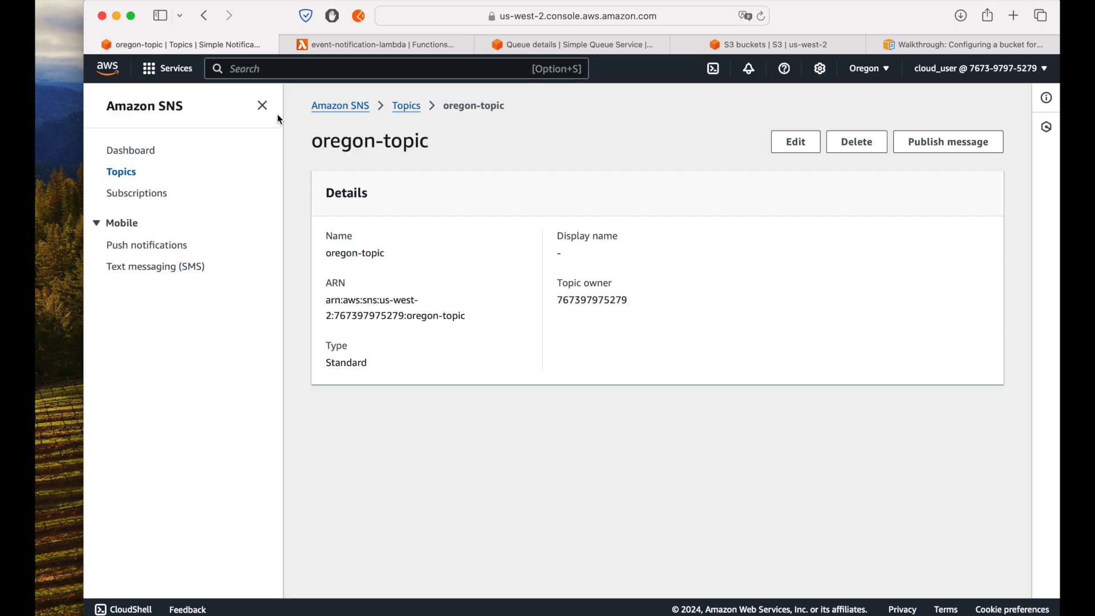
left_click(260, 105)
Step: Start a new subscription for oregon-topic with Amazon SQS as the protocol
scroll(371, 350, "down", 2)
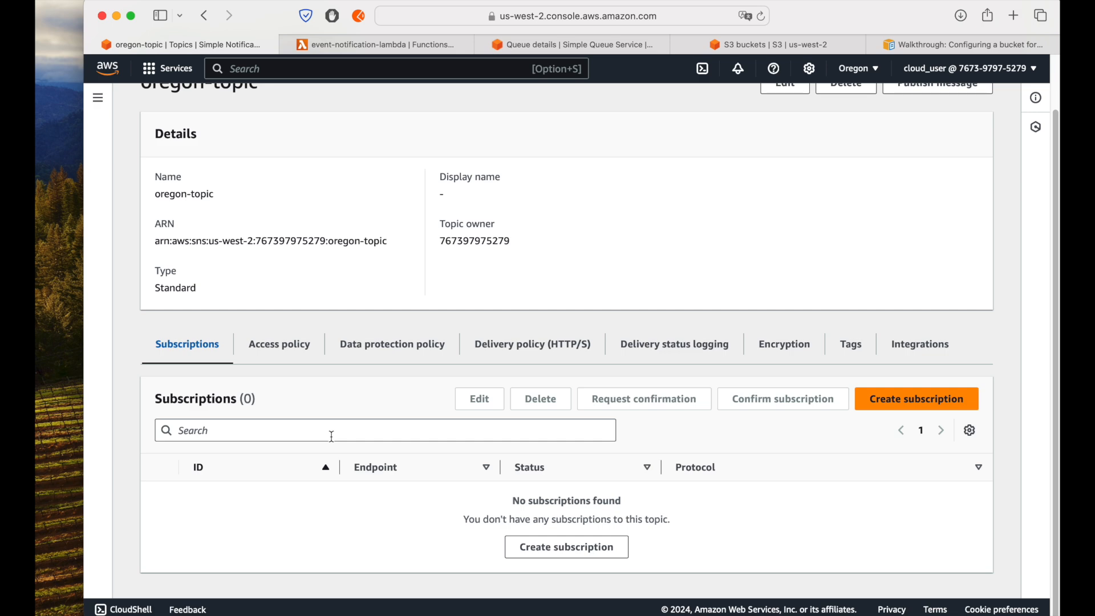
scroll(332, 436, "up", 2)
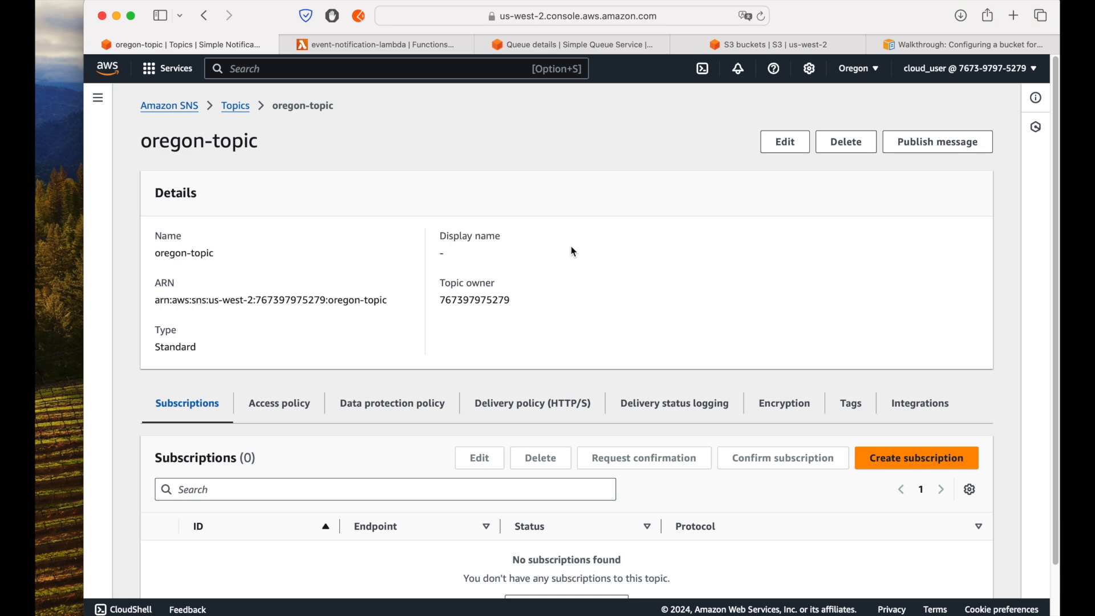
scroll(574, 251, "down", 2)
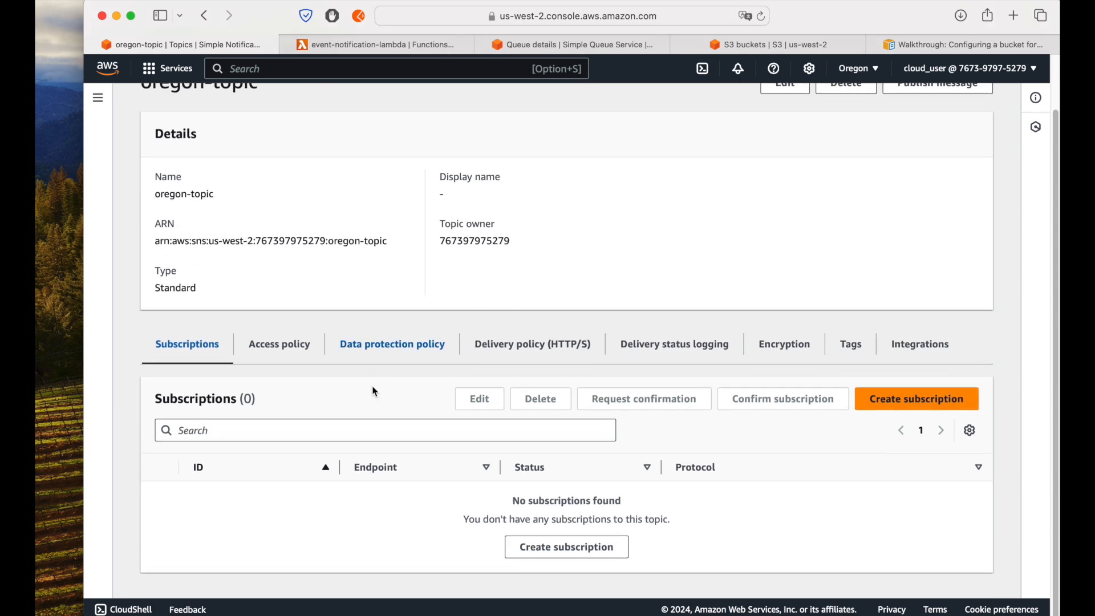
left_click(913, 398)
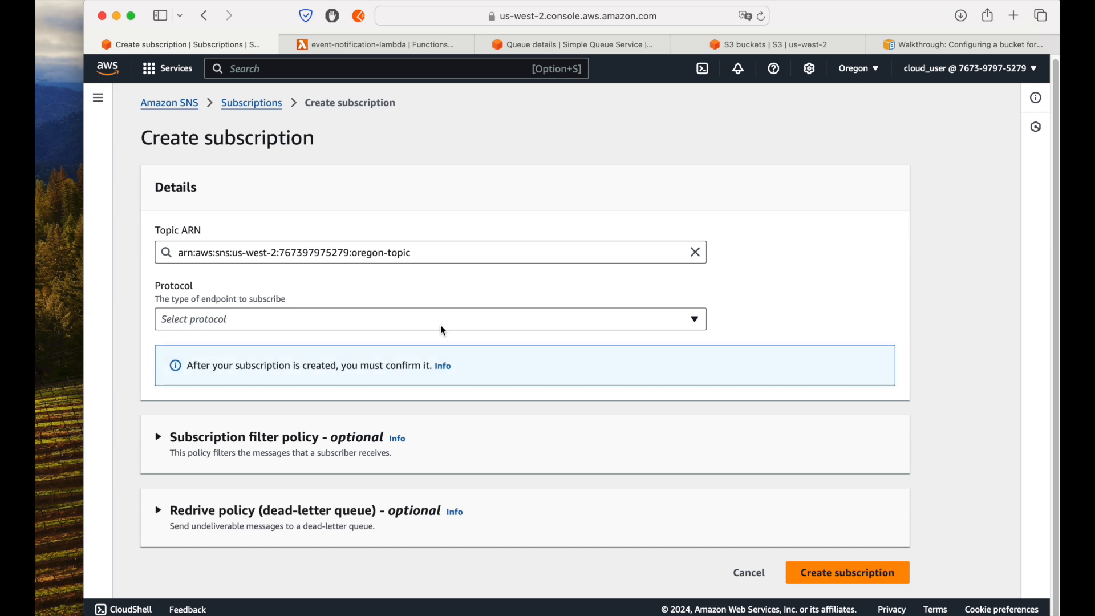
left_click(272, 322)
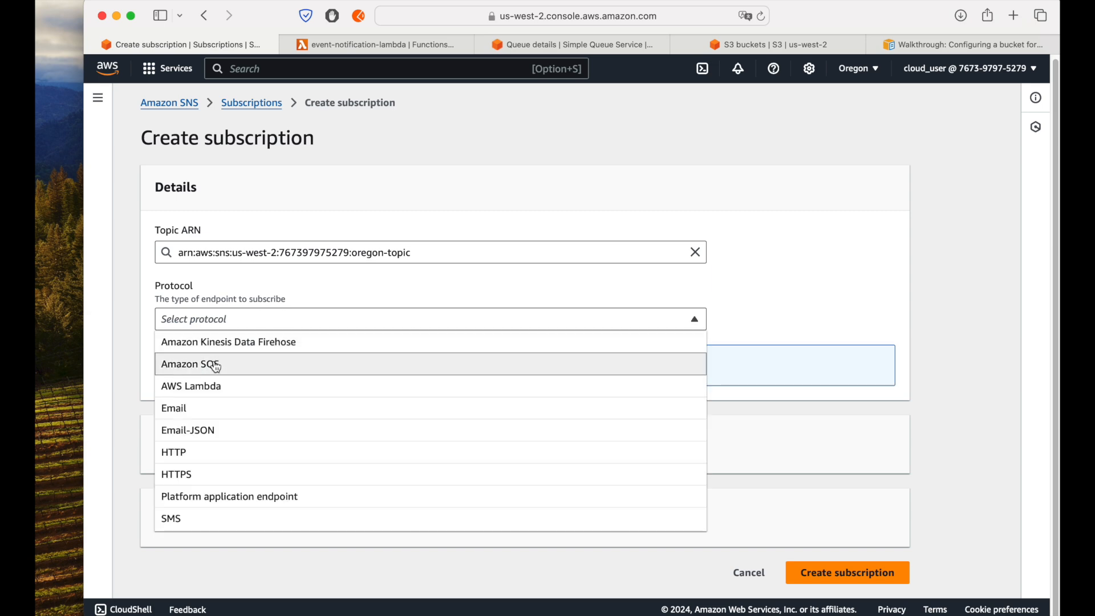
left_click(322, 362)
Step: Choose the central queue in us-east-1 as the subscription's endpoint, and create the subscription
scroll(363, 383, "down", 3)
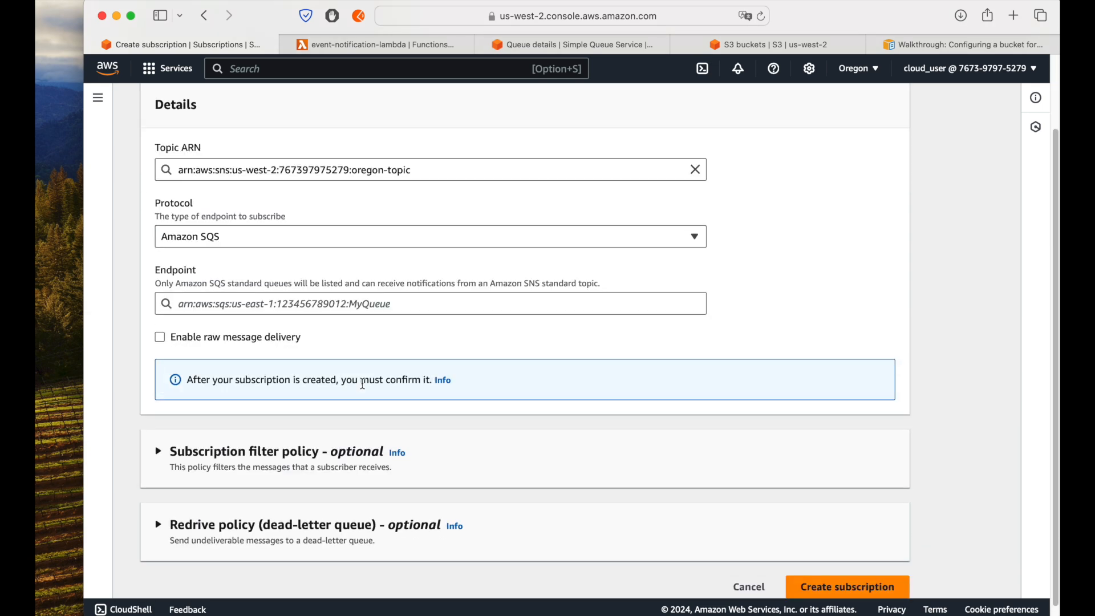
left_click(265, 308)
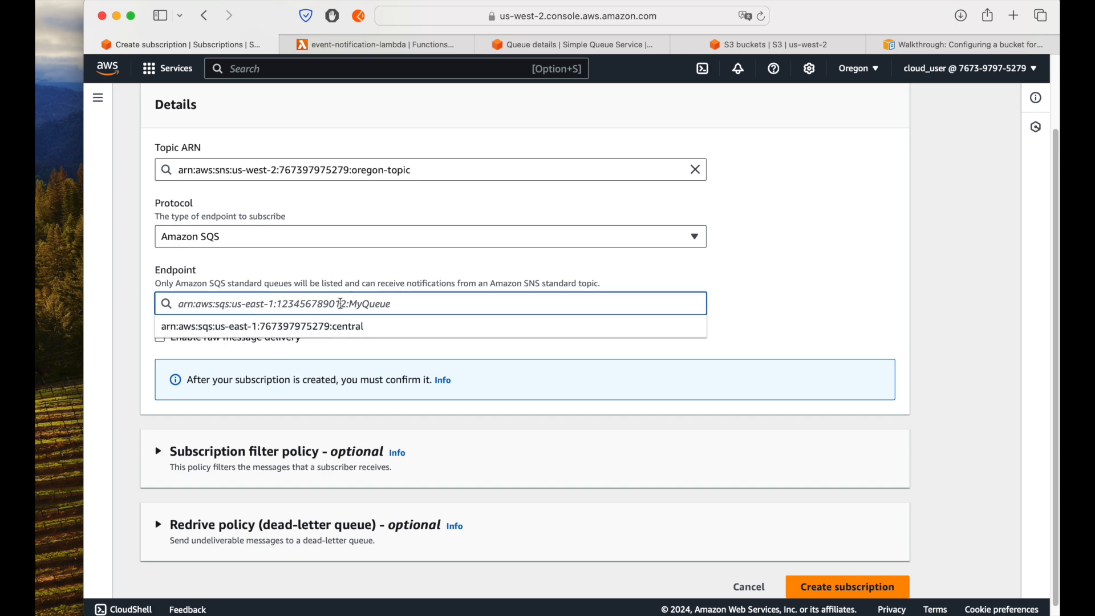
left_click(278, 332)
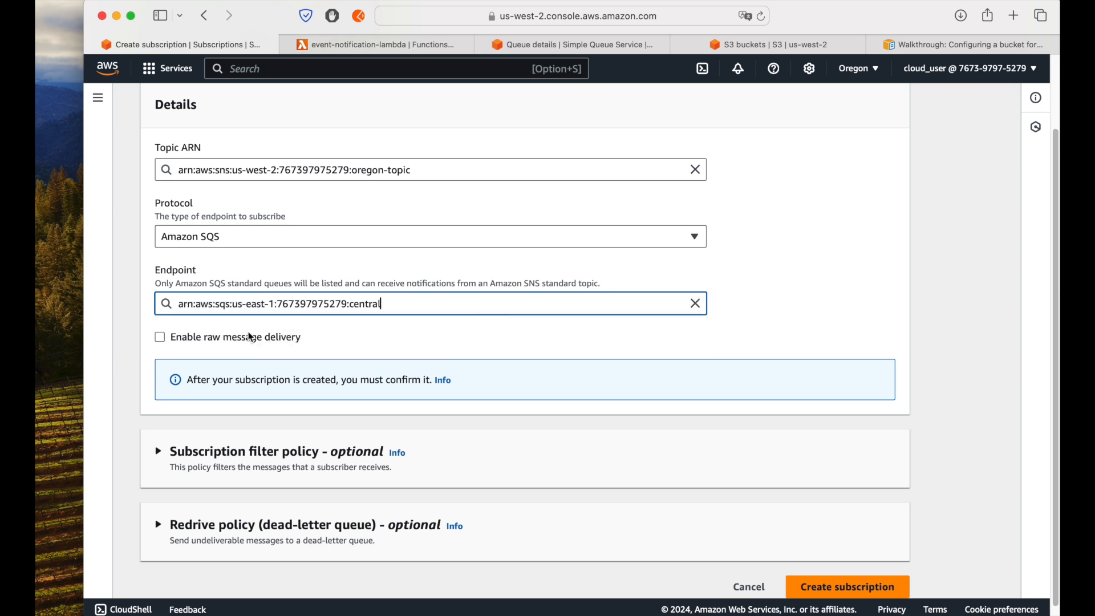
scroll(434, 351, "up", 3)
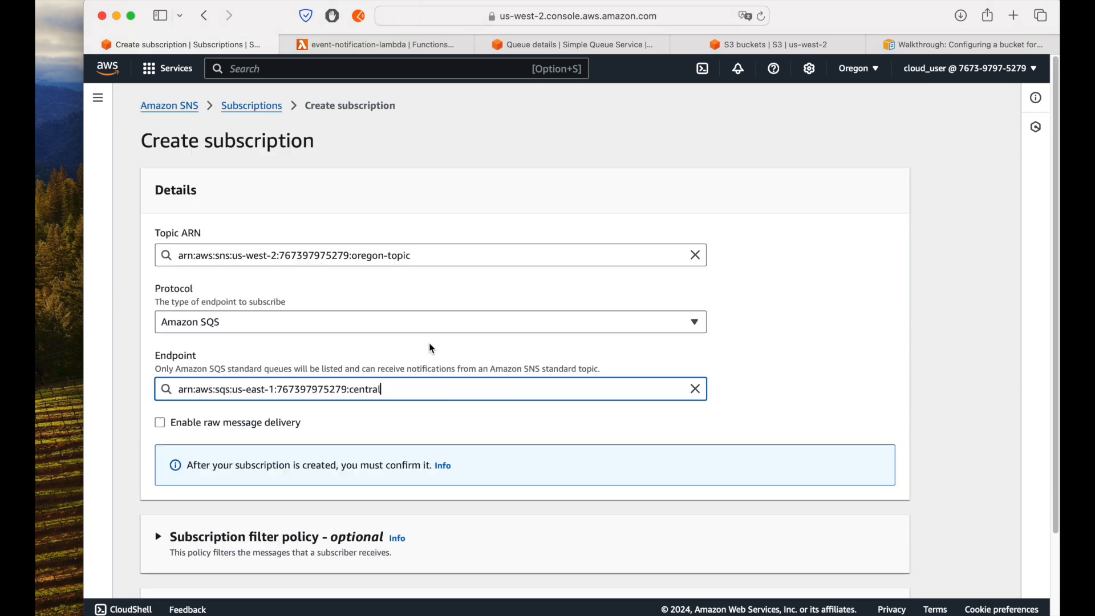
scroll(432, 349, "down", 4)
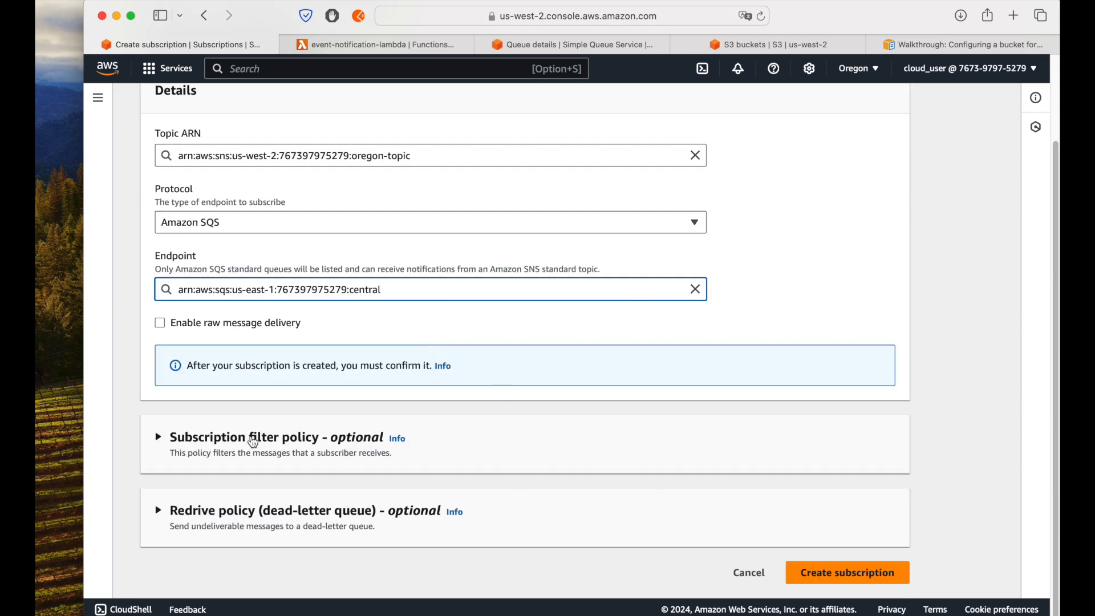
left_click(847, 573)
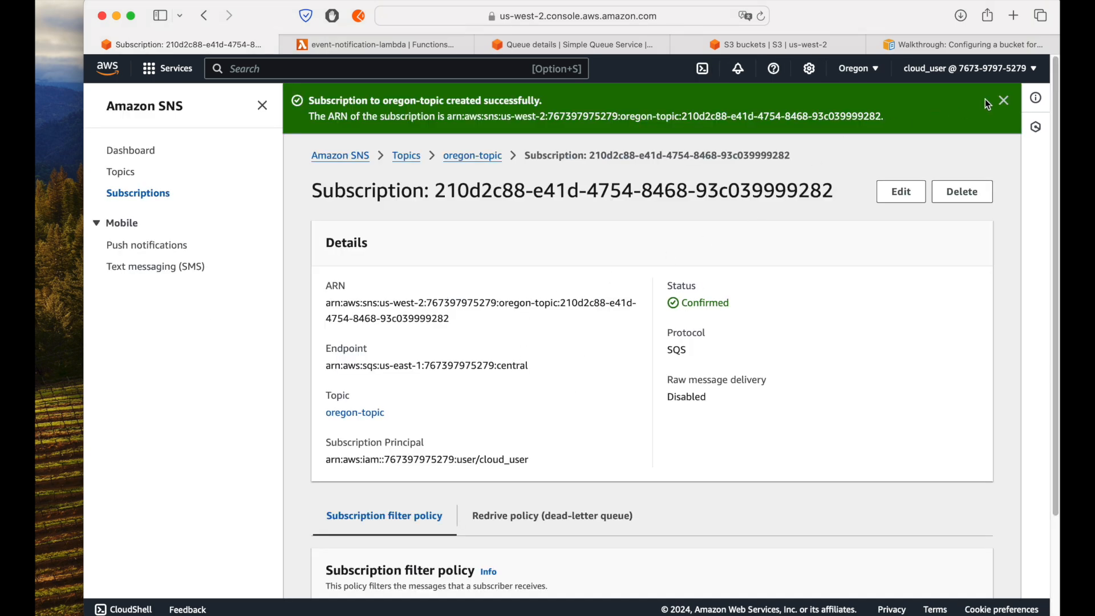
Step: Go back to oregon-topic and check the status of its new SQS subscription
left_click(1004, 100)
left_click(486, 109)
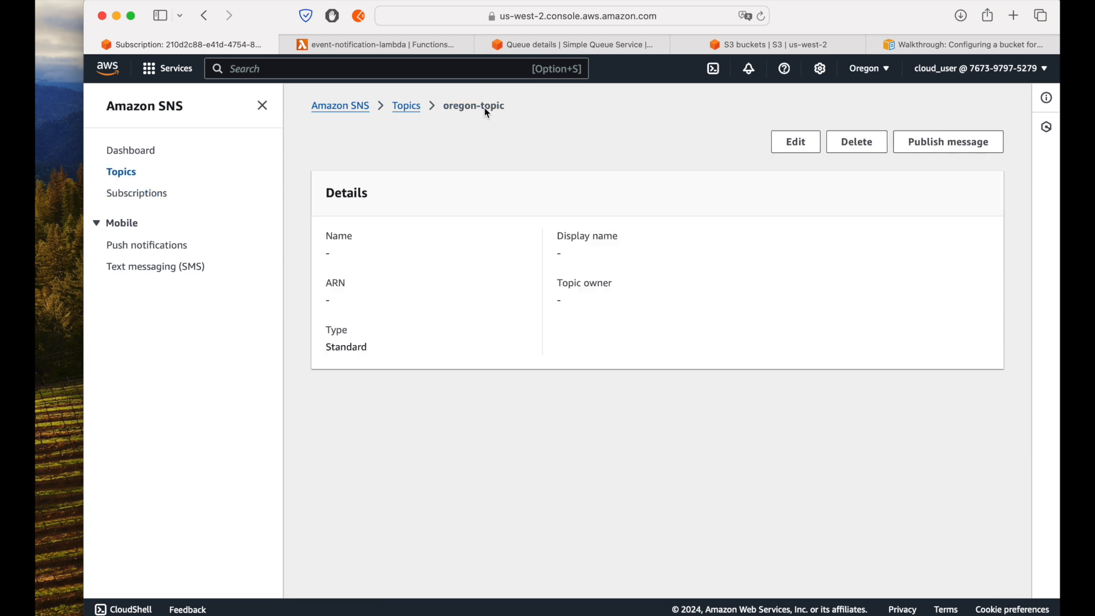
scroll(525, 504, "down", 1)
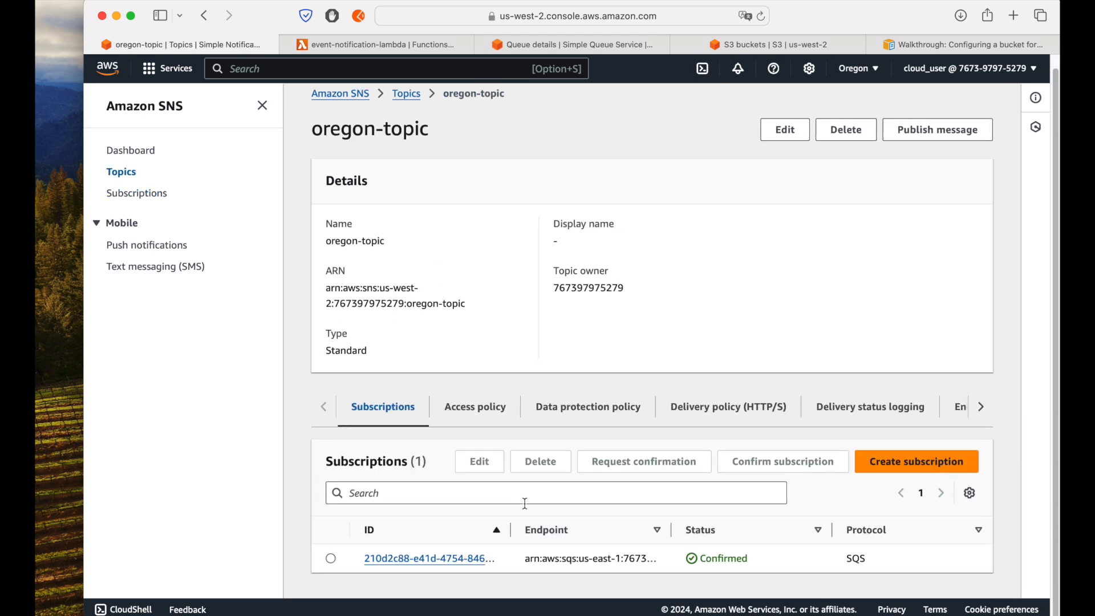
double_click(719, 560)
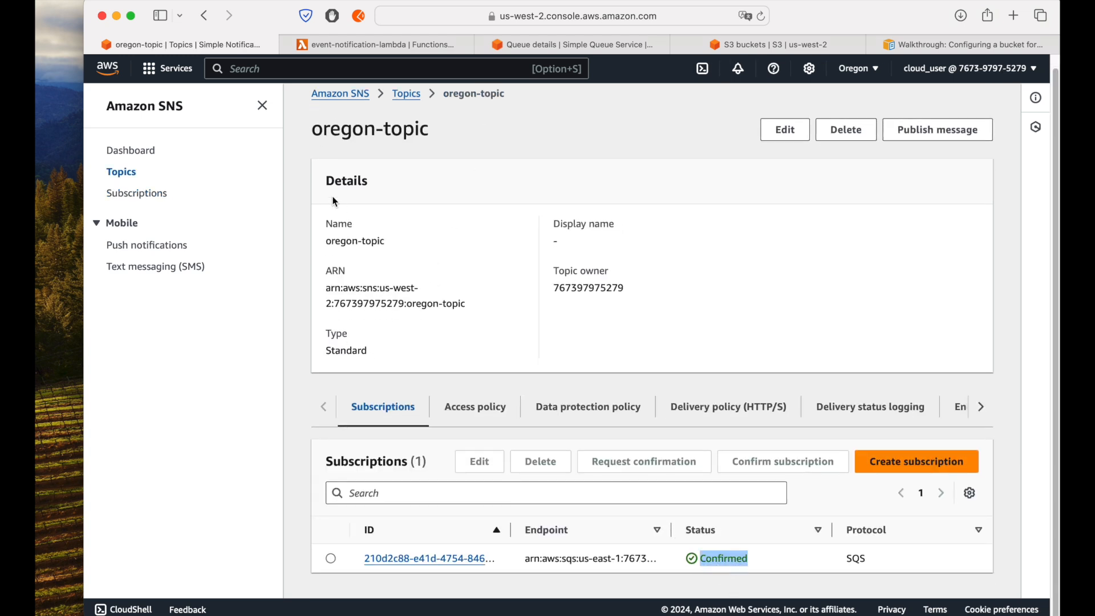
left_click(262, 105)
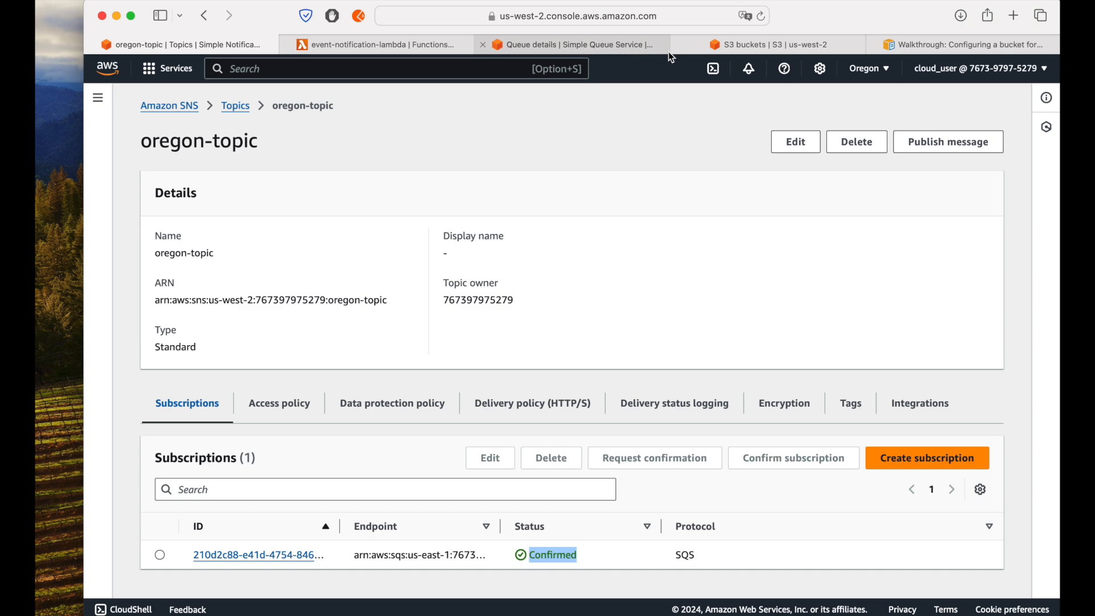
Step: Return to the central queue in SQS and inspect its SNS subscriptions for the us-west-2 region
left_click(564, 44)
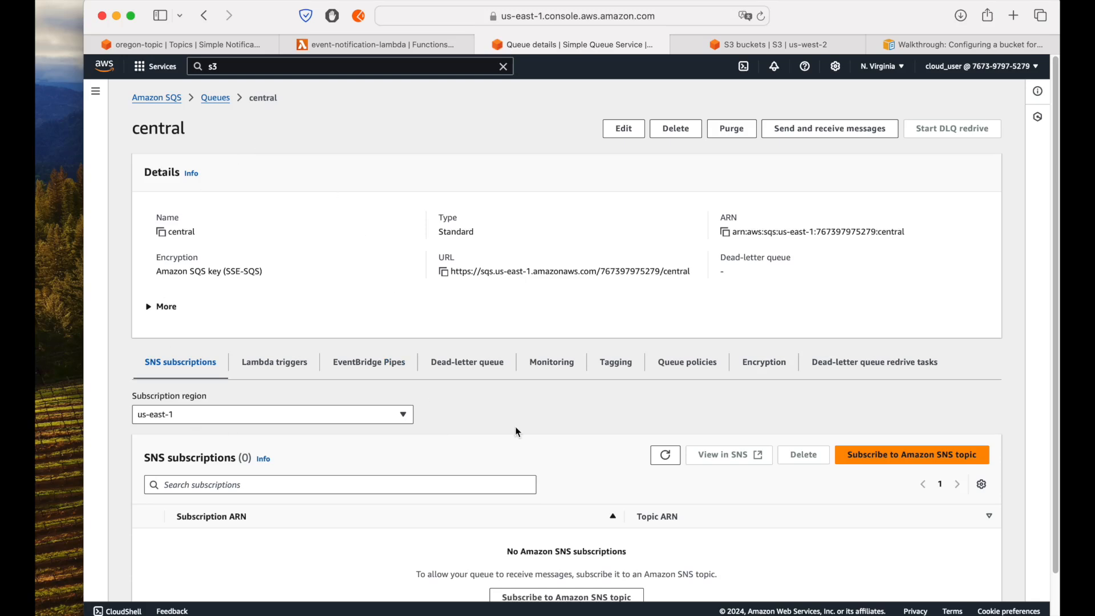
left_click(666, 456)
left_click(333, 417)
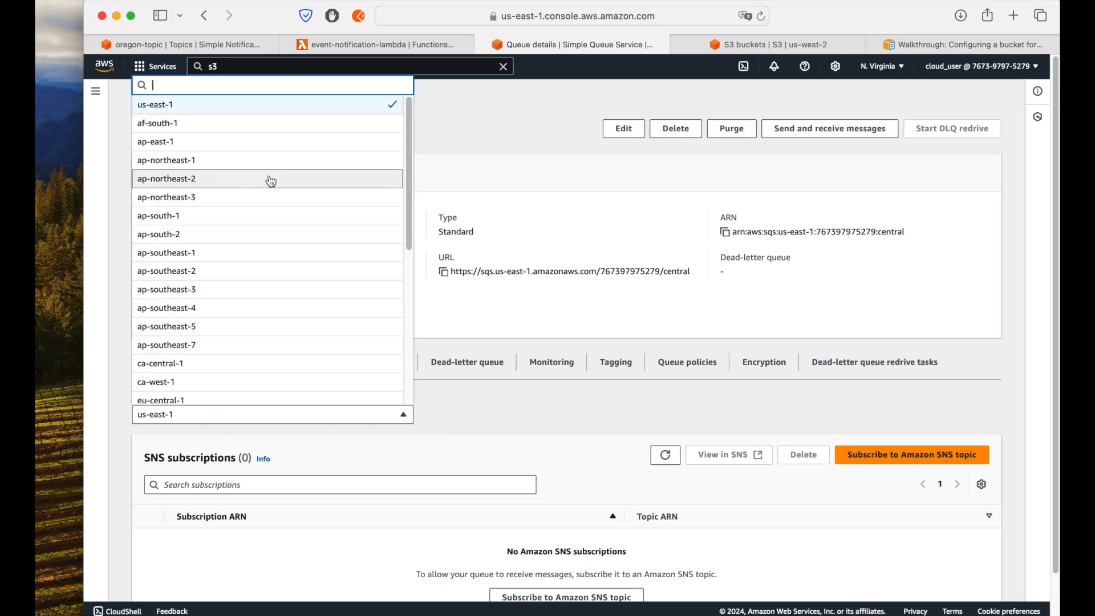
scroll(262, 260, "down", 5)
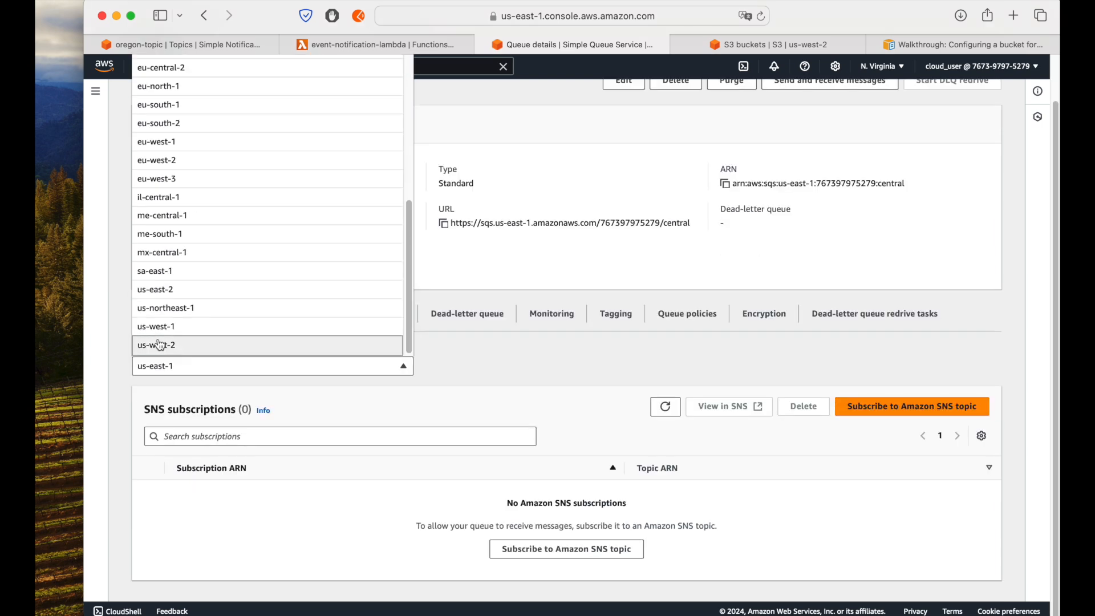
left_click(262, 344)
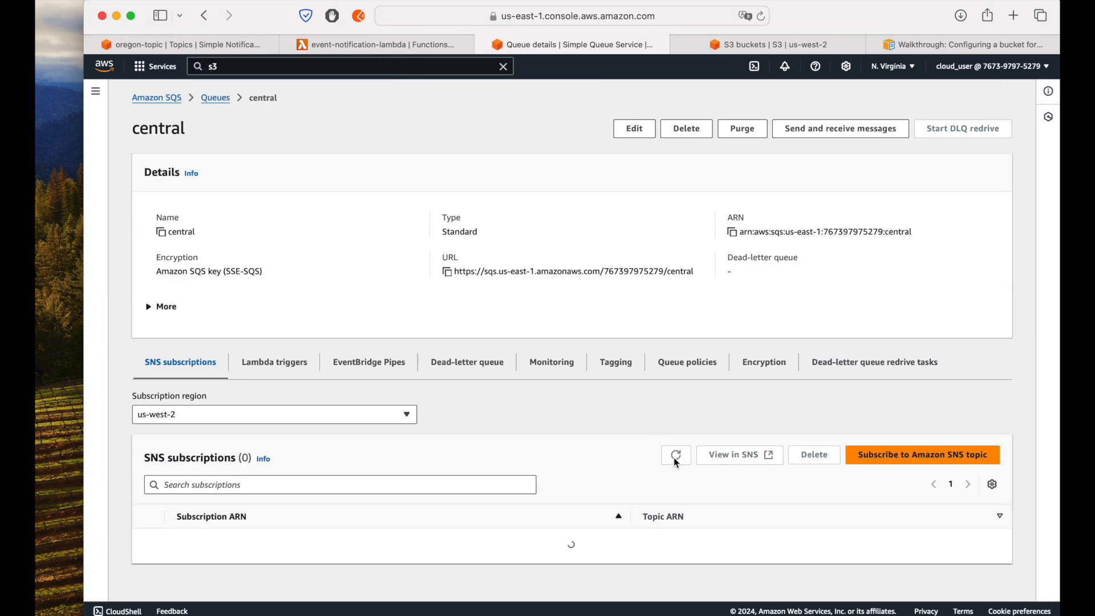
left_click_drag(180, 540, 562, 542)
left_click(565, 541)
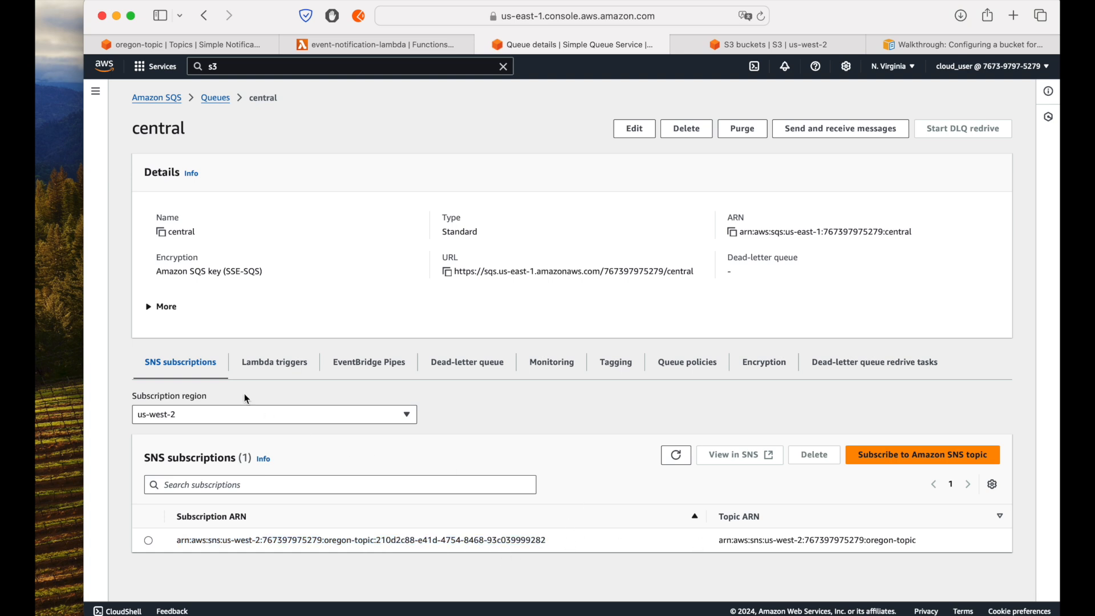
Step: Switch the central queue's subscription region to us-east-1, and refresh and check its SNS subscriptions
left_click(249, 419)
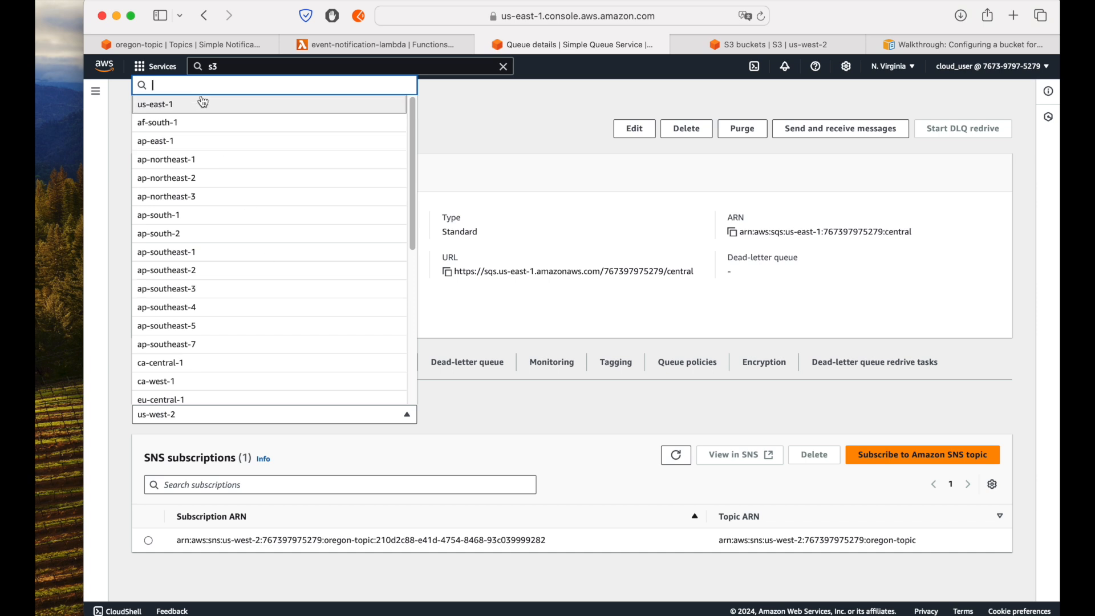
left_click(240, 105)
left_click(665, 454)
scroll(593, 437, "down", 2)
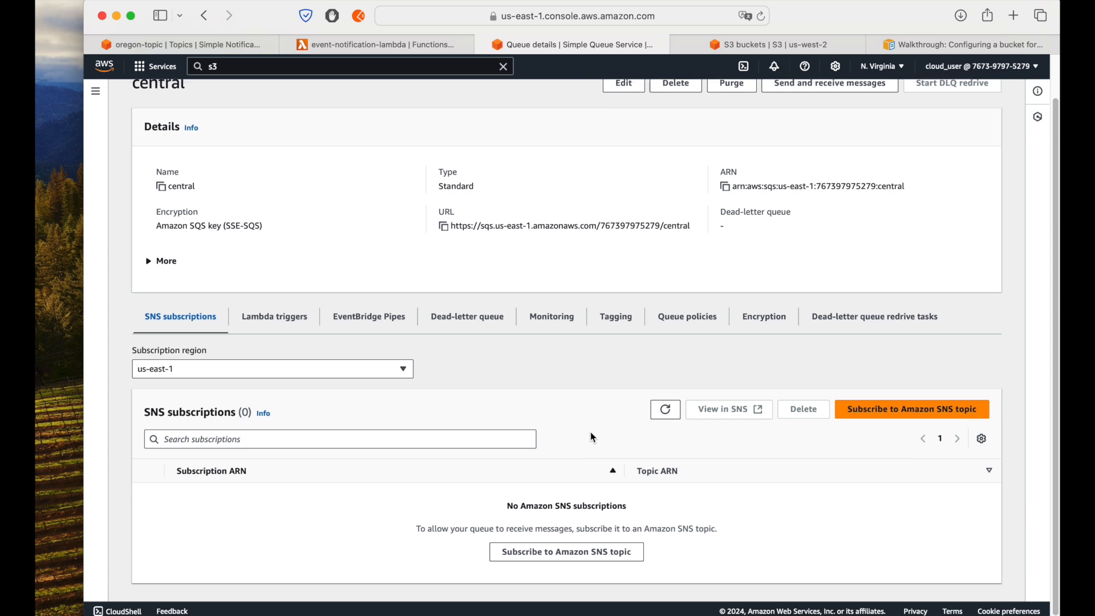
scroll(592, 437, "up", 2)
scroll(588, 271, "down", 2)
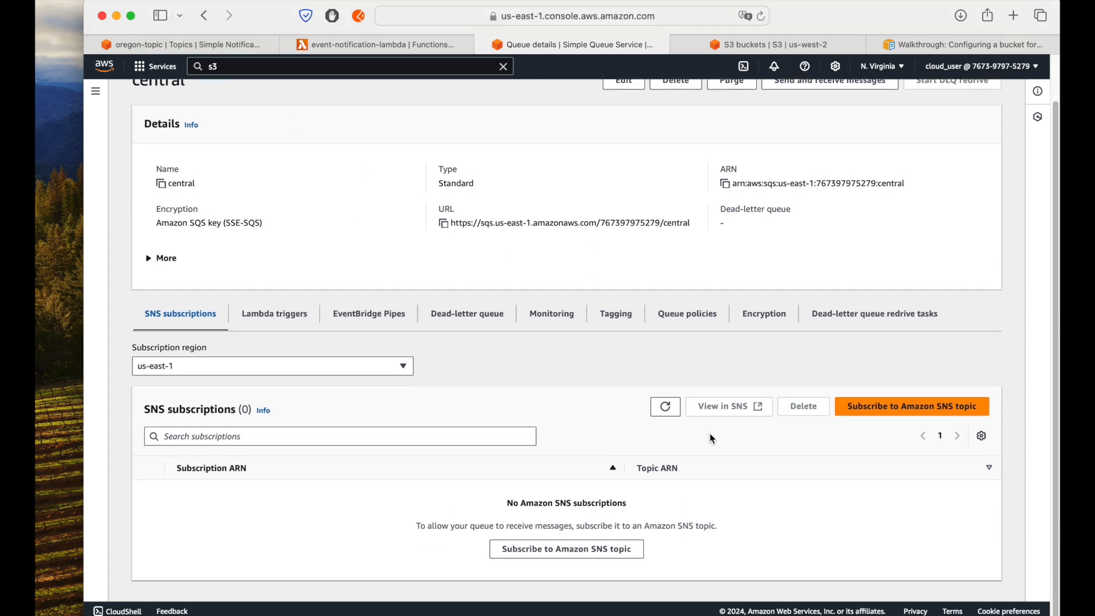
left_click(895, 407)
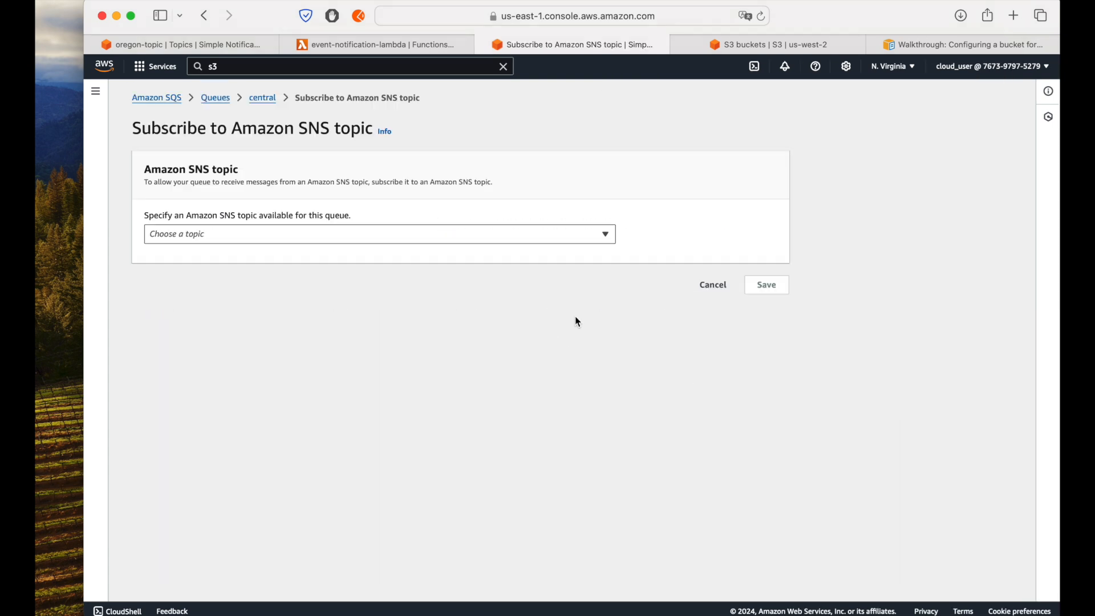
left_click(204, 234)
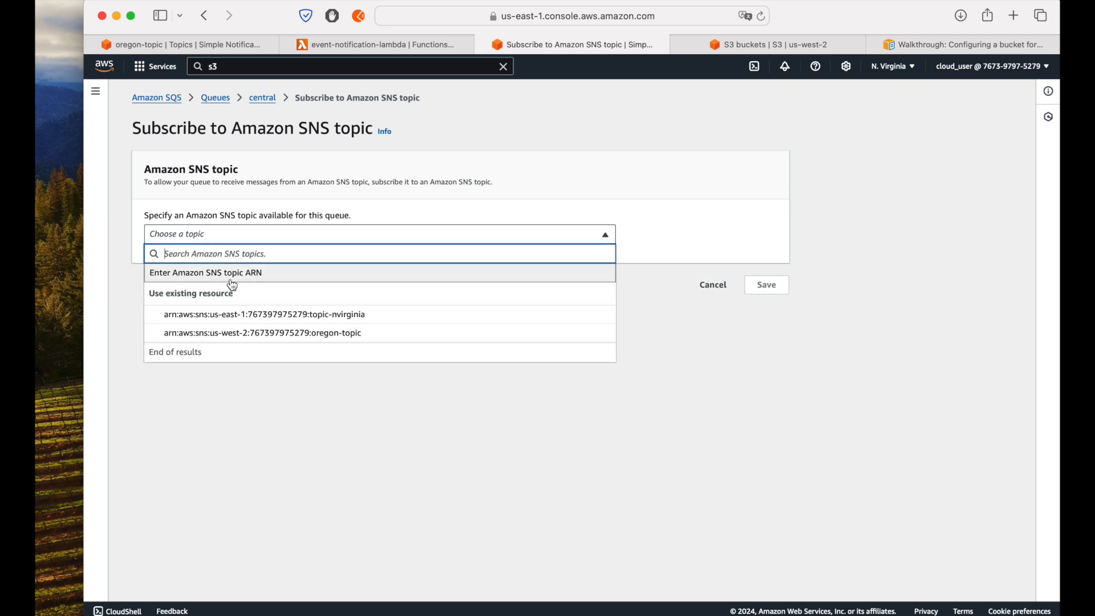
left_click(709, 288)
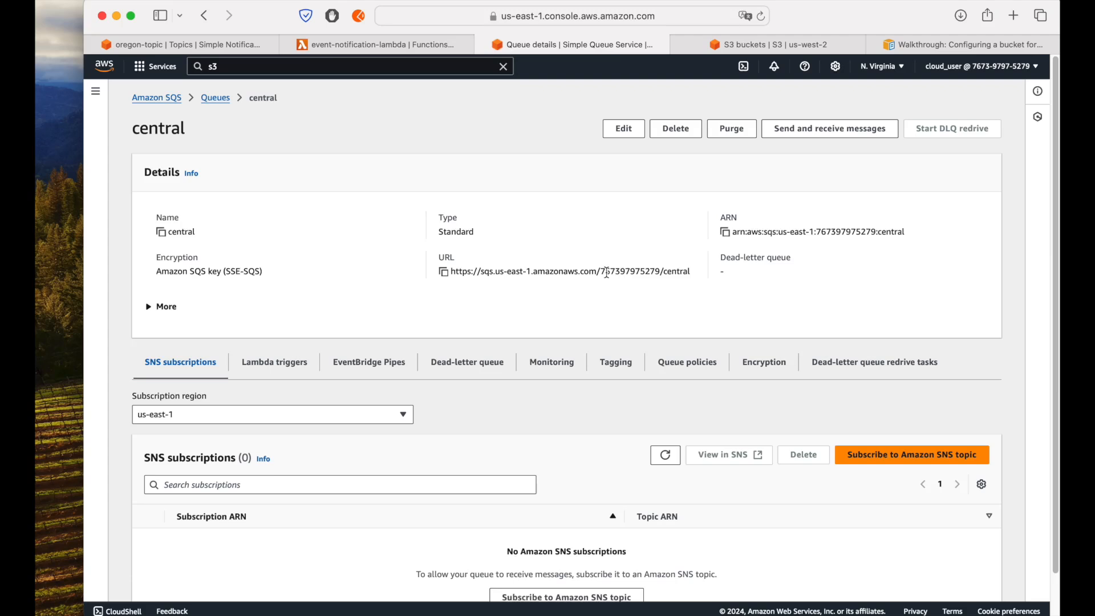
Step: Open the central queue's access policy and examine its Principal, Action and Resource entries
left_click(689, 362)
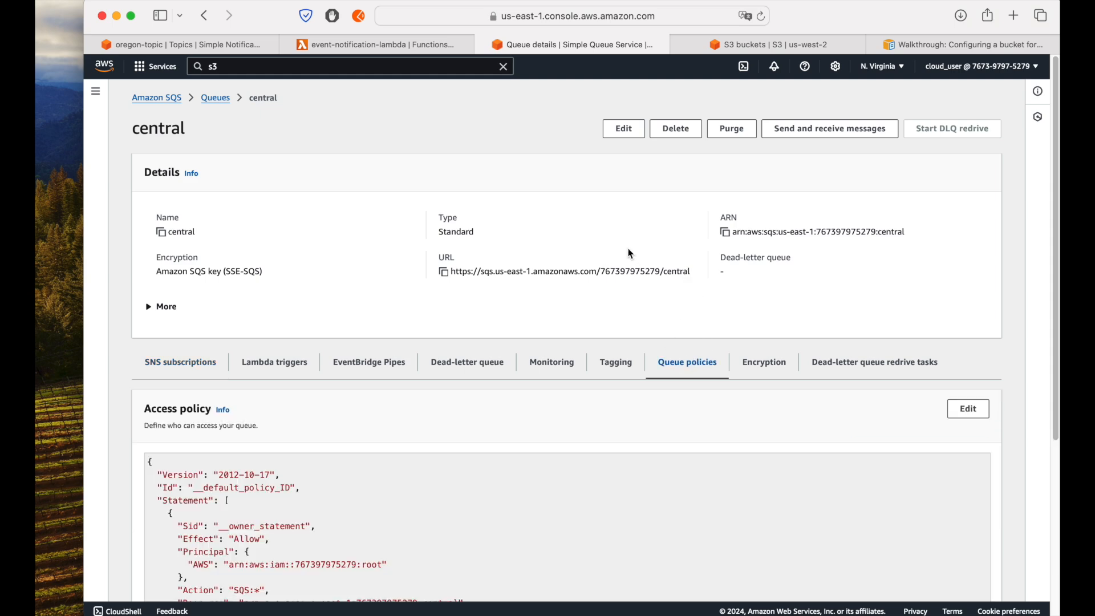
scroll(620, 246, "down", 5)
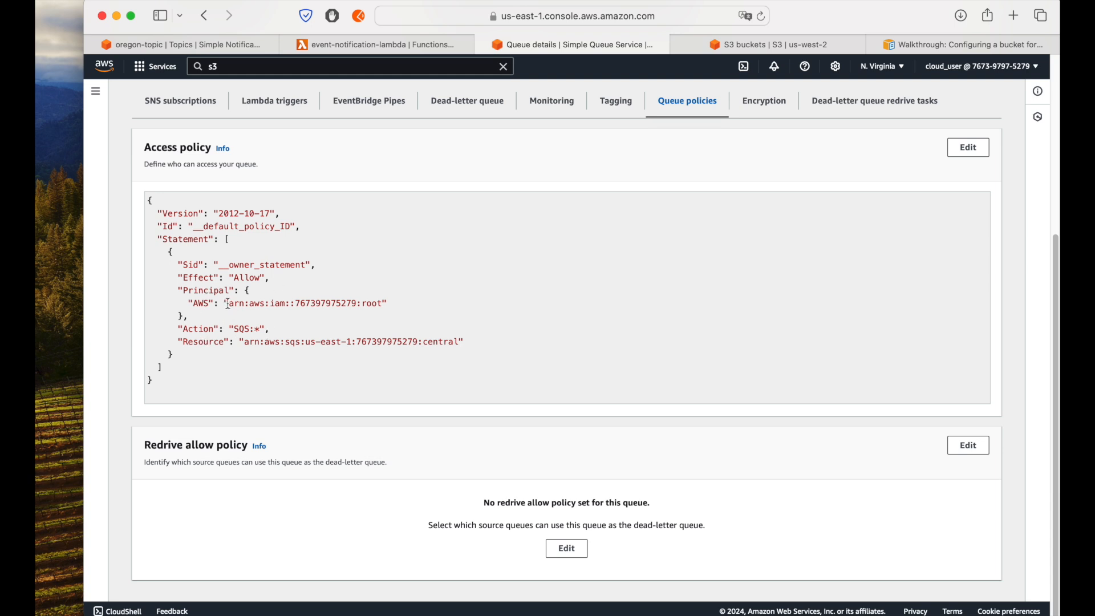
left_click_drag(229, 303, 381, 306)
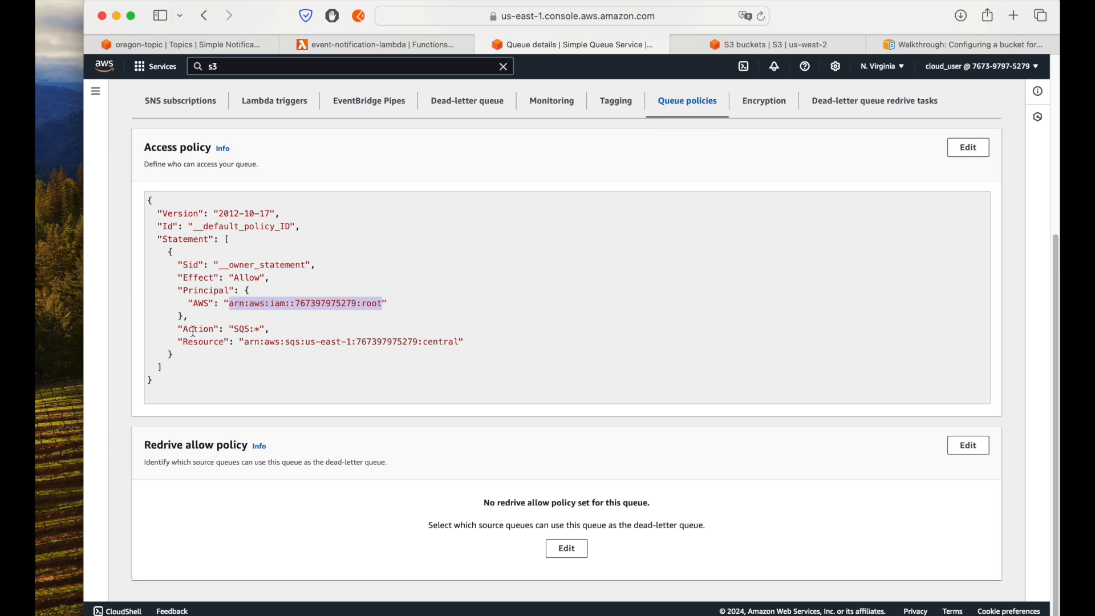
left_click_drag(181, 330, 278, 334)
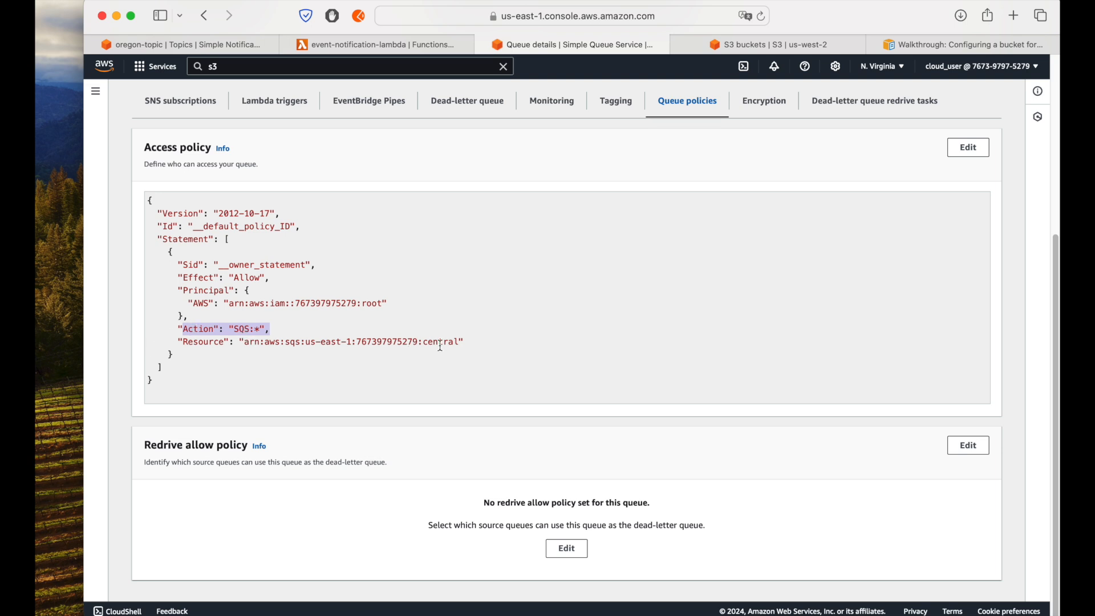
left_click_drag(456, 342, 175, 341)
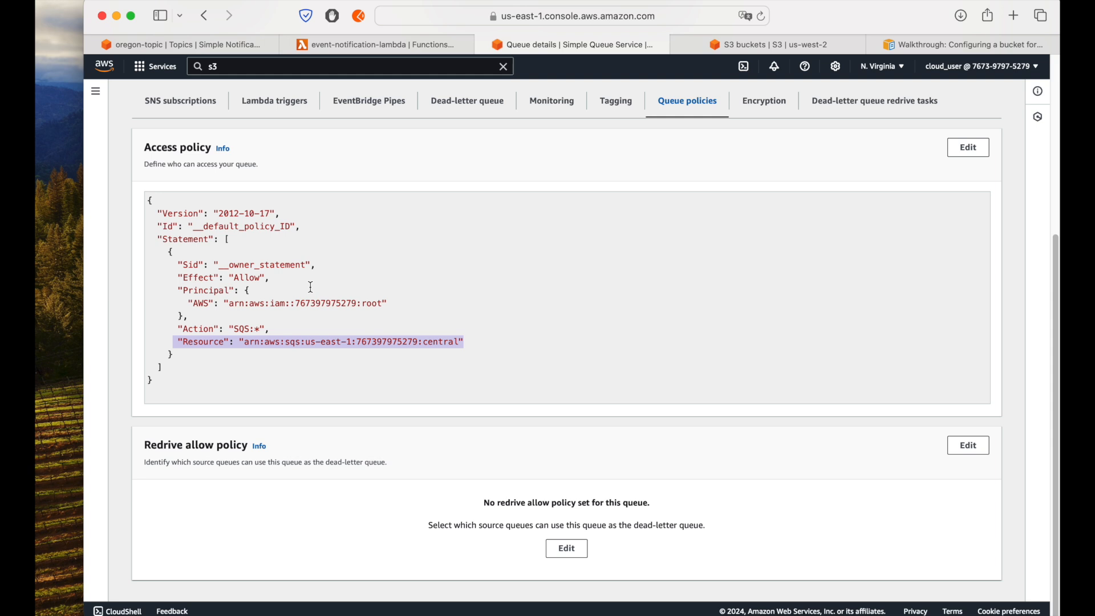
scroll(443, 393, "up", 1)
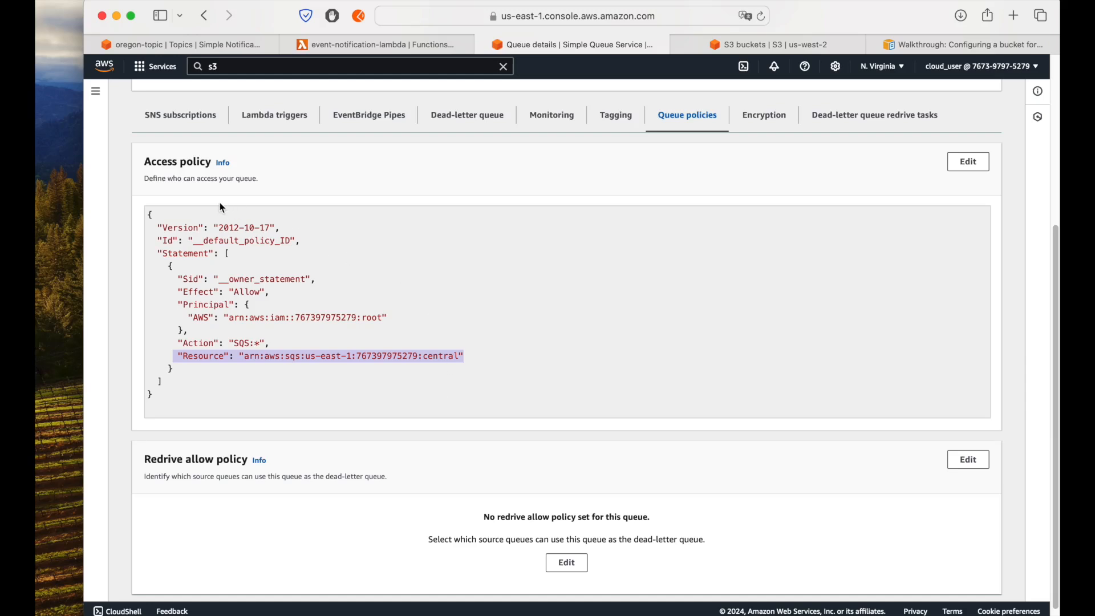
Step: Check oregon-topic's subscriptions in SNS, and re-examine the central queue's access policy for an SNS permission statement
left_click(178, 127)
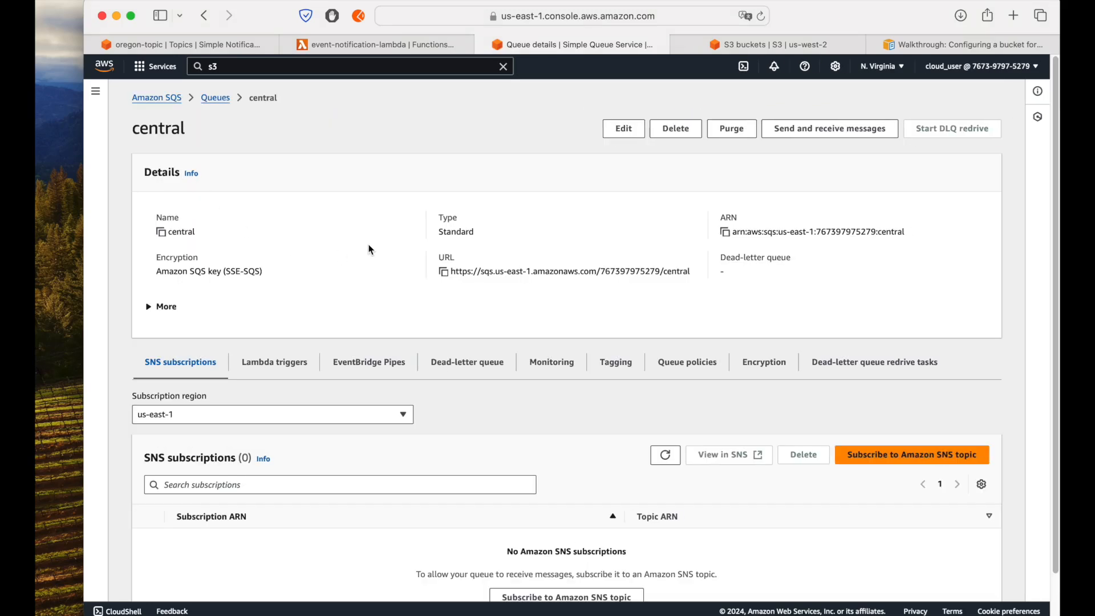
left_click(205, 51)
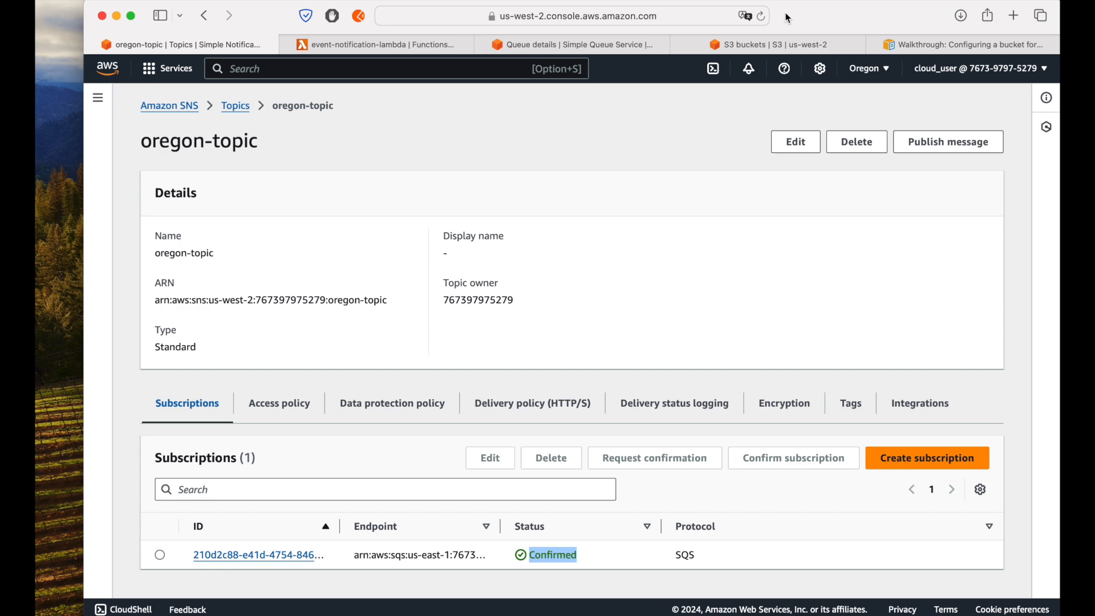
left_click(600, 48)
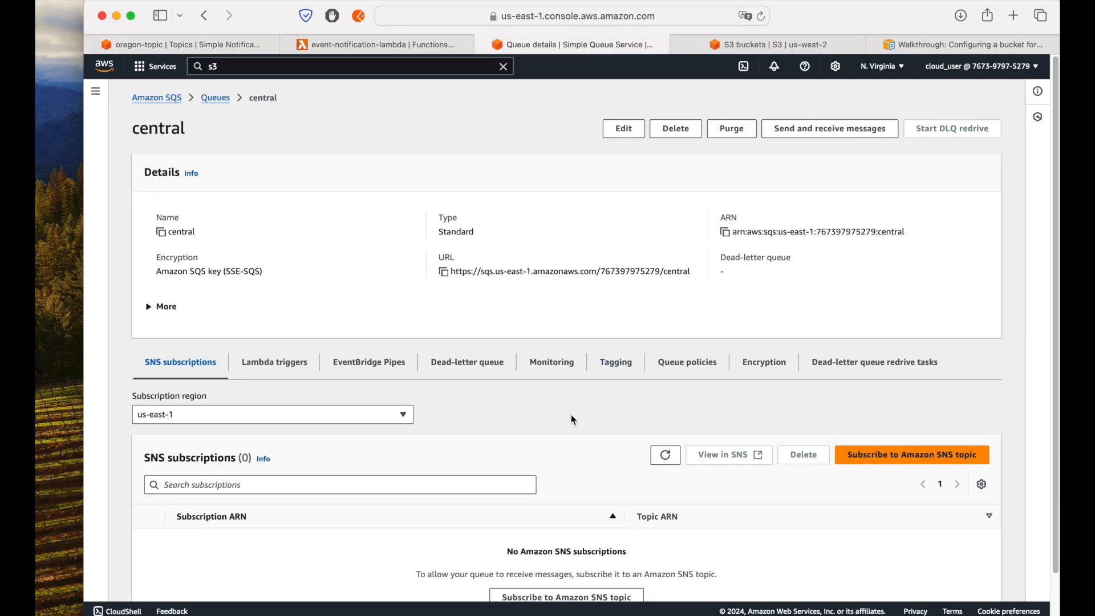
left_click(688, 362)
scroll(474, 422, "down", 1)
scroll(472, 422, "down", 3)
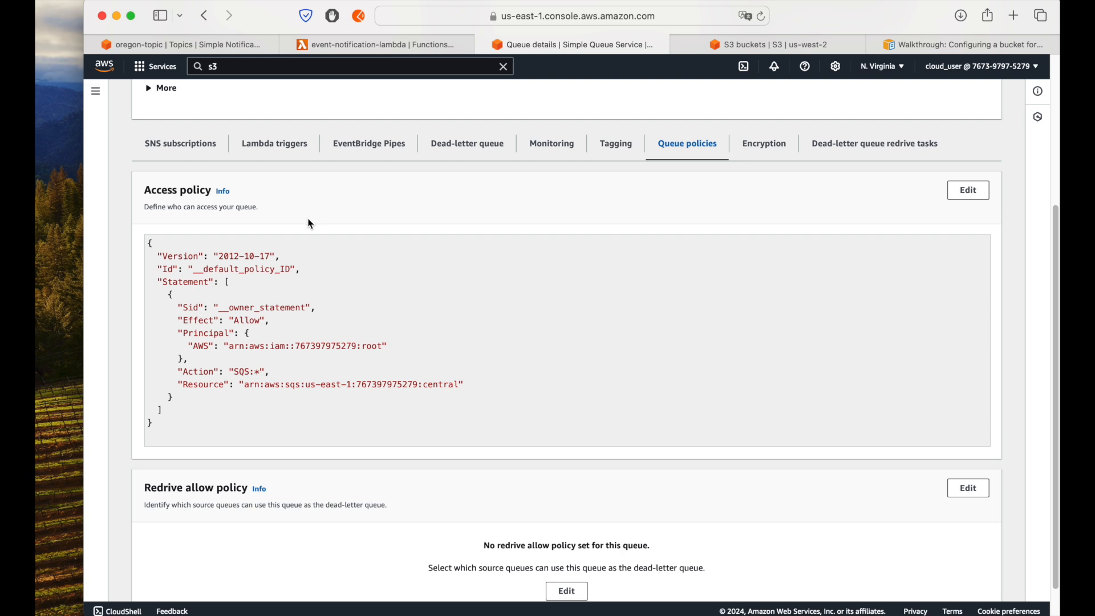
Step: Go back to the central queue's SNS subscriptions and subscribe the queue to topic-nvirginia in us-east-1
left_click(161, 147)
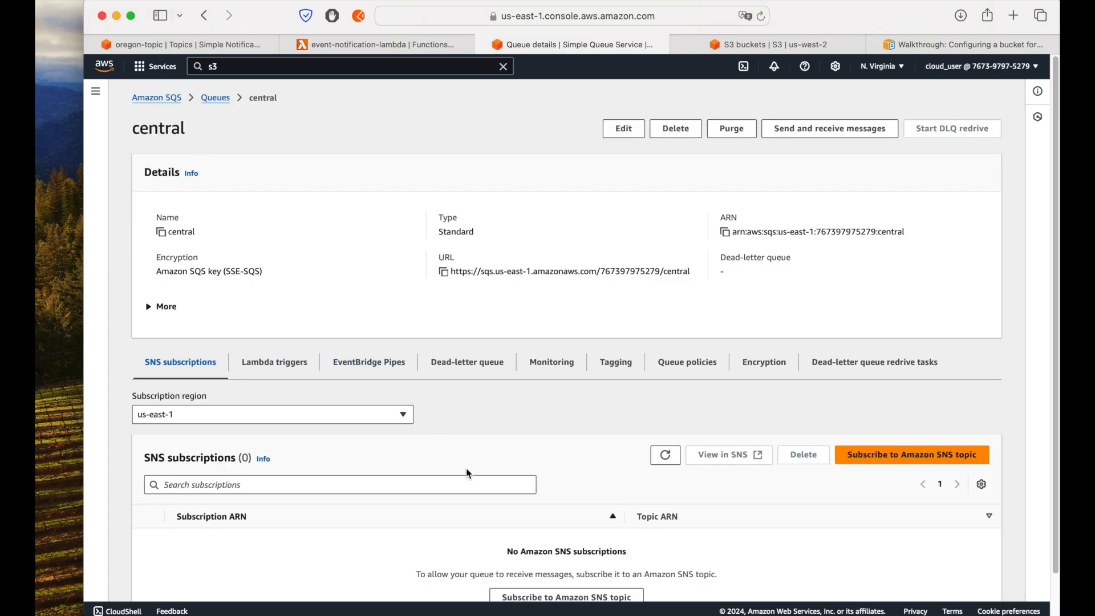
left_click(906, 455)
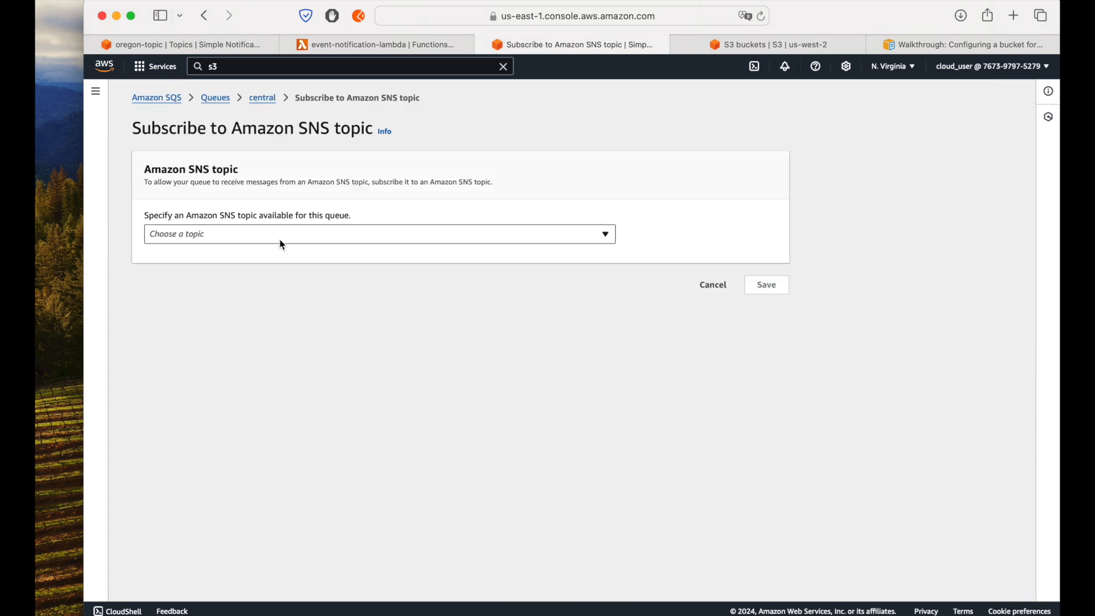
left_click(281, 240)
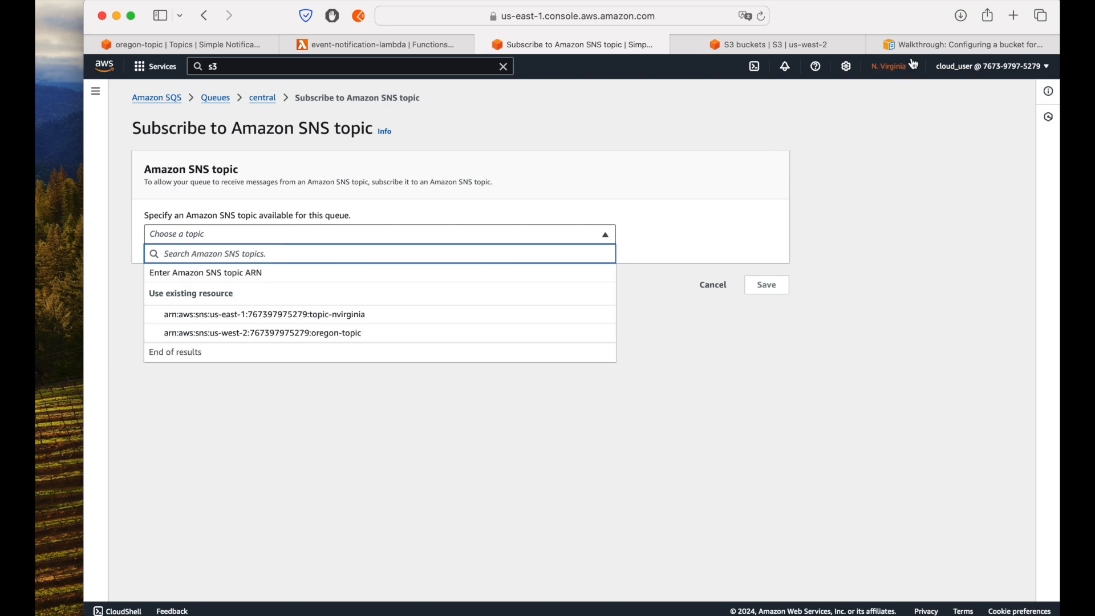
left_click(368, 319)
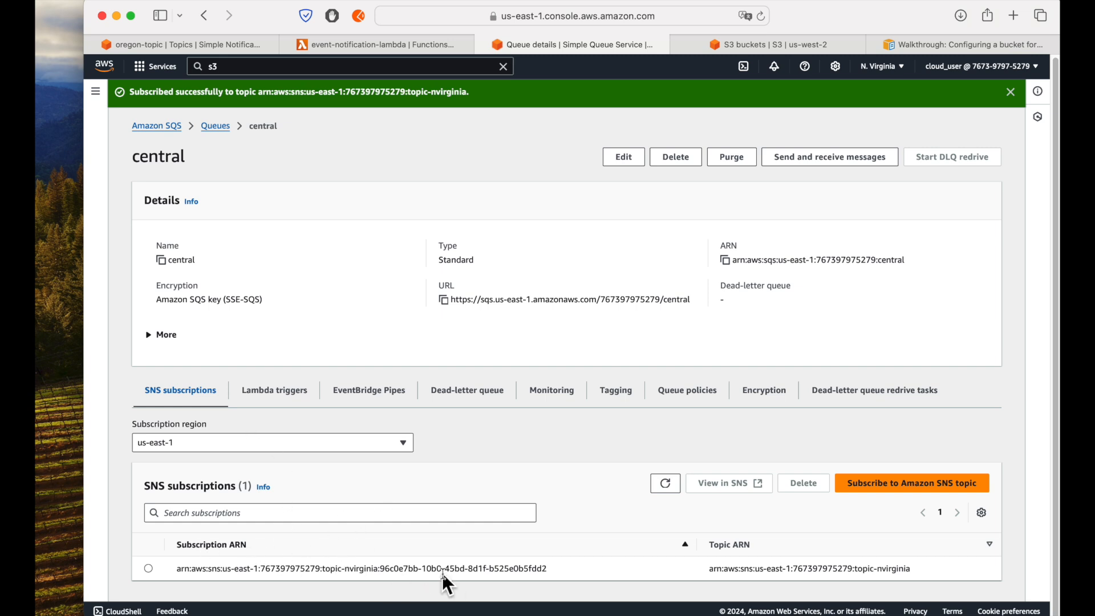
Step: Dismiss the success notification and look up the topic-nvirginia statement in the central queue's access policy
left_click(688, 393)
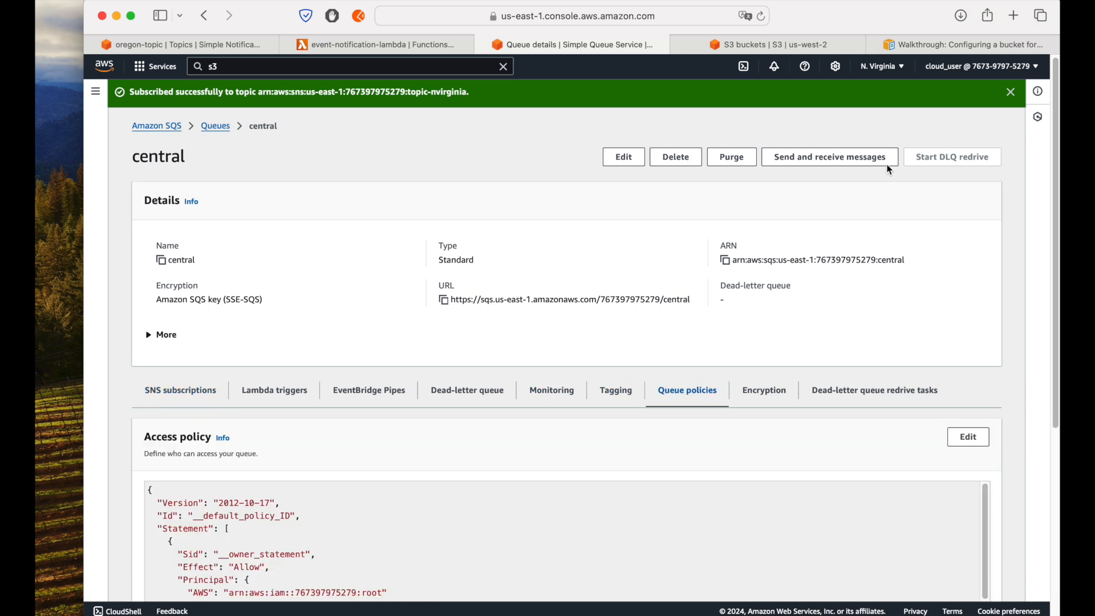
left_click(1011, 92)
scroll(901, 383, "down", 5)
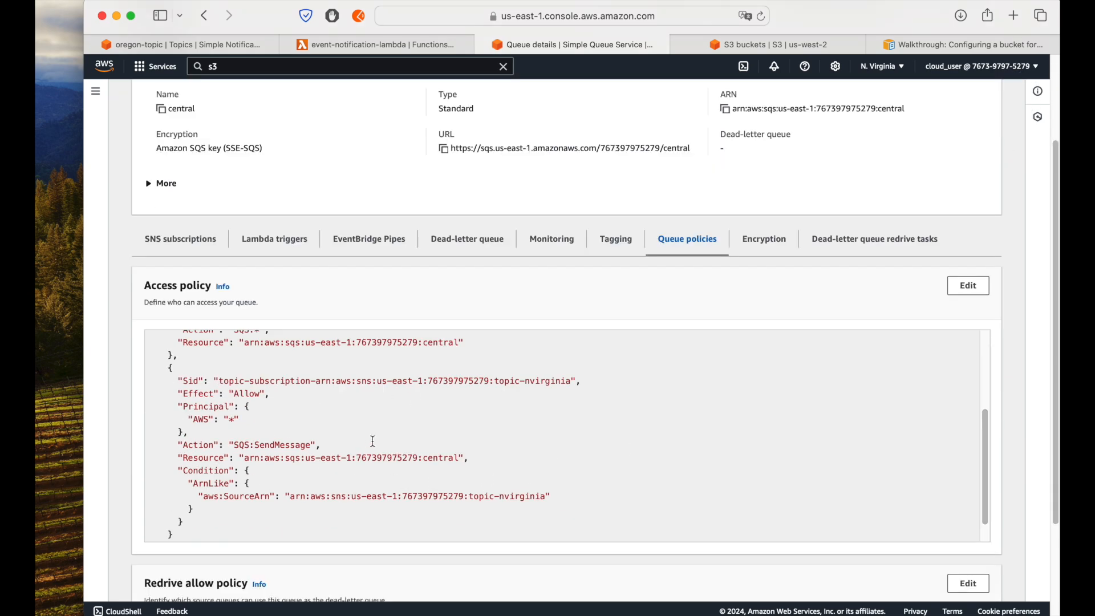
scroll(374, 443, "up", 5)
scroll(375, 441, "down", 8)
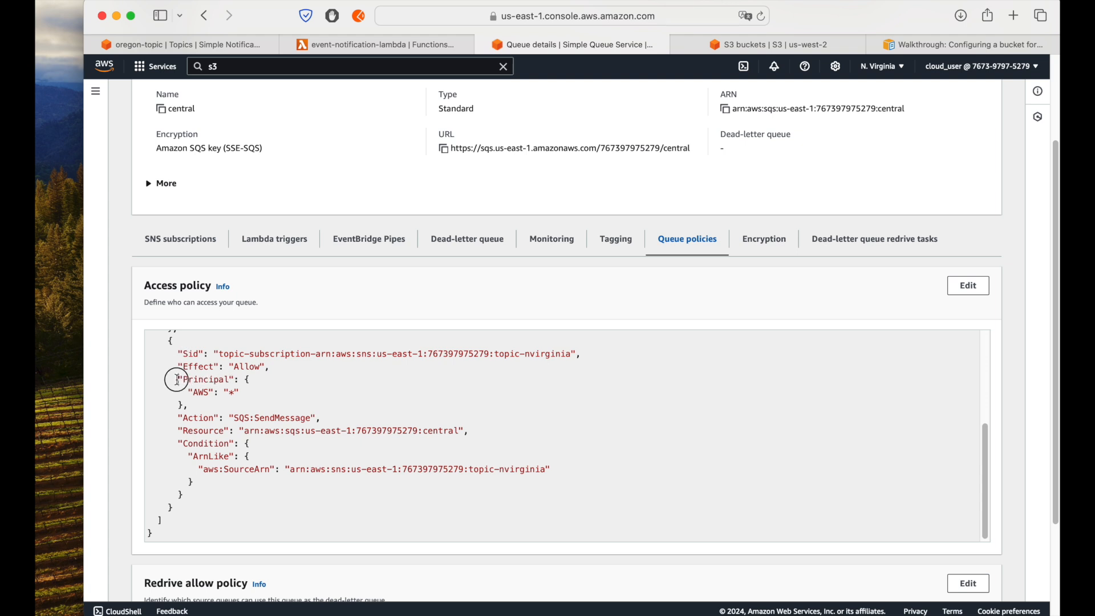
Step: Examine the Principal, SendMessage action, Resource and aws:SourceArn condition of the topic-nvirginia policy statement
left_click_drag(177, 379, 189, 406)
double_click(265, 417)
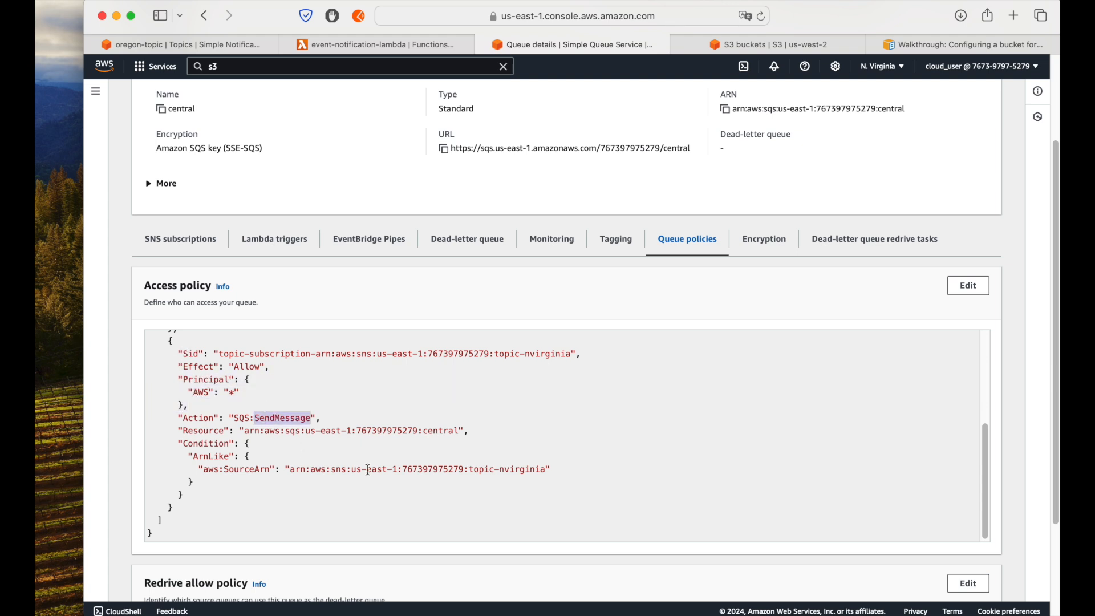
left_click_drag(200, 432, 469, 432)
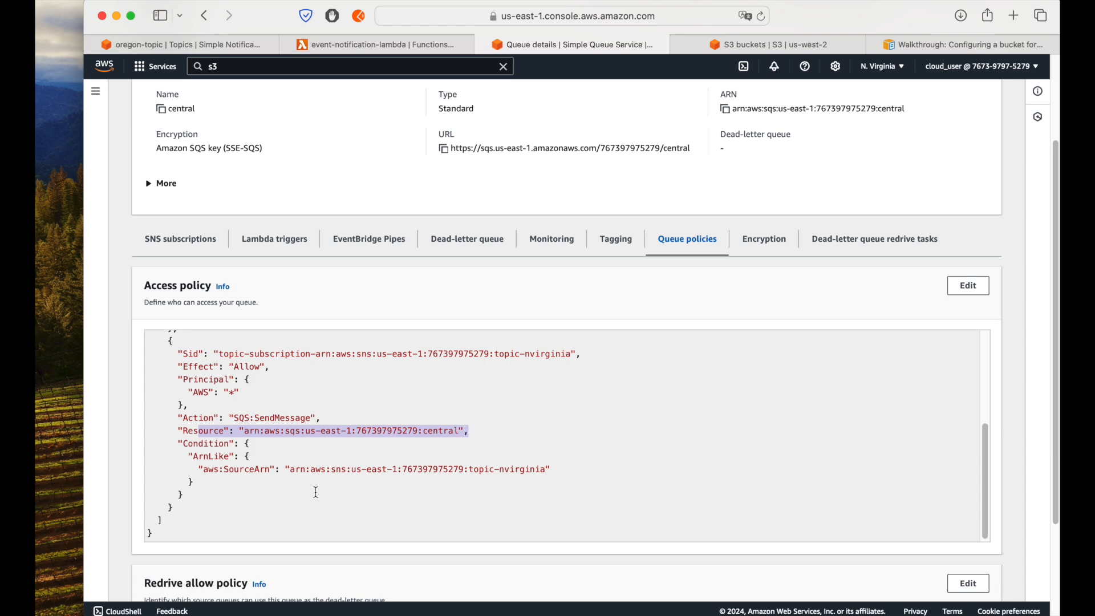
left_click_drag(199, 469, 551, 474)
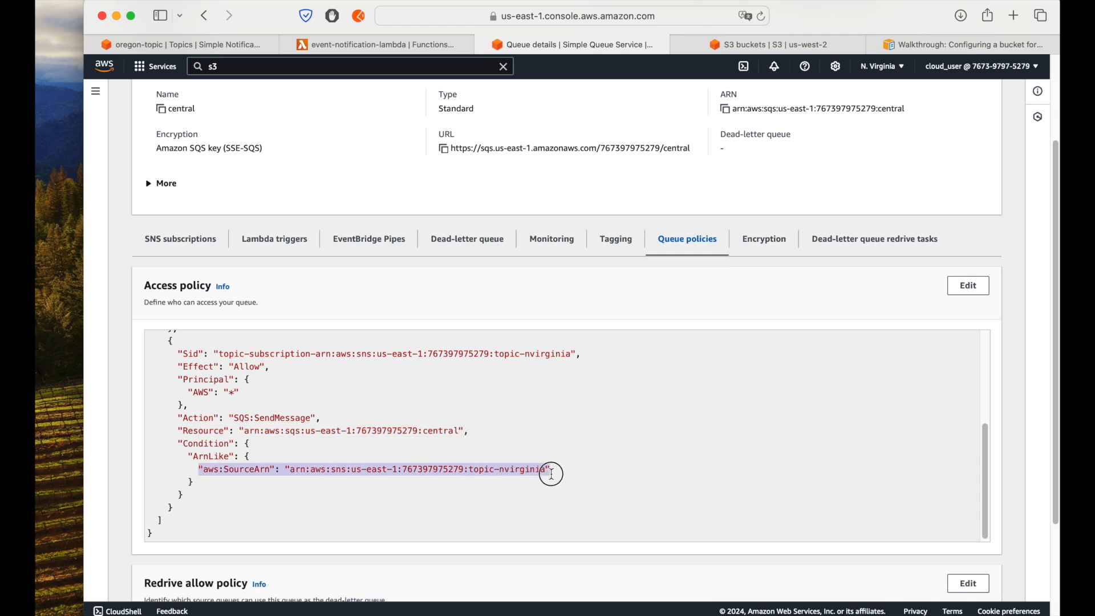
left_click(492, 471)
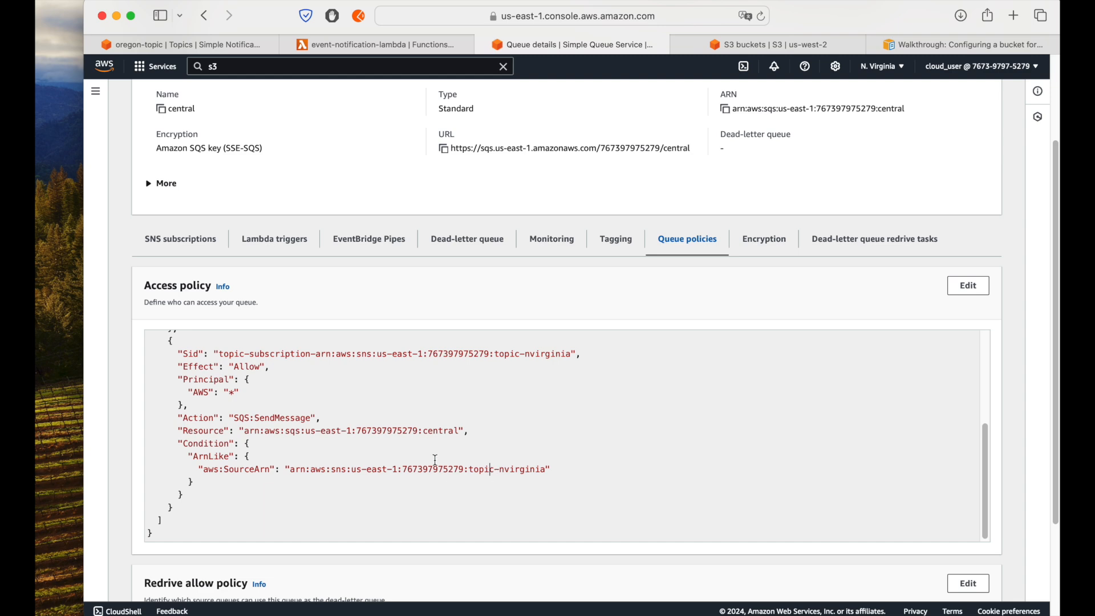
Step: Revisit oregon-topic's subscription, and check whether the central queue's access policy has a matching statement beside the topic-nvirginia one
left_click(180, 46)
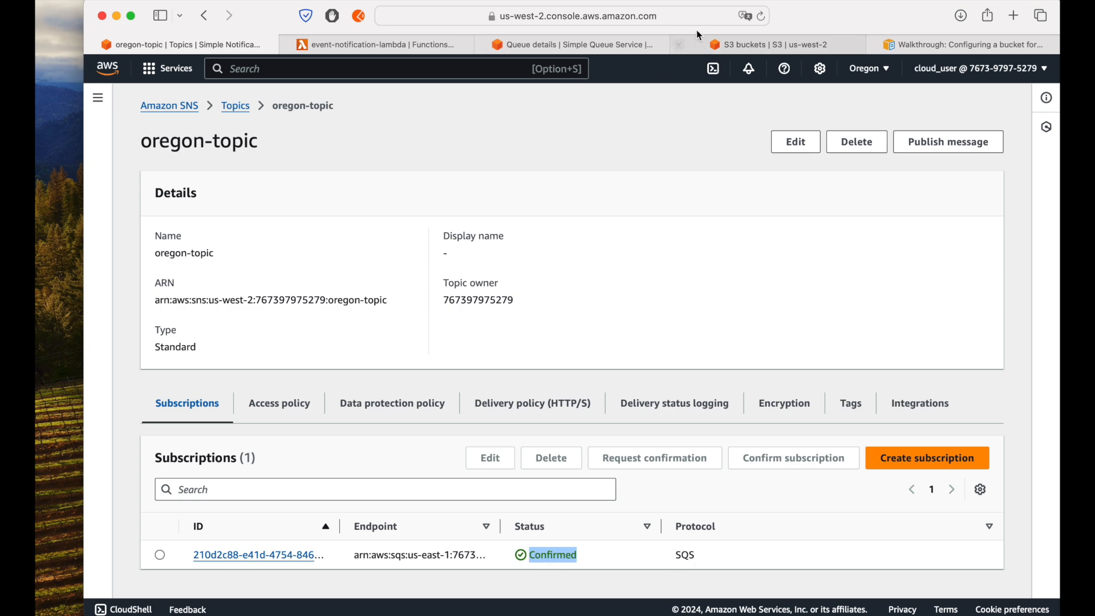
left_click(583, 45)
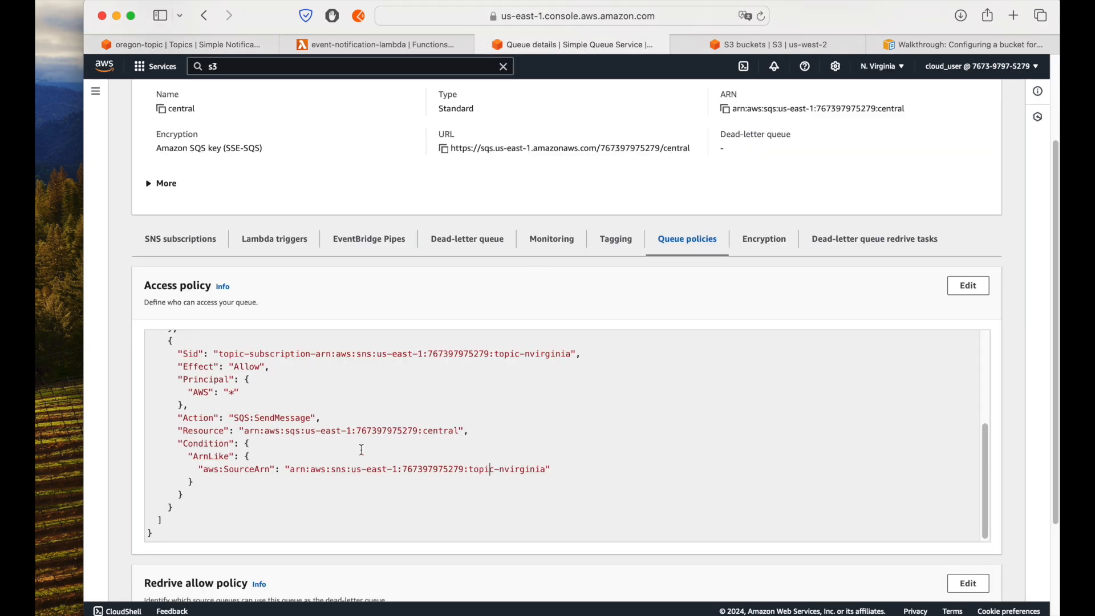
scroll(362, 450, "up", 5)
scroll(399, 442, "down", 8)
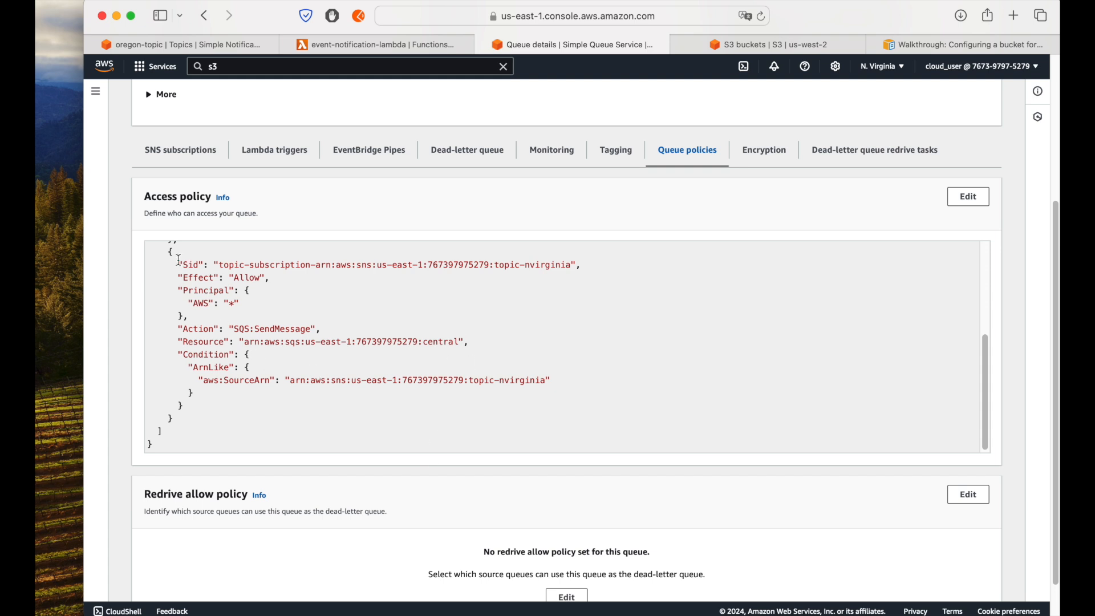
left_click_drag(170, 254, 166, 403)
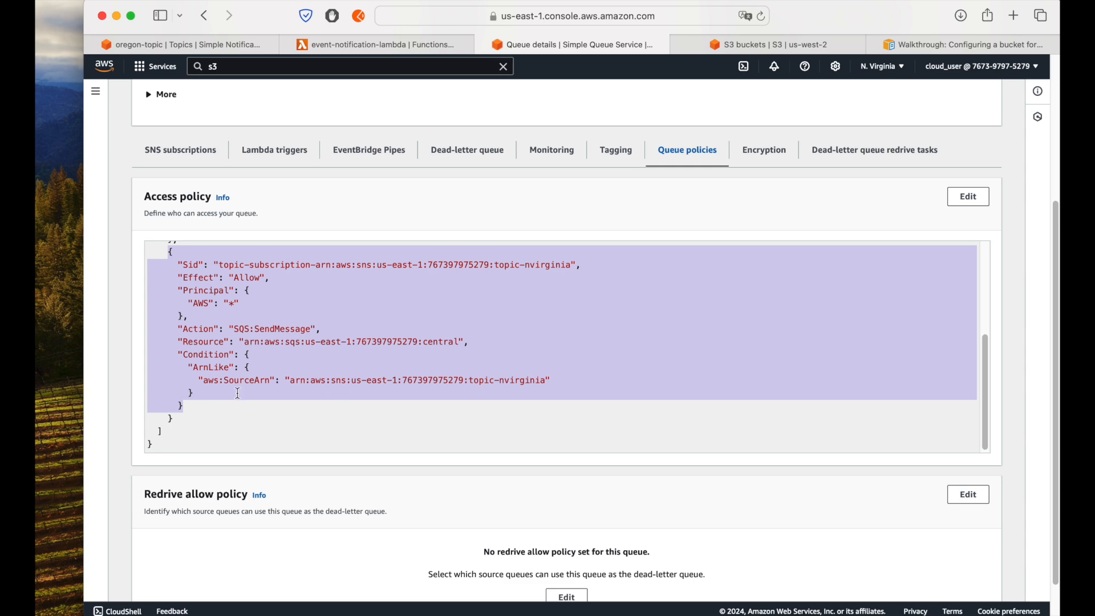
Step: Delete the SQS subscription to the central queue from oregon-topic, and check the topic's subscription list
left_click(186, 155)
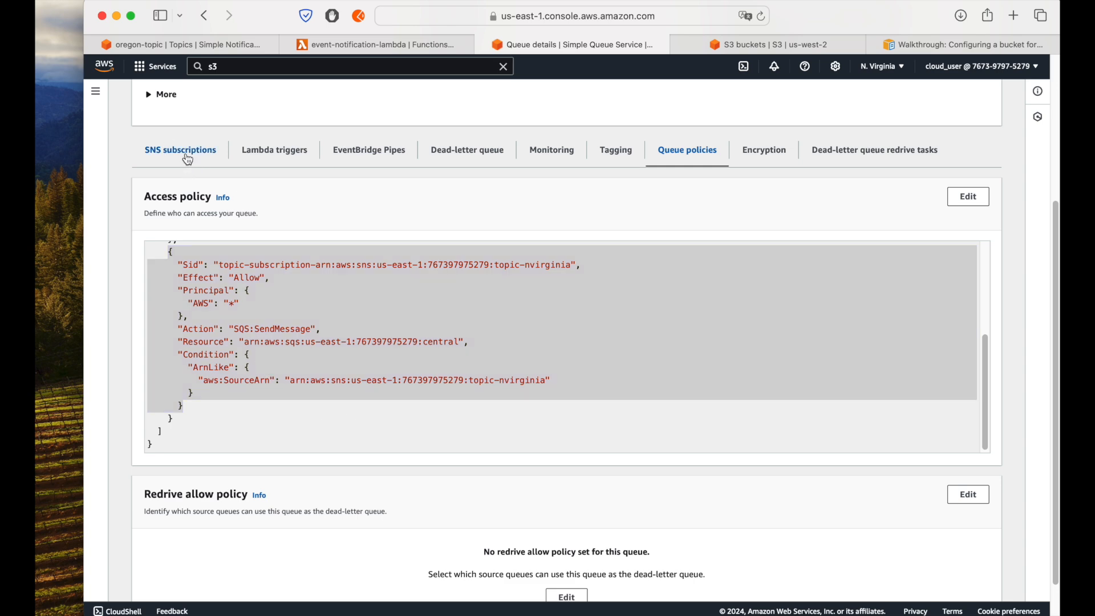
left_click(220, 49)
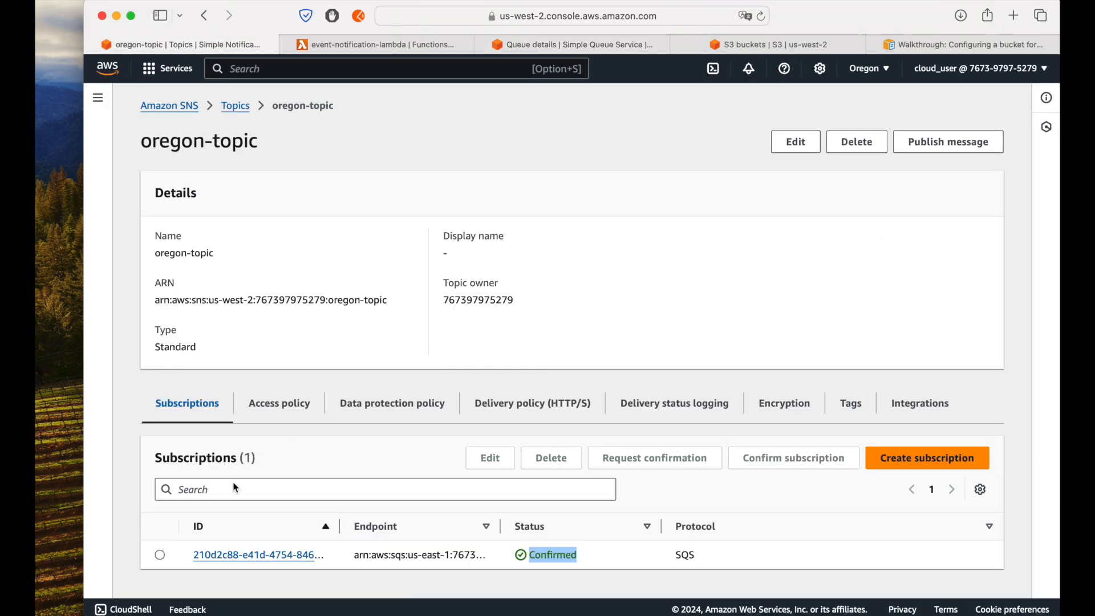
left_click(160, 554)
left_click(574, 468)
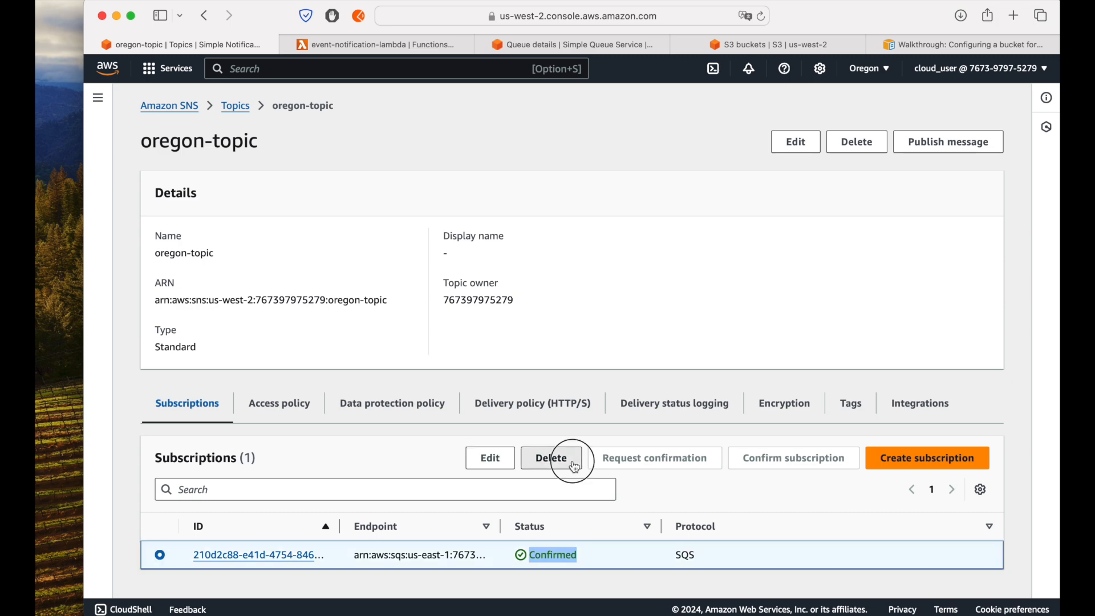
left_click(730, 382)
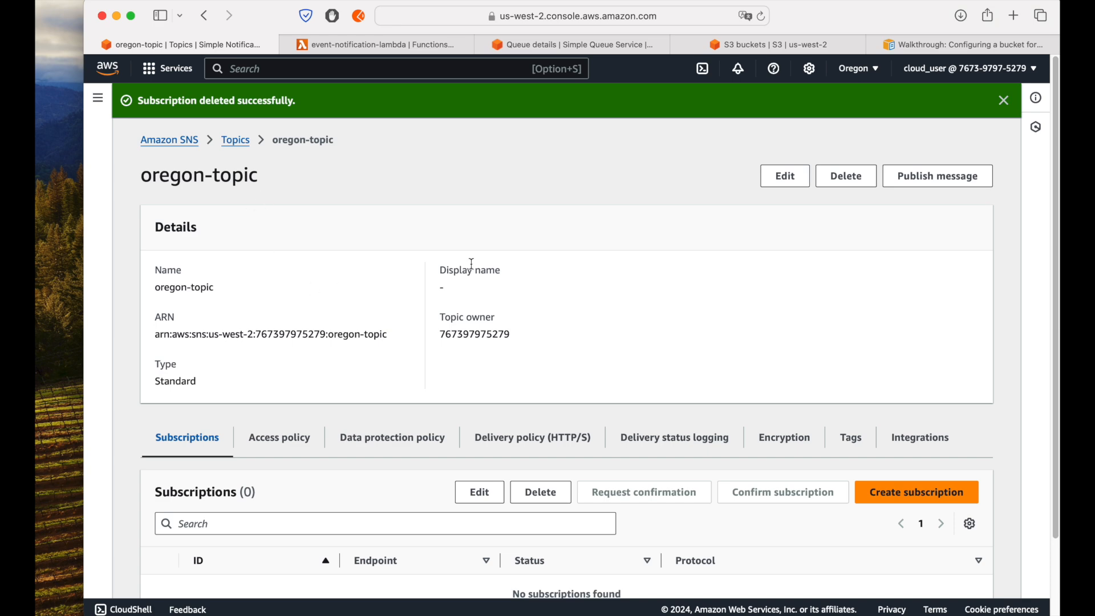
scroll(472, 264, "down", 3)
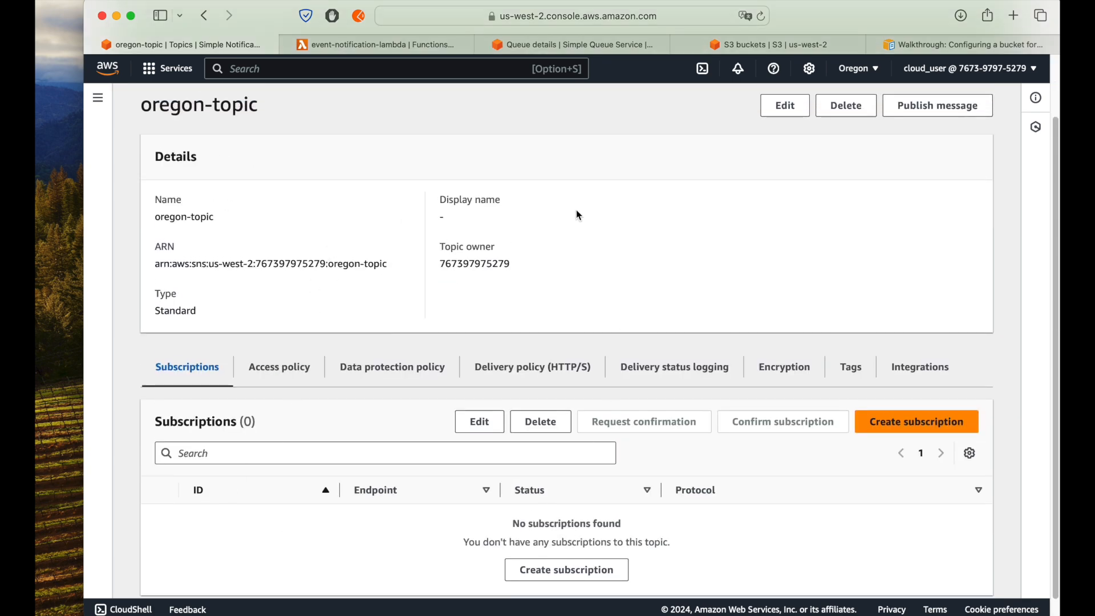
scroll(579, 218, "up", 3)
Step: Return to the central queue, and set its subscription region to us-west-2 to check its SNS subscriptions
left_click(567, 45)
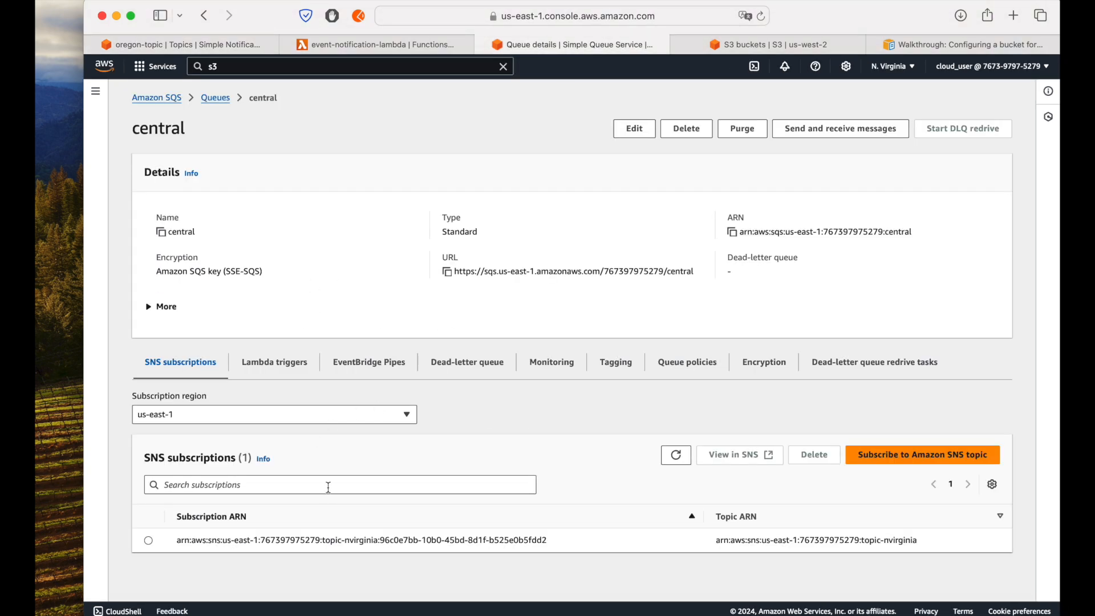
left_click(251, 415)
scroll(246, 354, "down", 5)
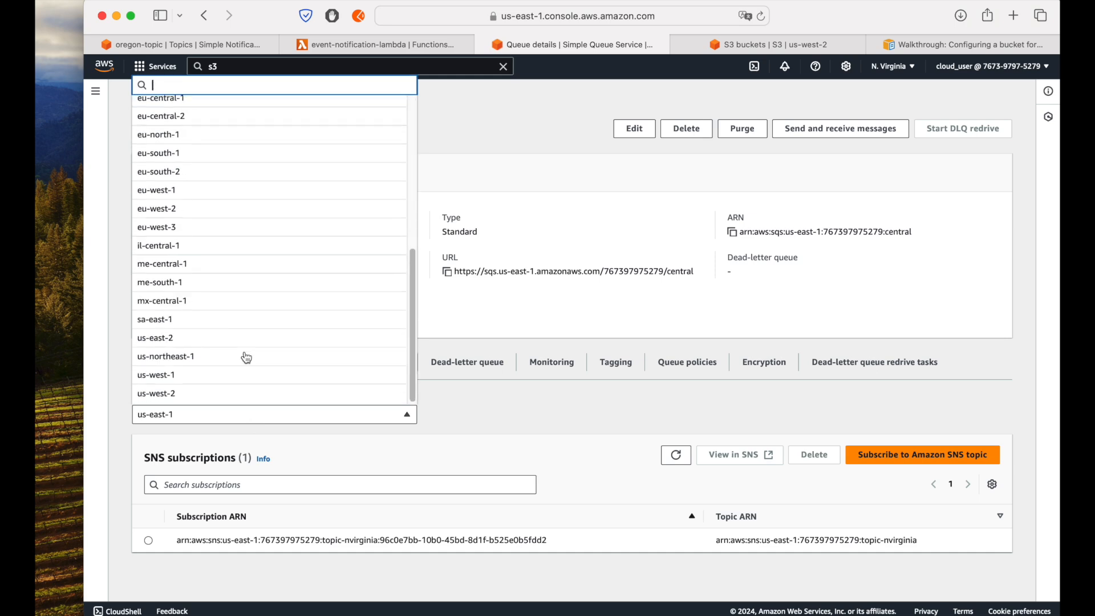
left_click(190, 392)
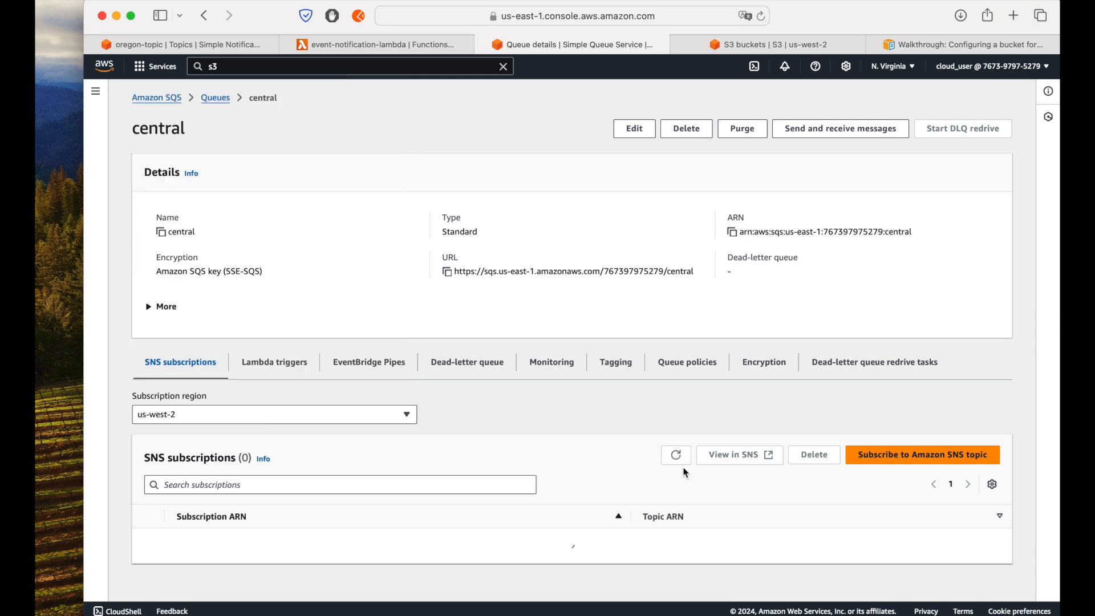
Step: Subscribe the central queue to the us-west-2 oregon-topic from SQS
scroll(489, 464, "down", 2)
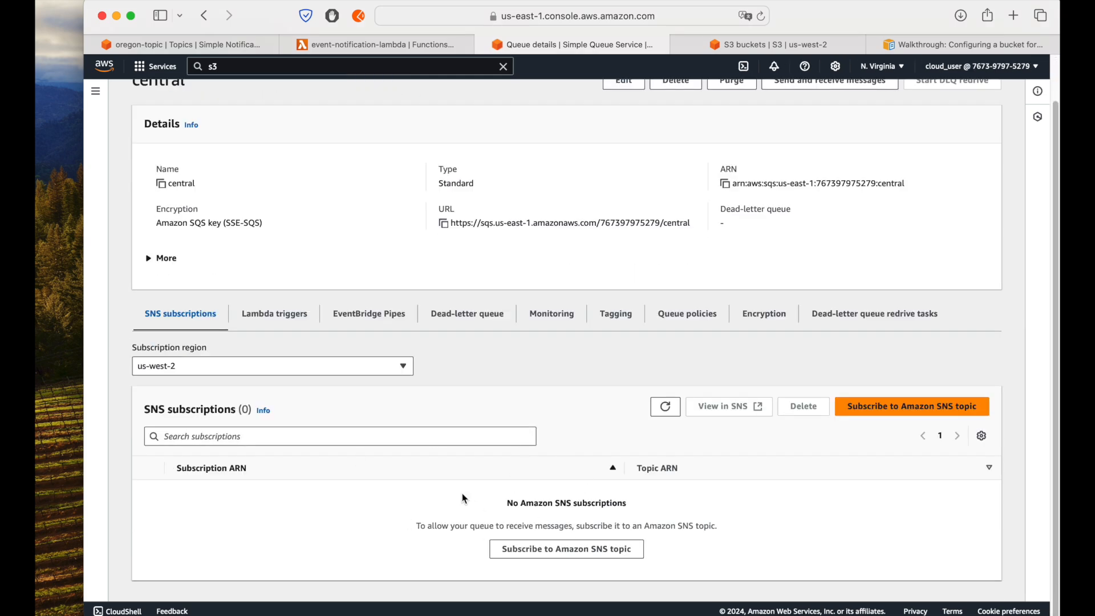
left_click(594, 549)
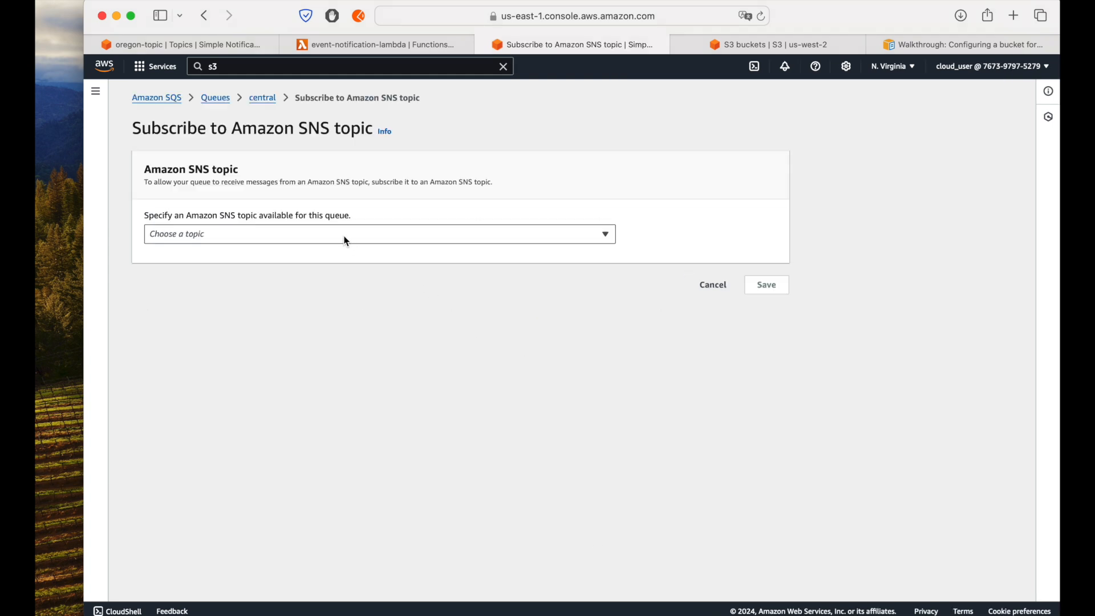
left_click(347, 237)
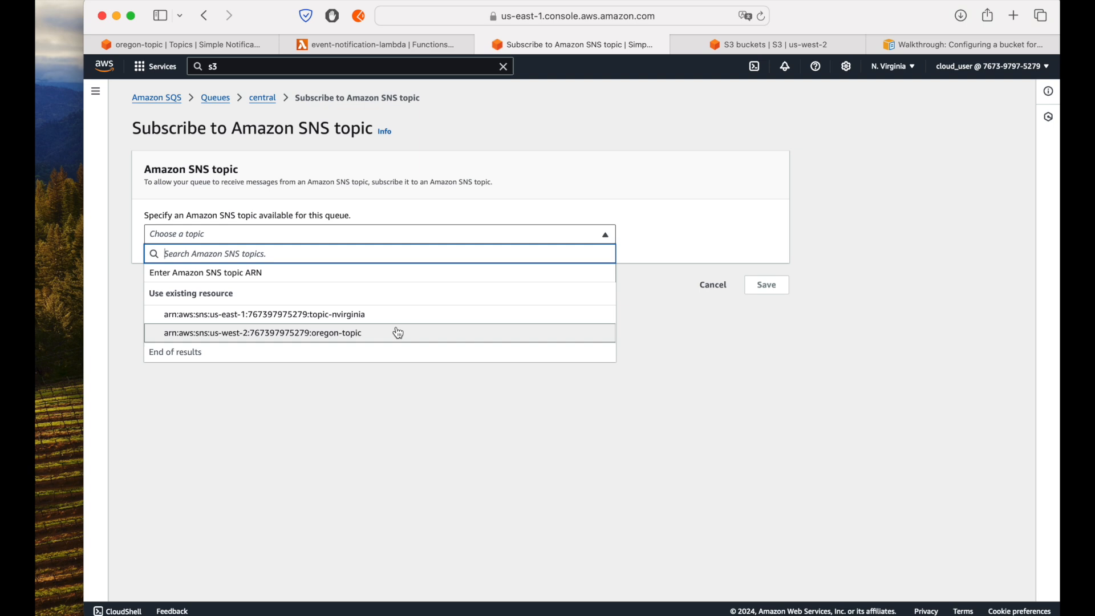
left_click(380, 333)
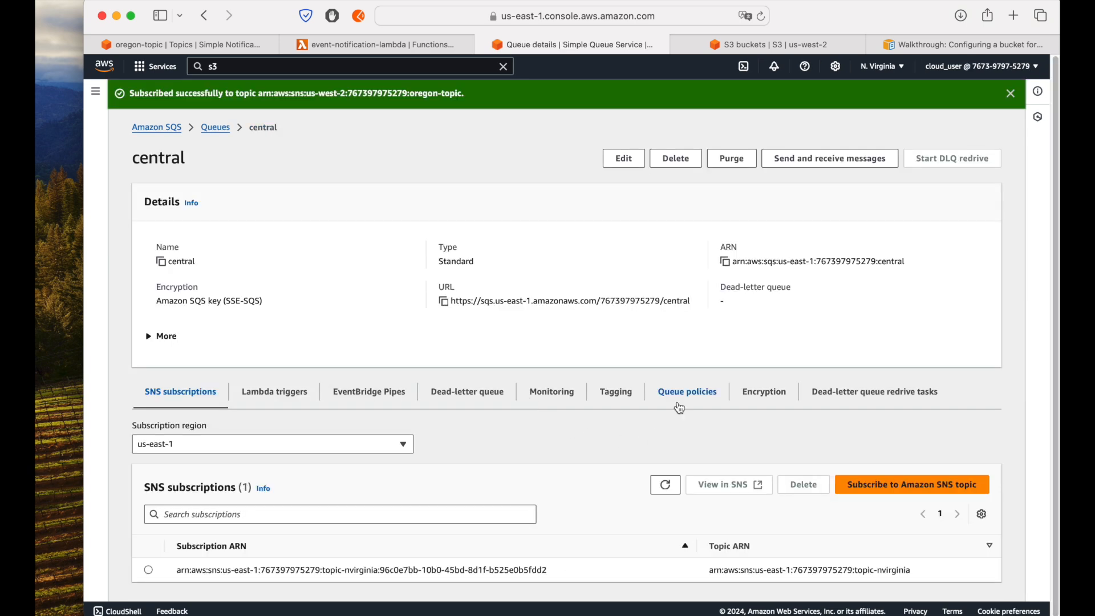
Step: Examine the oregon-topic statement in the central queue's access policy, including its SendMessage action and aws:SourceArn condition
left_click(680, 408)
left_click(1011, 93)
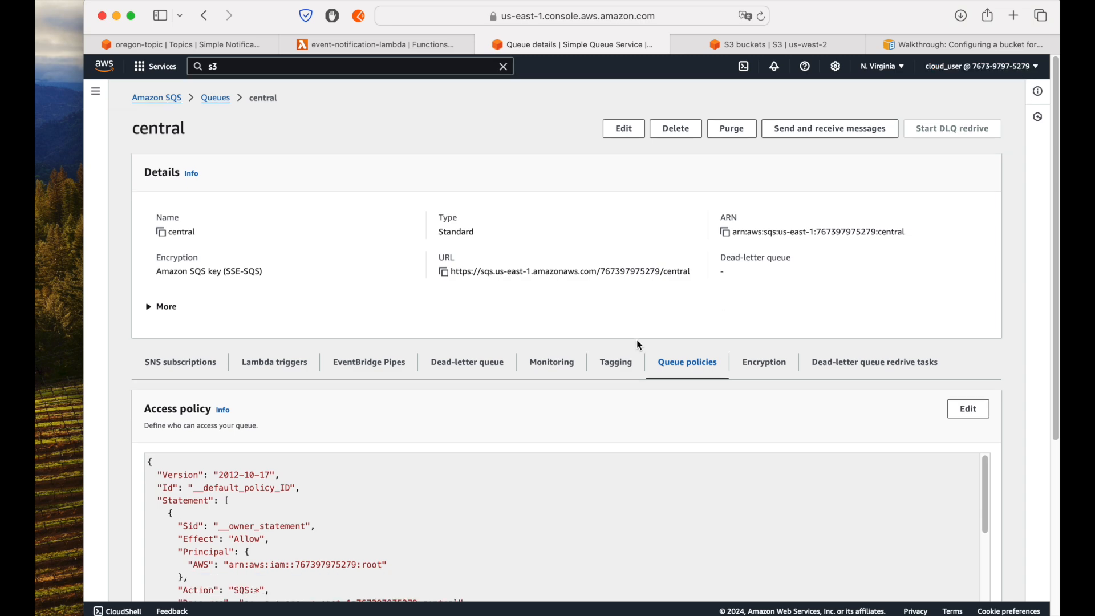
scroll(638, 345, "down", 10)
left_click_drag(530, 461, 209, 446)
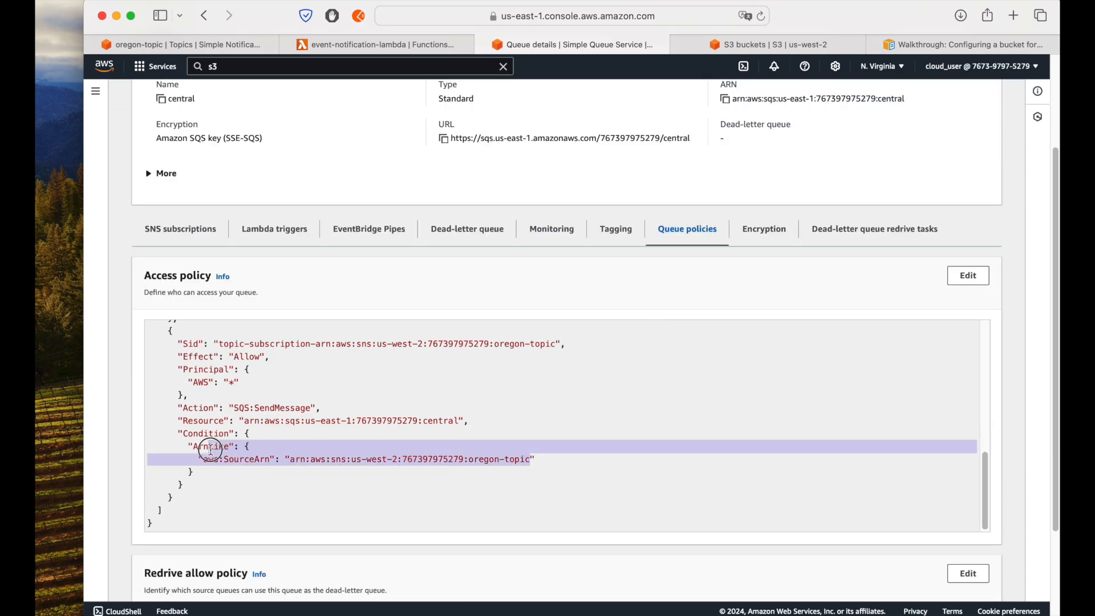
left_click_drag(230, 407, 322, 408)
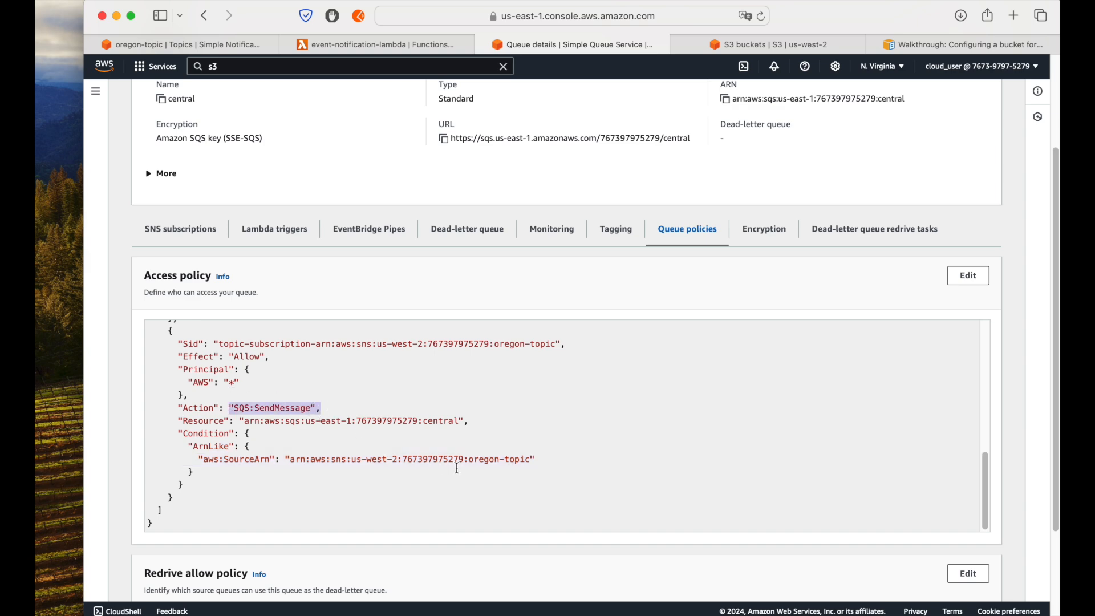
scroll(457, 469, "up", 10)
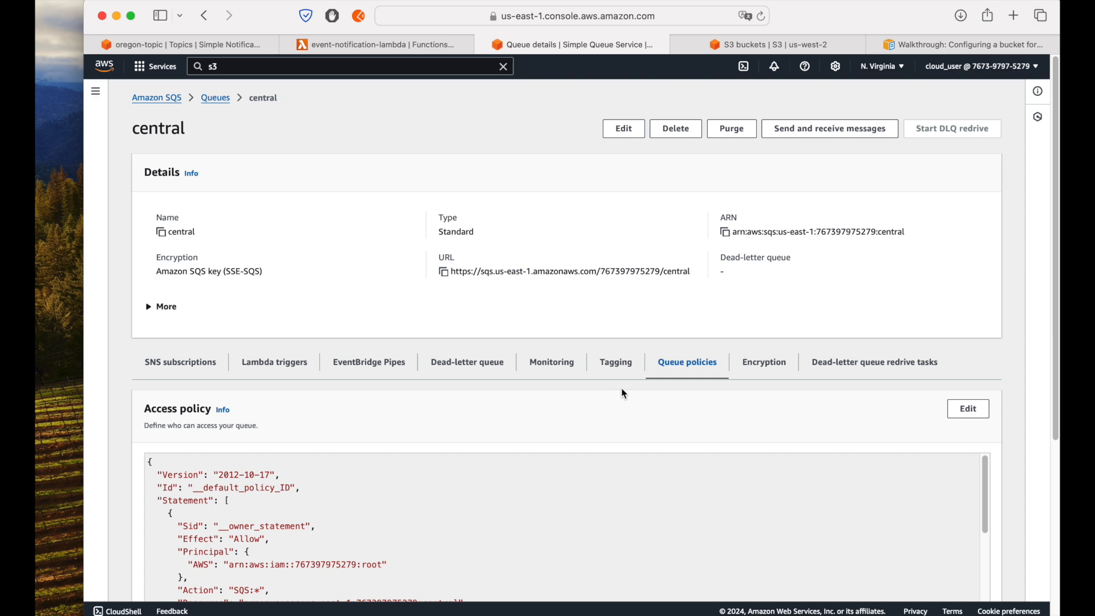
scroll(624, 393, "down", 8)
scroll(547, 397, "up", 3)
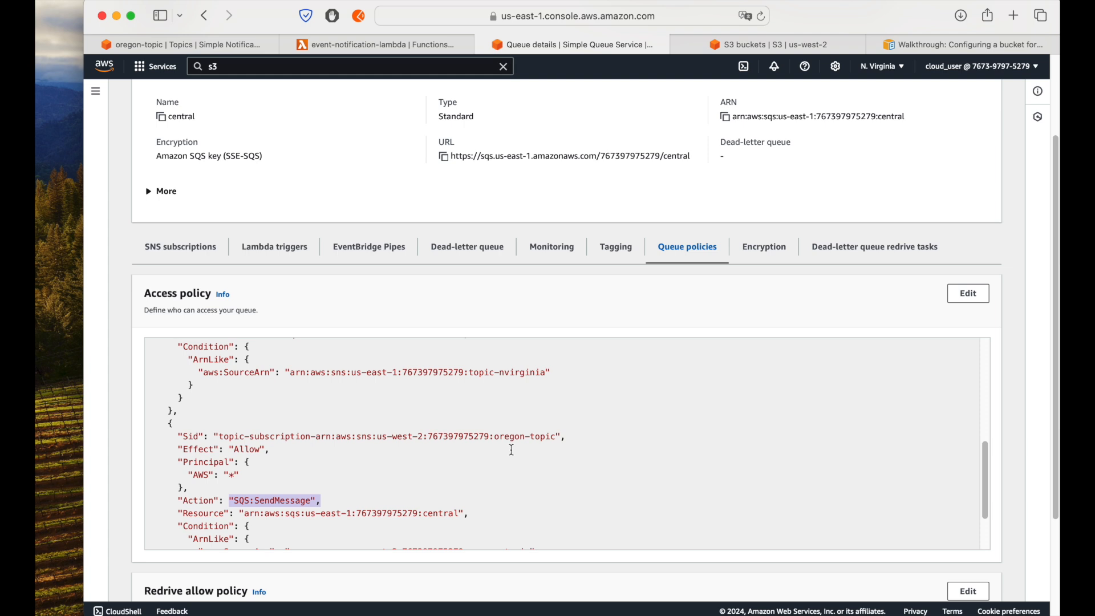
Step: Review the central queue's SNS subscriptions and its Lambda triggers
left_click(179, 250)
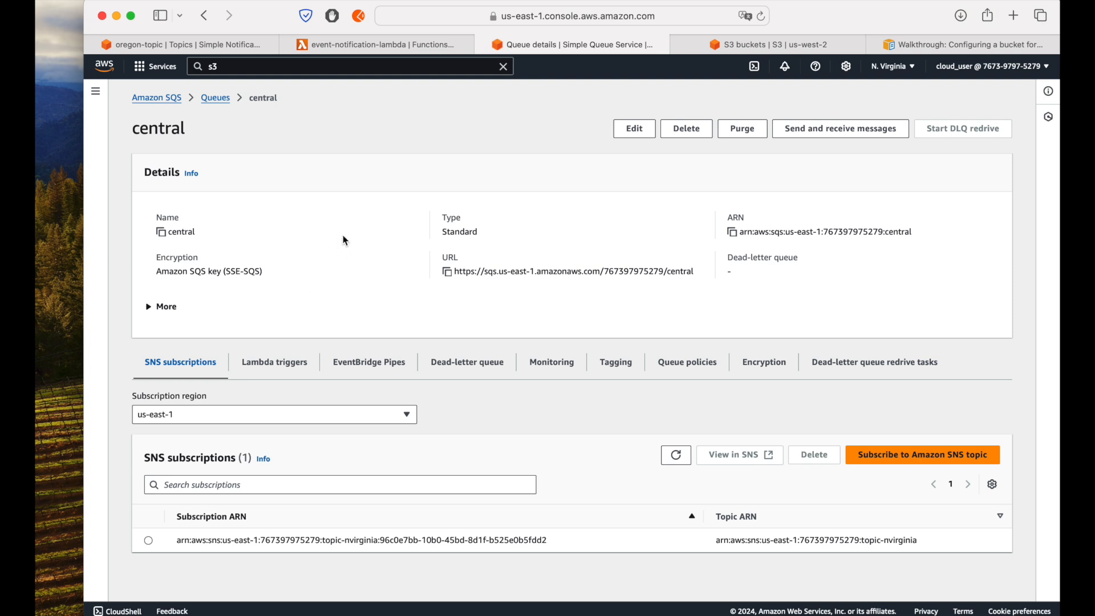
left_click(279, 365)
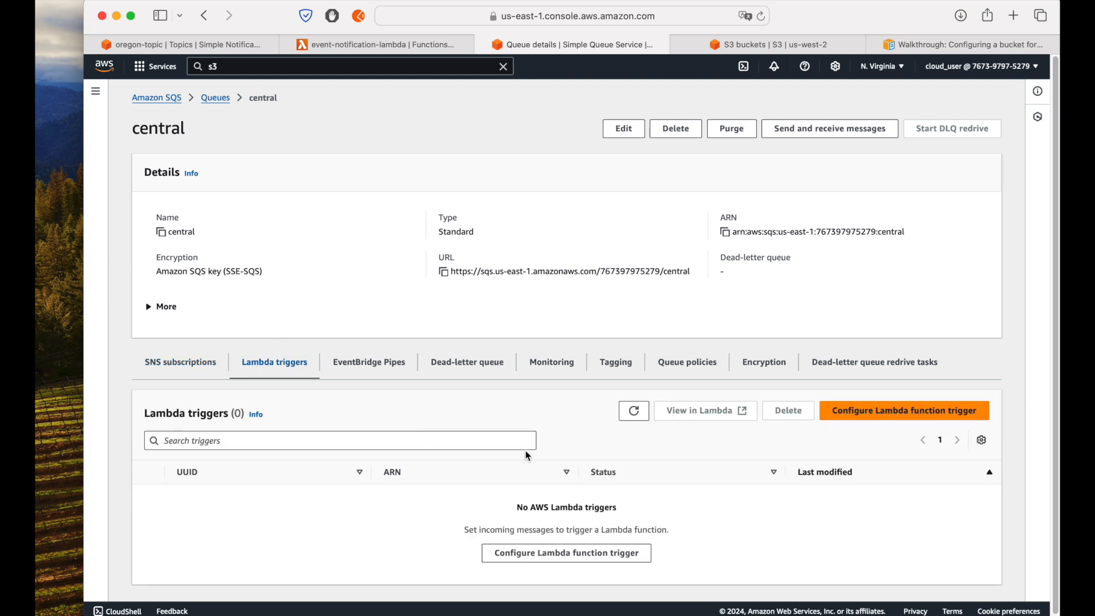
scroll(542, 419, "down", 1)
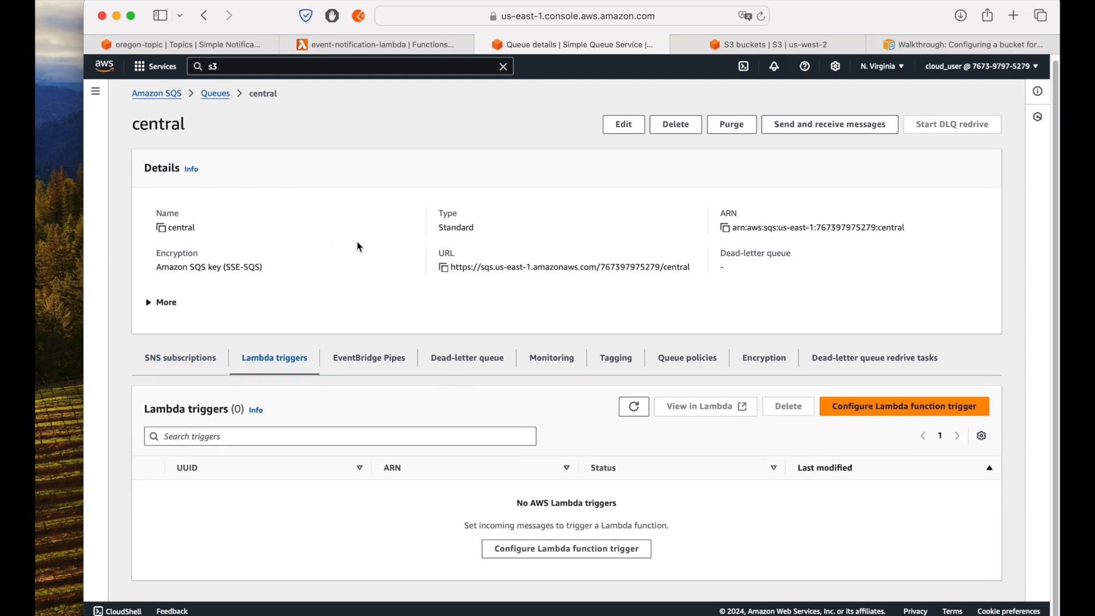
left_click(199, 358)
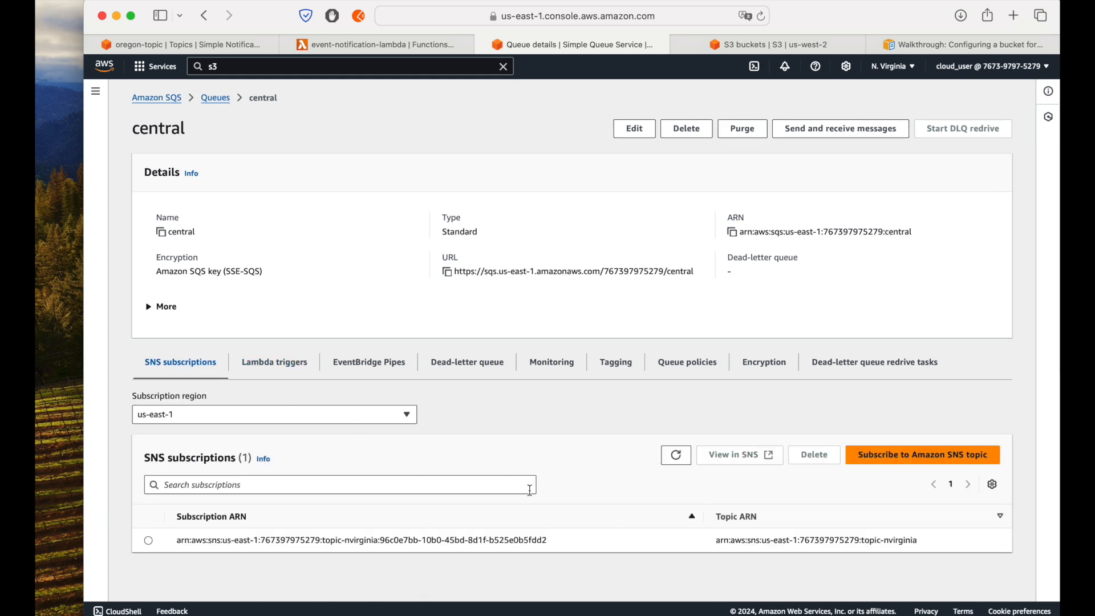
Step: Try to configure event-notification-lambda as the Lambda function trigger of the central queue, and check the response
left_click(274, 361)
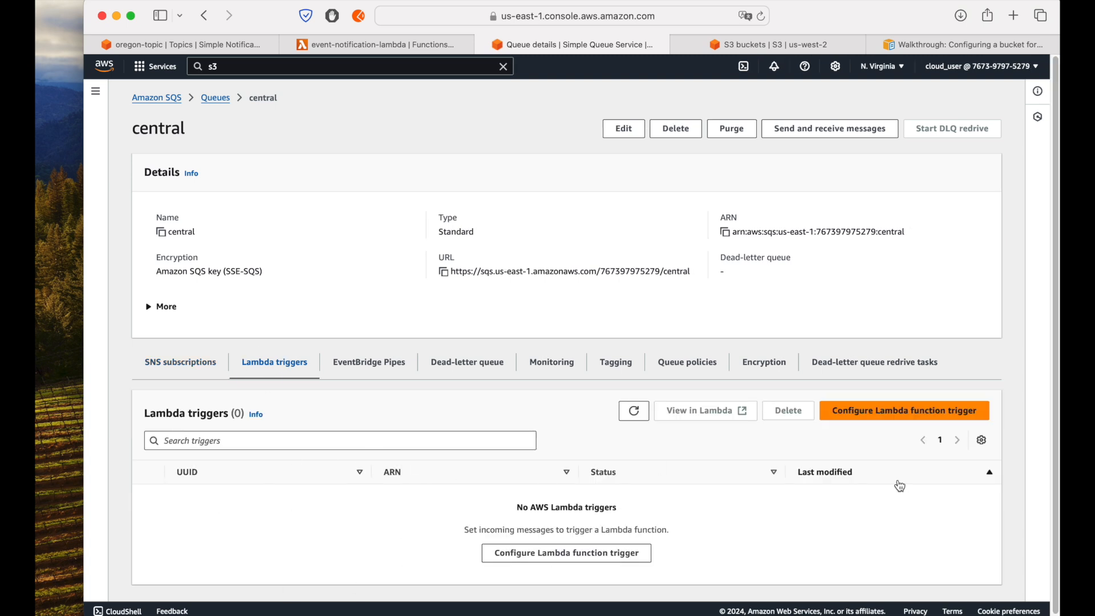
left_click(905, 416)
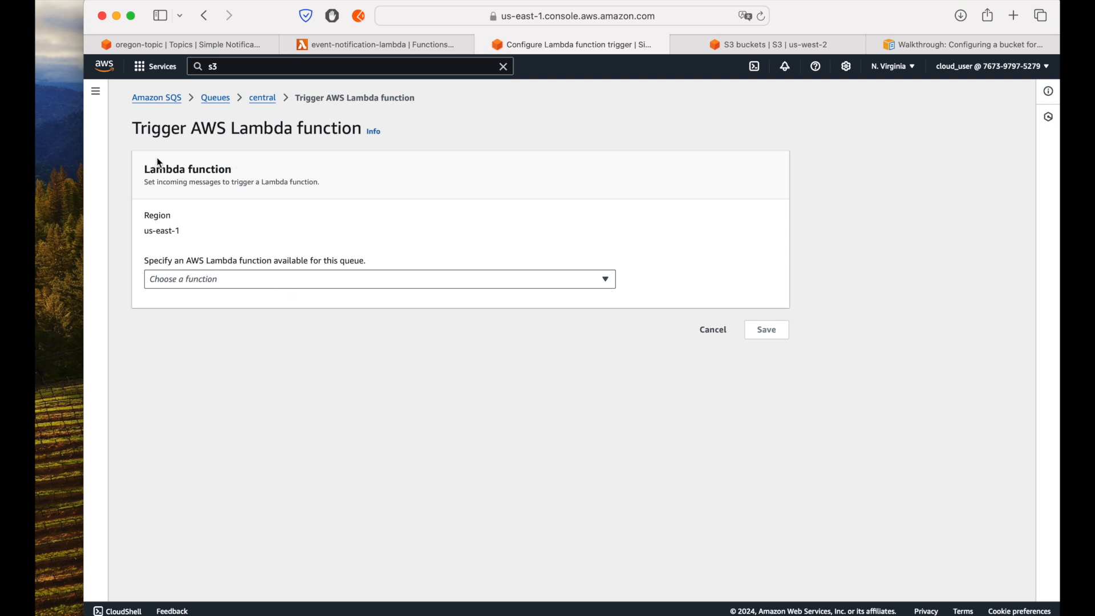
left_click_drag(145, 173, 313, 190)
left_click(250, 279)
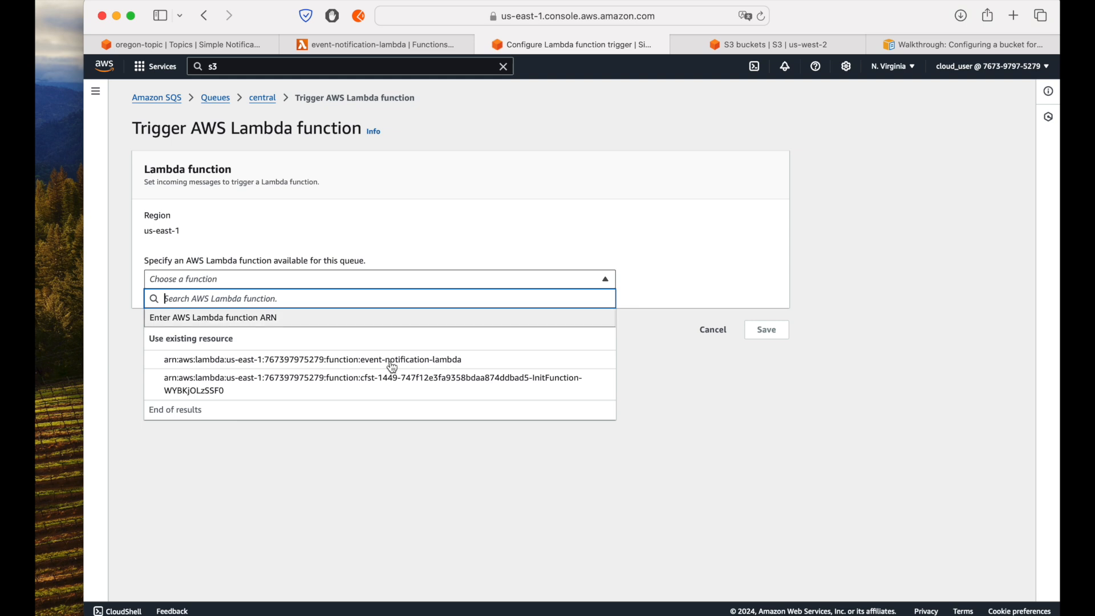
left_click(471, 364)
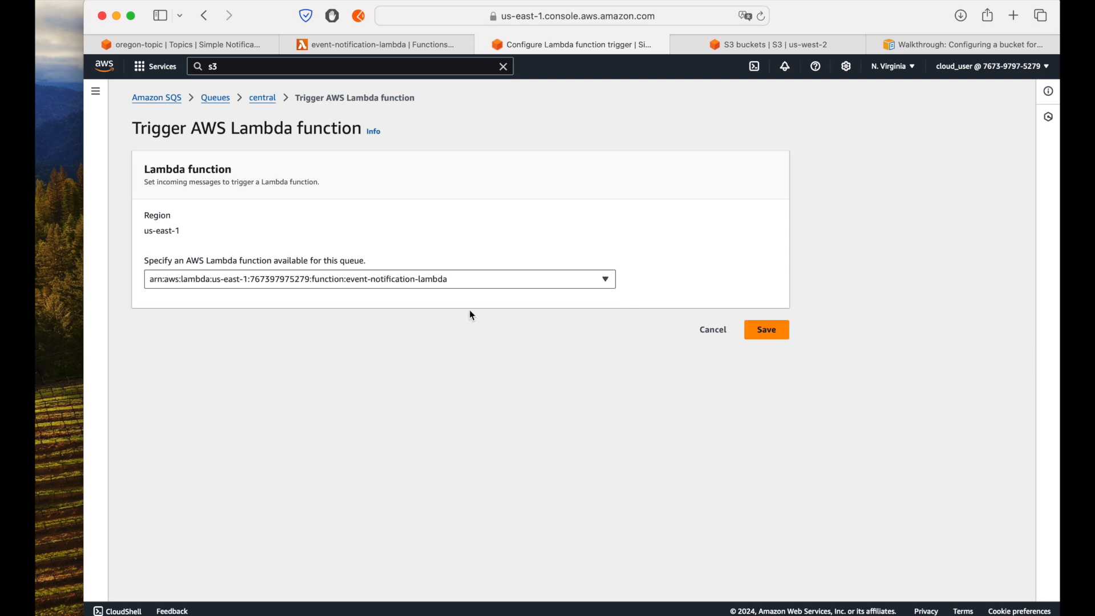
left_click(773, 342)
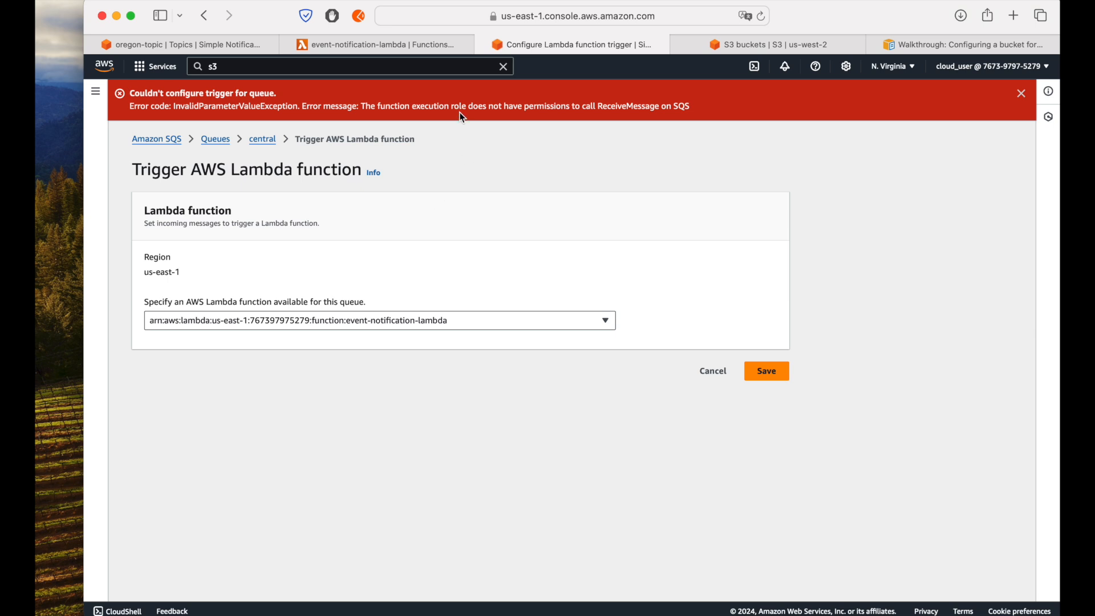
left_click_drag(599, 108, 734, 110)
left_click(683, 223)
Step: Return to event-notification-lambda and set its timeout to 30 seconds in the general configuration, keeping the existing execution role
left_click(399, 42)
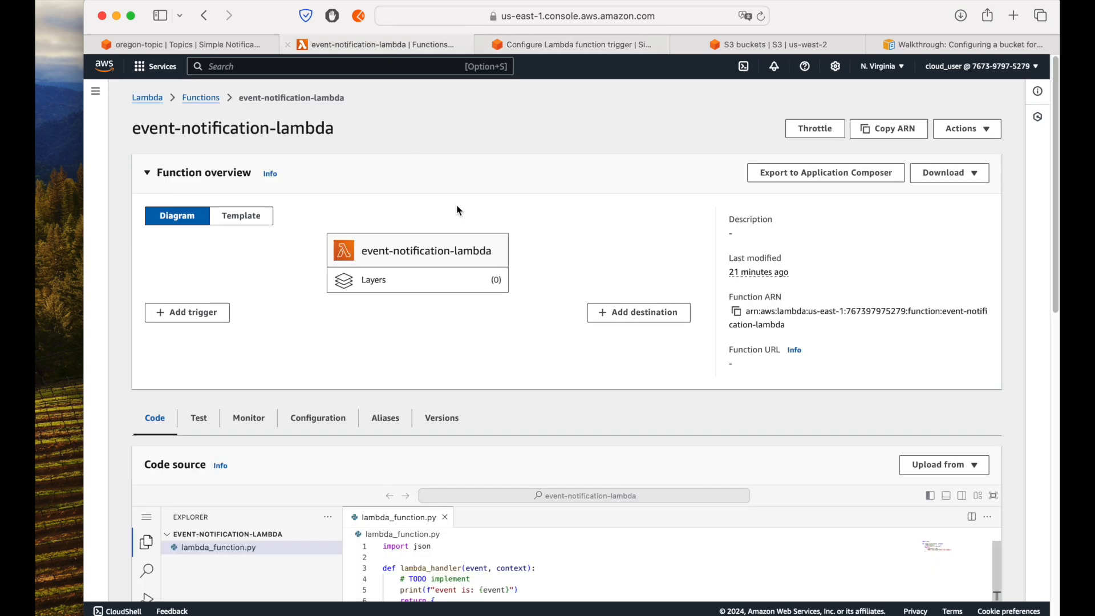
scroll(628, 249, "down", 1)
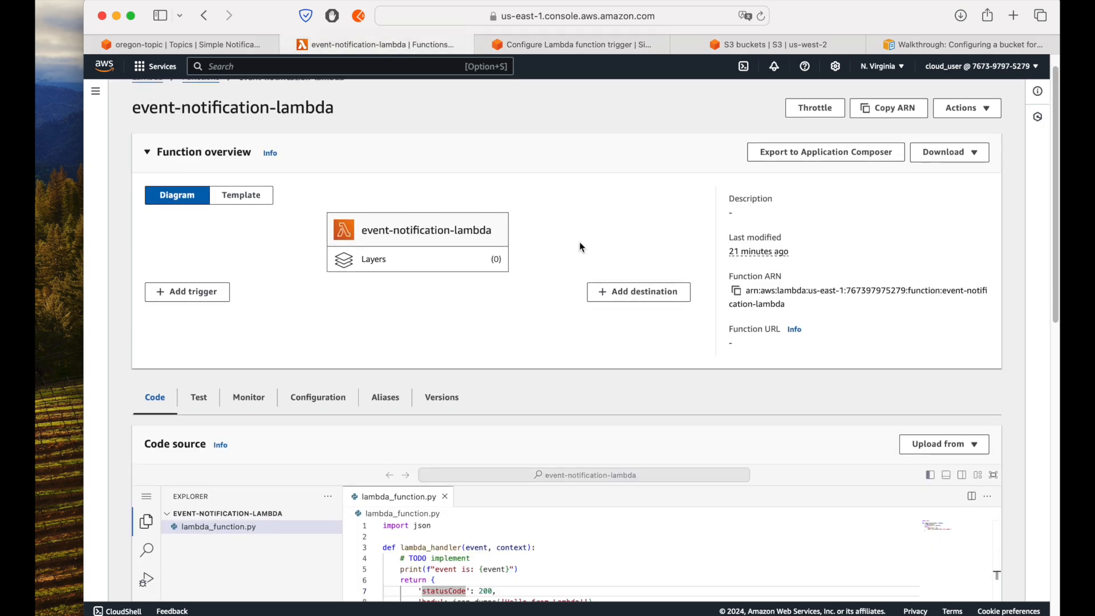
scroll(579, 246, "down", 1)
scroll(578, 247, "down", 2)
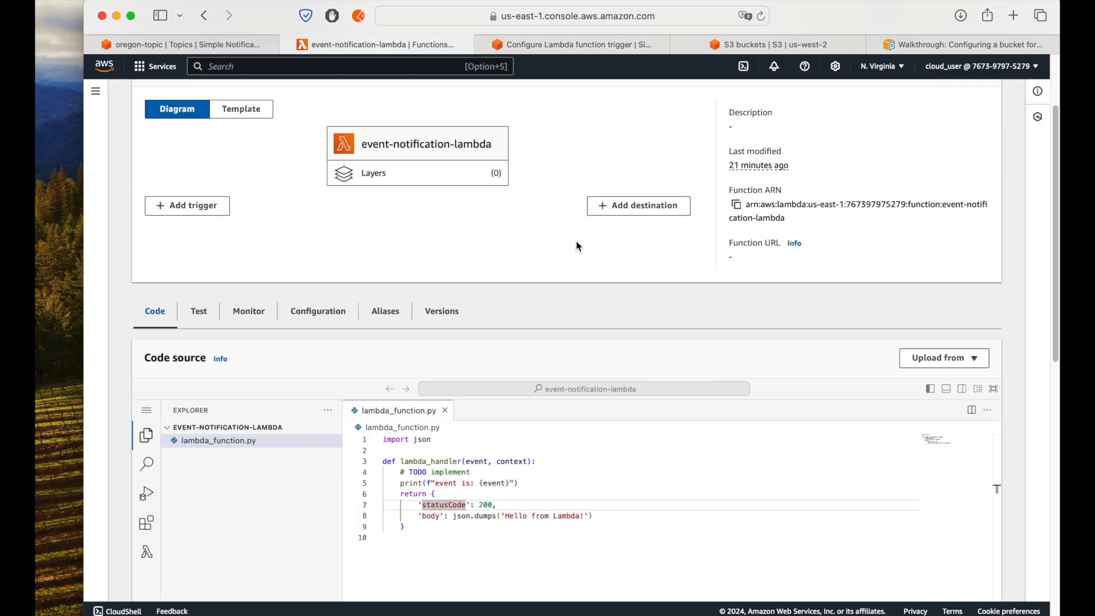
left_click(321, 314)
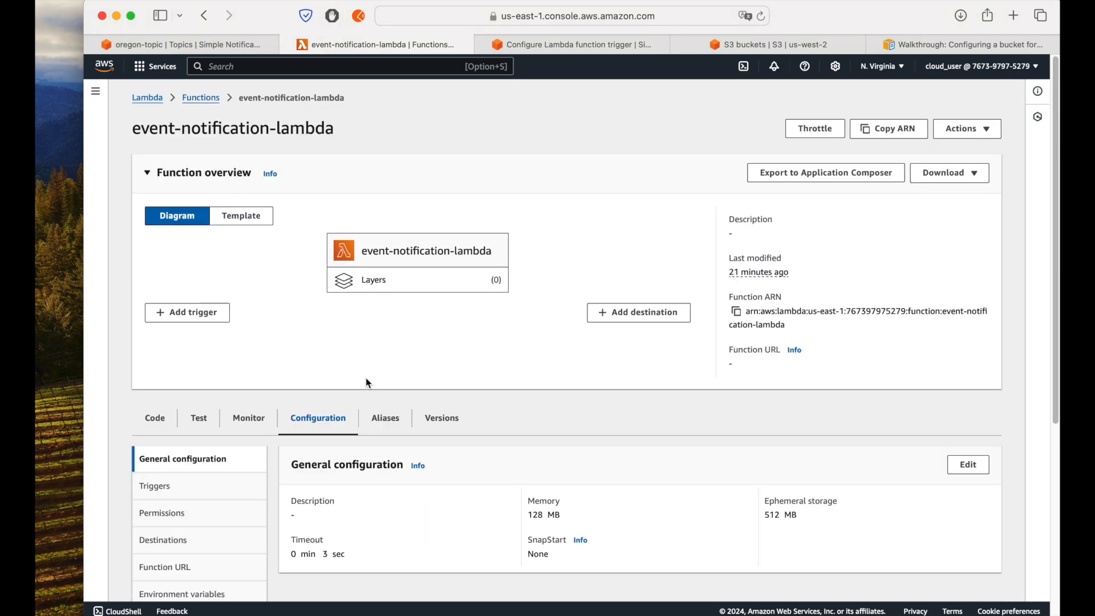
scroll(466, 358, "down", 3)
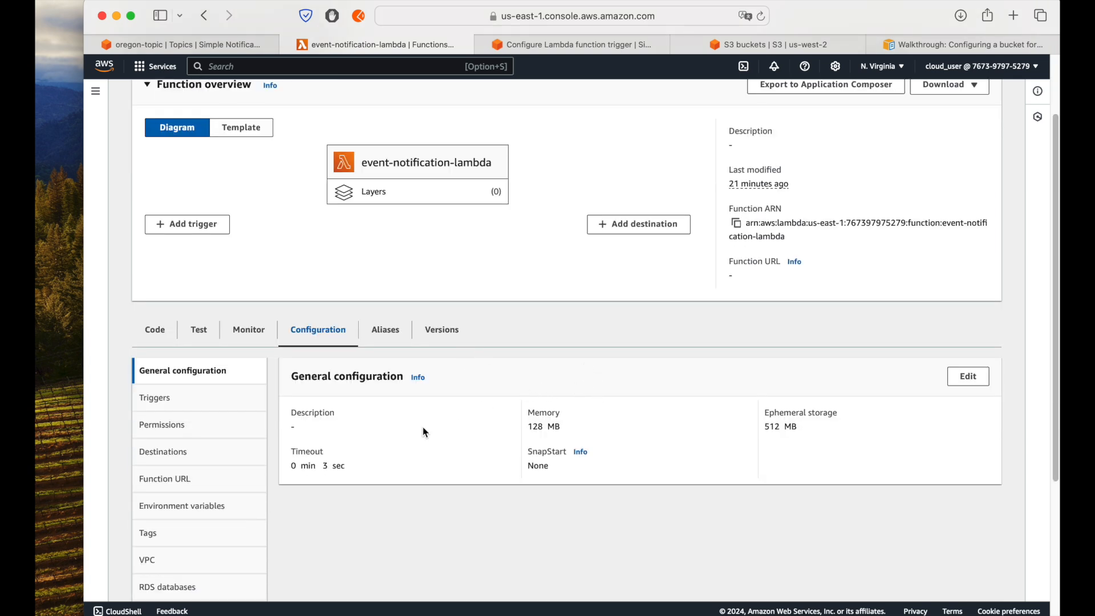
scroll(449, 440, "down", 1)
left_click(967, 352)
scroll(422, 365, "down", 3)
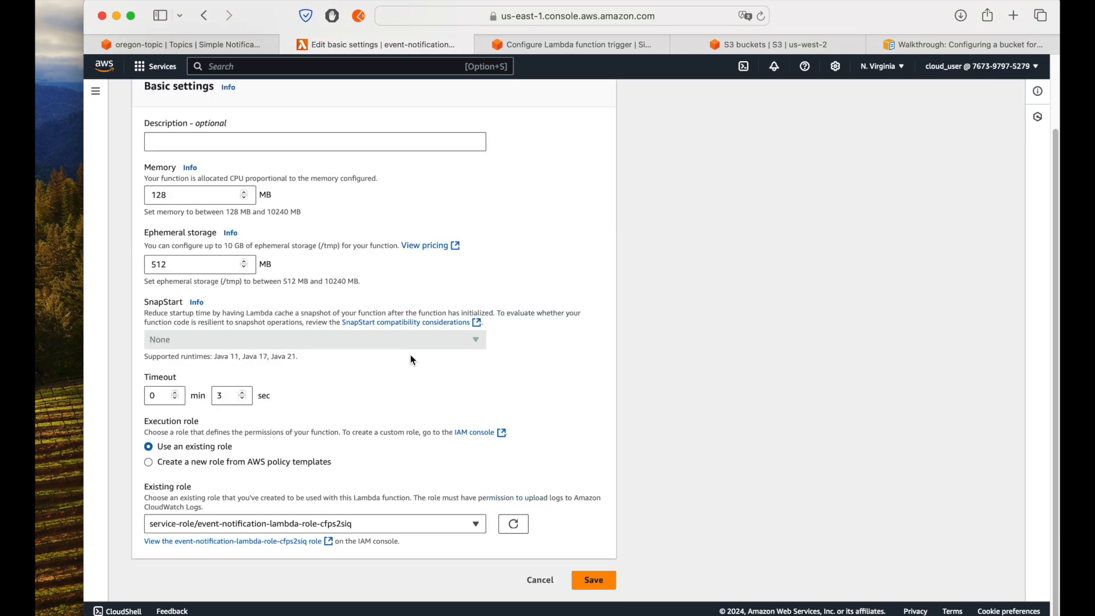
left_click(222, 395)
type("0")
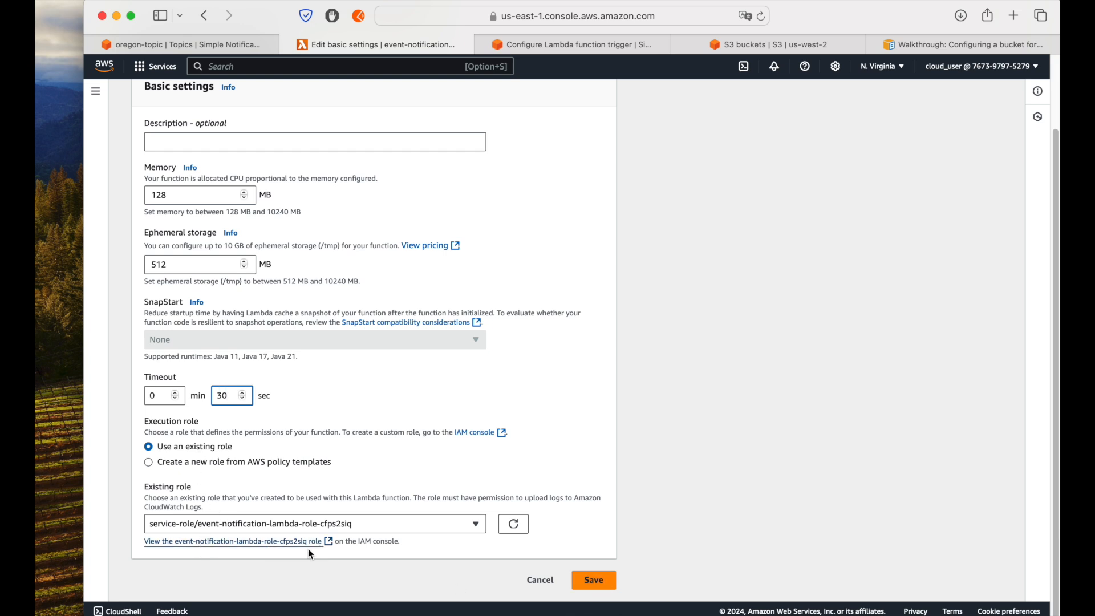
left_click(593, 580)
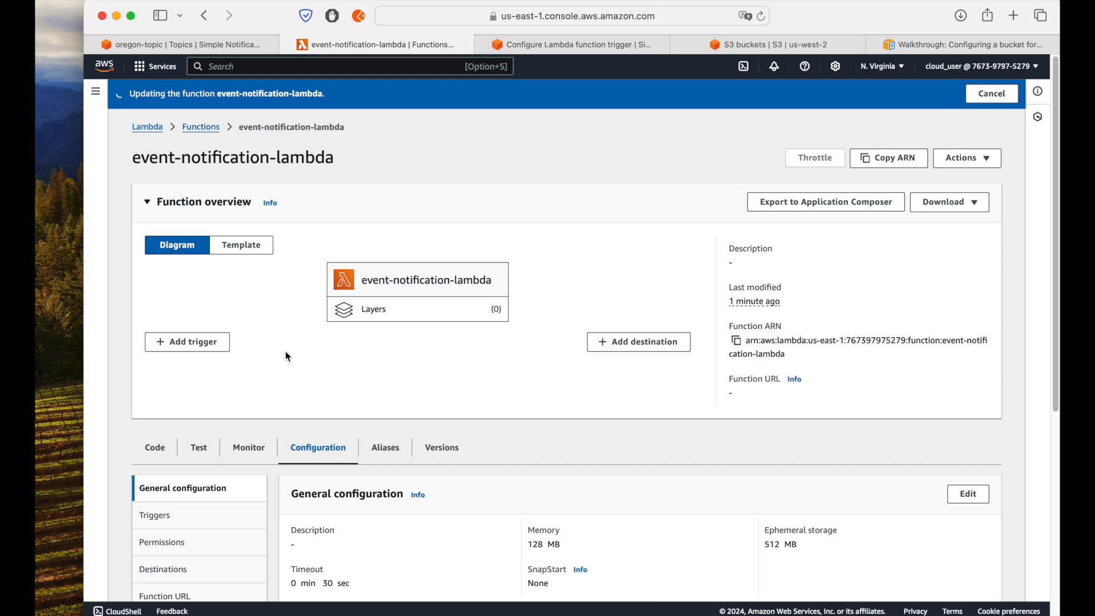
Step: Open the execution role of event-notification-lambda in IAM from the function's permissions configuration
left_click(188, 545)
scroll(530, 499, "down", 2)
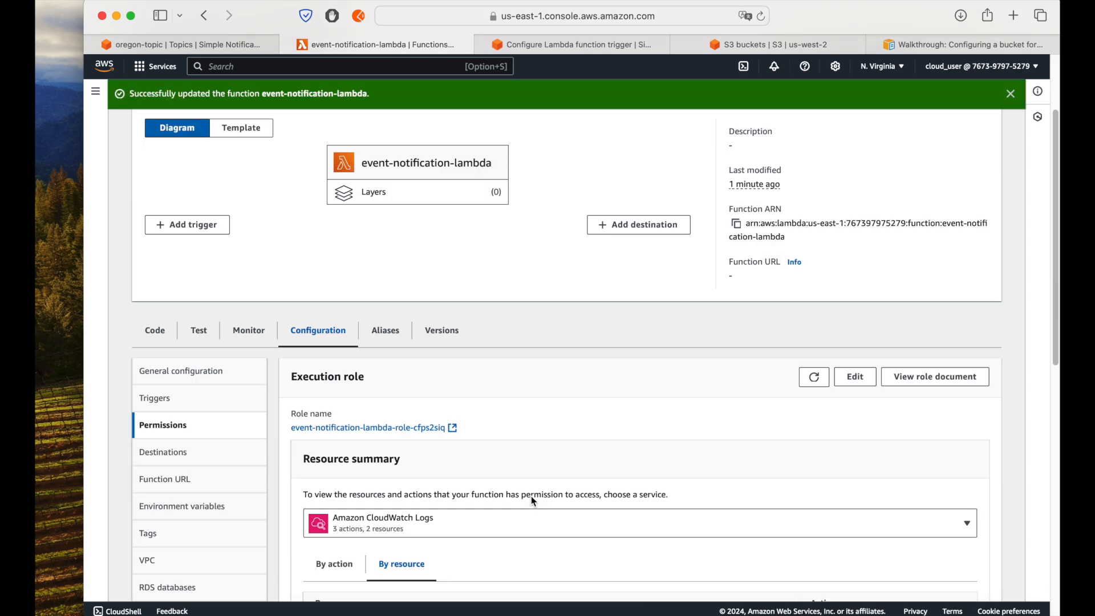
left_click(393, 427)
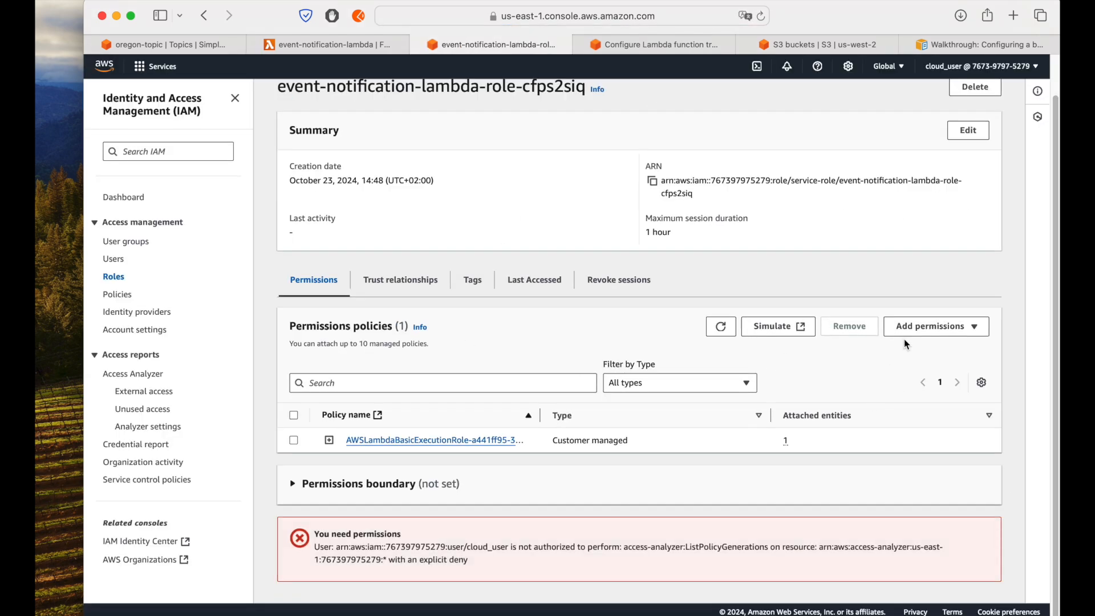
Step: Attach the AdministratorAccess policy to the function's execution role, rechecking the permission required by the queue trigger before confirming
left_click(935, 326)
left_click(914, 348)
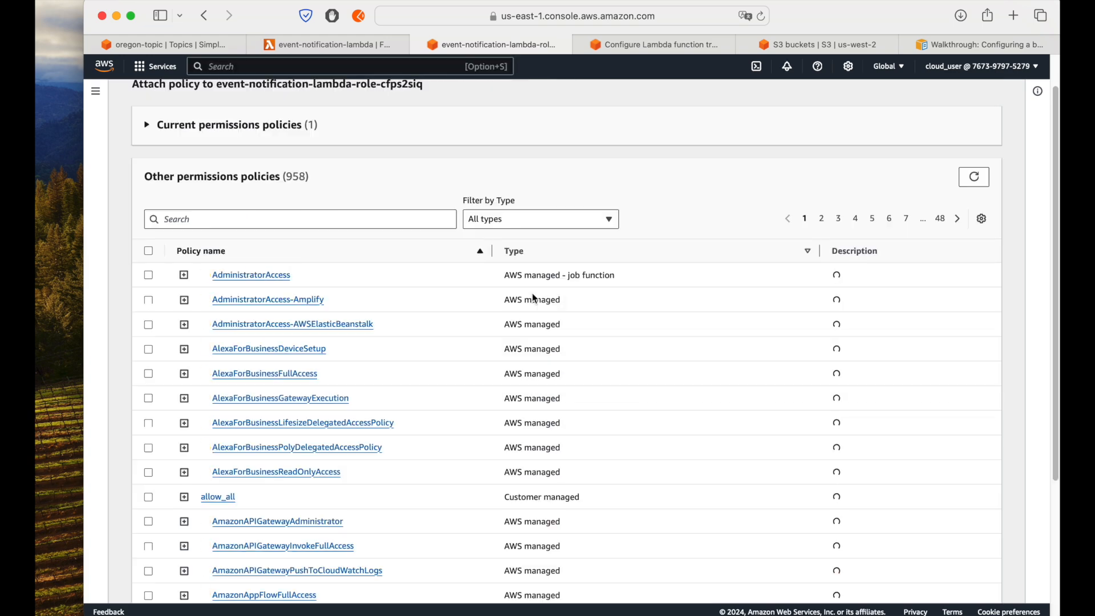
left_click(149, 276)
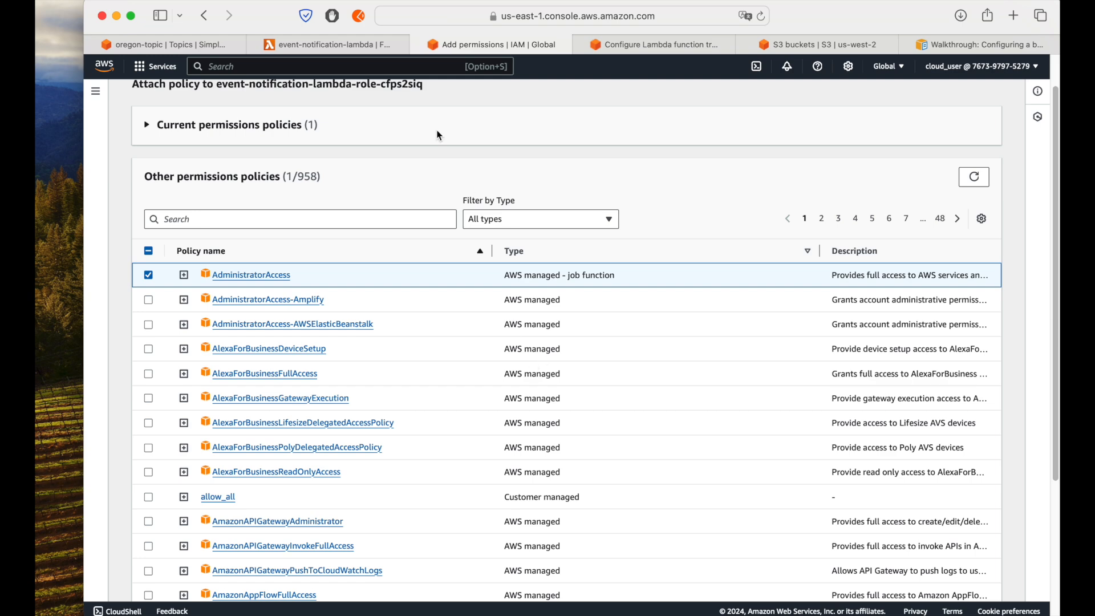
left_click(620, 49)
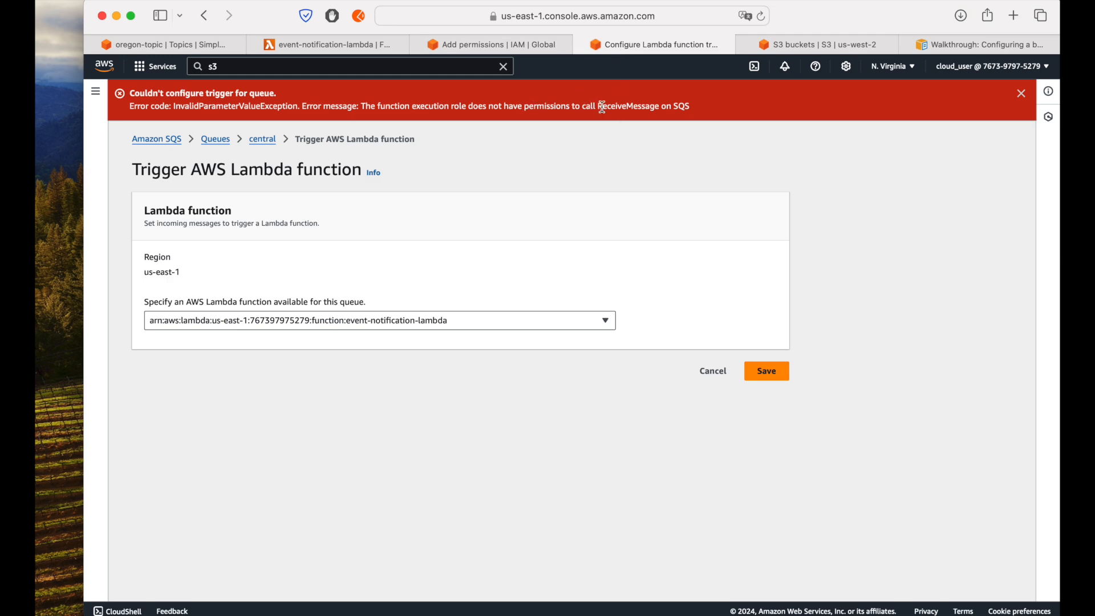
left_click_drag(603, 108, 661, 107)
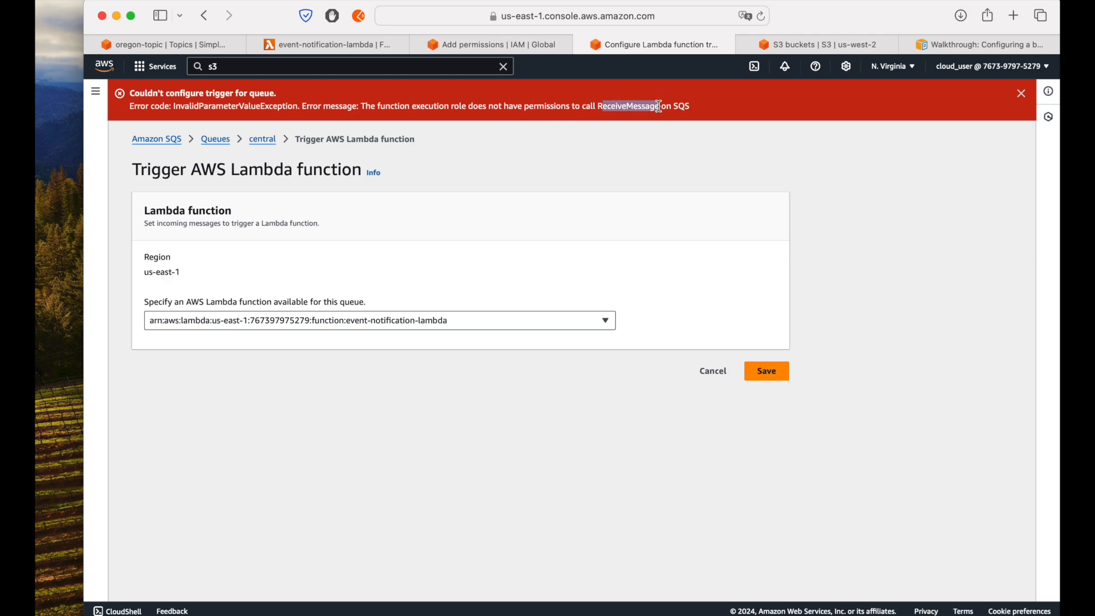
left_click(330, 44)
left_click(476, 40)
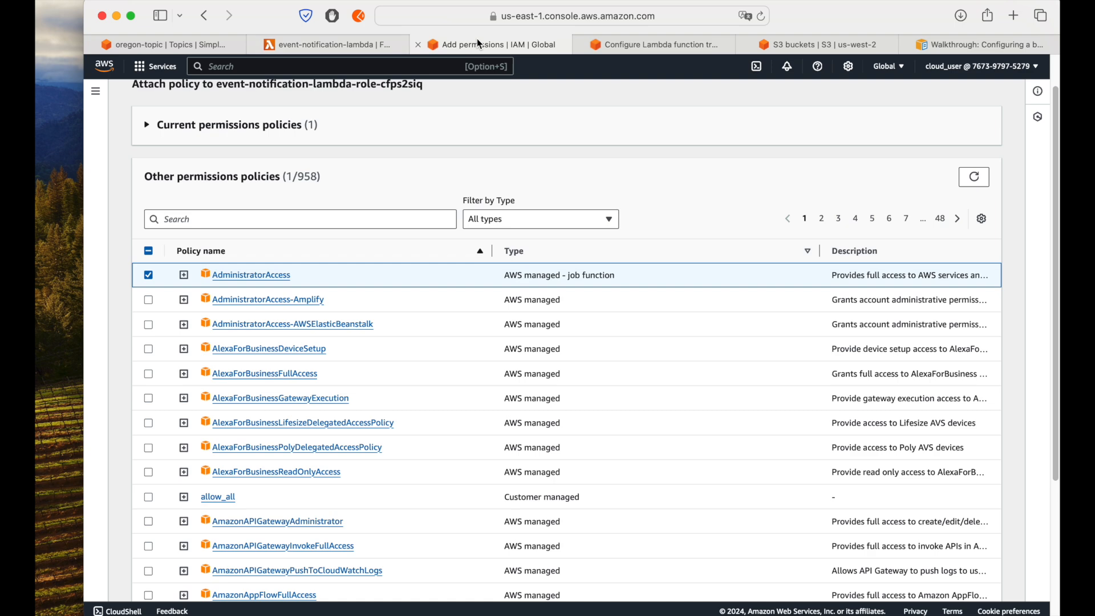
scroll(622, 322, "down", 5)
left_click(955, 582)
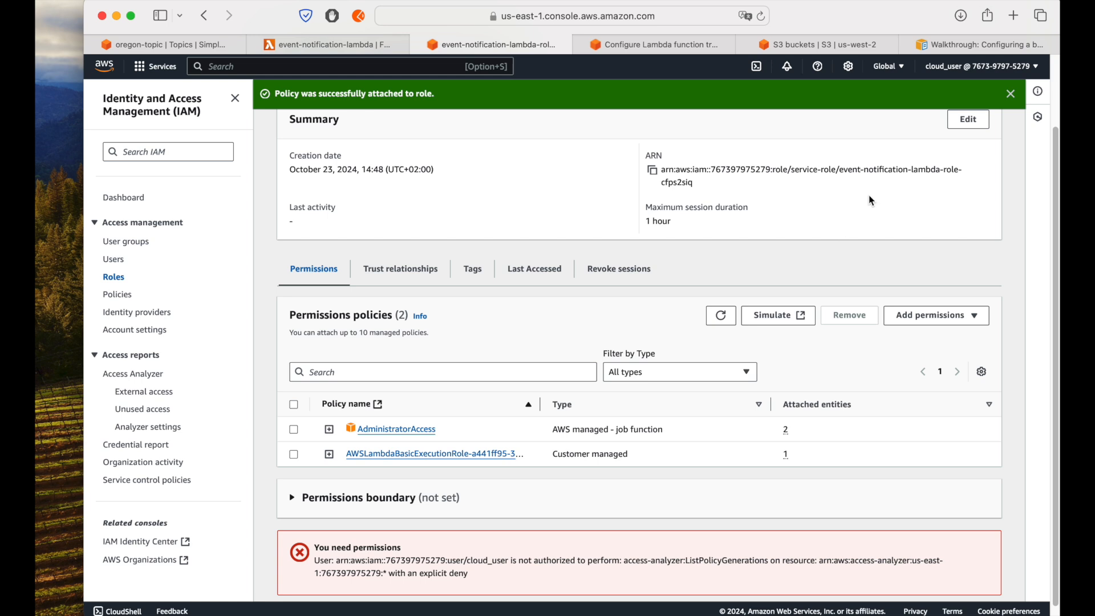
left_click(1010, 93)
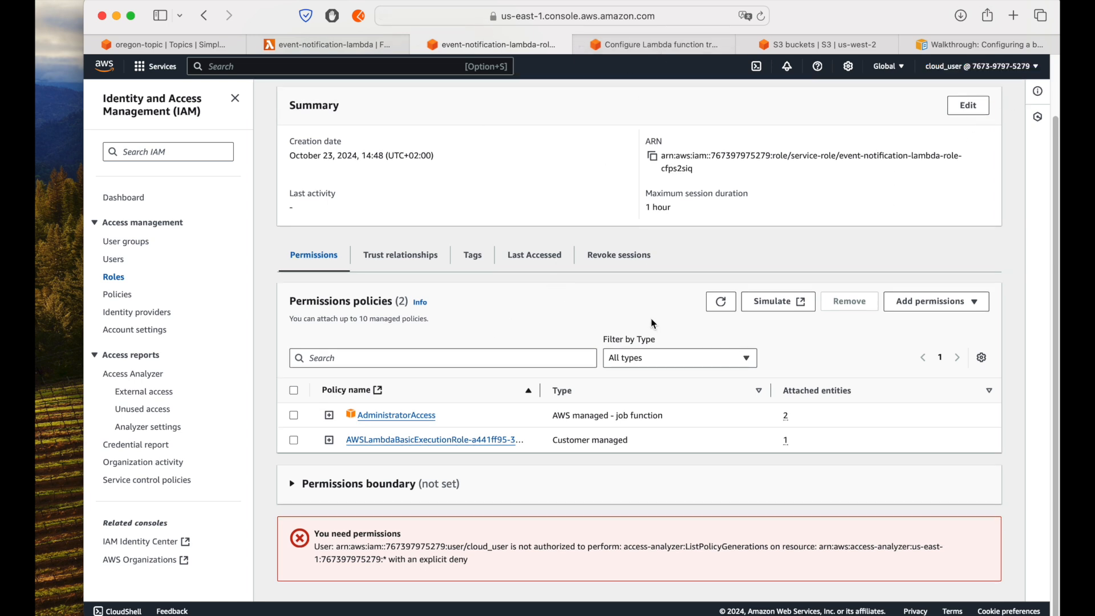
Step: Save event-notification-lambda as the Lambda function trigger of the central queue again, and refresh the queue's trigger list
left_click(659, 44)
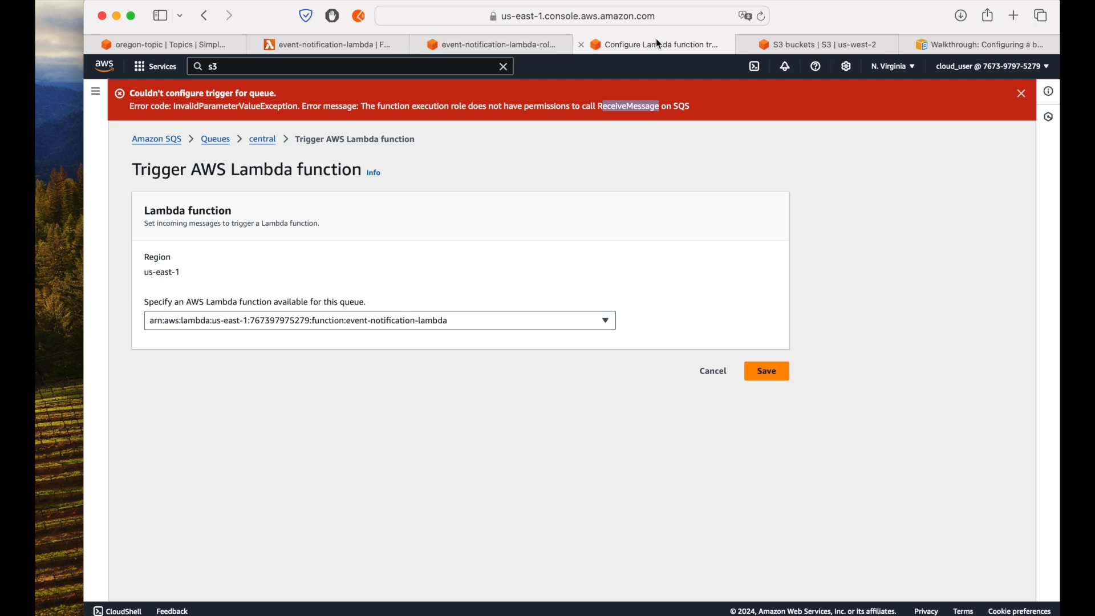
left_click(595, 145)
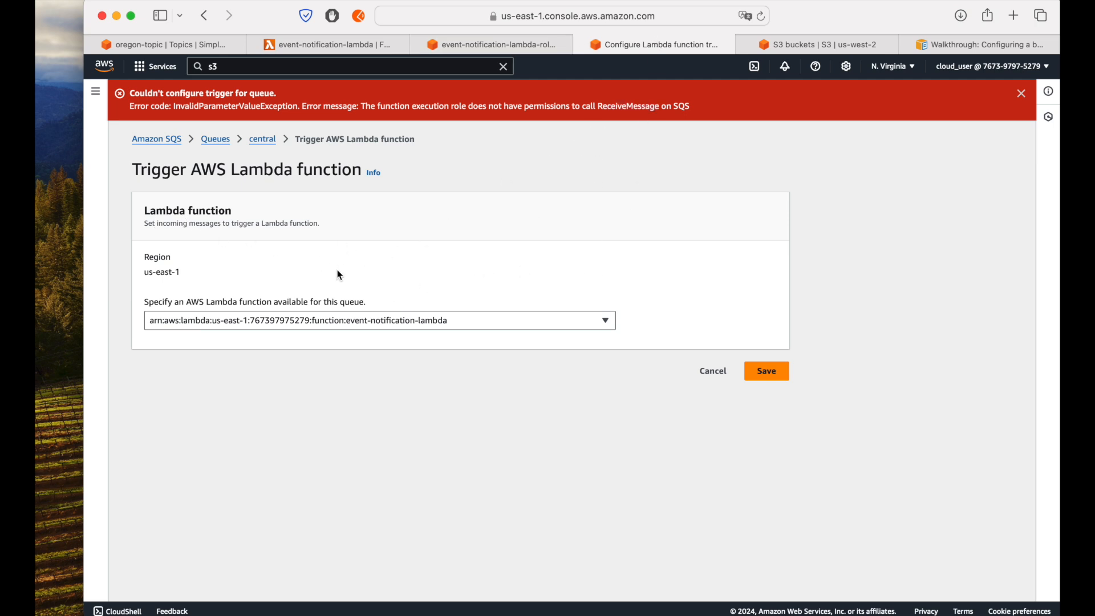
left_click(766, 371)
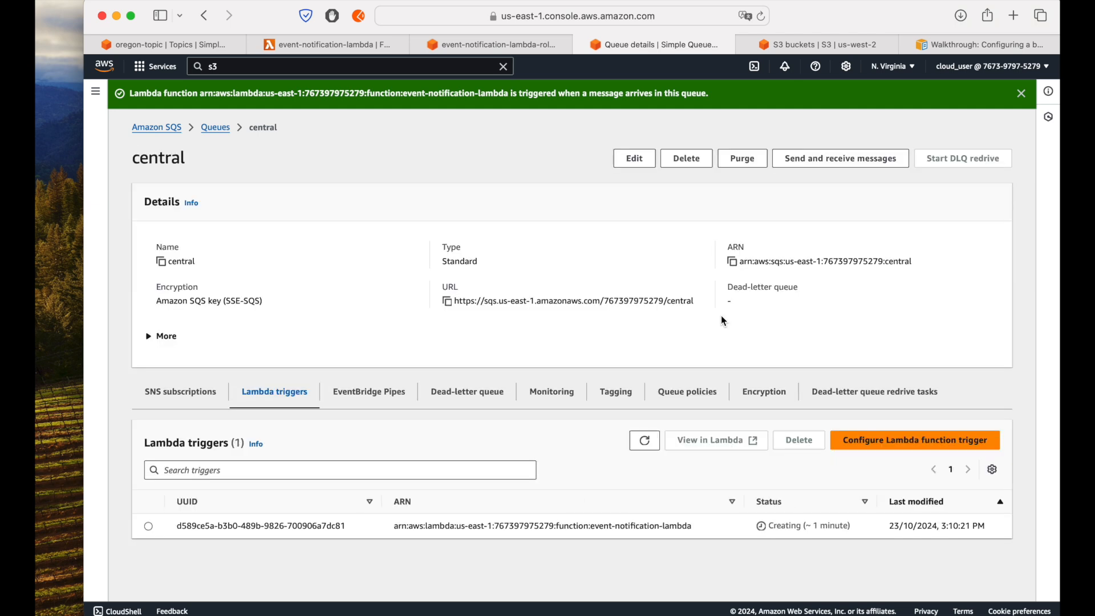
left_click(648, 452)
Step: Check the SQS trigger details in event-notification-lambda's configuration and the refreshed trigger status on the central queue
left_click(291, 46)
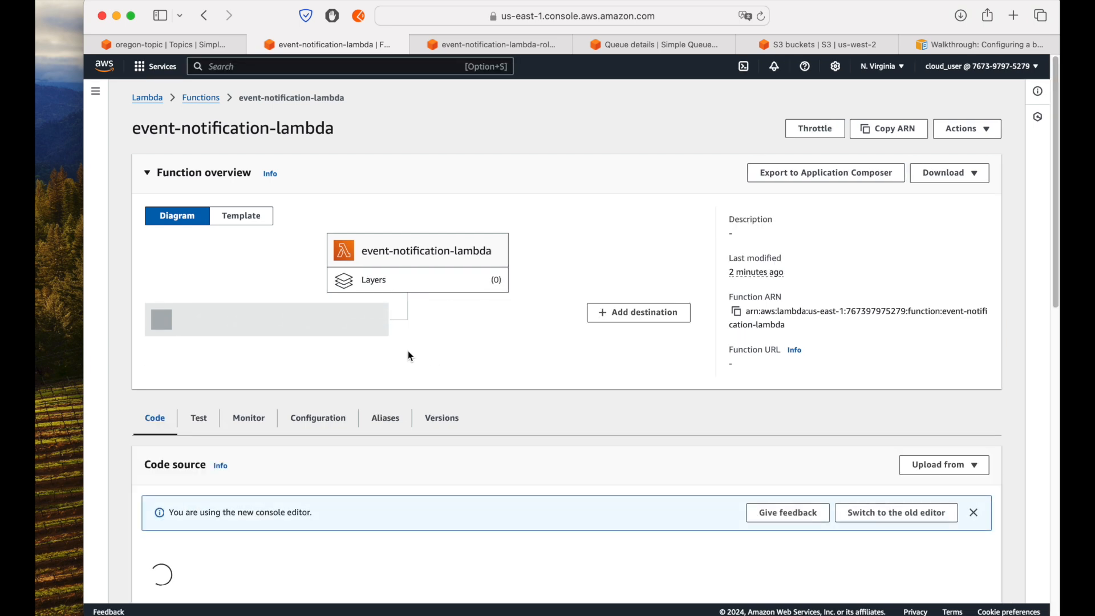
left_click(330, 323)
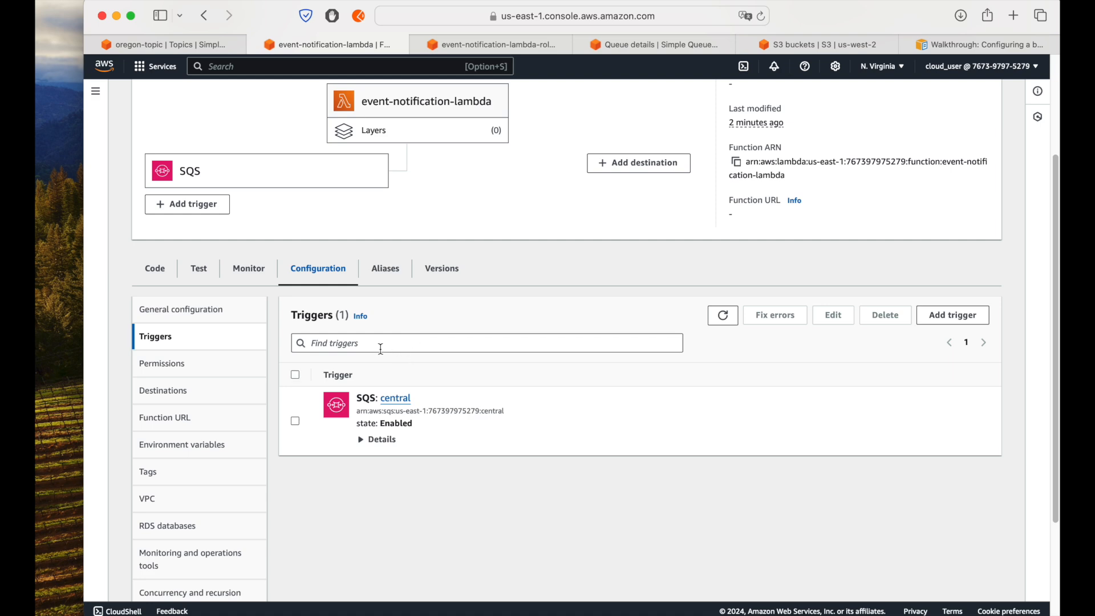
left_click(379, 439)
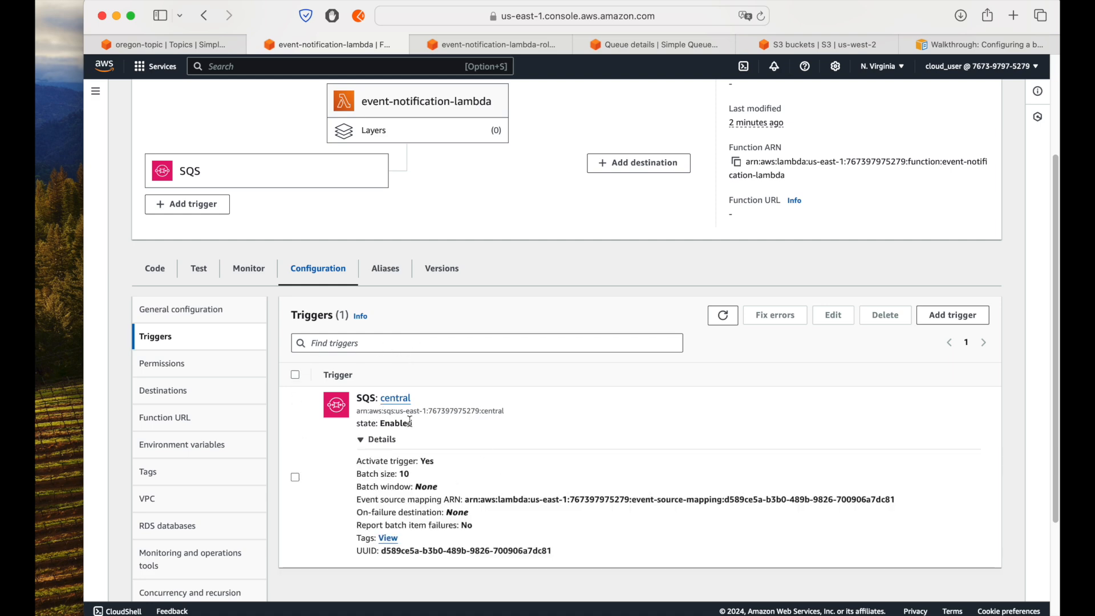
left_click(624, 45)
left_click(645, 441)
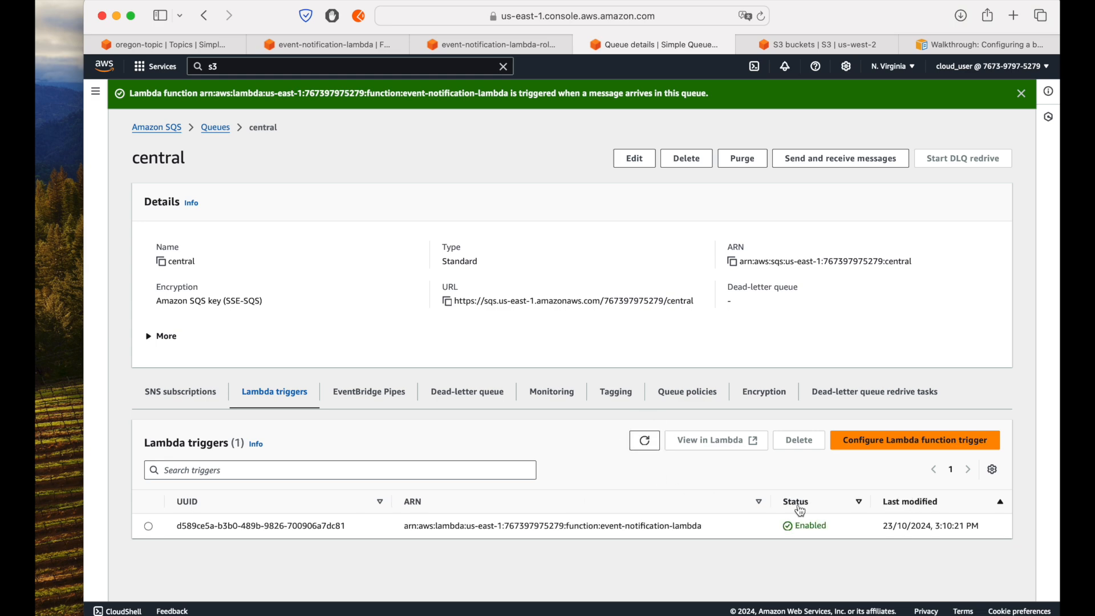
left_click(1021, 94)
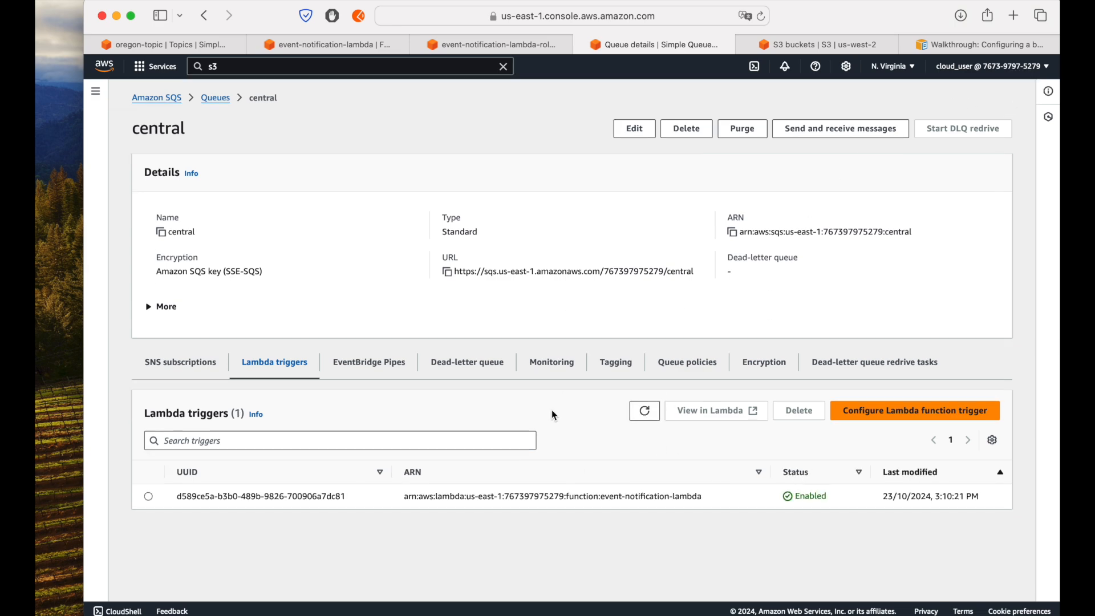
Step: Open the properties of testbucketnvirginia-btc and check the destination of its object-notification event notification
left_click(810, 44)
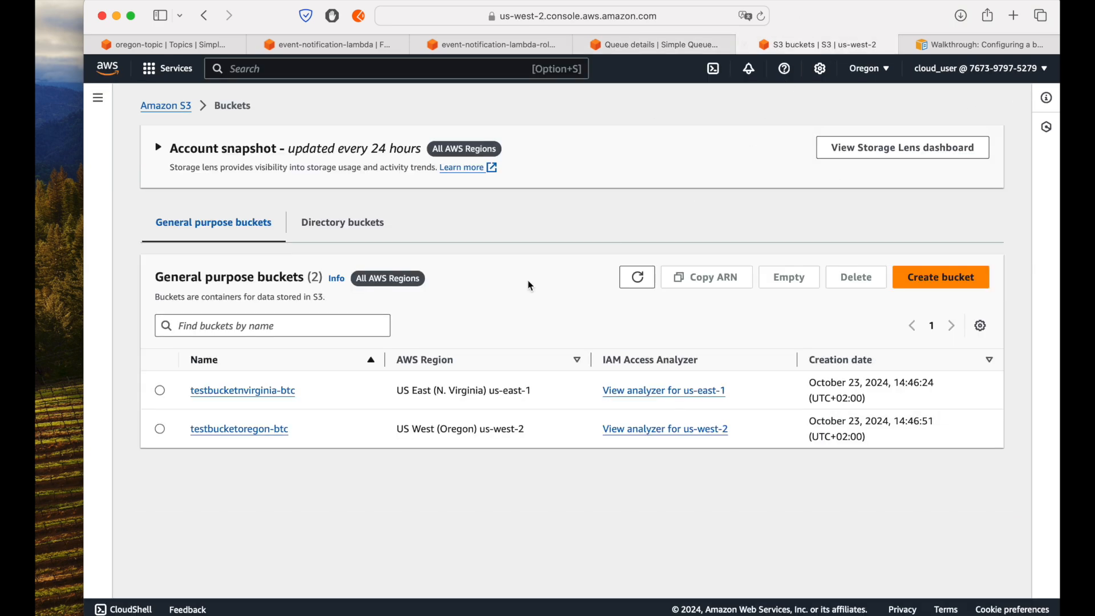
left_click(223, 389)
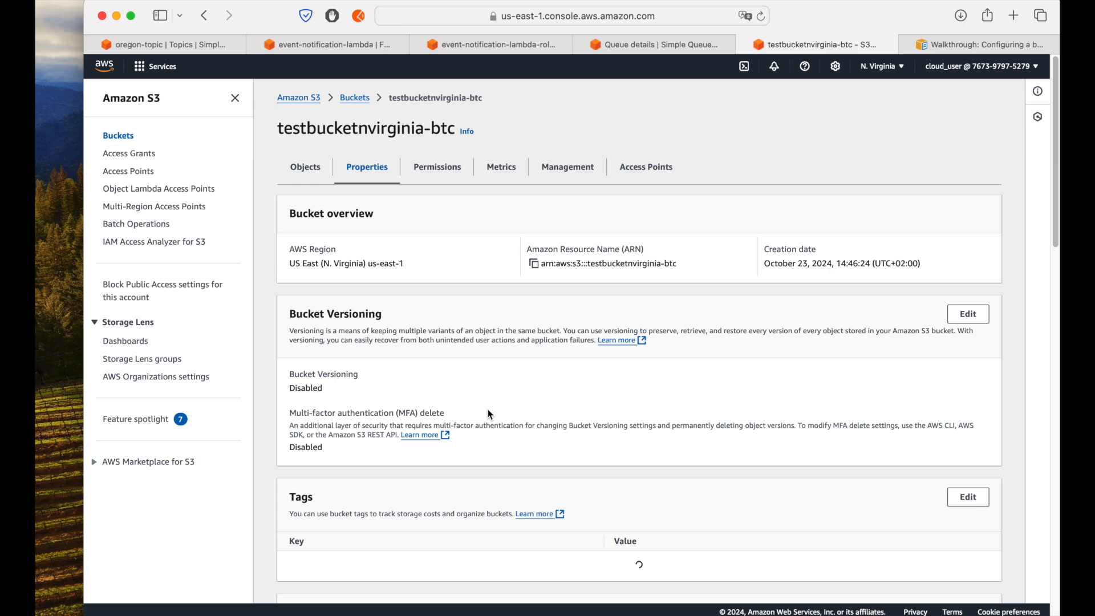
scroll(487, 409, "down", 15)
scroll(487, 409, "up", 2)
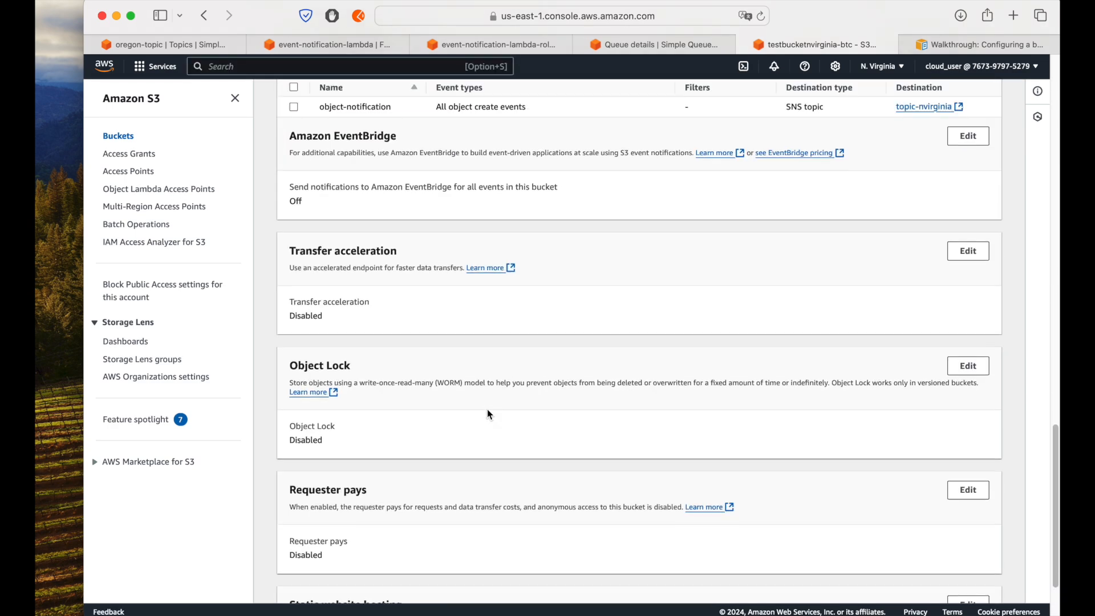
scroll(488, 408, "up", 10)
scroll(488, 409, "down", 7)
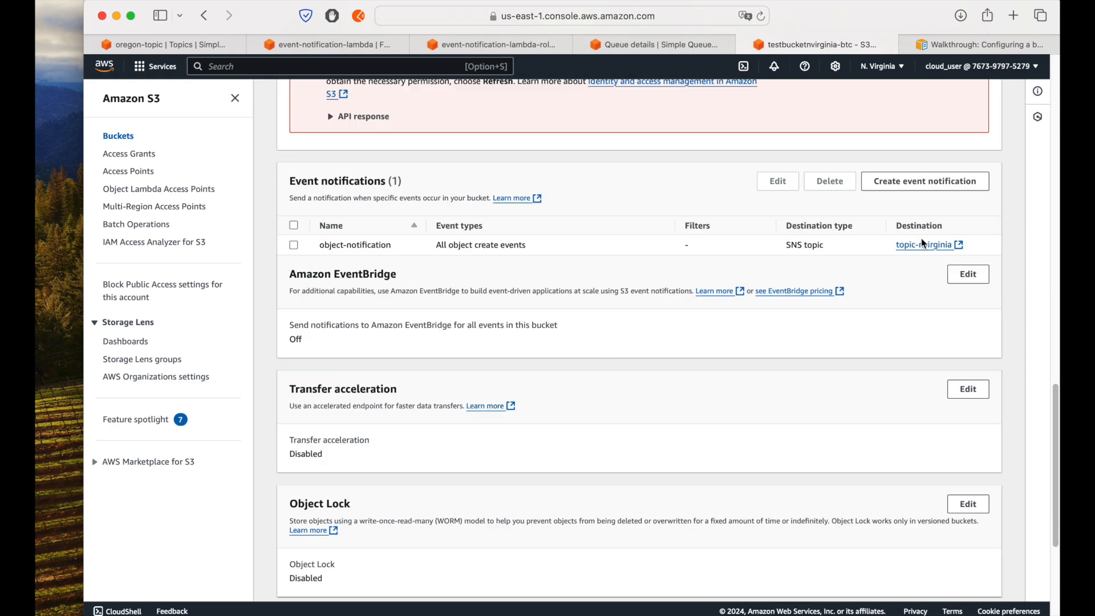
Step: Review the SQS subscription of oregon-topic and the Lambda trigger entry of the central queue
left_click(171, 45)
scroll(396, 486, "down", 2)
left_click(761, 16)
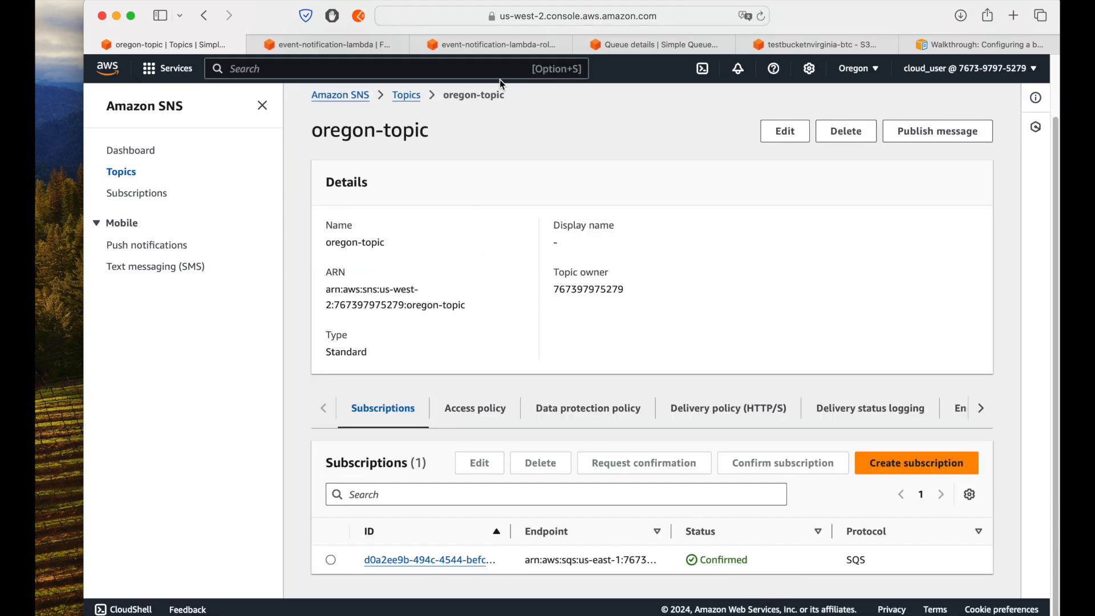
left_click(643, 44)
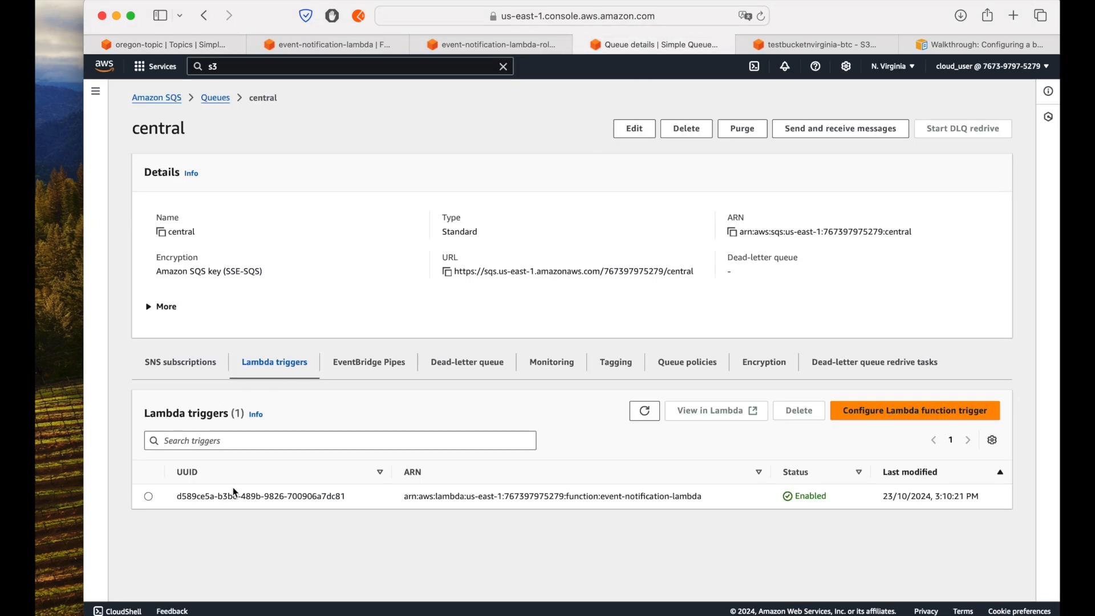
left_click_drag(181, 496, 364, 496)
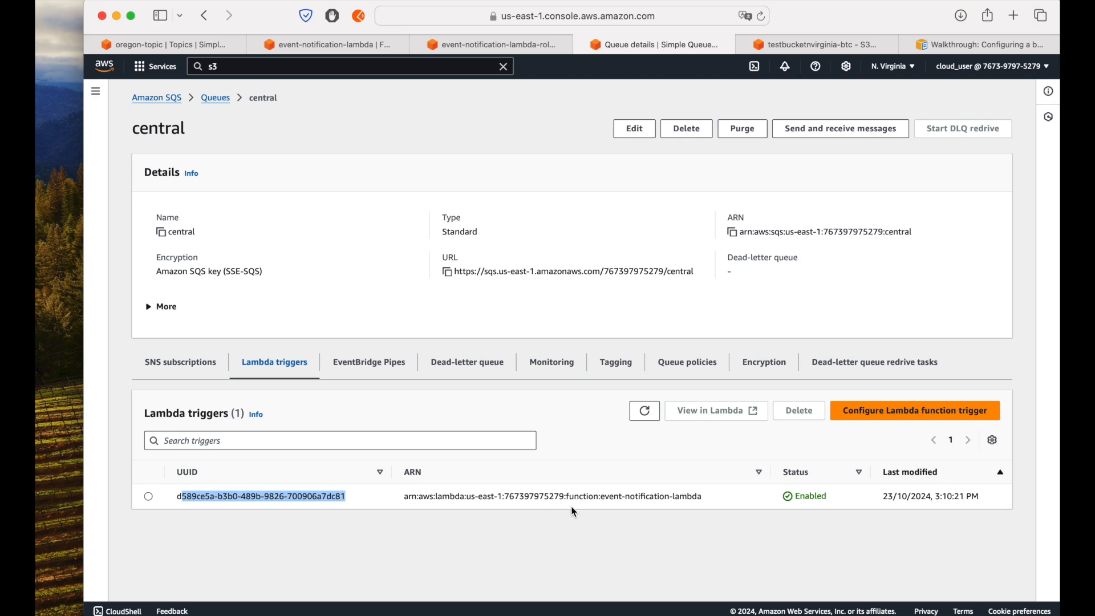
Step: Upload 360_F_64771693_ncondhOJwNdvLjBfeIwswLqhsavUSSY5.jpg from the Desktop to testbucketnvirginia-btc and return to the bucket's object list
left_click(820, 46)
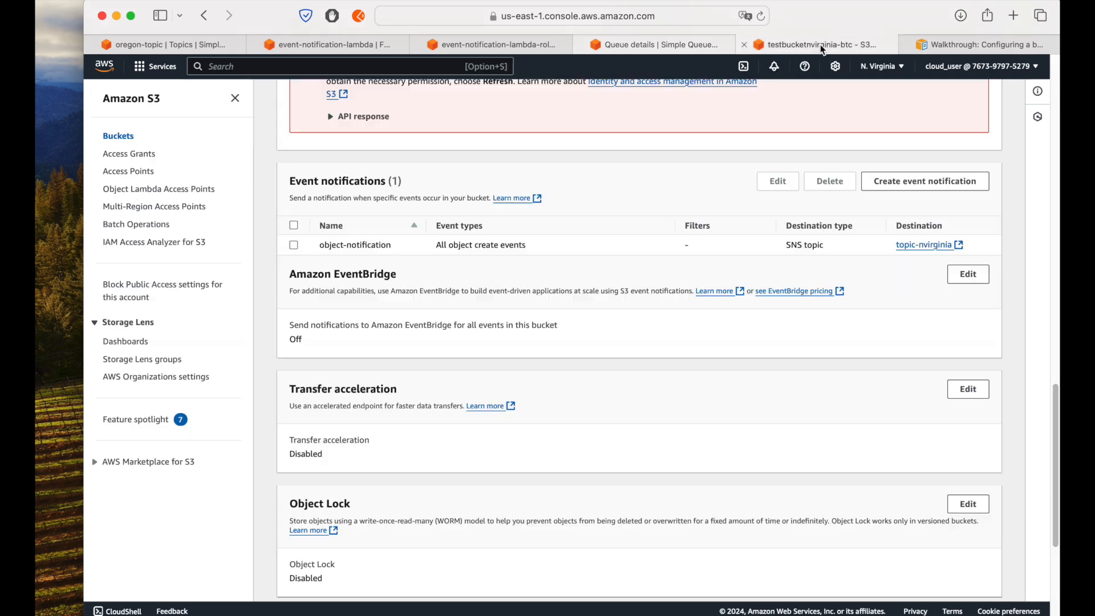
scroll(838, 153, "up", 15)
left_click(305, 167)
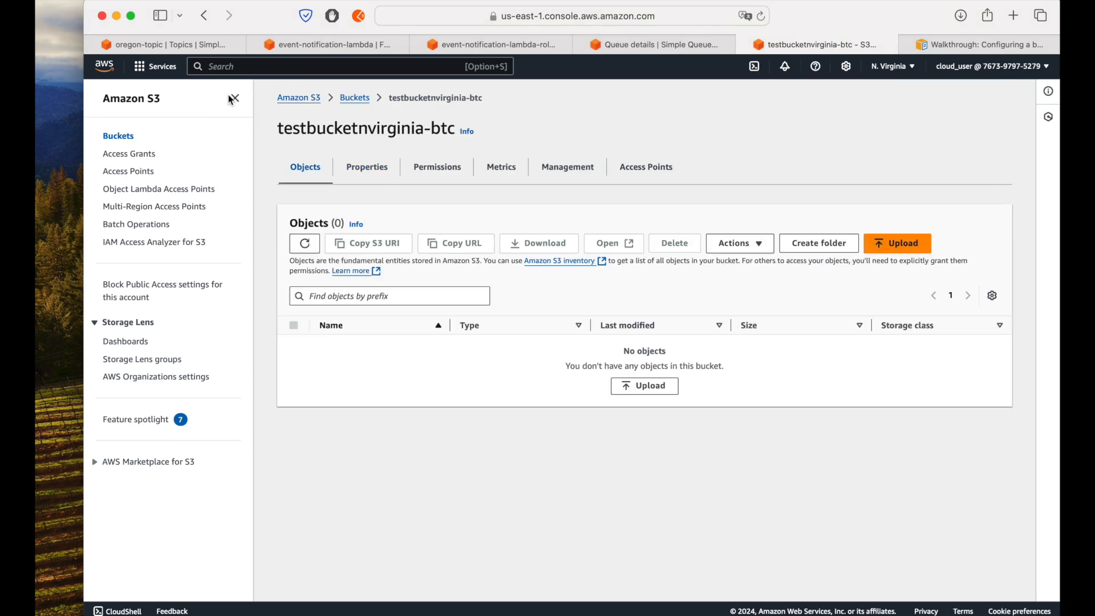
left_click(235, 98)
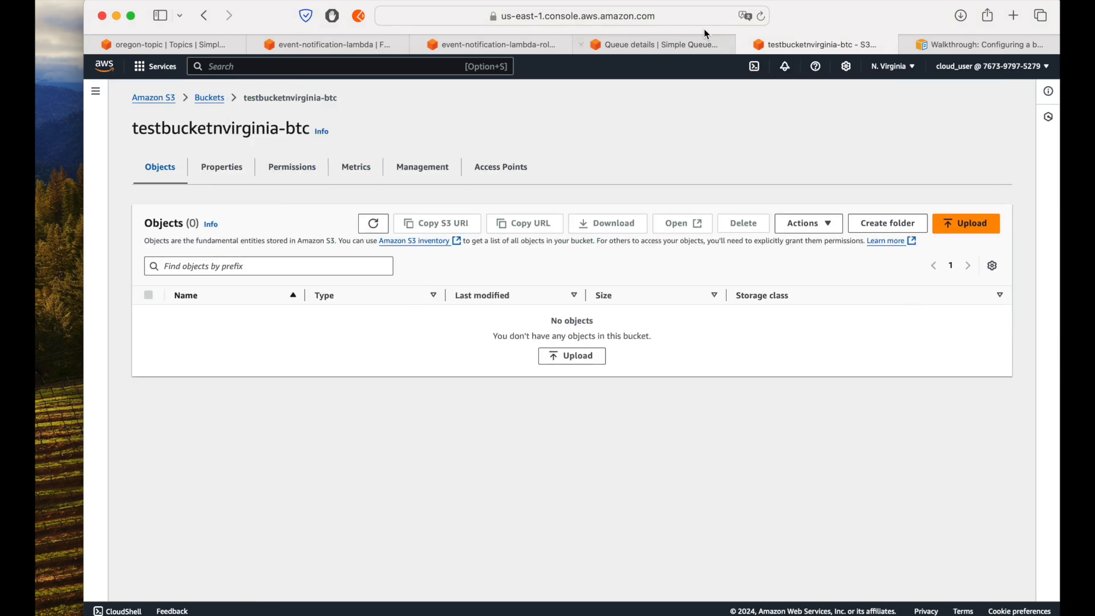
left_click(971, 224)
left_click(490, 263)
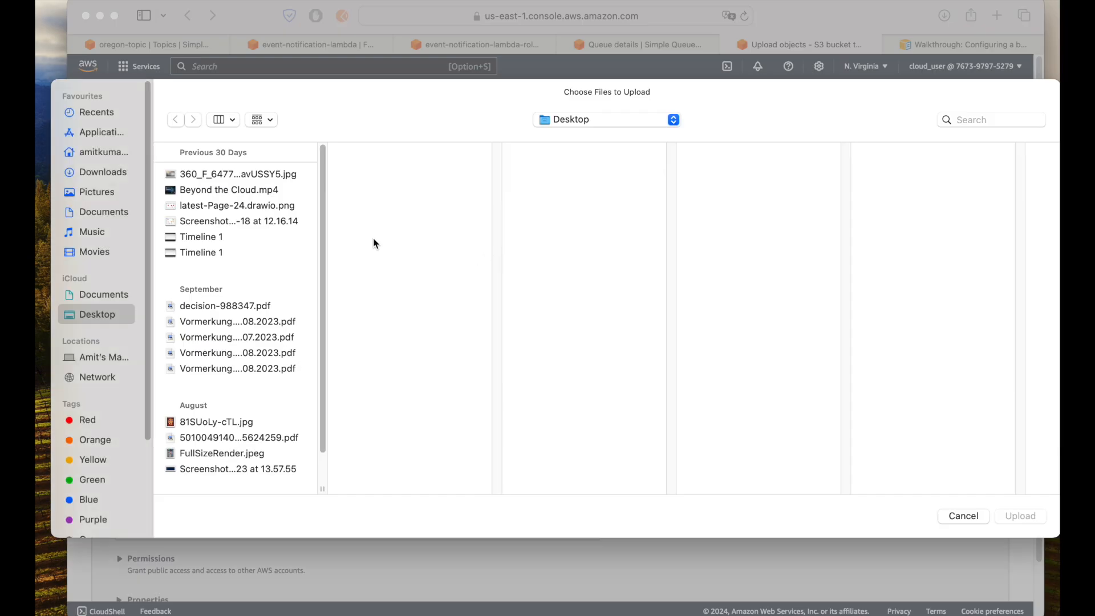
left_click(227, 176)
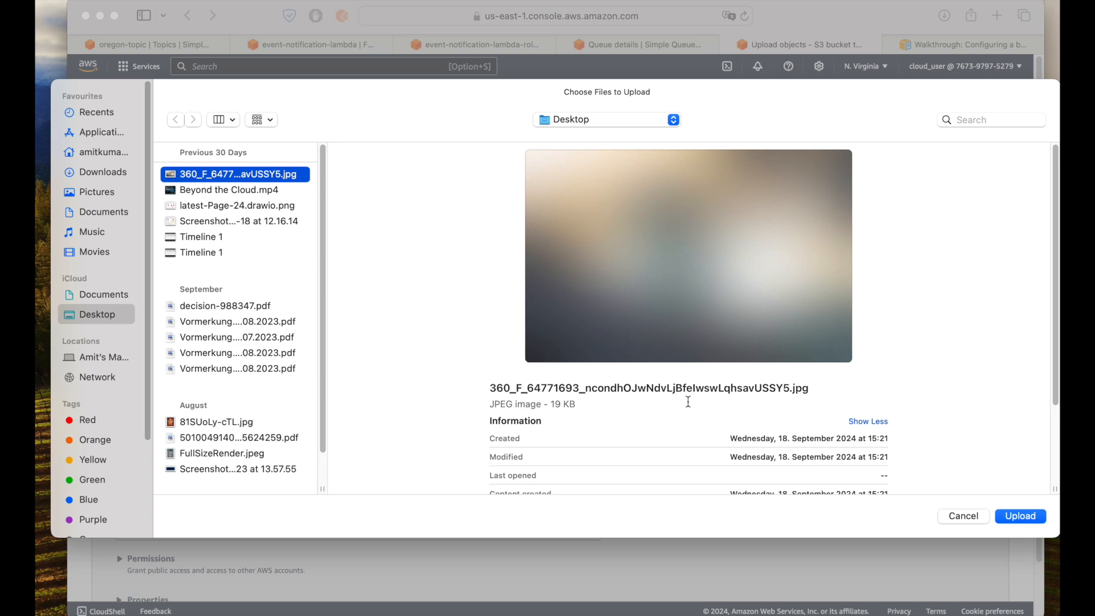
left_click(1031, 516)
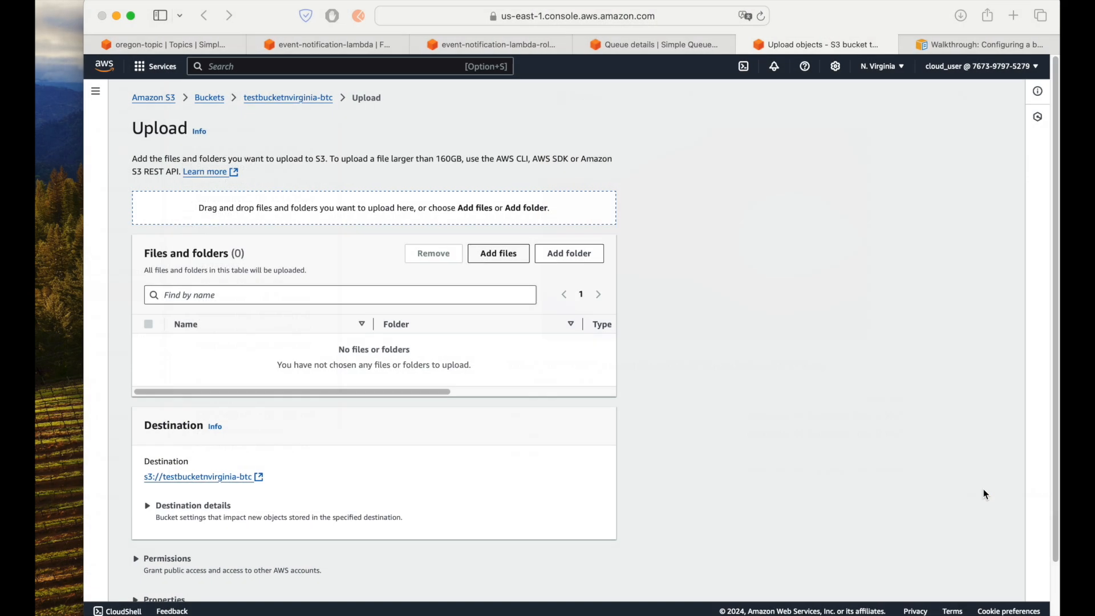
scroll(385, 408, "down", 1)
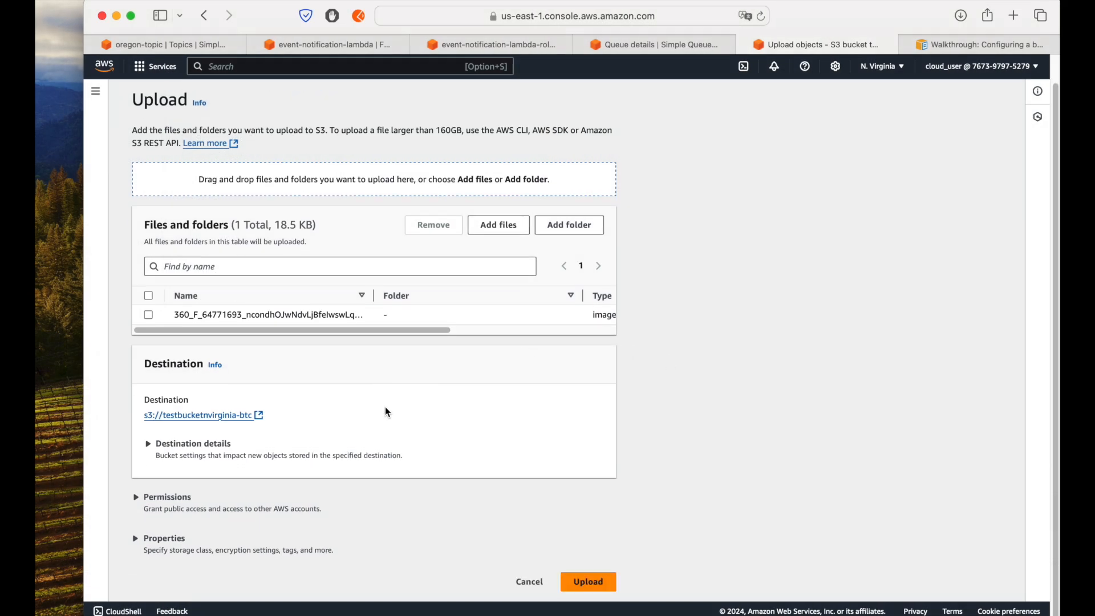
left_click(593, 582)
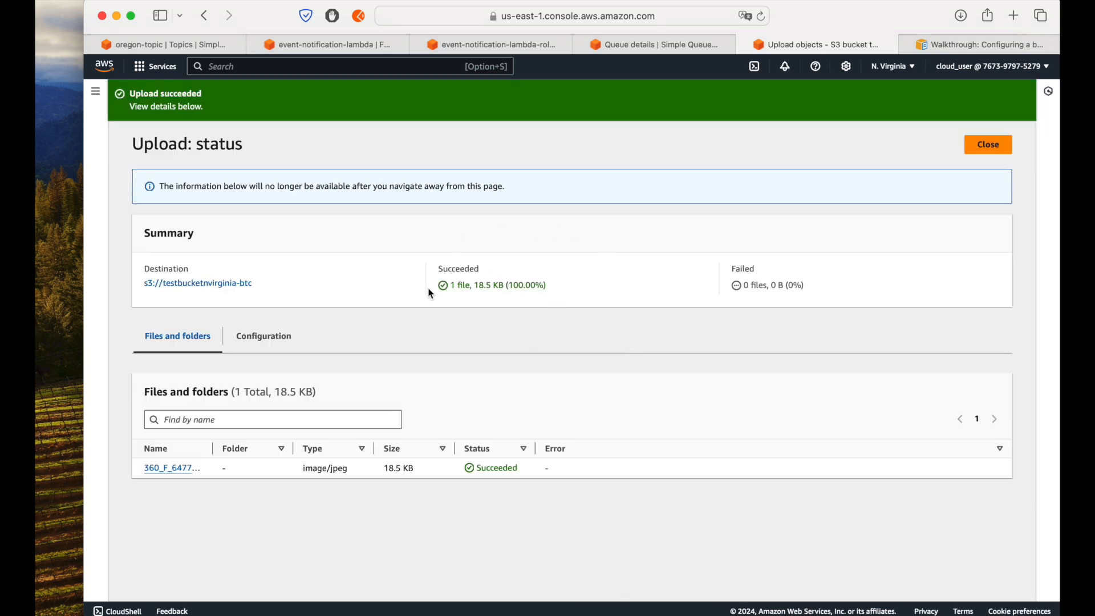
left_click(995, 145)
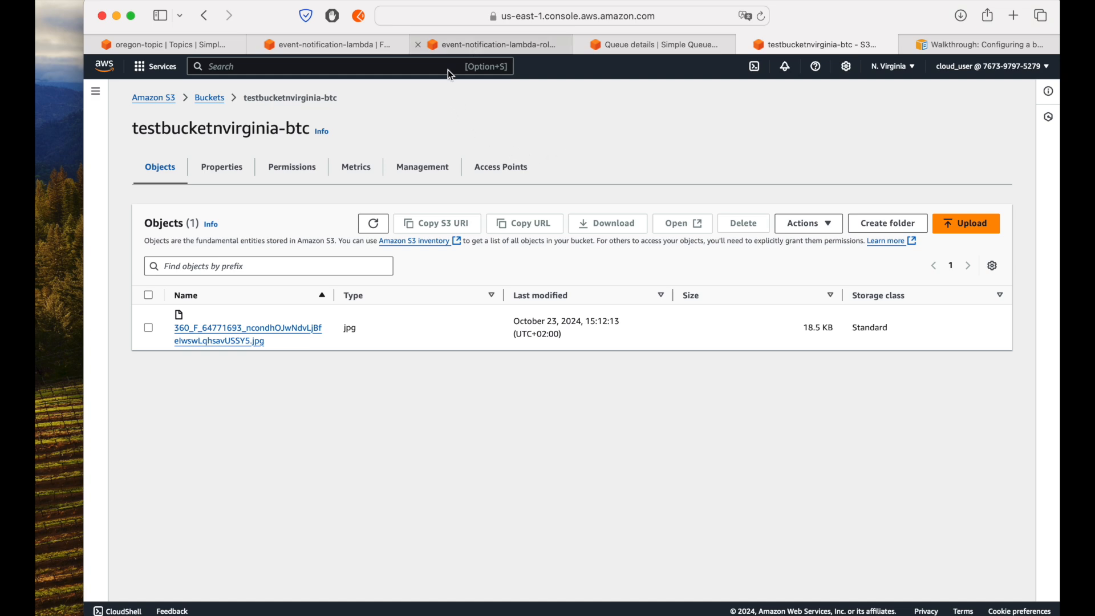
Step: Open the CloudWatch logs of event-notification-lambda from its monitoring page and open the latest log stream
left_click(311, 46)
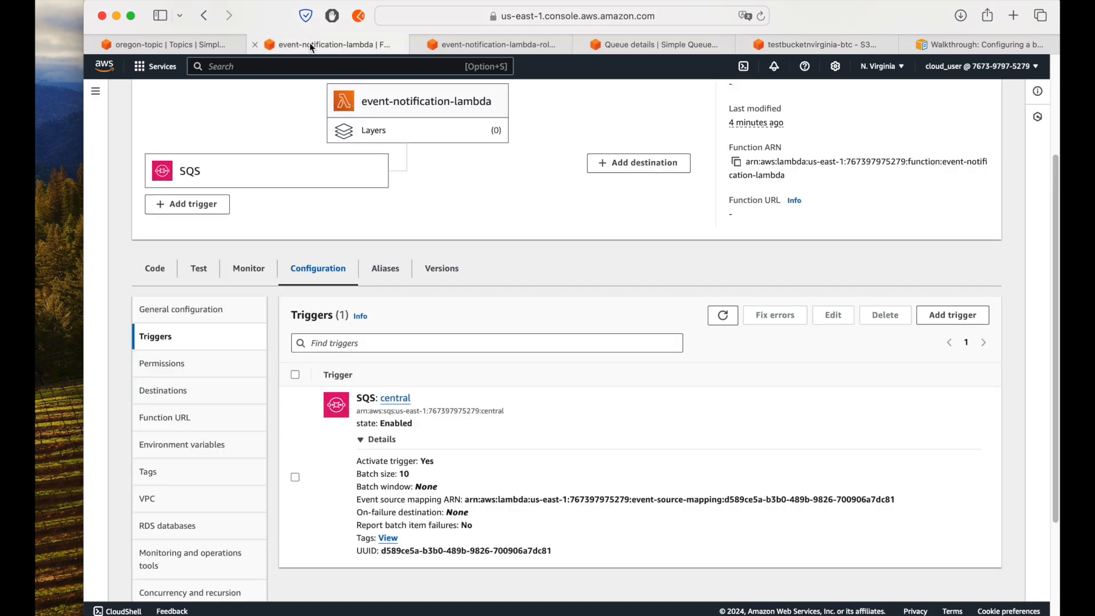
left_click(249, 268)
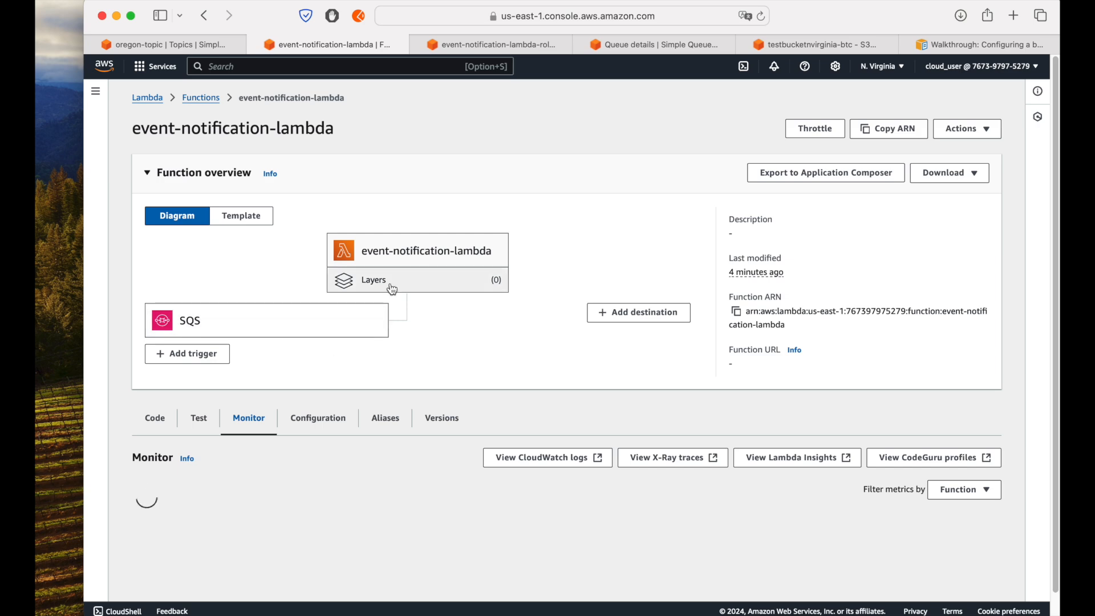
scroll(550, 461, "down", 1)
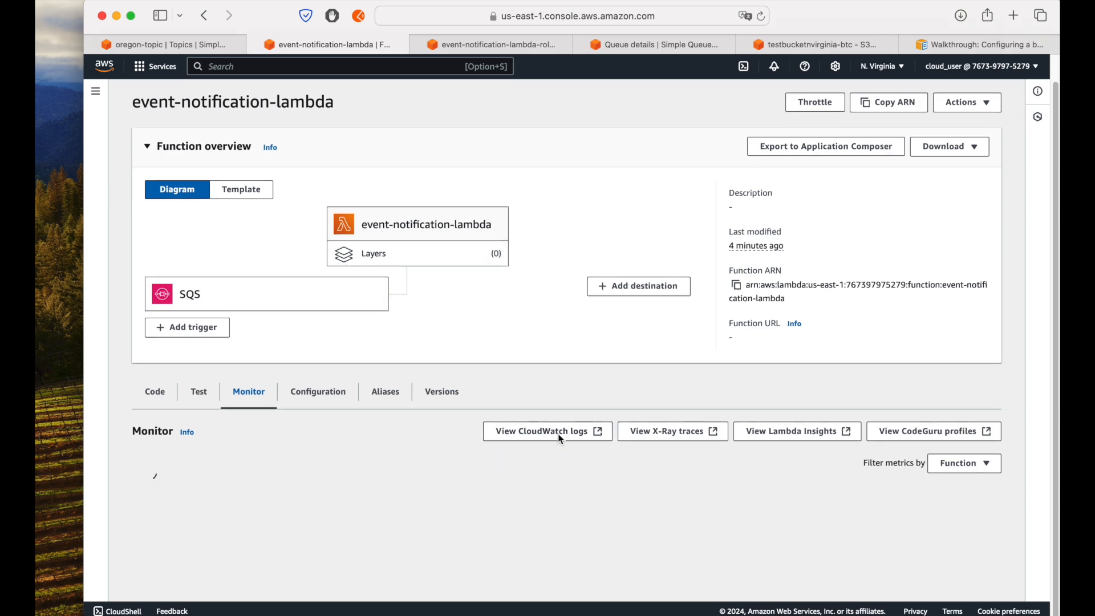
left_click(560, 434)
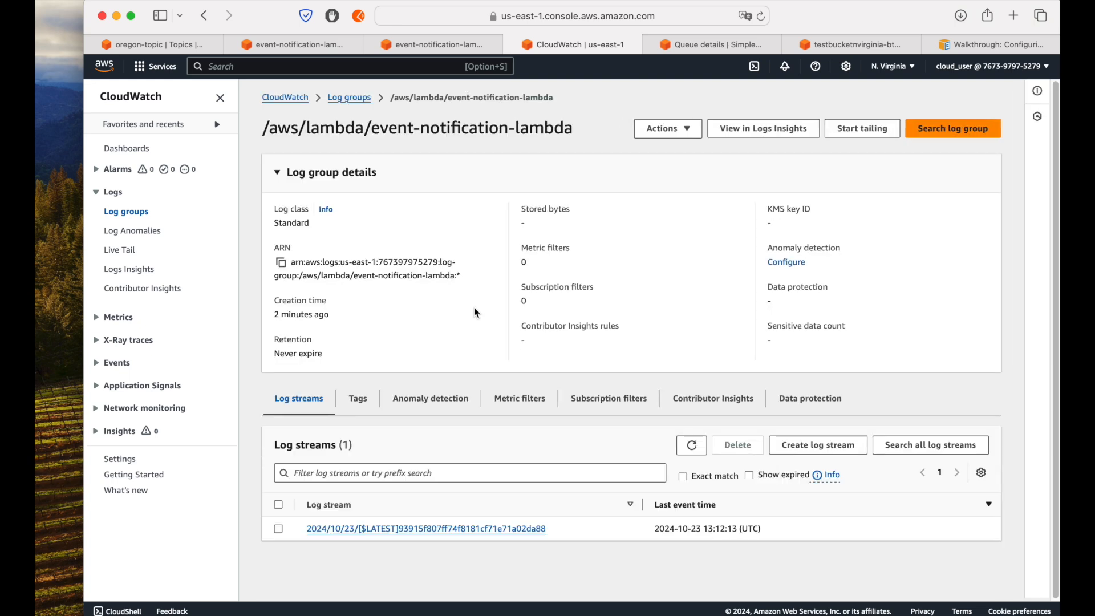
left_click(465, 529)
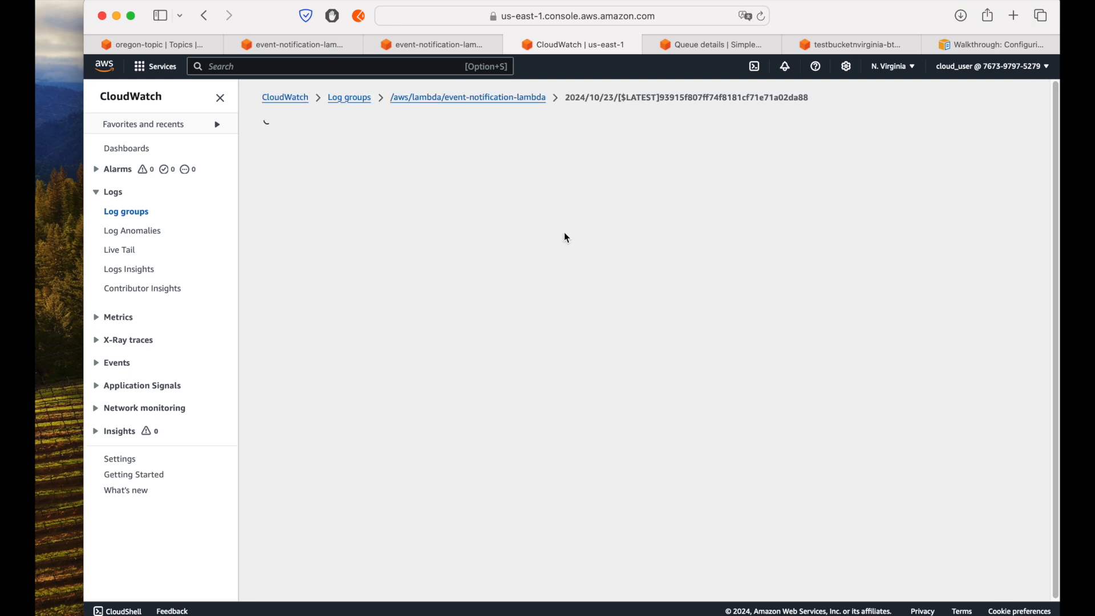
Step: Resume log retrieval, expand the "event is" entry, and examine its subject, bucket name and object key
left_click(679, 353)
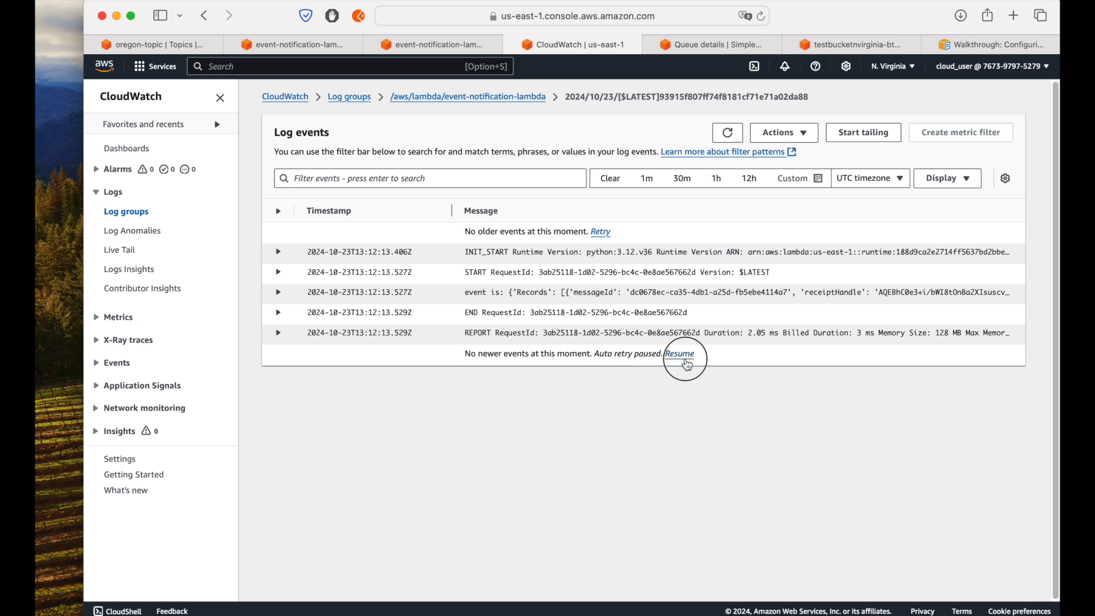
left_click(500, 293)
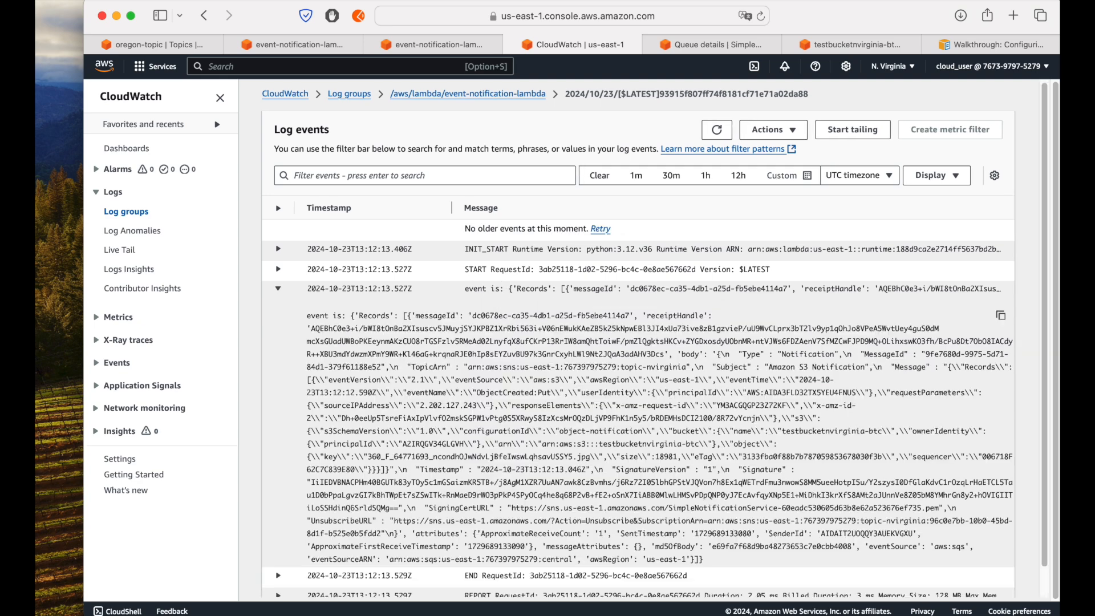
scroll(549, 333, "down", 1)
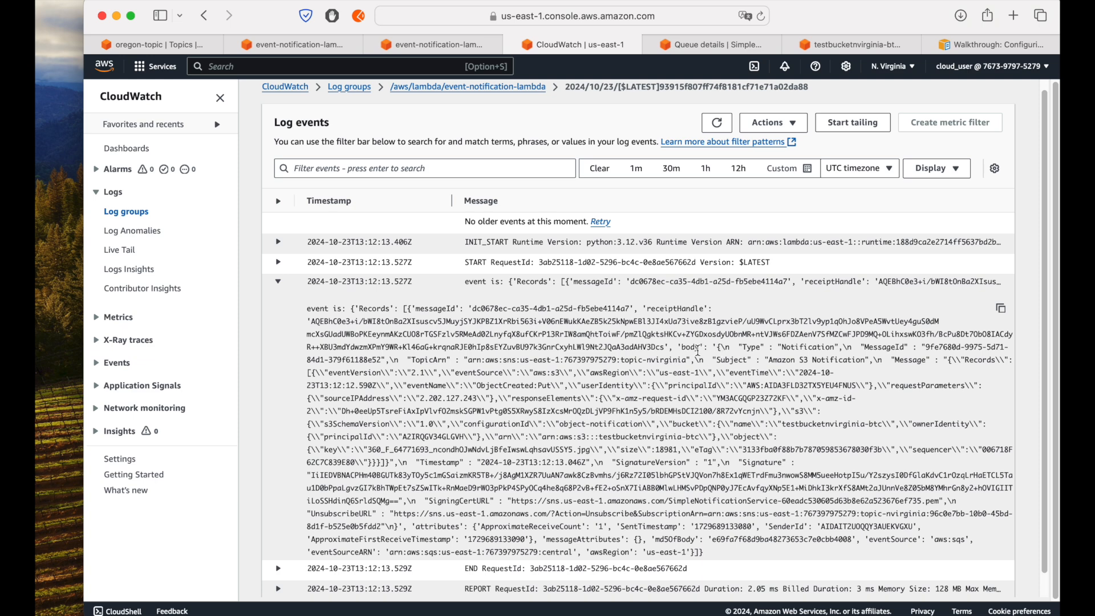
left_click_drag(777, 356, 840, 356)
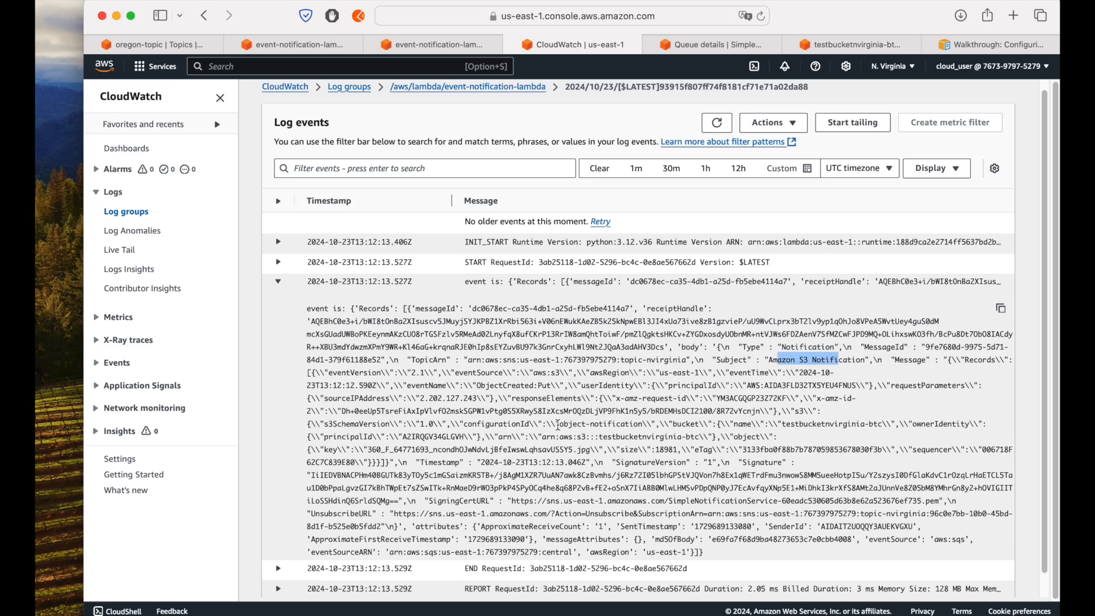
left_click_drag(666, 423, 881, 422)
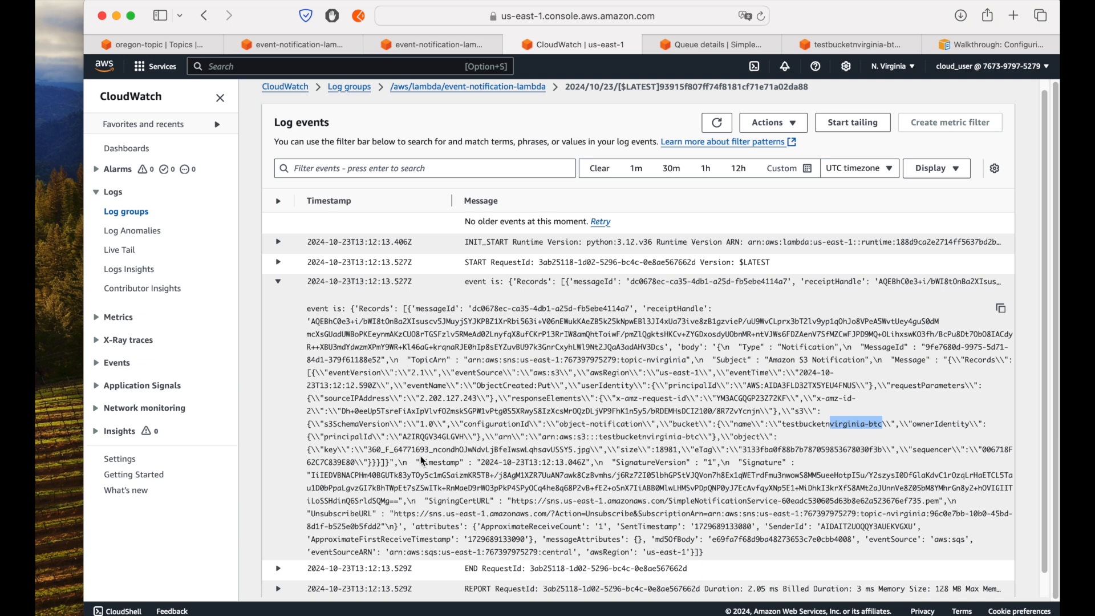
left_click_drag(368, 452, 590, 453)
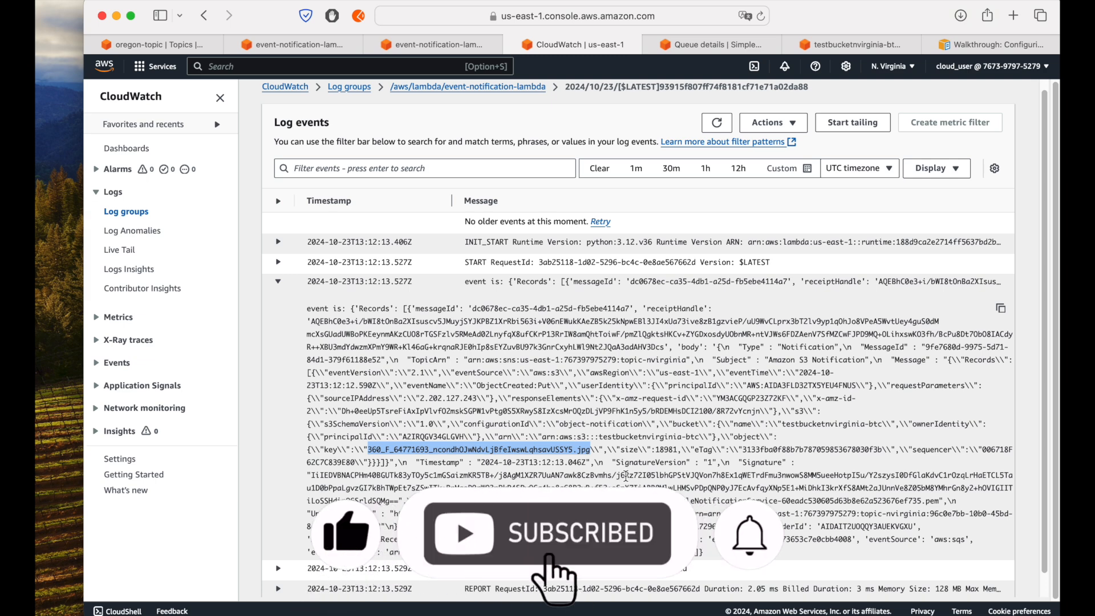
scroll(625, 475, "down", 1)
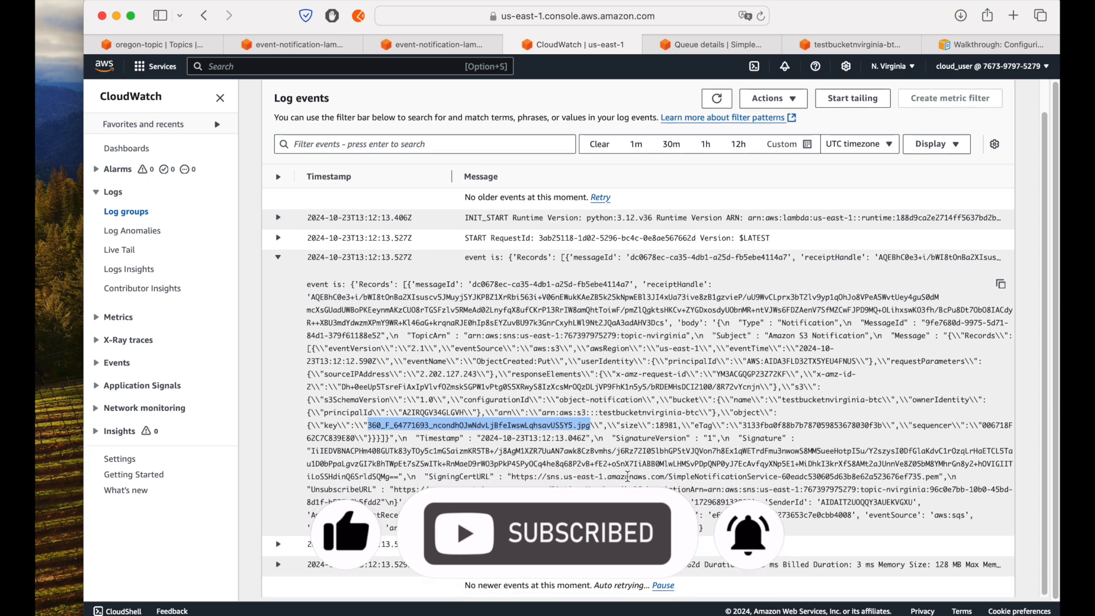
scroll(520, 280, "up", 2)
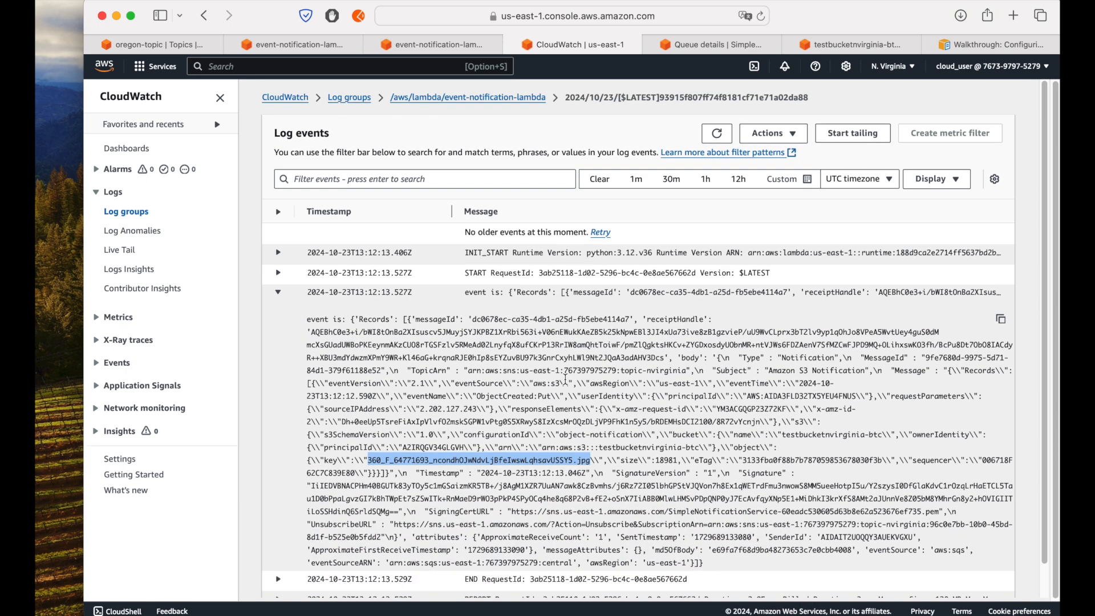
scroll(610, 354, "down", 1)
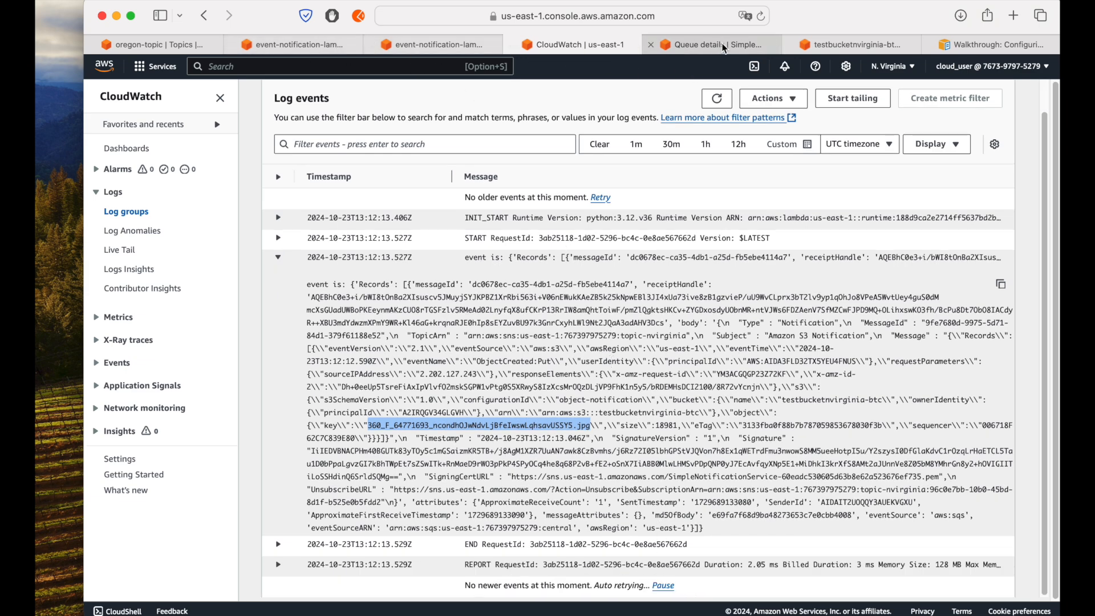
Step: Return to the S3 bucket list, open testbucketoregon-btc and hide the side navigation
left_click(829, 50)
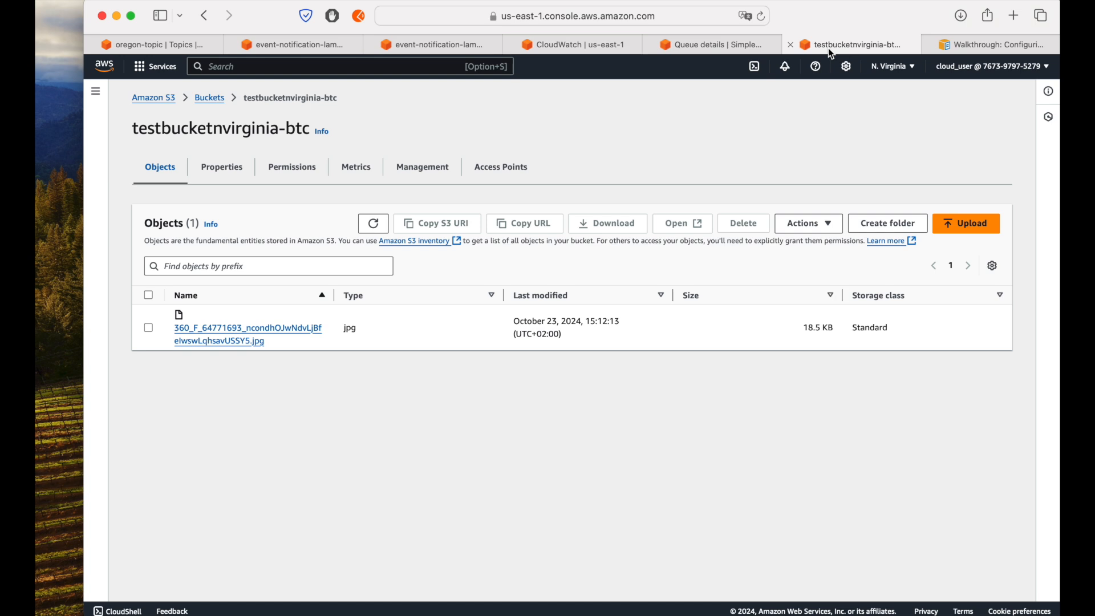
left_click(212, 98)
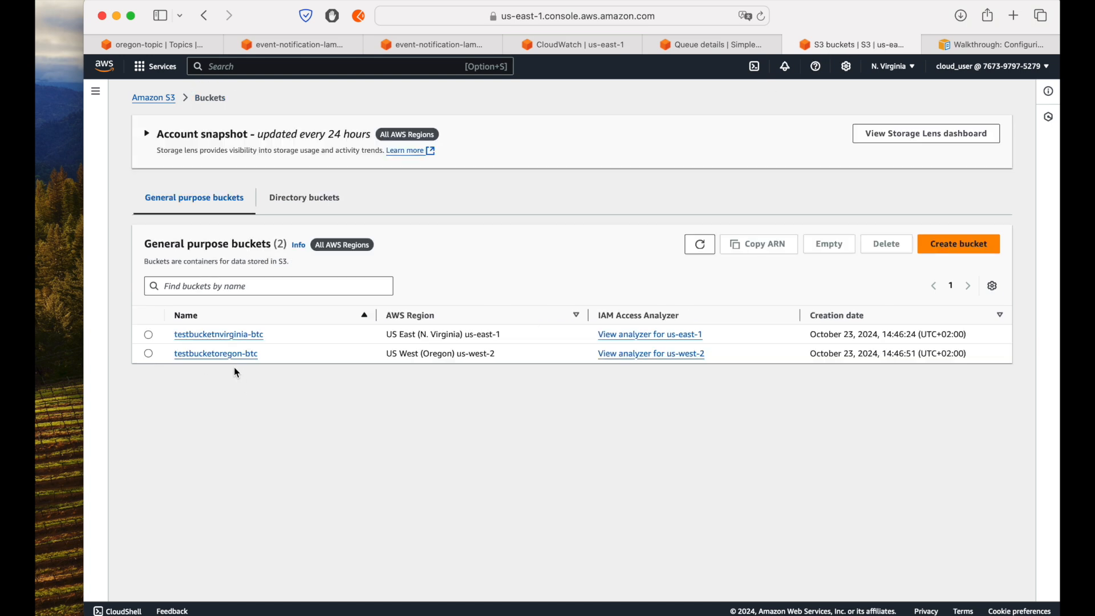
left_click(239, 357)
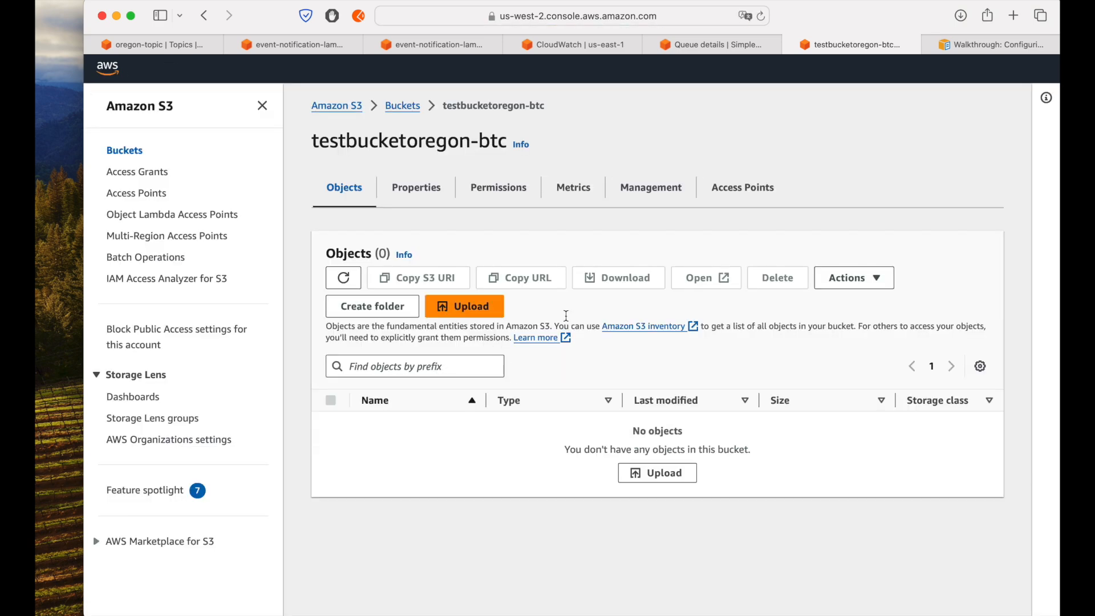
left_click(261, 107)
Step: Upload 360_F_64771693_ncondhOJwNdvLjBfeIwswLqhsavUSSY5.jpg from the Desktop to testbucketoregon-btc and close the upload status page
left_click(853, 276)
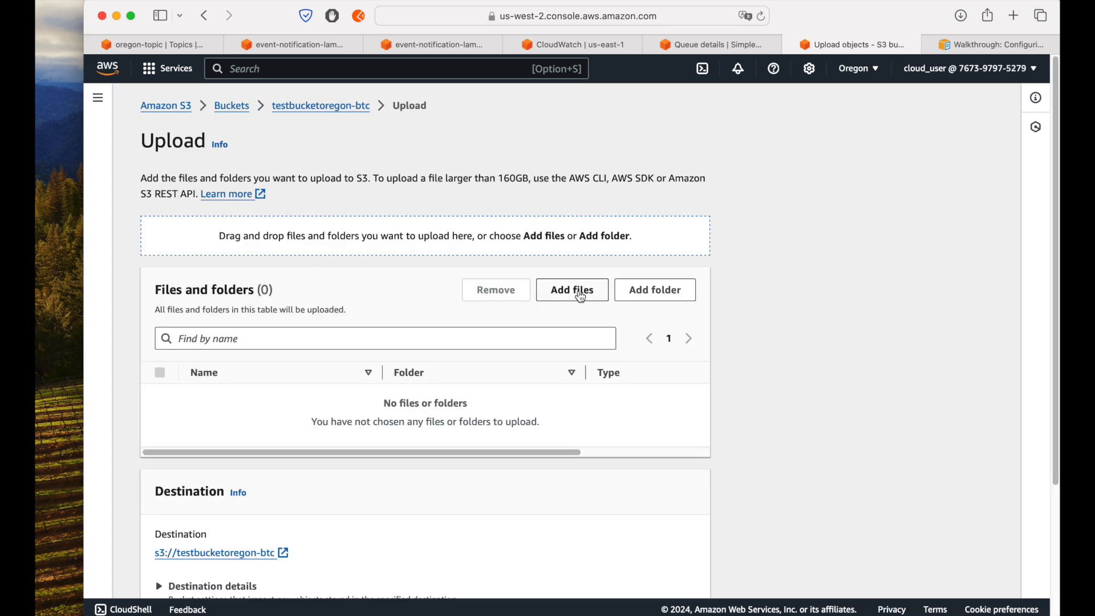
left_click(580, 295)
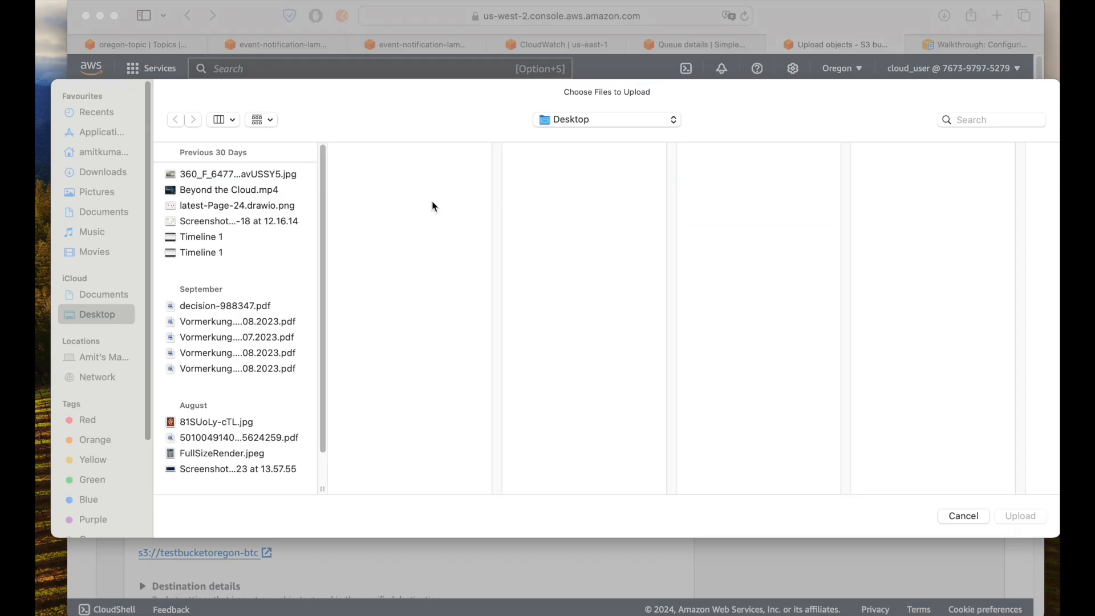
left_click(249, 175)
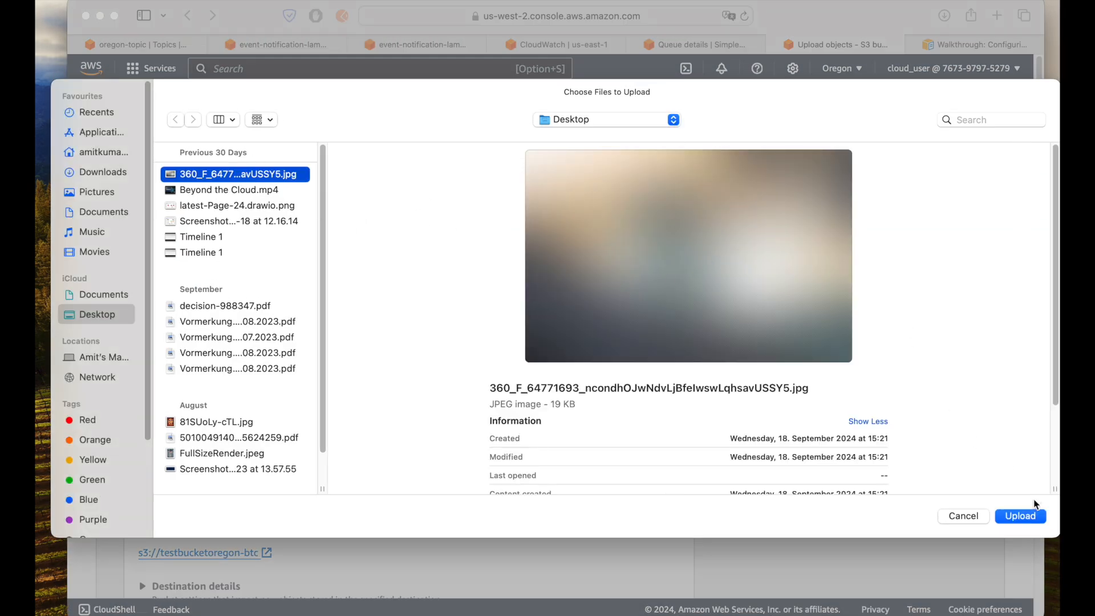
left_click(1021, 516)
scroll(674, 440, "down", 3)
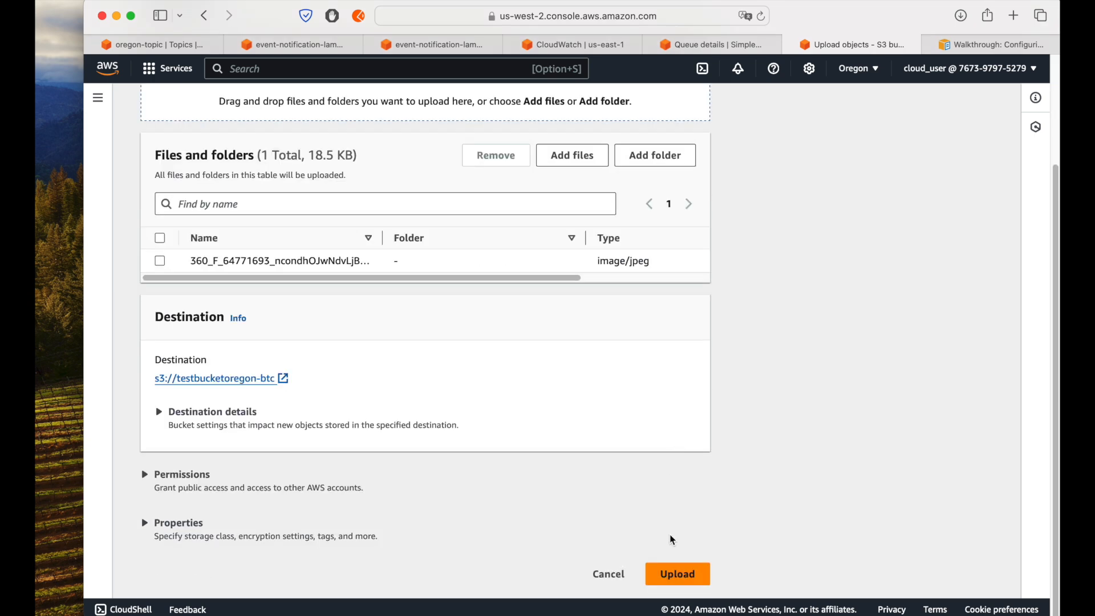
left_click(678, 574)
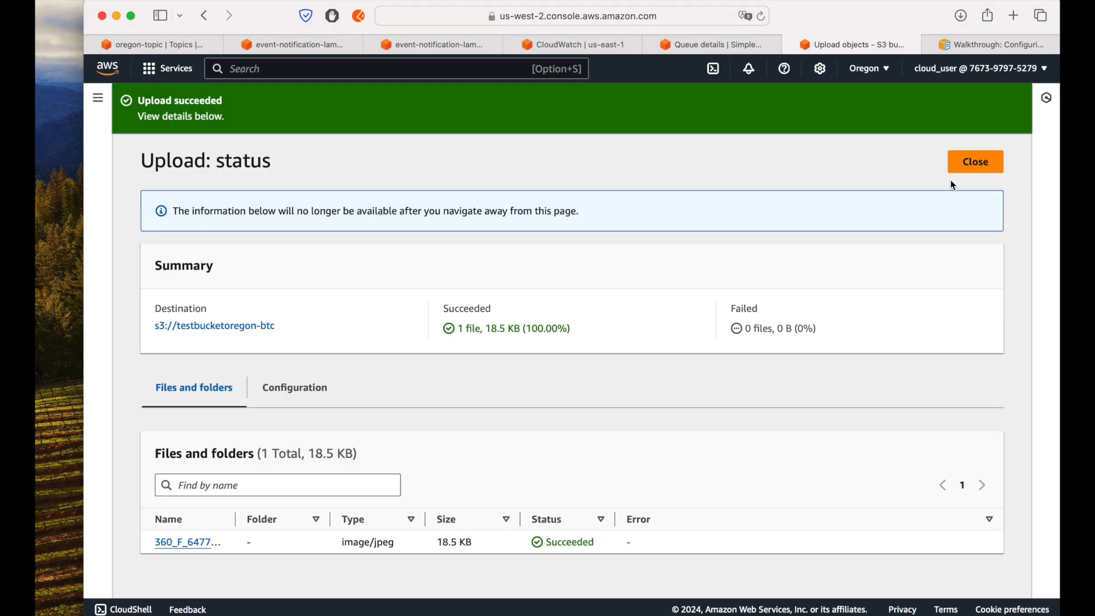
left_click(963, 166)
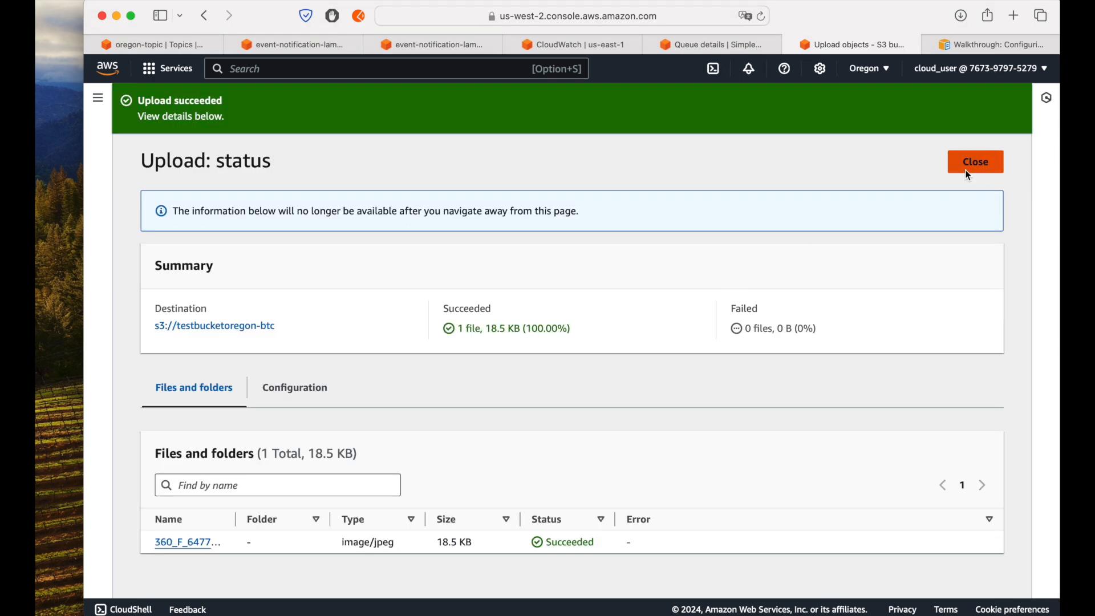
Step: Back in CloudWatch, collapse the expanded event entry and reopen the latest log stream from the /aws/lambda/event-notification-lambda log group
left_click(582, 46)
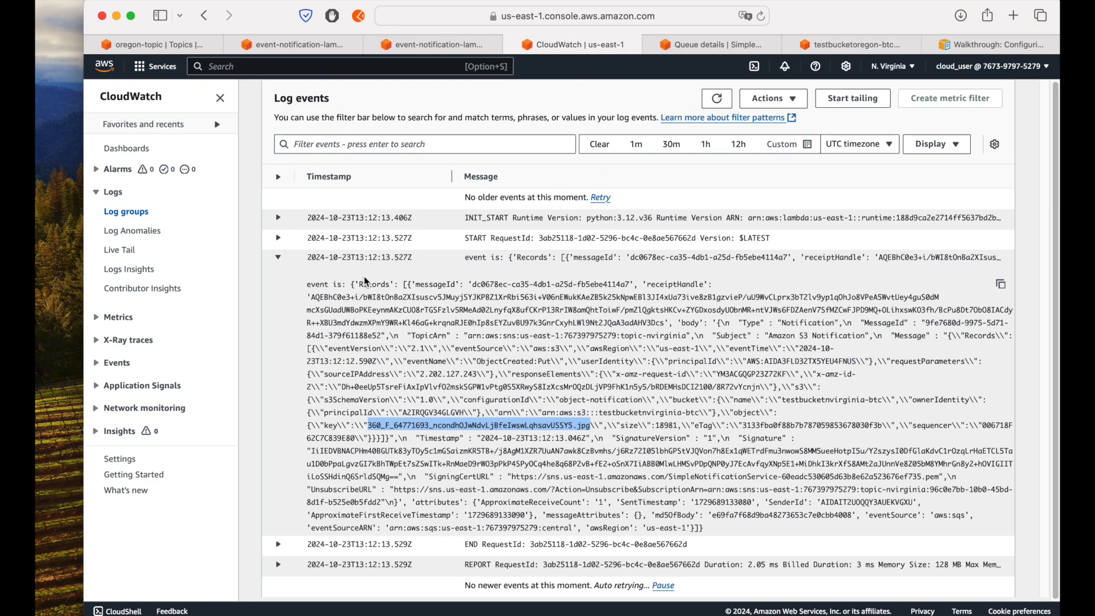
left_click(375, 262)
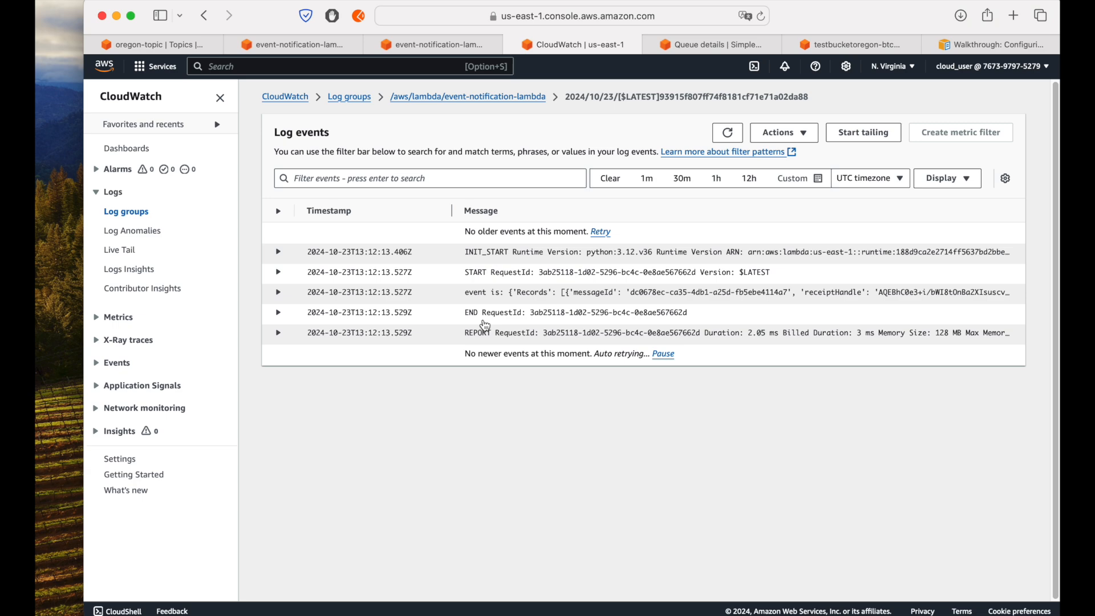
left_click(527, 98)
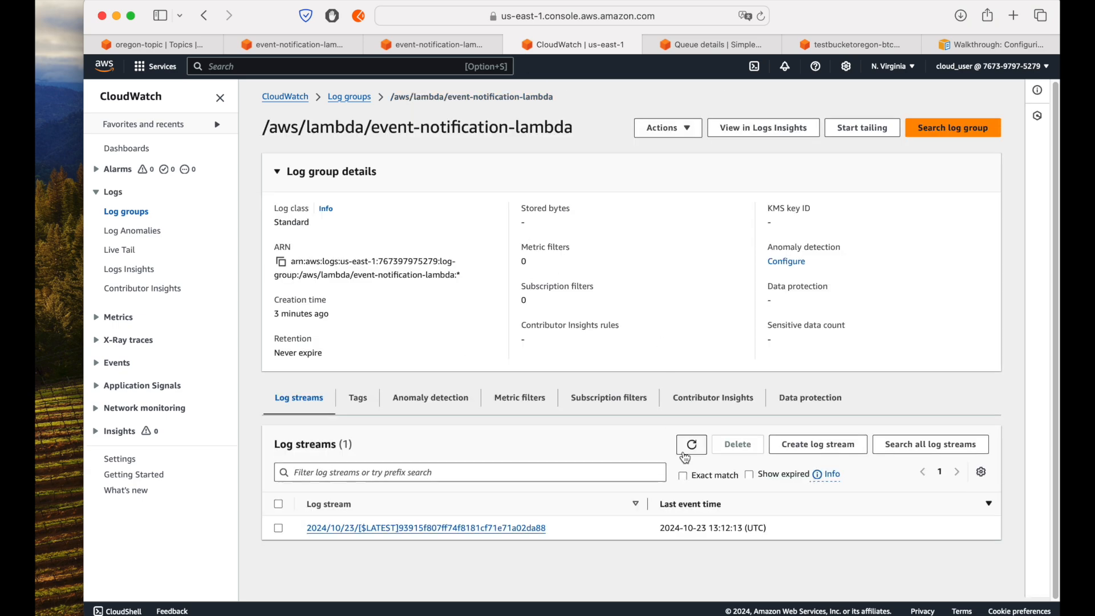
left_click(513, 528)
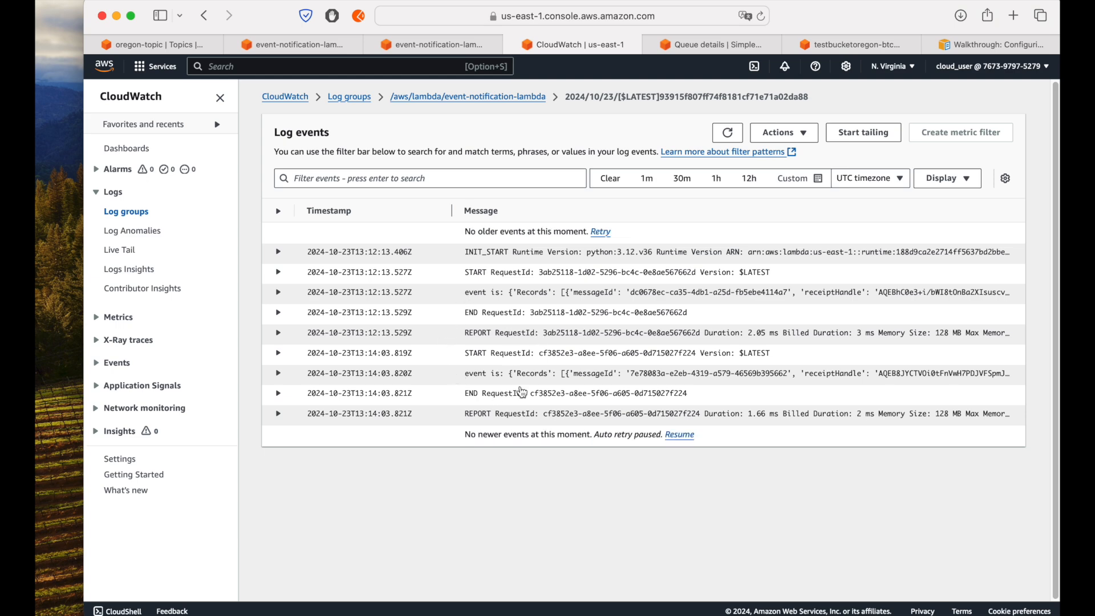
Step: Expand the newest "event is" entry and examine its bucket name and object key
left_click(429, 374)
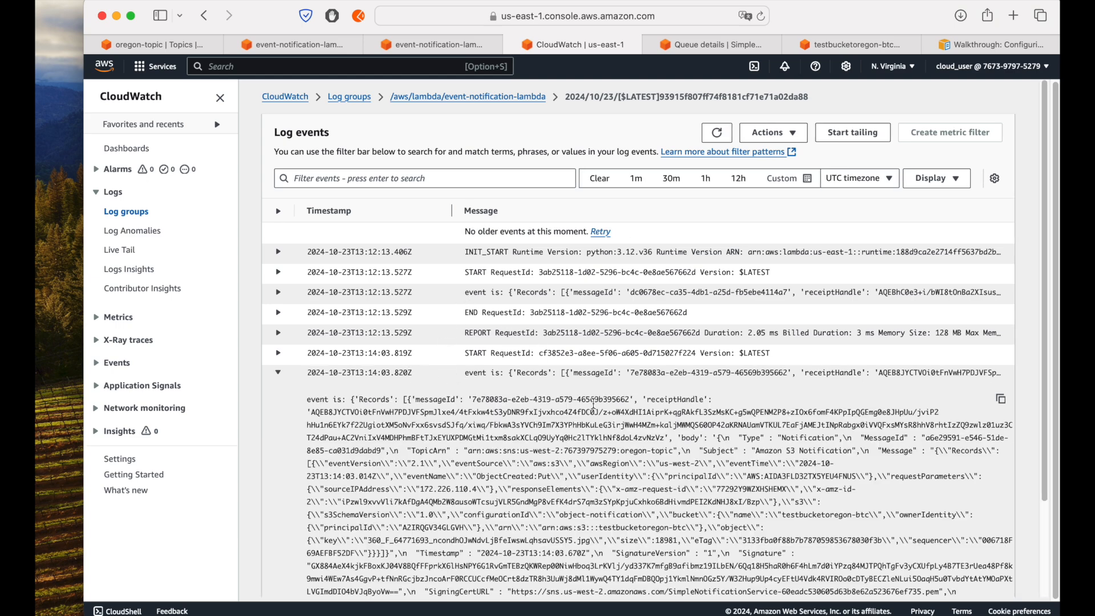
scroll(599, 407, "down", 3)
scroll(602, 415, "down", 1)
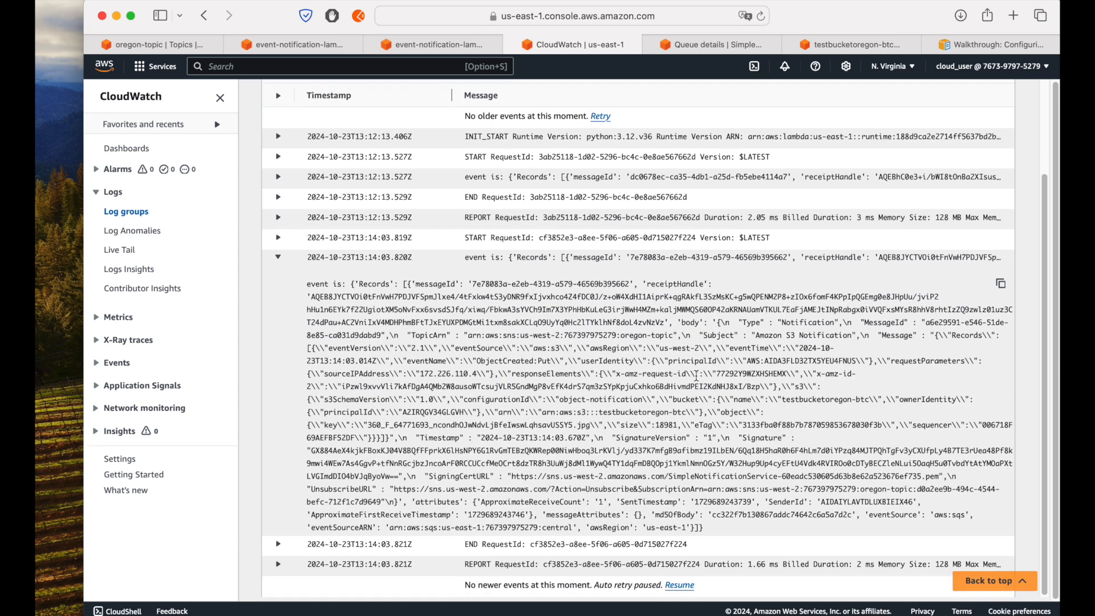
left_click_drag(675, 401, 860, 401)
left_click(807, 402)
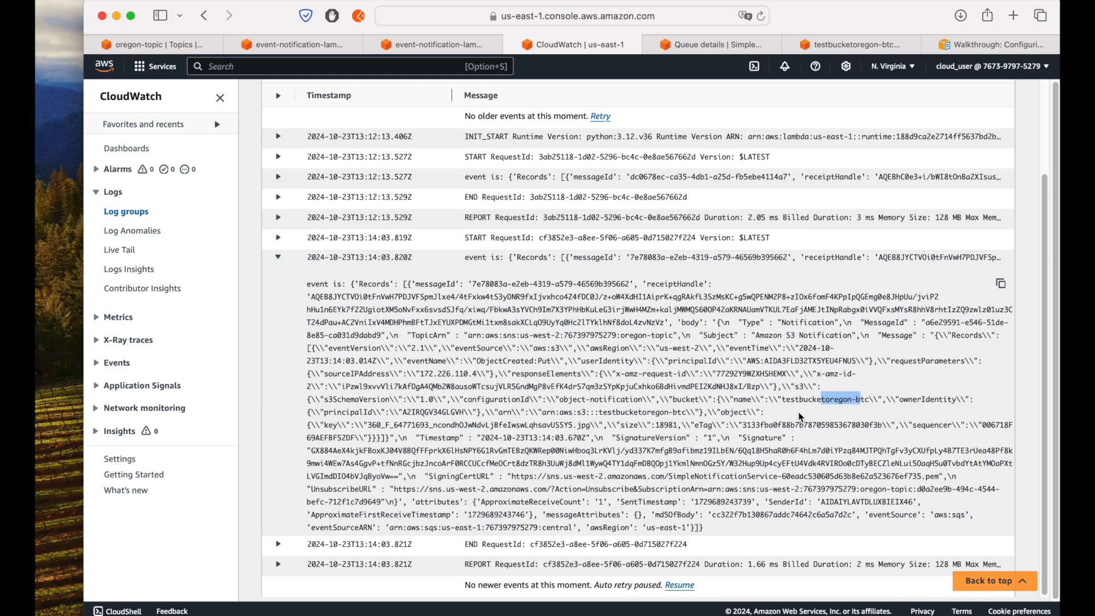
left_click_drag(348, 425, 592, 427)
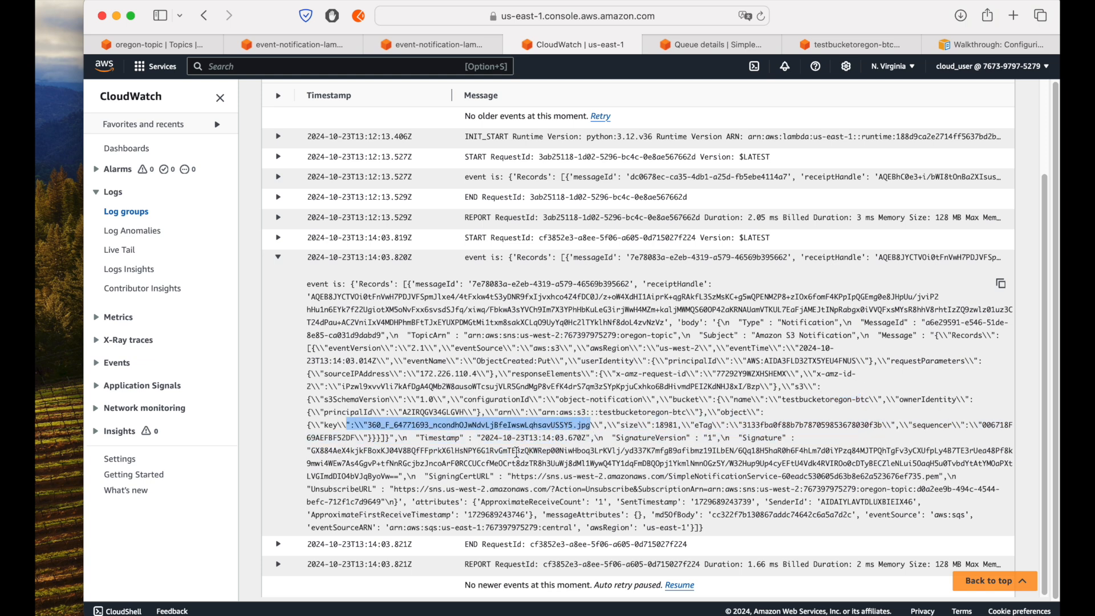